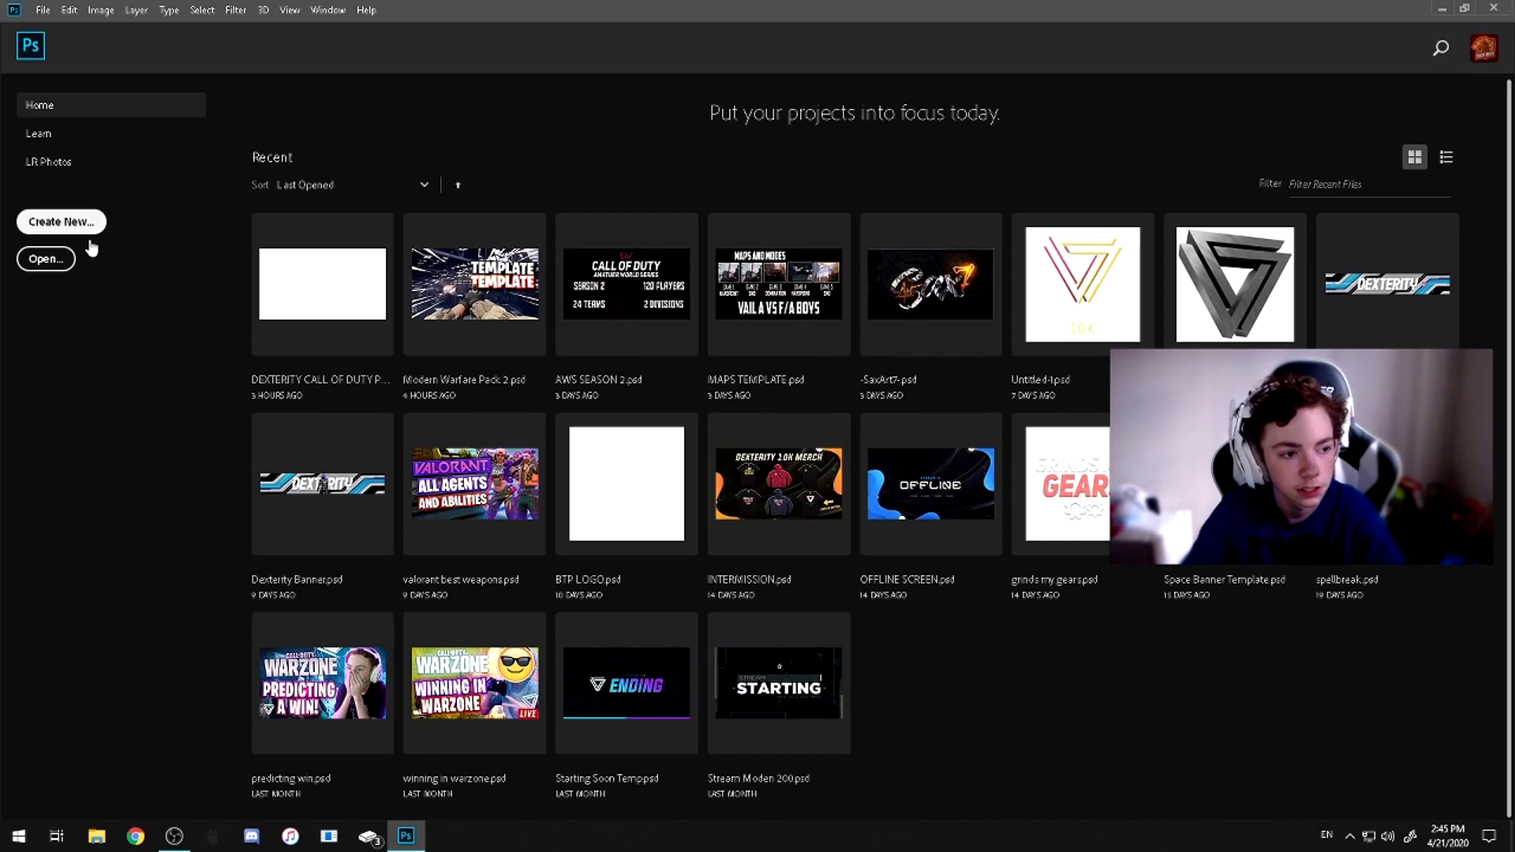
Create a new 1920 x 1080 pixel RGB document at 300 pixels/inch with a white background
{"action": "left_click", "coordinate": [56, 224]}
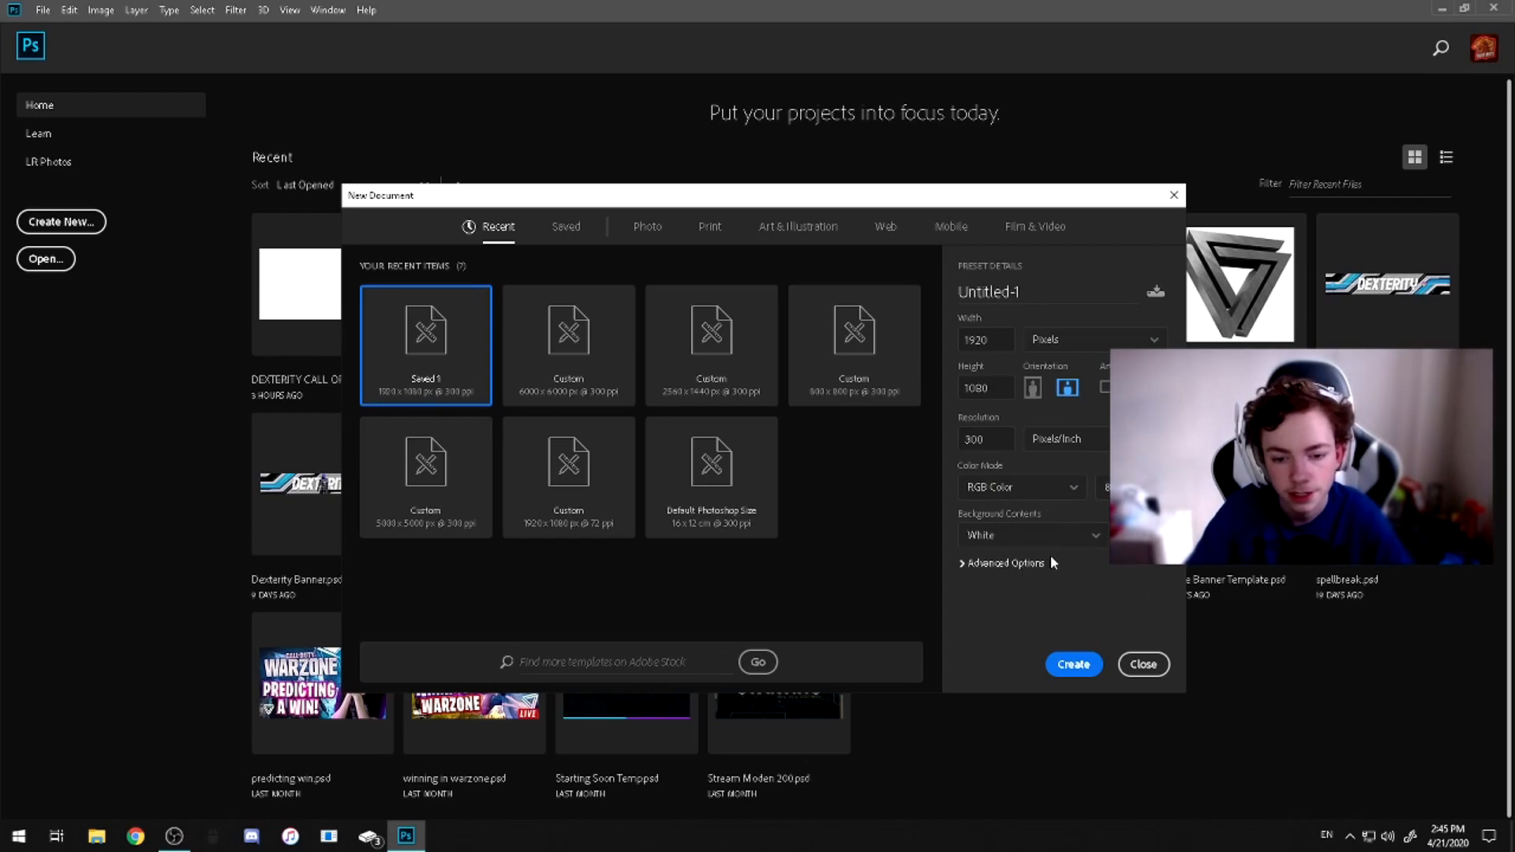
{"action": "left_click", "coordinate": [1060, 668]}
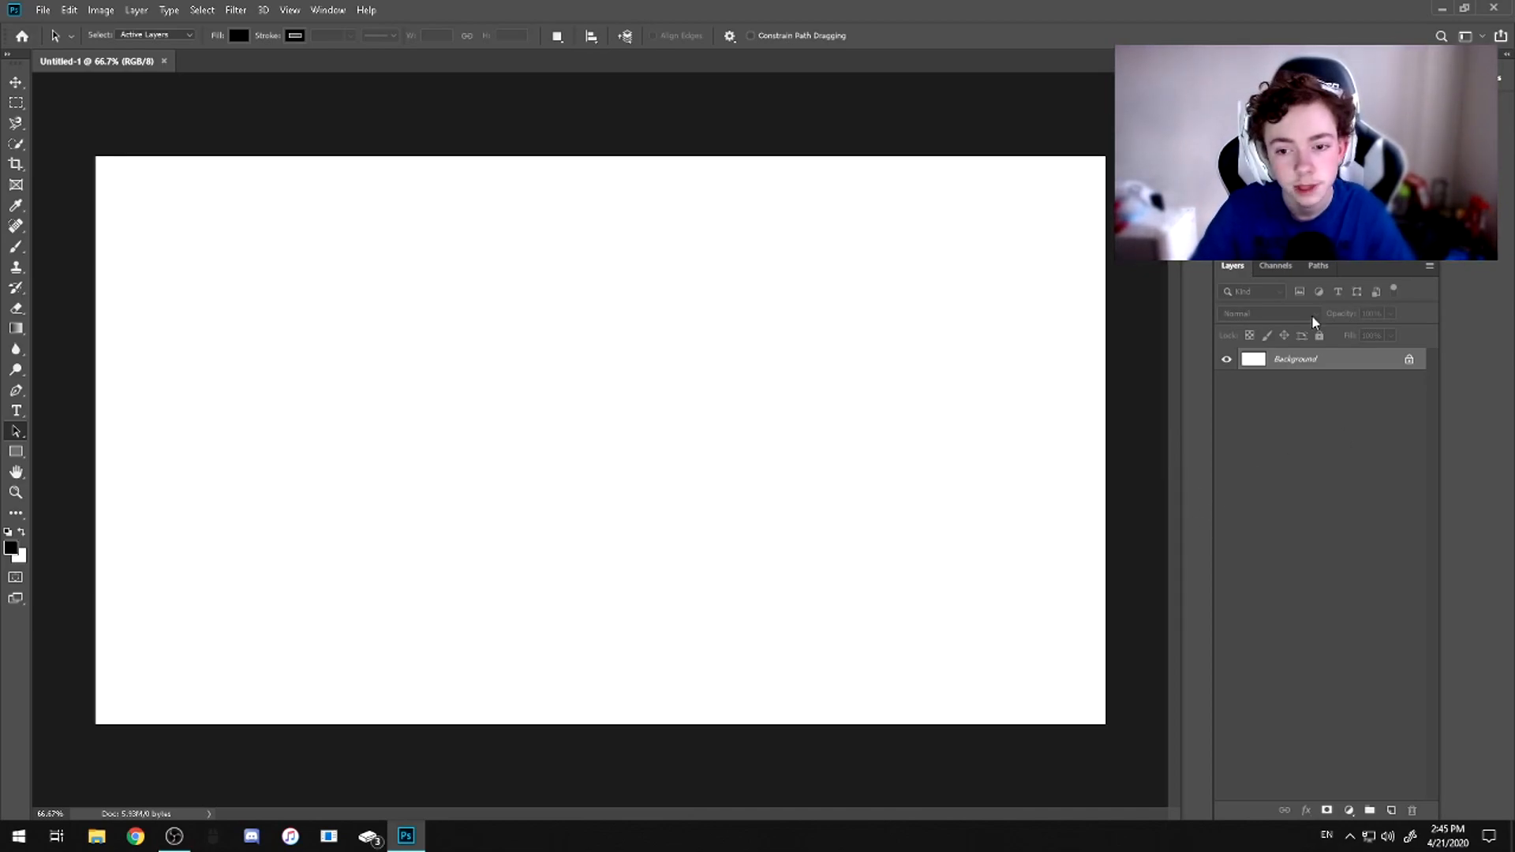
Replace the white background with two empty layers and select the lower one
{"action": "left_click", "coordinate": [1391, 811]}
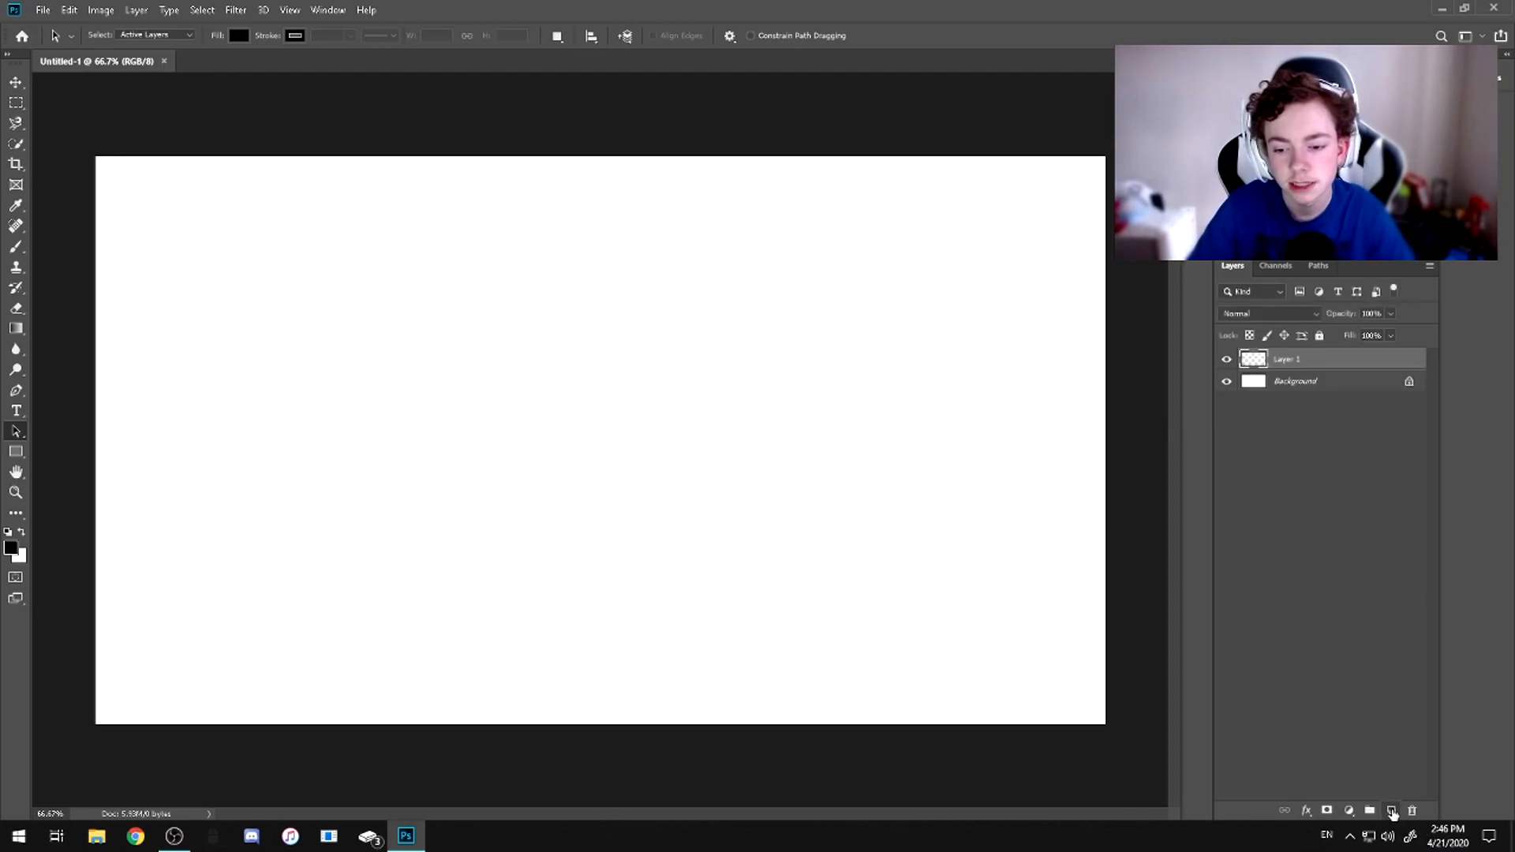
{"action": "left_click", "coordinate": [1409, 383]}
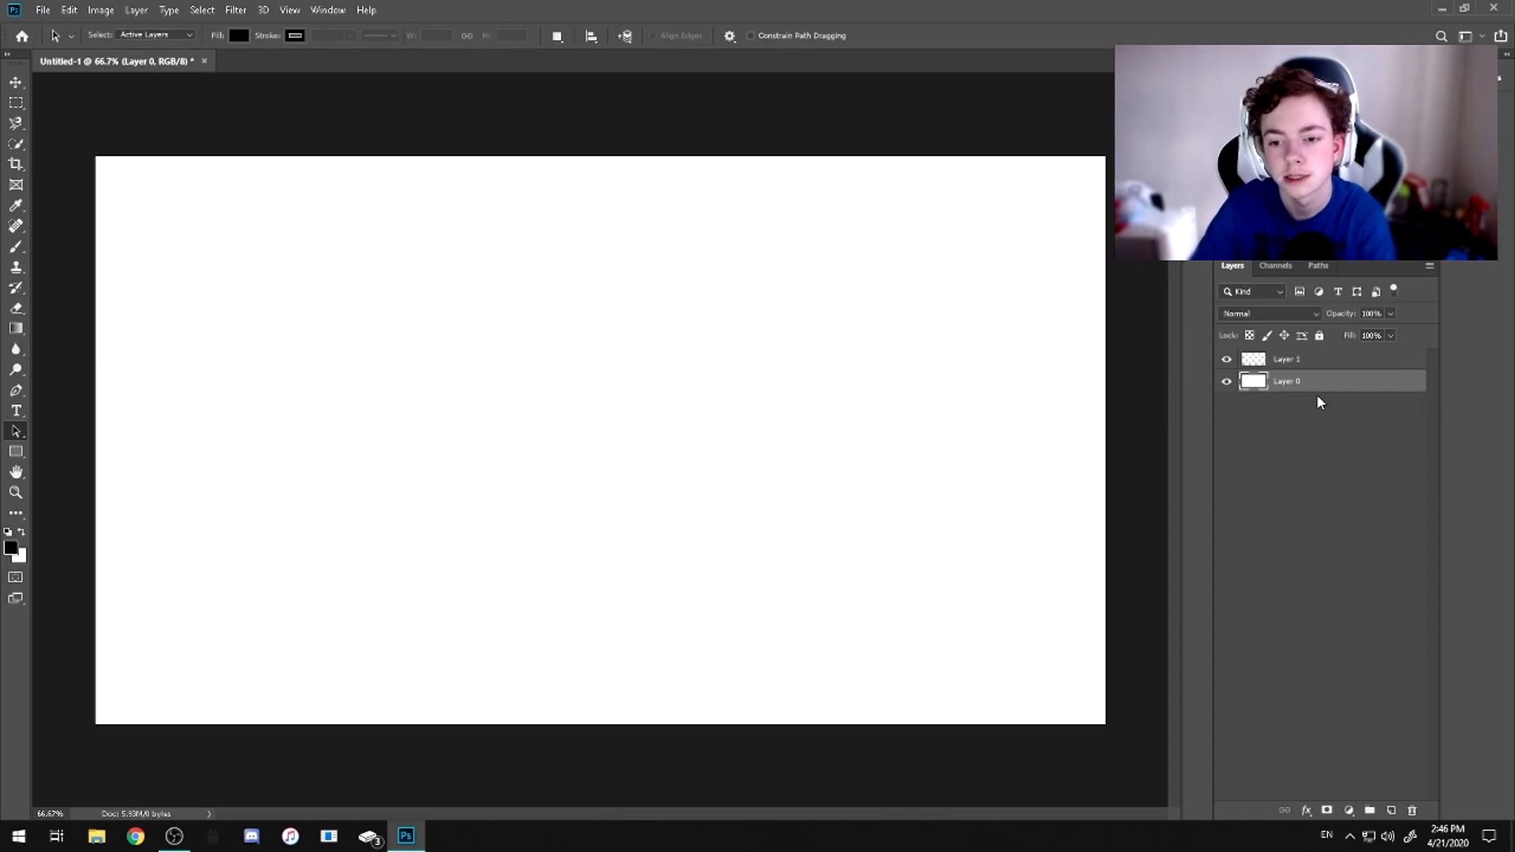
{"action": "key", "text": "Delete"}
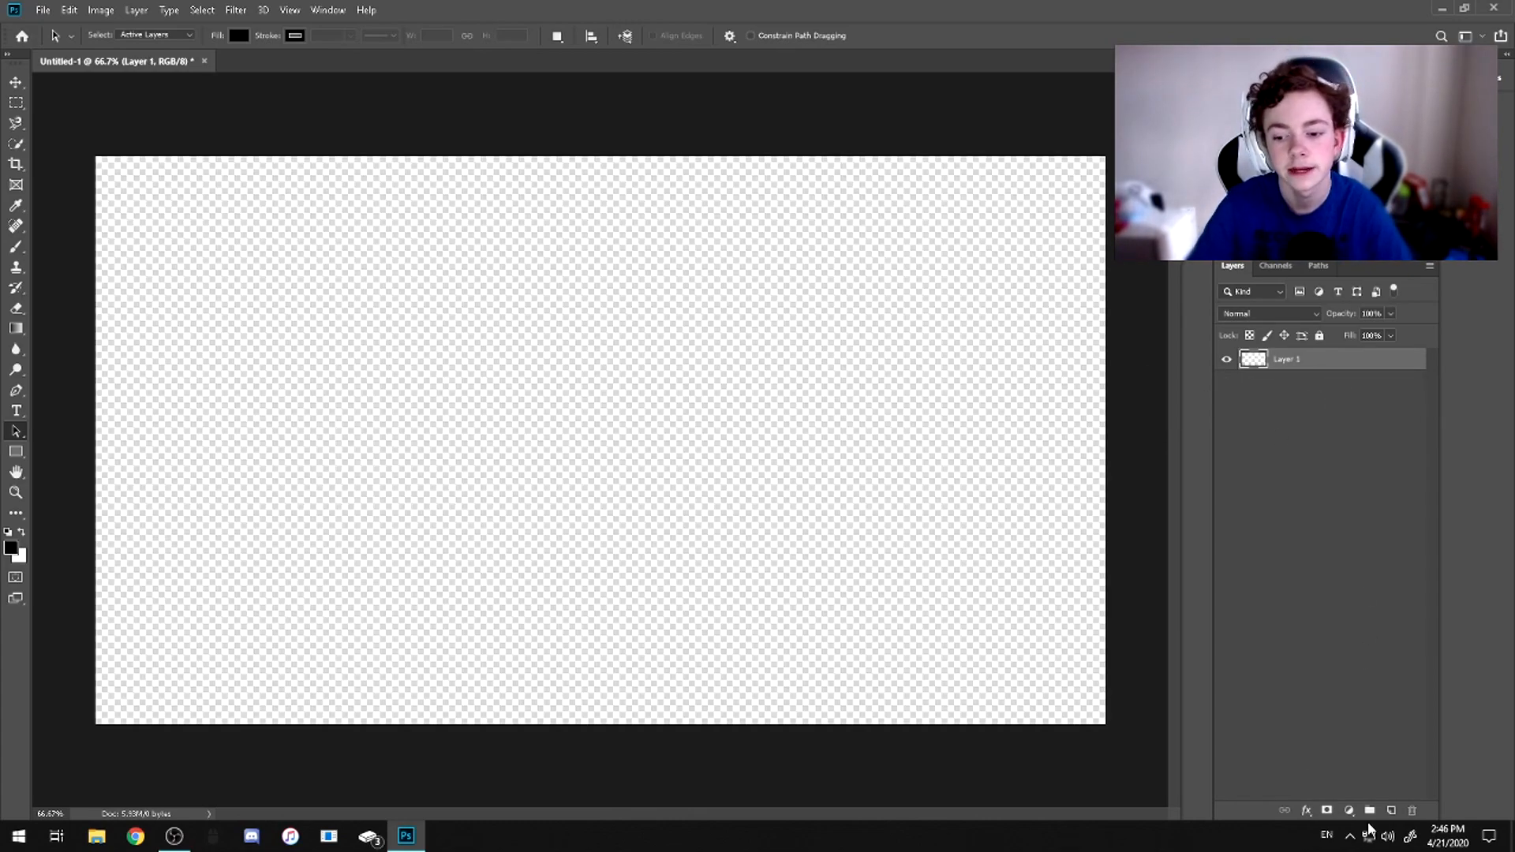
{"action": "left_click", "coordinate": [1391, 810]}
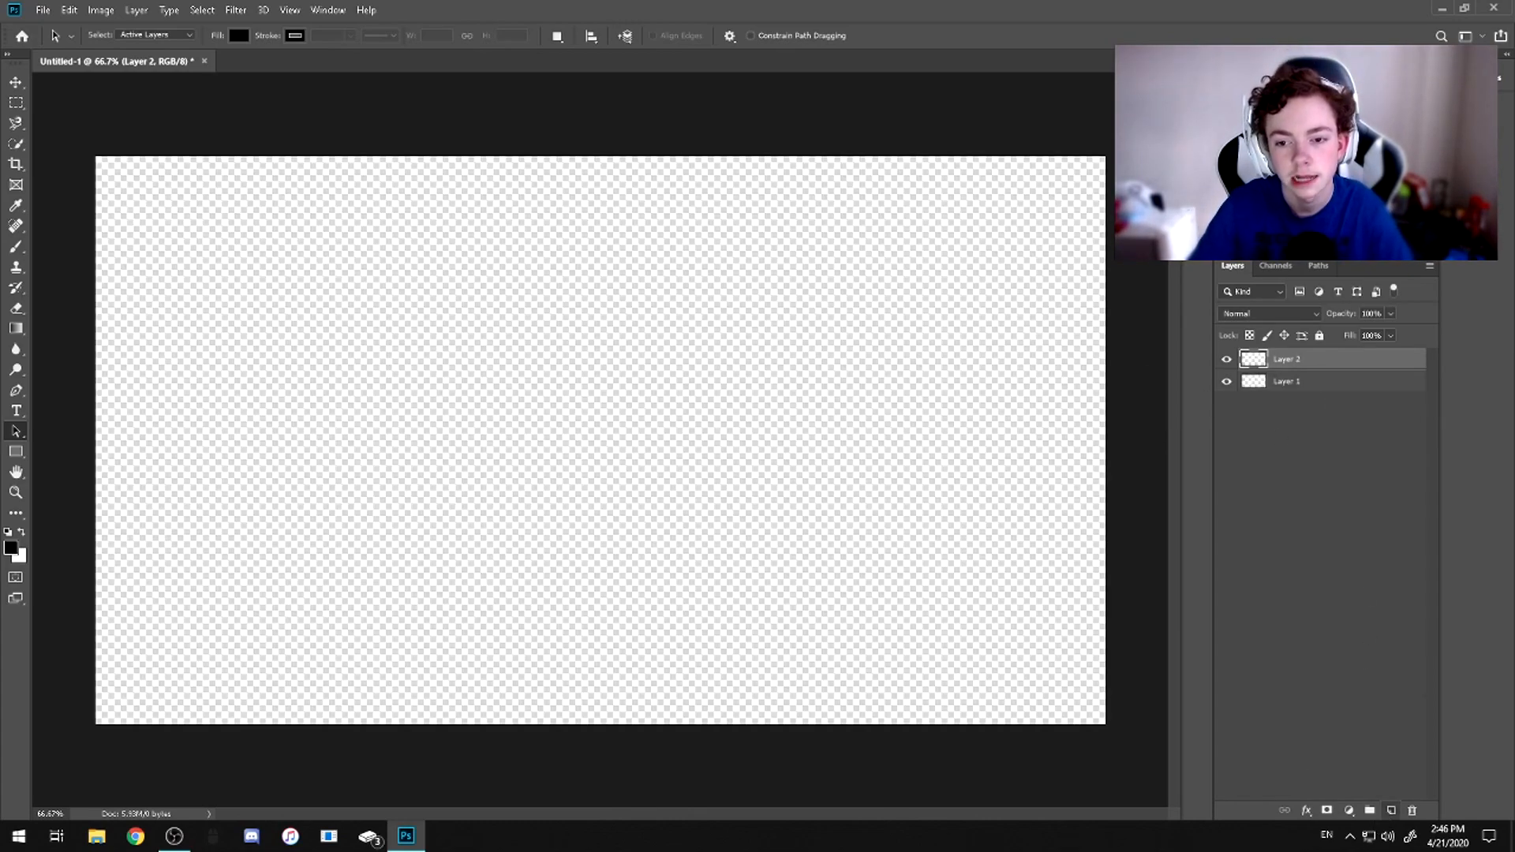
{"action": "left_click", "coordinate": [1331, 387]}
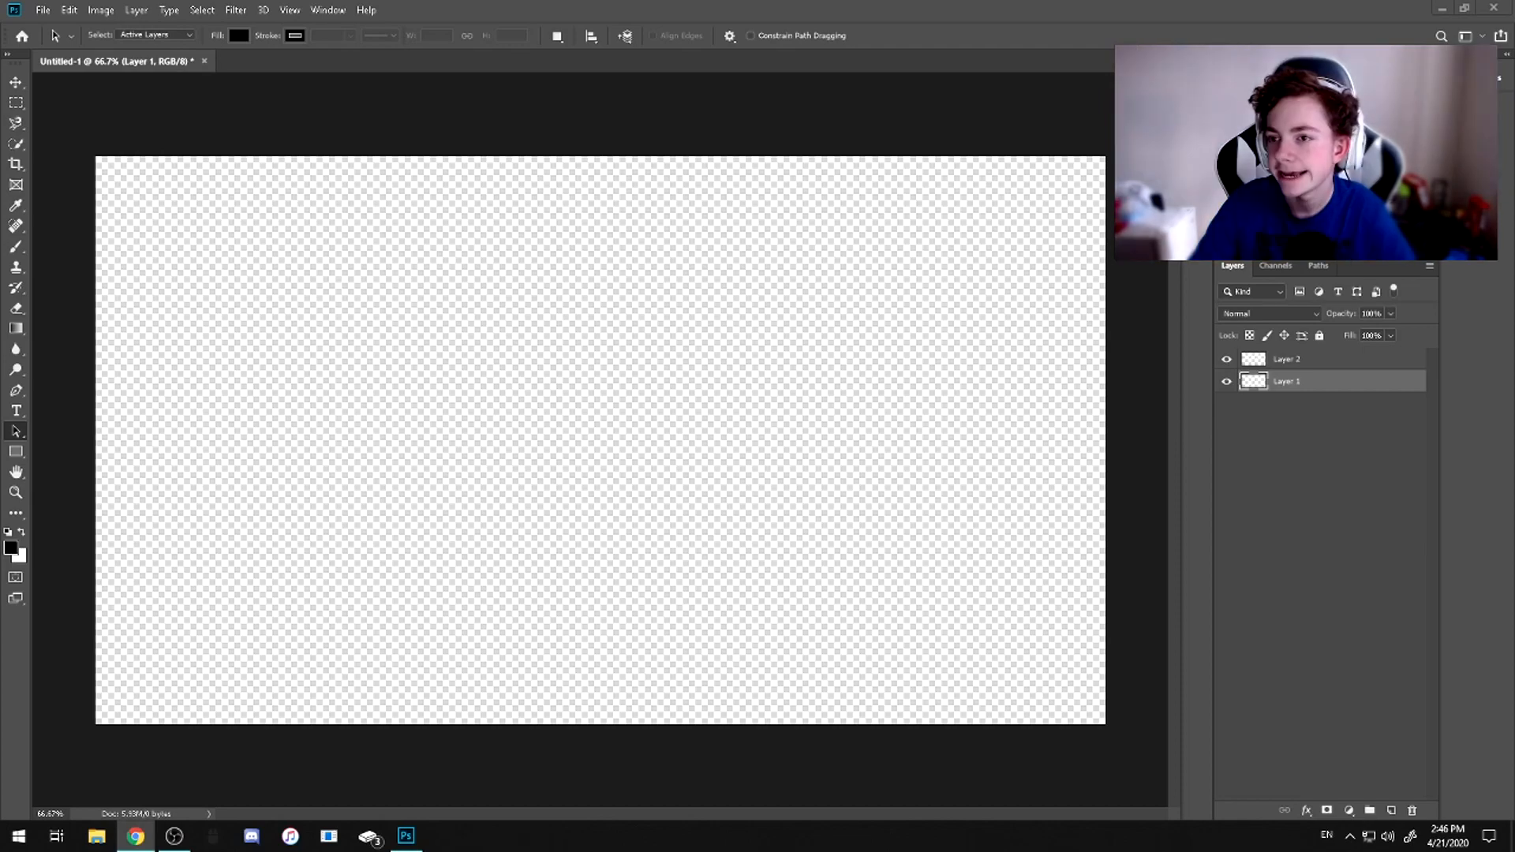
Switch to Chrome and run a Google image search for "fortnite background"
{"action": "key", "text": "ctrl+n"}
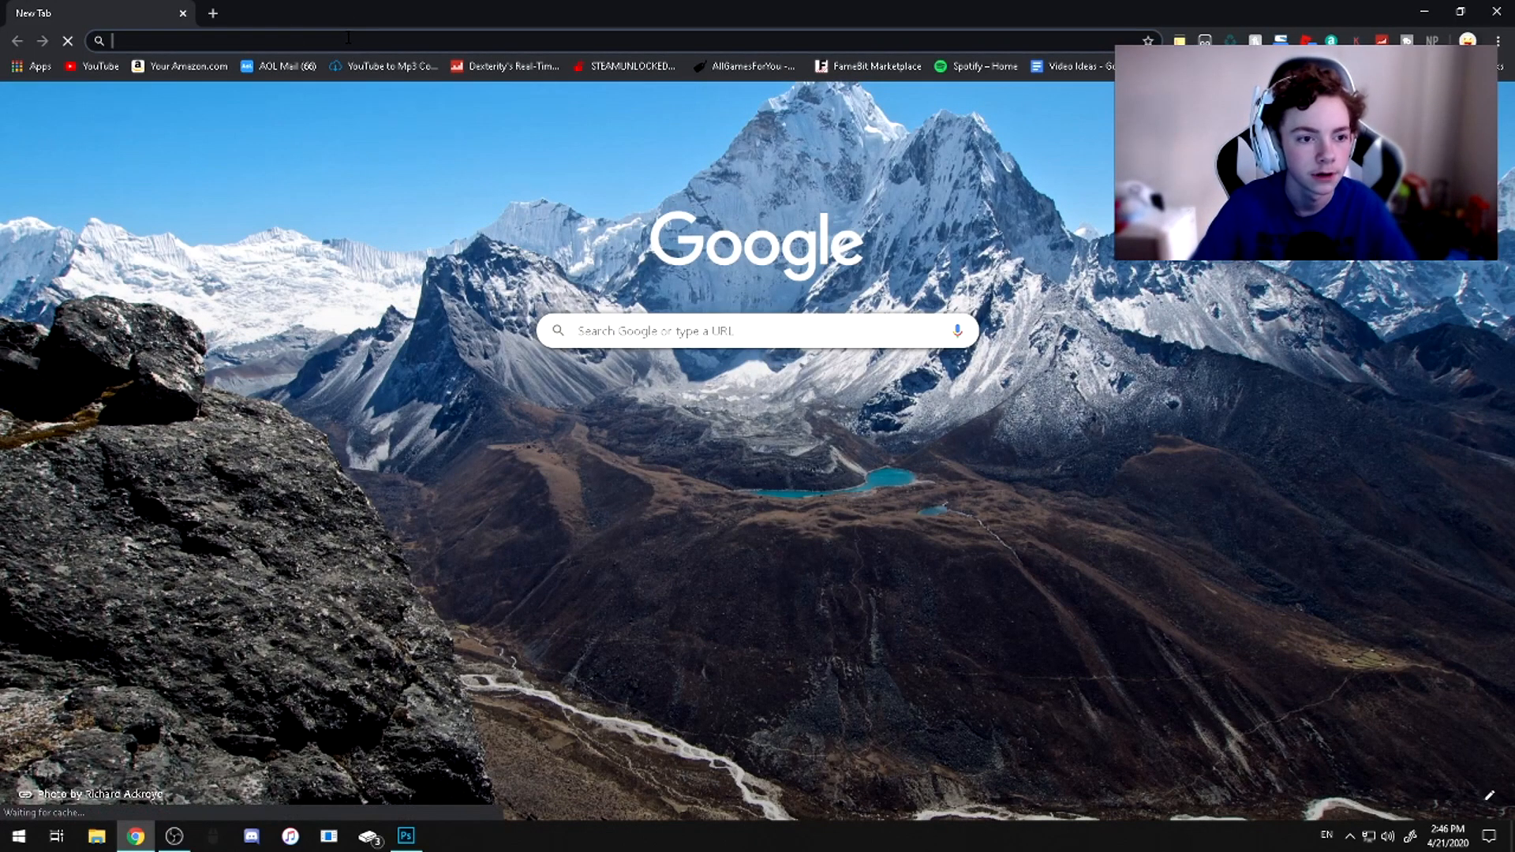
{"action": "type", "text": "foetnite"}
{"action": "key", "text": "BackSpace"}
{"action": "key", "text": "BackSpace"}
{"action": "key", "text": "BackSpace"}
{"action": "key", "text": "BackSpace"}
{"action": "key", "text": "BackSpace"}
{"action": "key", "text": "BackSpace"}
{"action": "type", "text": "rtnite"}
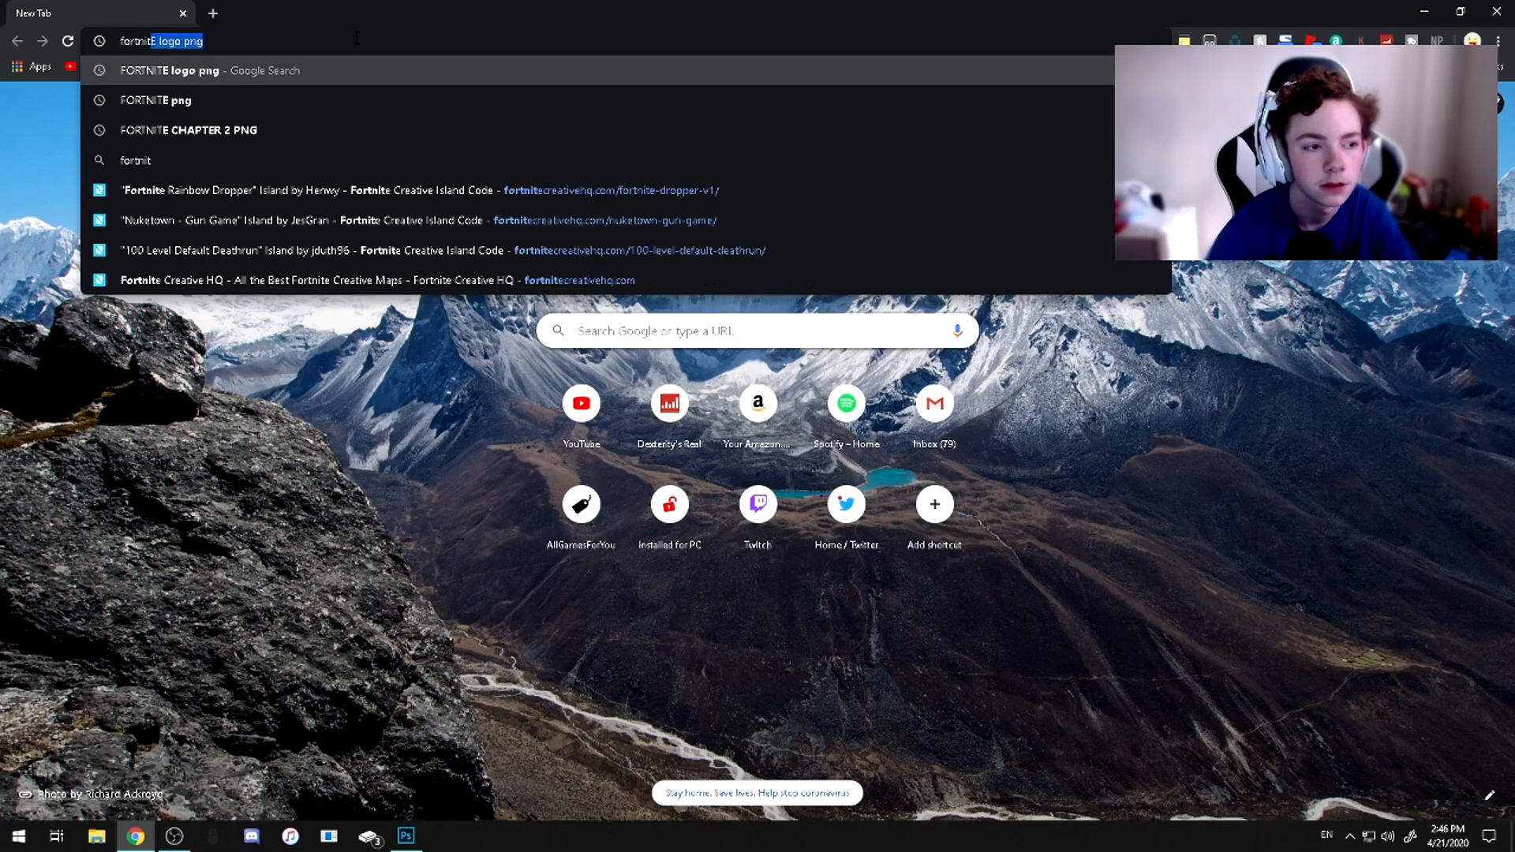
{"action": "type", "text": " background"}
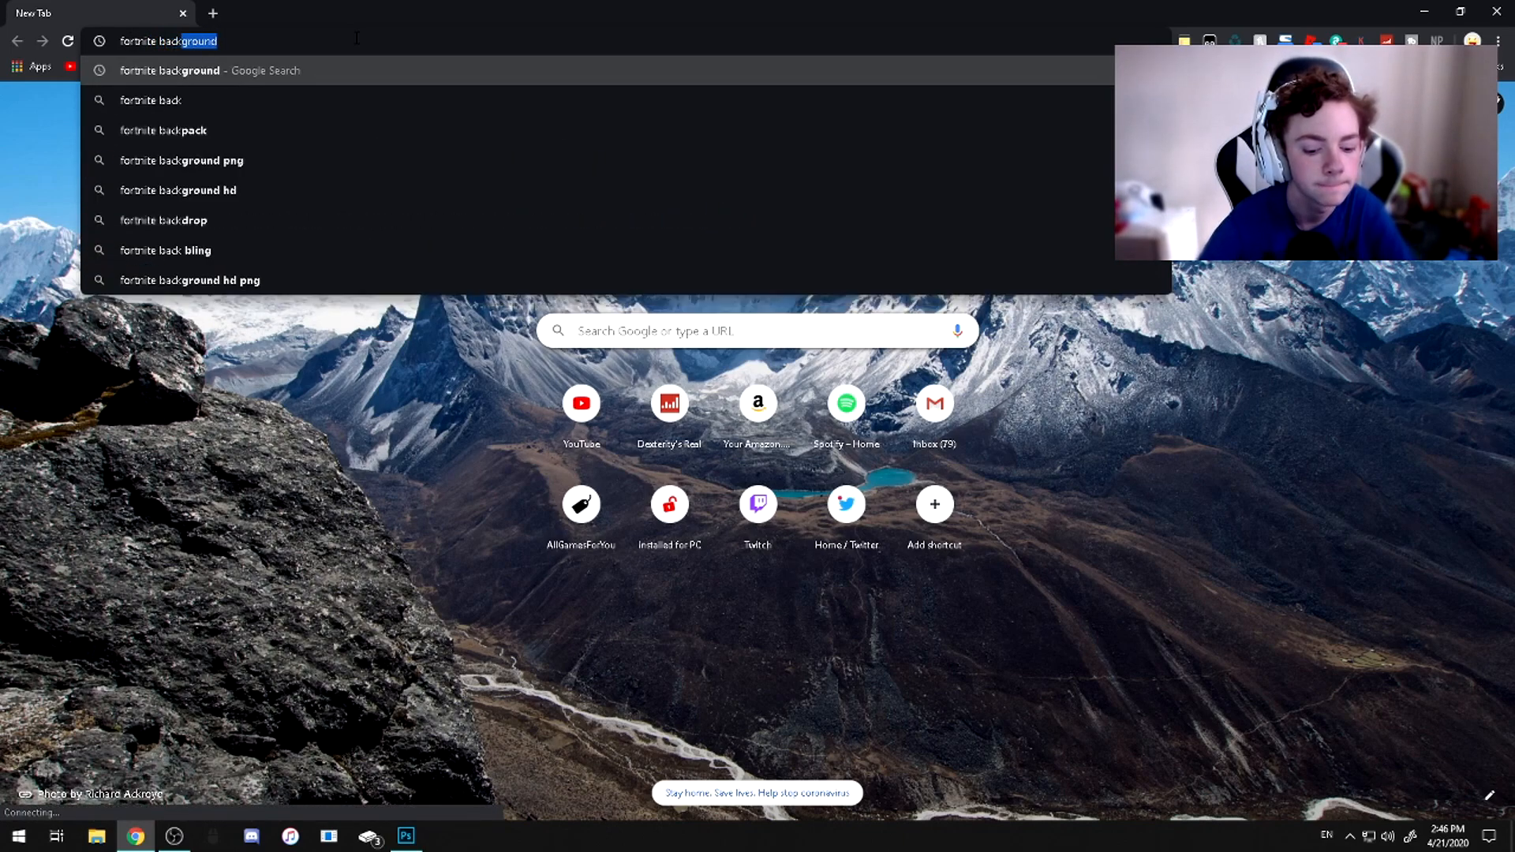
{"action": "key", "text": "Return"}
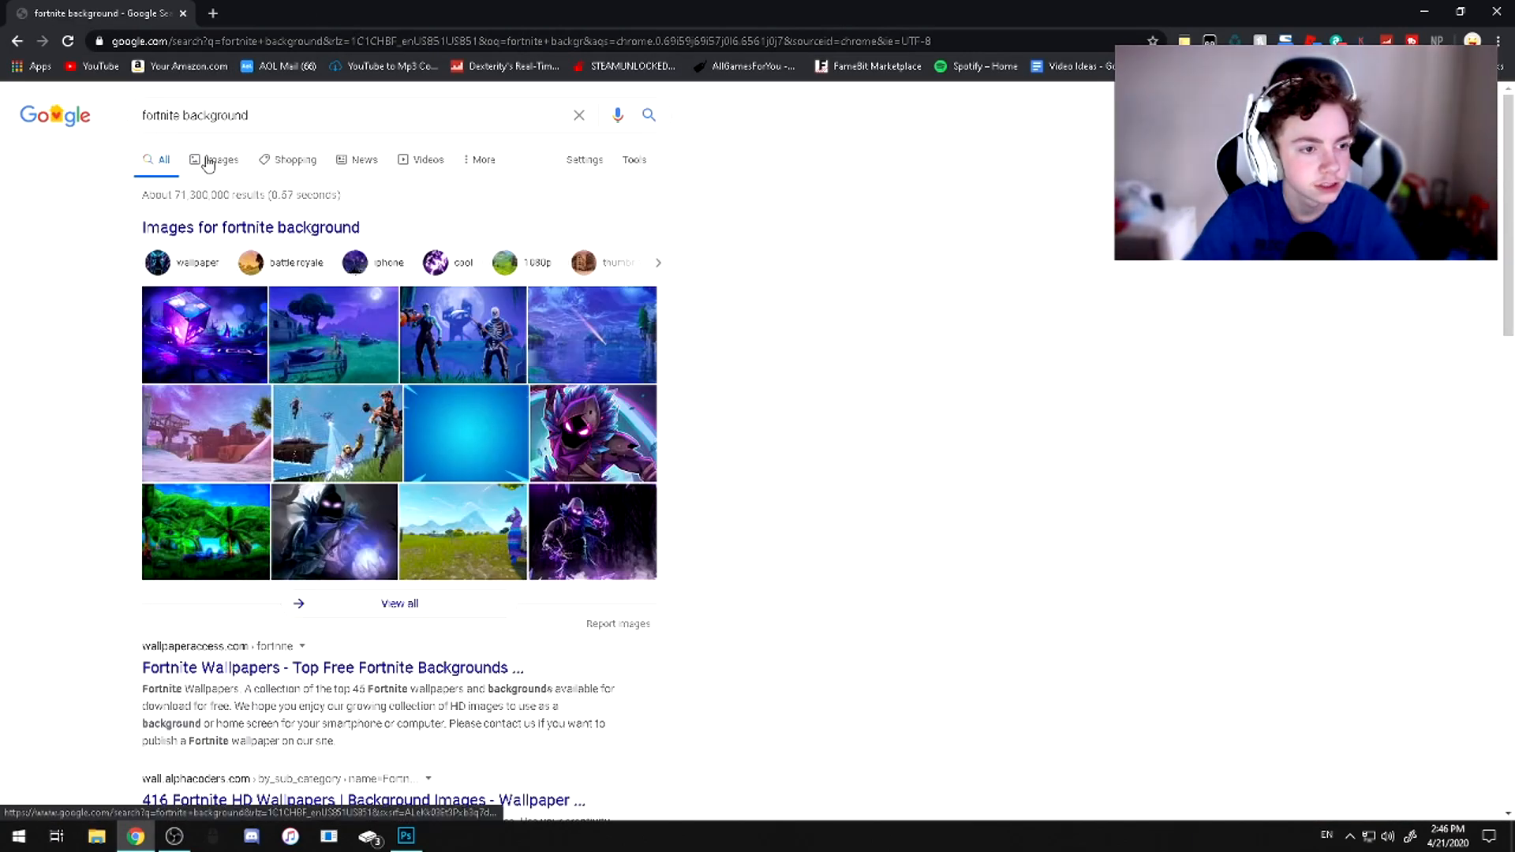
{"action": "left_click", "coordinate": [209, 162]}
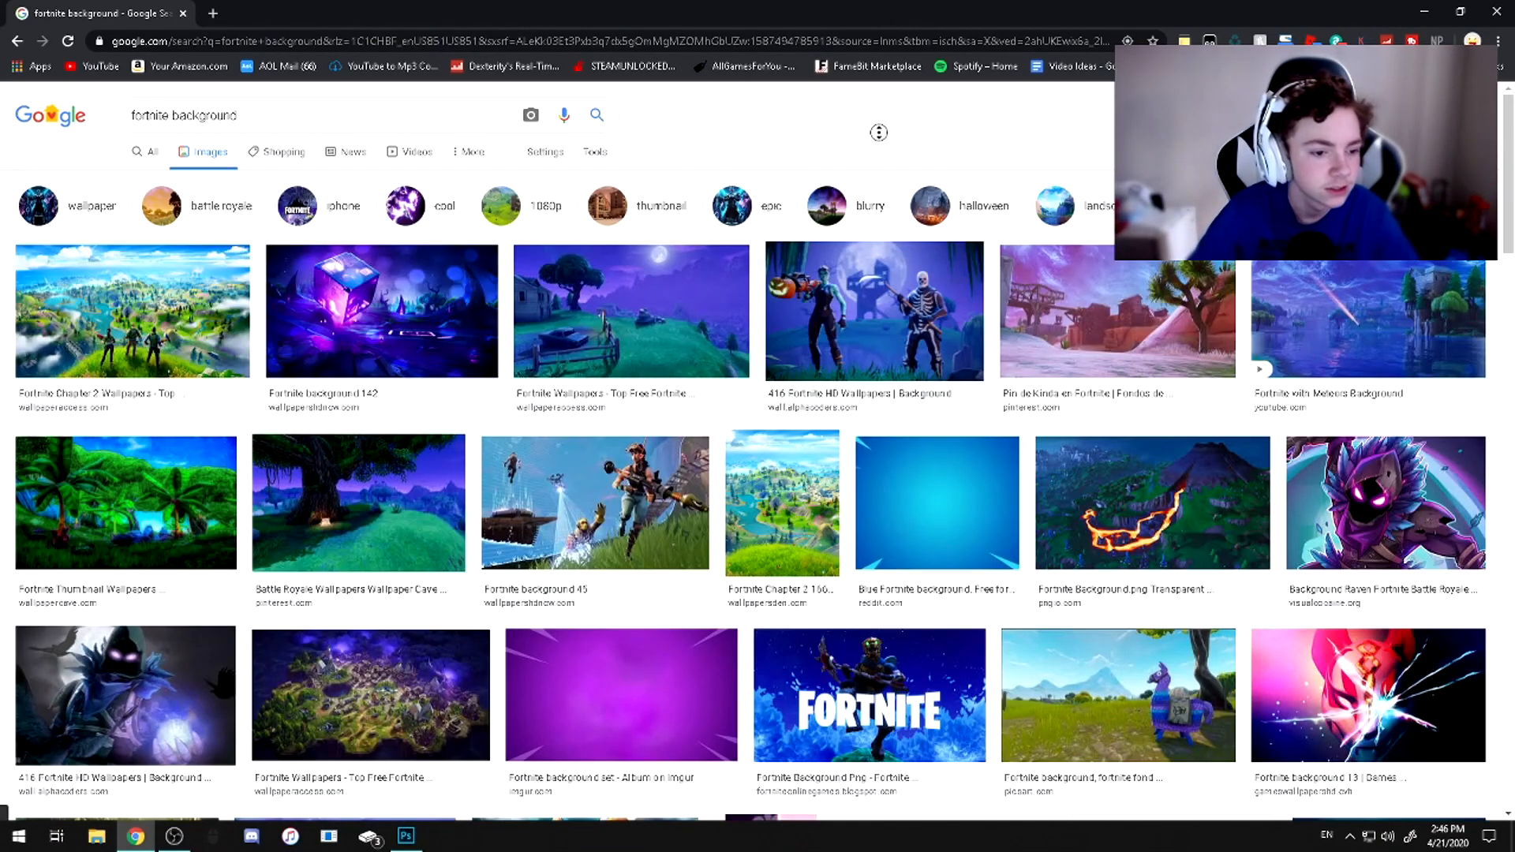
Find the 1920 x 1080 Fortnite Chapter 2 Season 2 castle-by-the-water image from Shacknews and open its preview
{"action": "scroll", "coordinate": [882, 547], "scroll_direction": "down", "scroll_amount": 3}
{"action": "scroll", "coordinate": [881, 546], "scroll_direction": "down", "scroll_amount": 3}
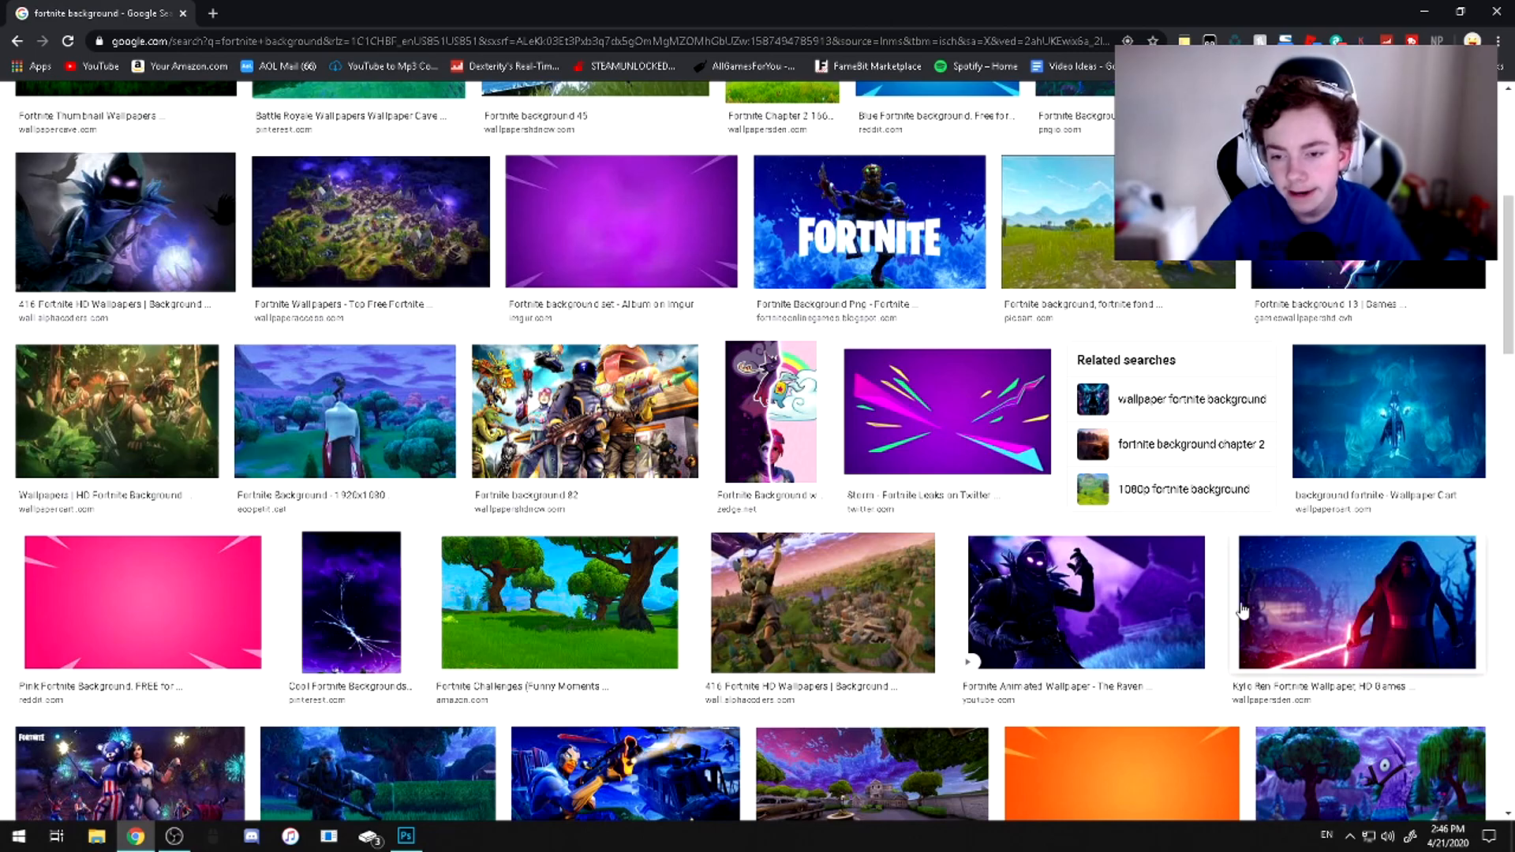
{"action": "scroll", "coordinate": [1197, 576], "scroll_direction": "down", "scroll_amount": 4}
{"action": "scroll", "coordinate": [1196, 577], "scroll_direction": "down", "scroll_amount": 1}
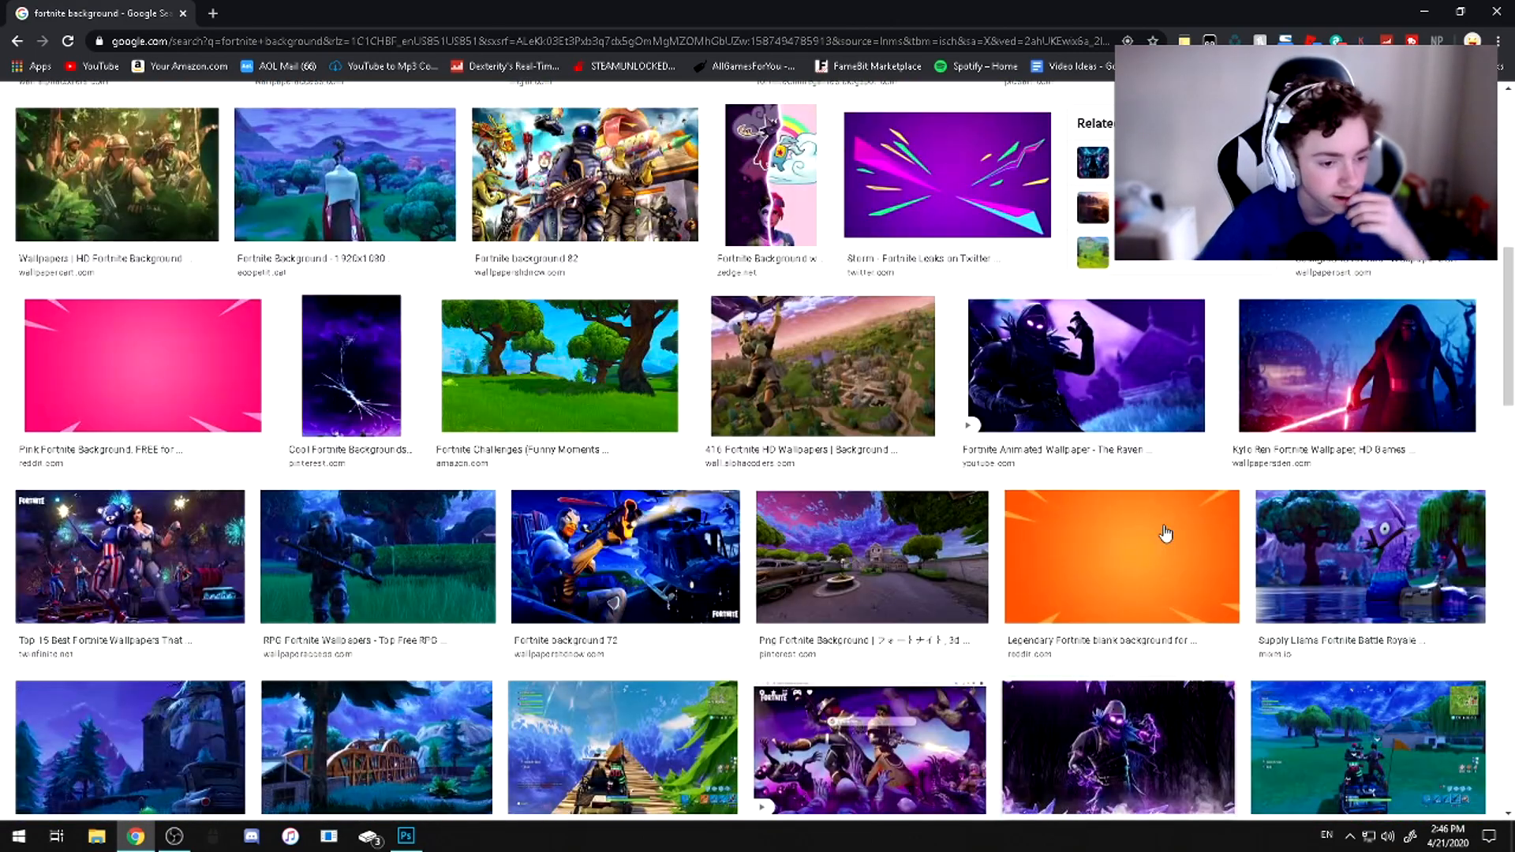
{"action": "scroll", "coordinate": [1165, 535], "scroll_direction": "down", "scroll_amount": 7}
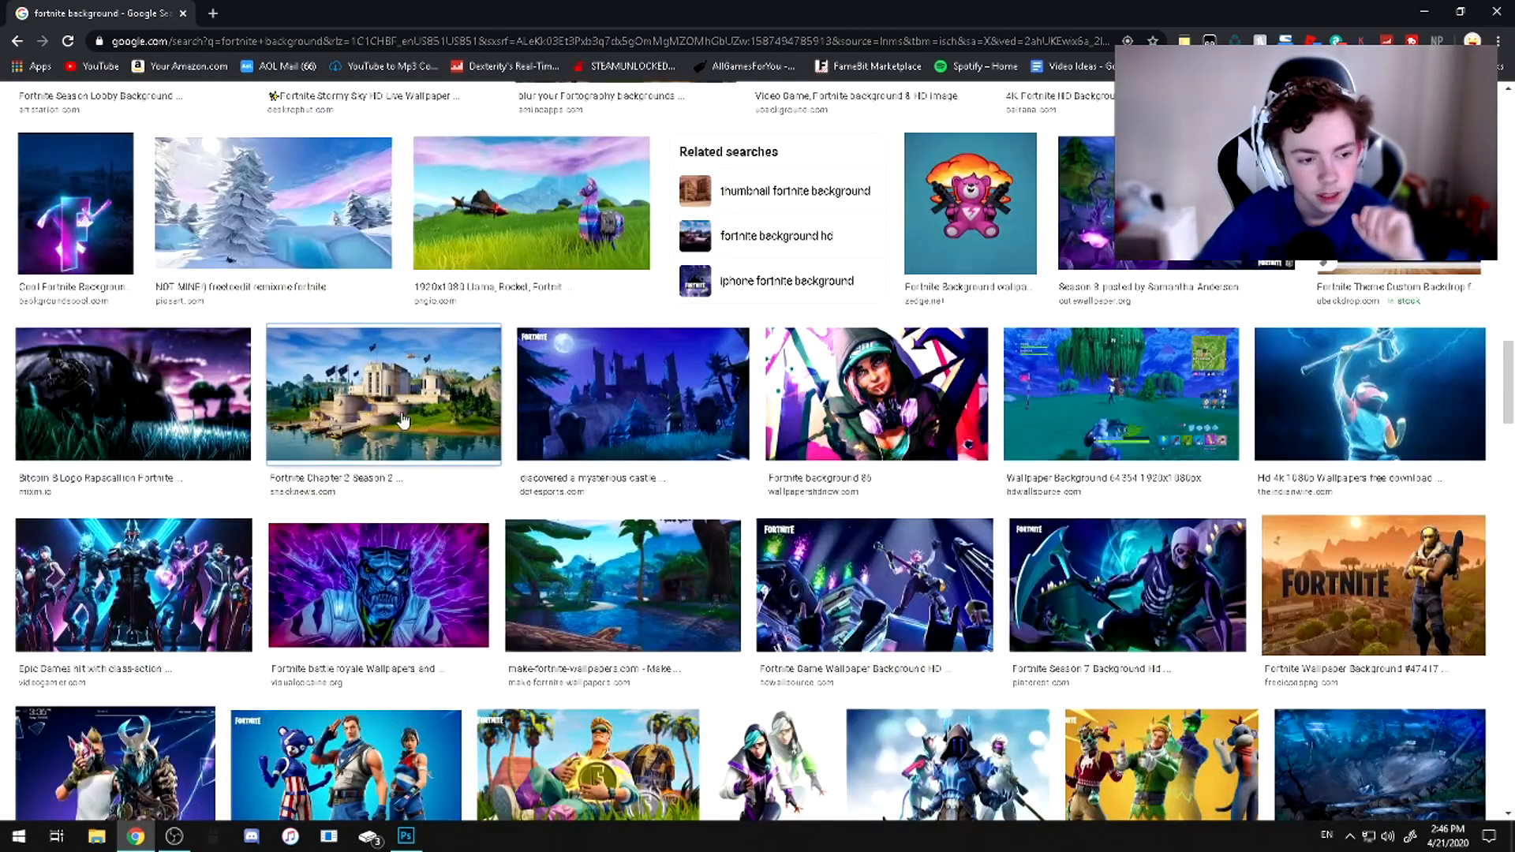
{"action": "left_click", "coordinate": [1077, 410]}
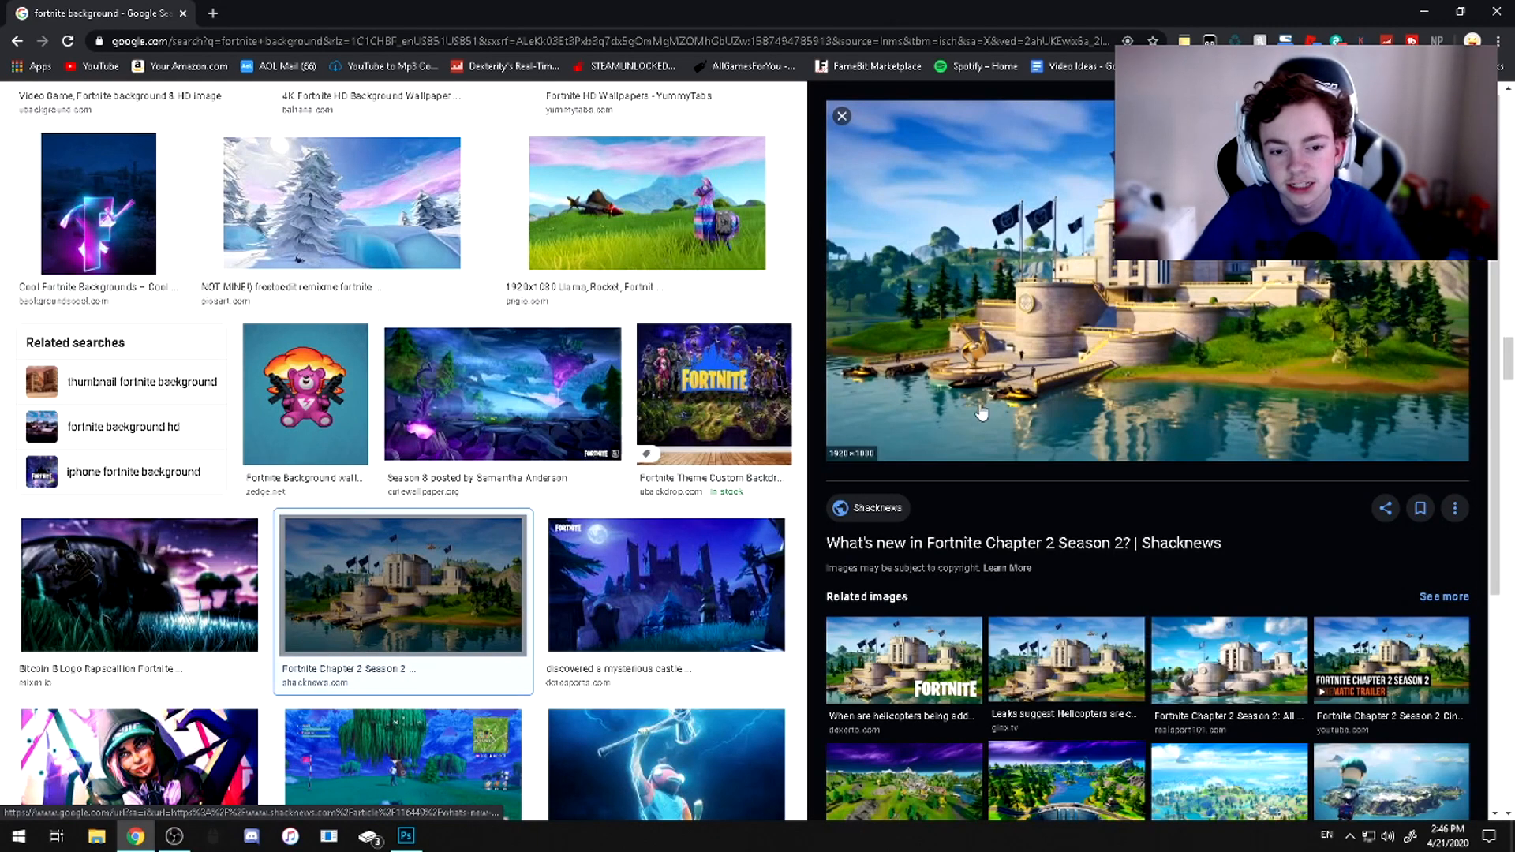
Save the previewed castle image to the computer as fortnite-hideout
{"action": "right_click", "coordinate": [1227, 284]}
{"action": "left_click", "coordinate": [1263, 431]}
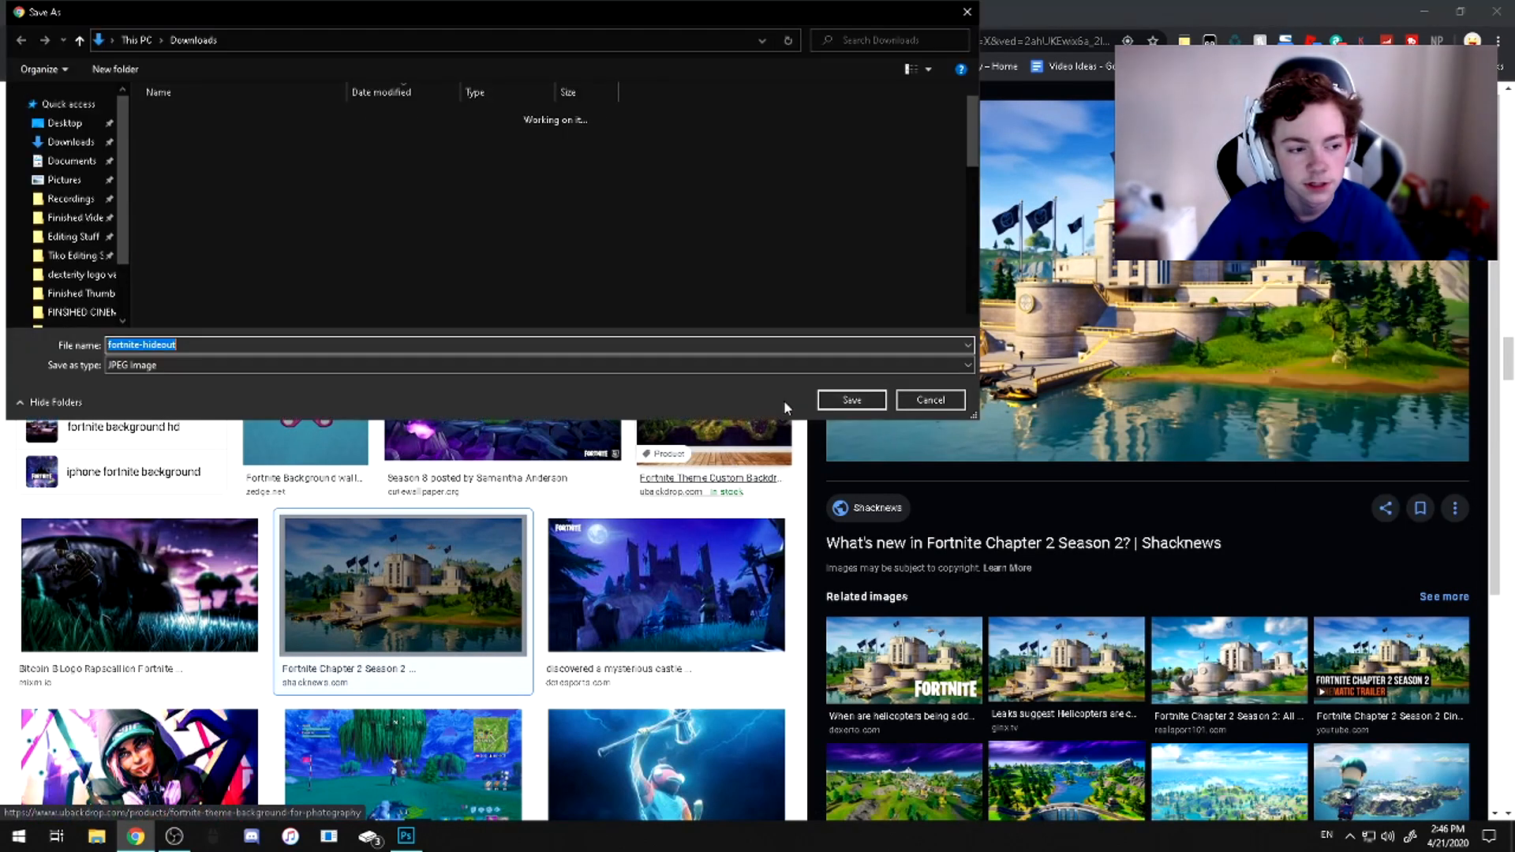
{"action": "left_click", "coordinate": [851, 400]}
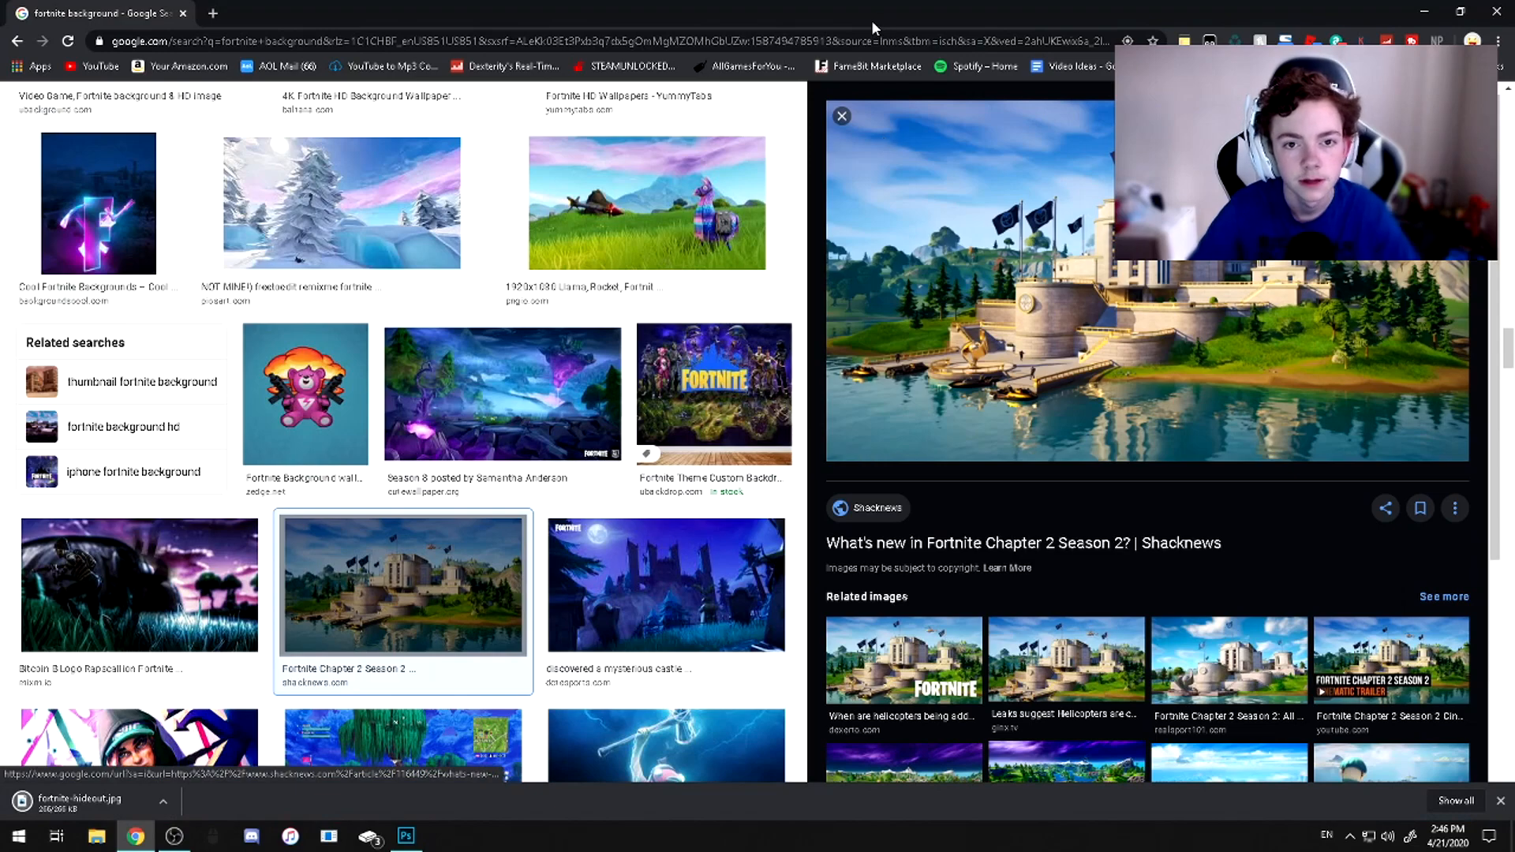
Switch to Photoshop, place the downloaded fortnite-hideout image on the canvas, and delete its layer
{"action": "left_click_drag", "start_coordinate": [816, 14], "coordinate": [1514, 297]}
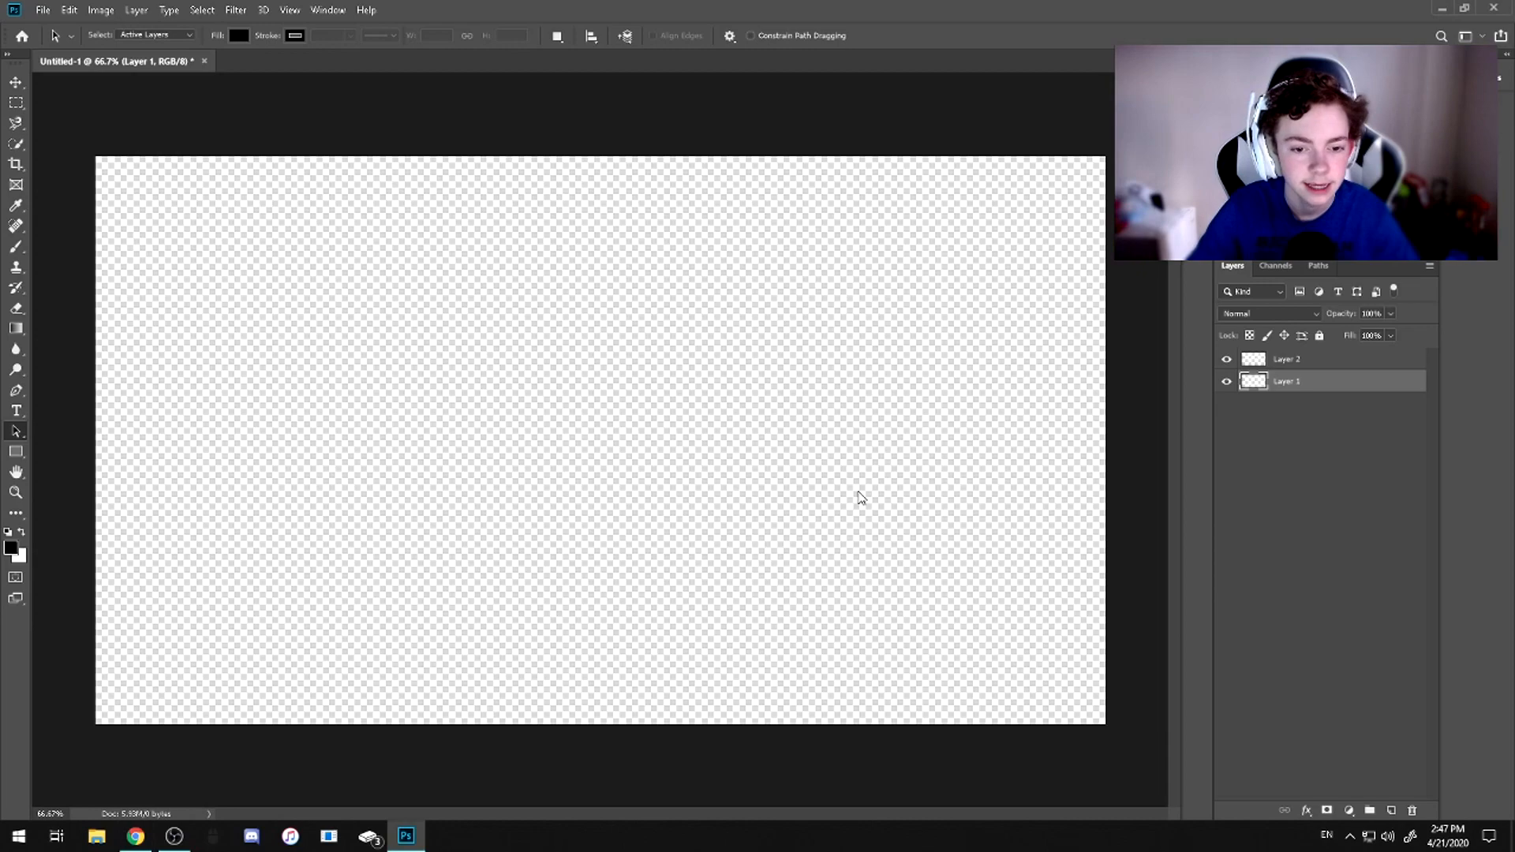
{"action": "key", "text": "ctrl+t"}
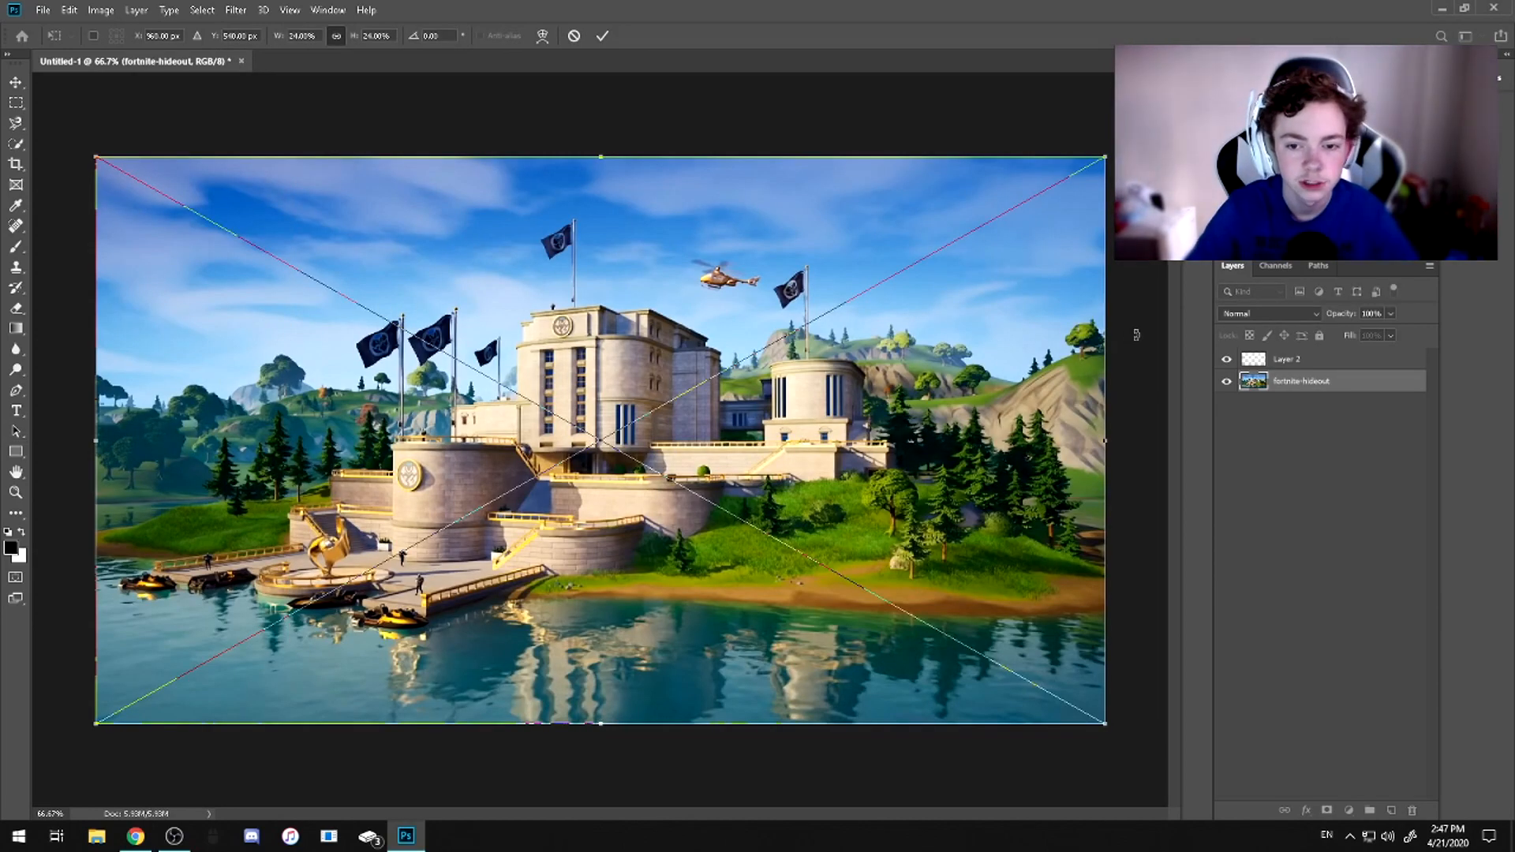
{"action": "key", "text": "Return"}
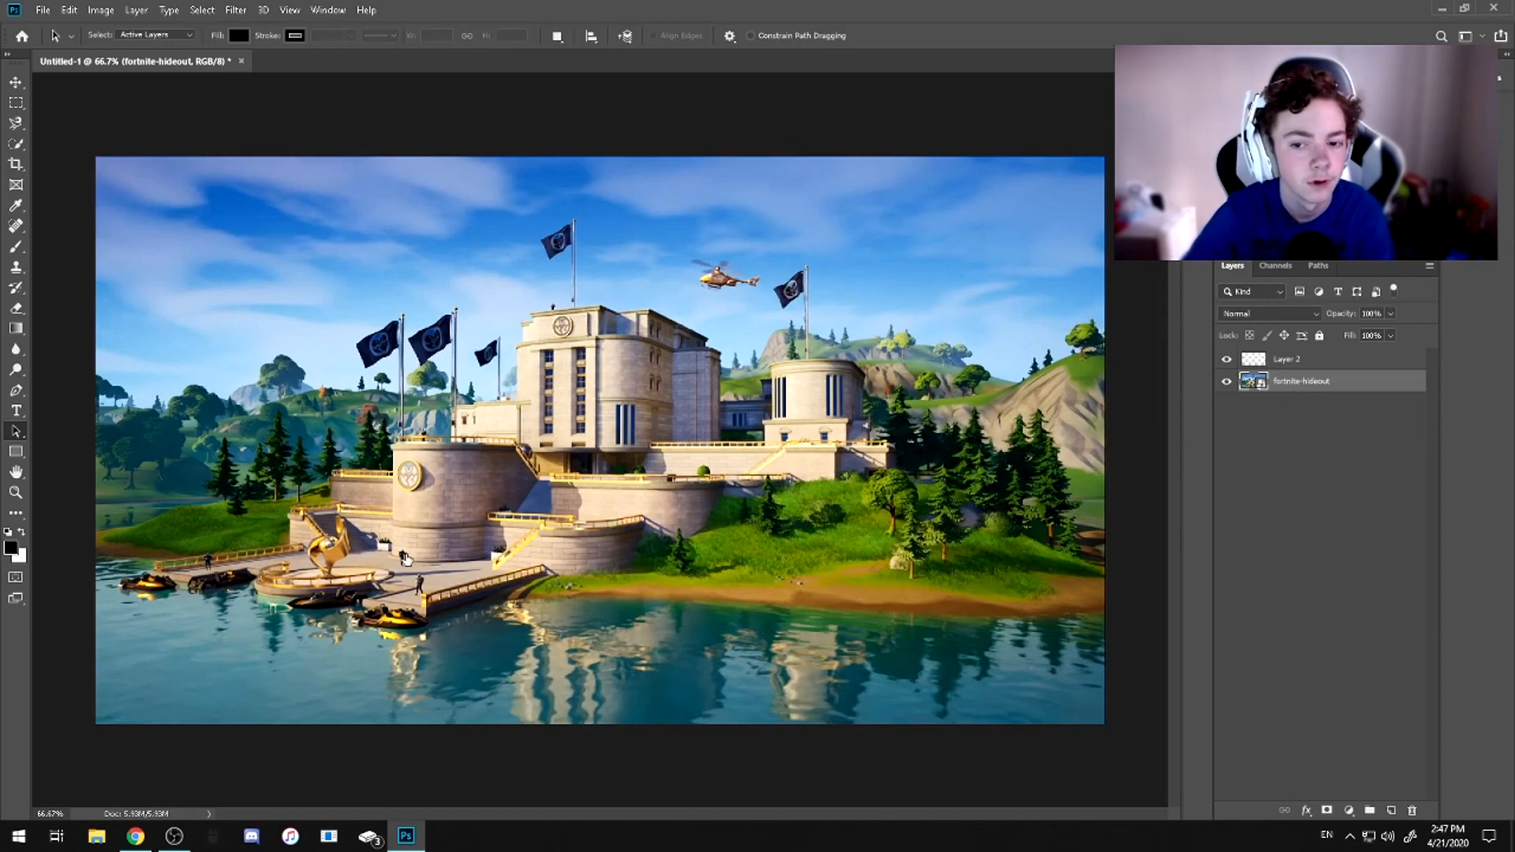
{"action": "key", "text": "Delete"}
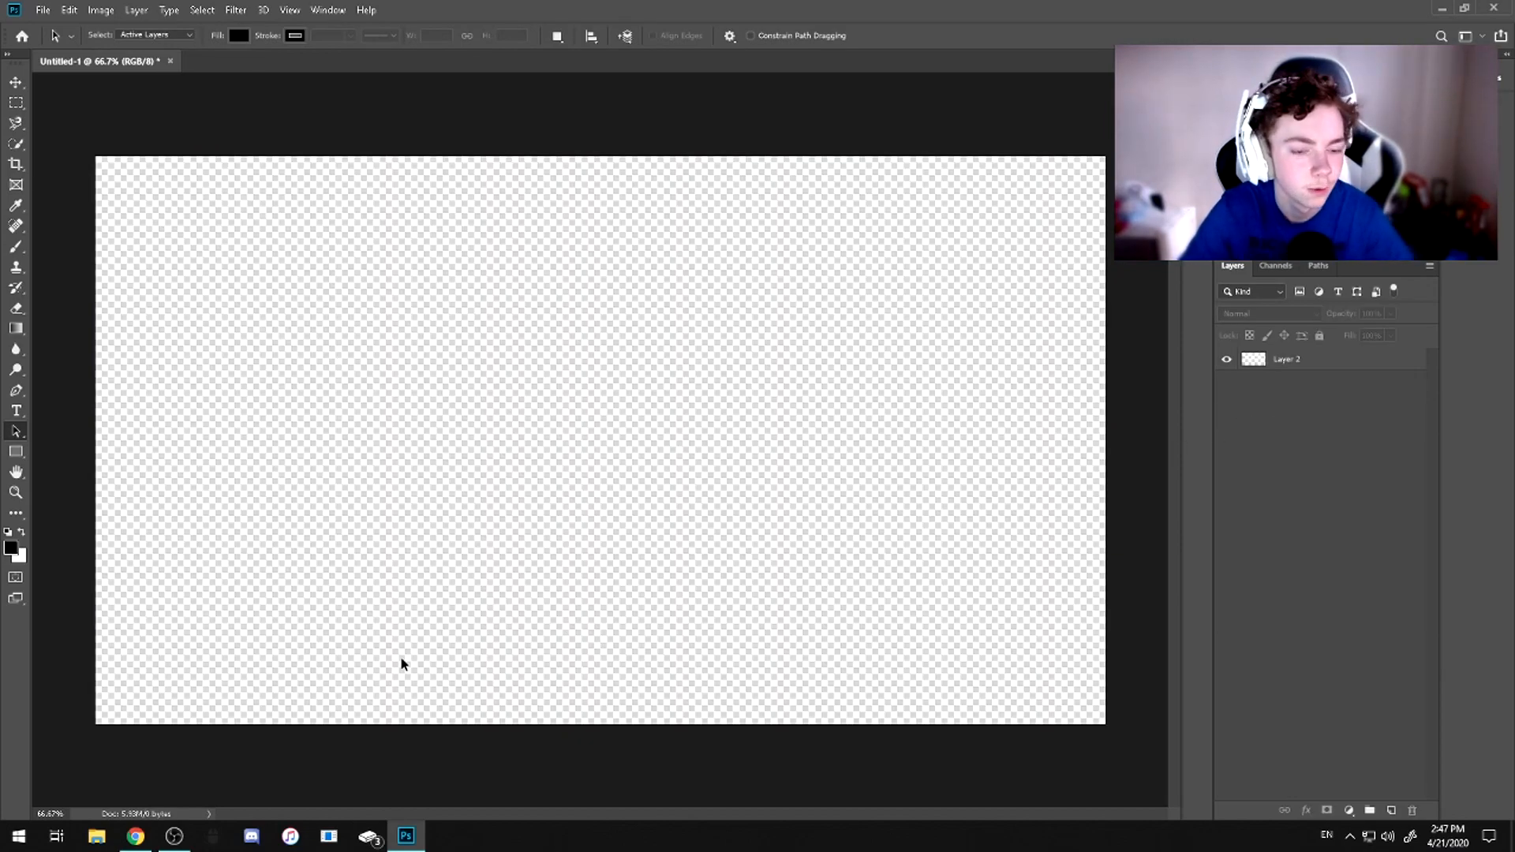
Place the fortnite-hideout image from the Downloads folder onto the canvas
{"action": "left_click", "coordinate": [107, 834]}
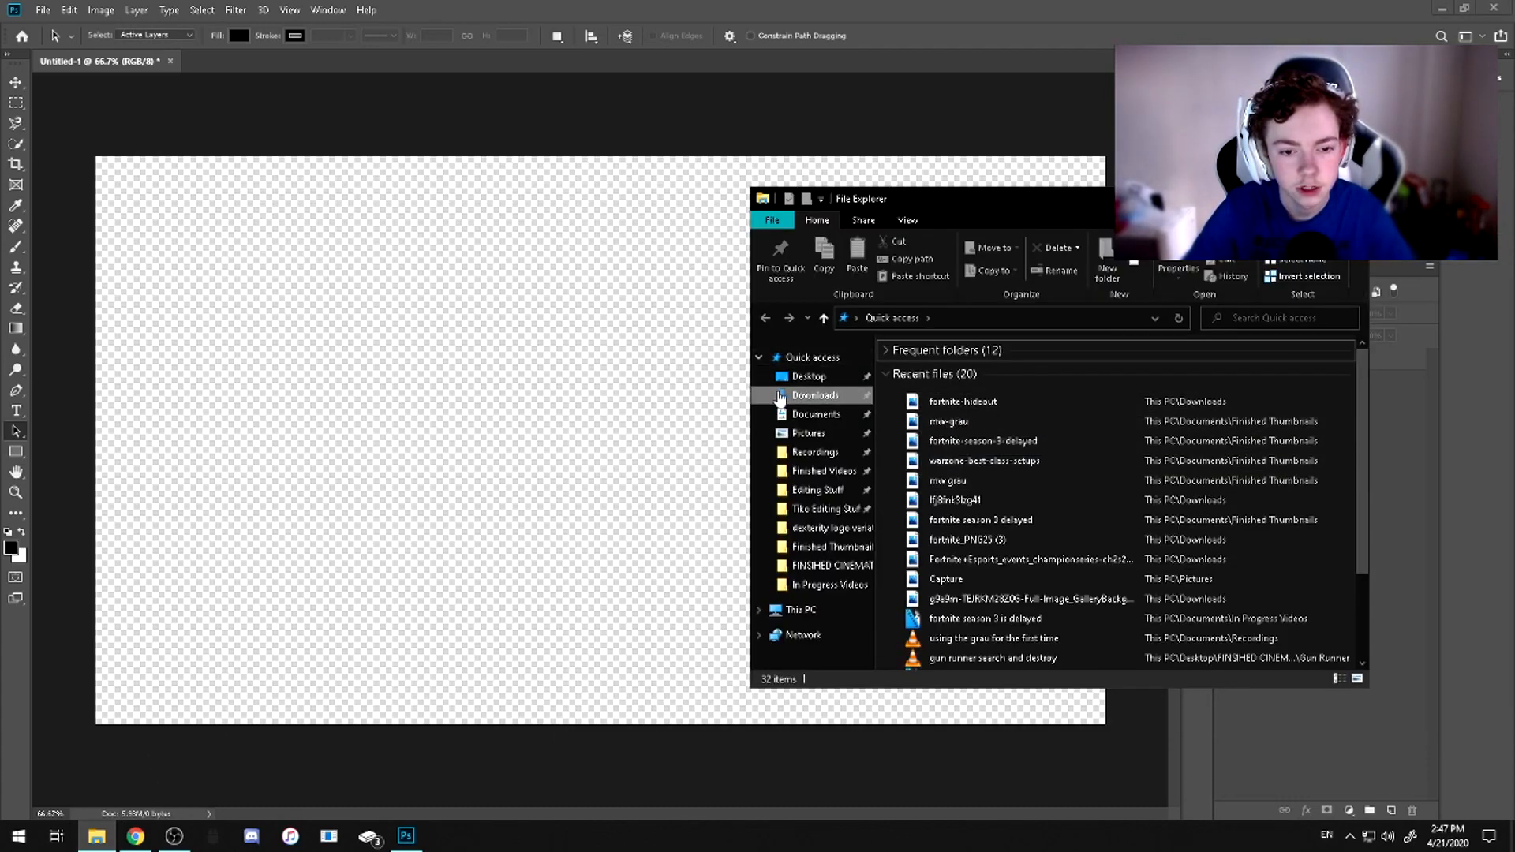
{"action": "left_click", "coordinate": [815, 395]}
{"action": "left_click_drag", "start_coordinate": [939, 390], "coordinate": [541, 371]}
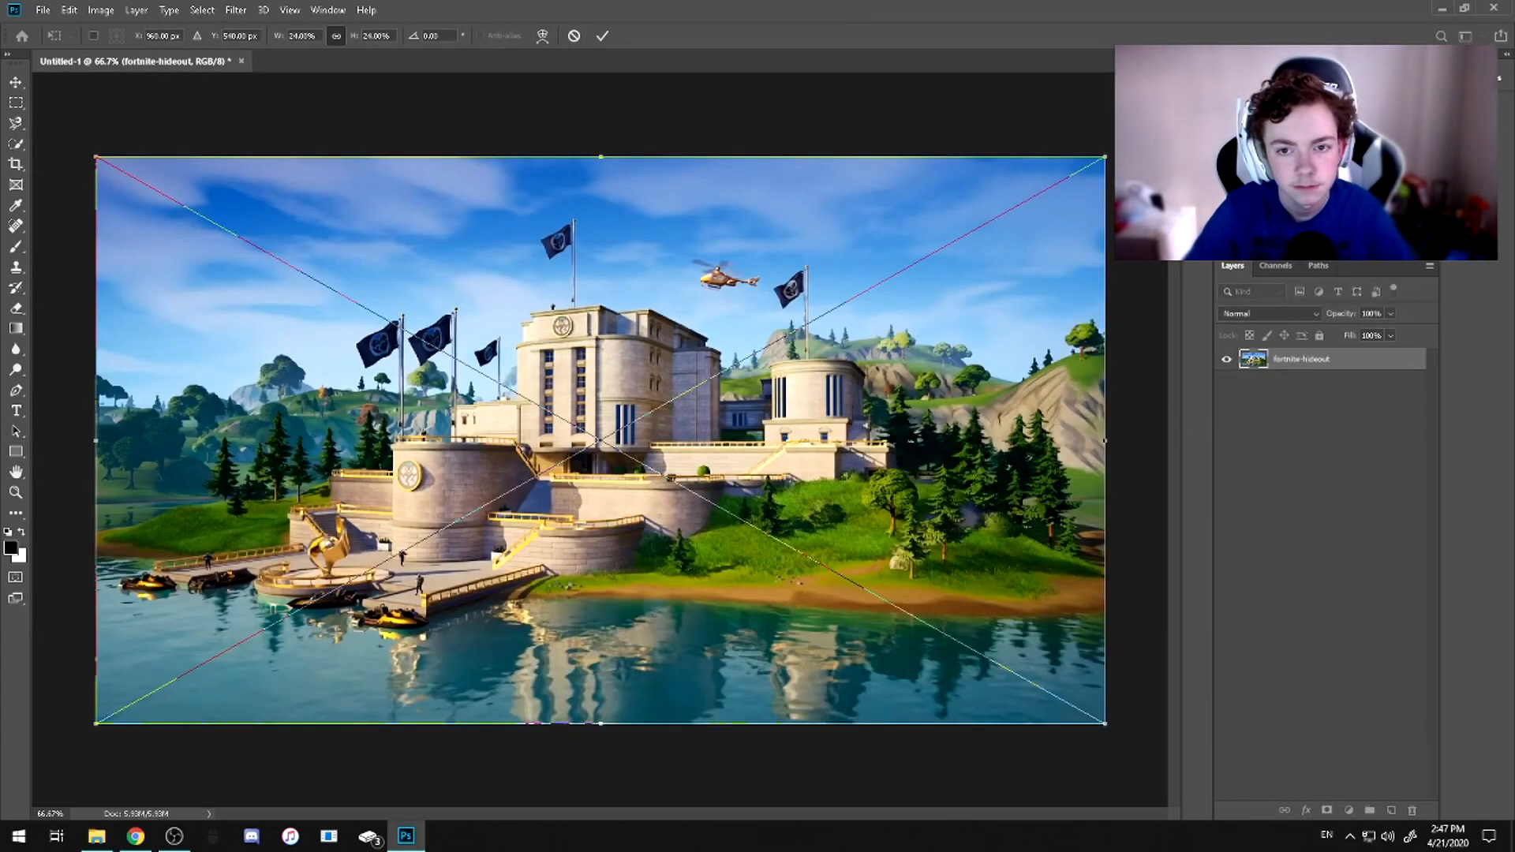
{"action": "left_click", "coordinate": [603, 37]}
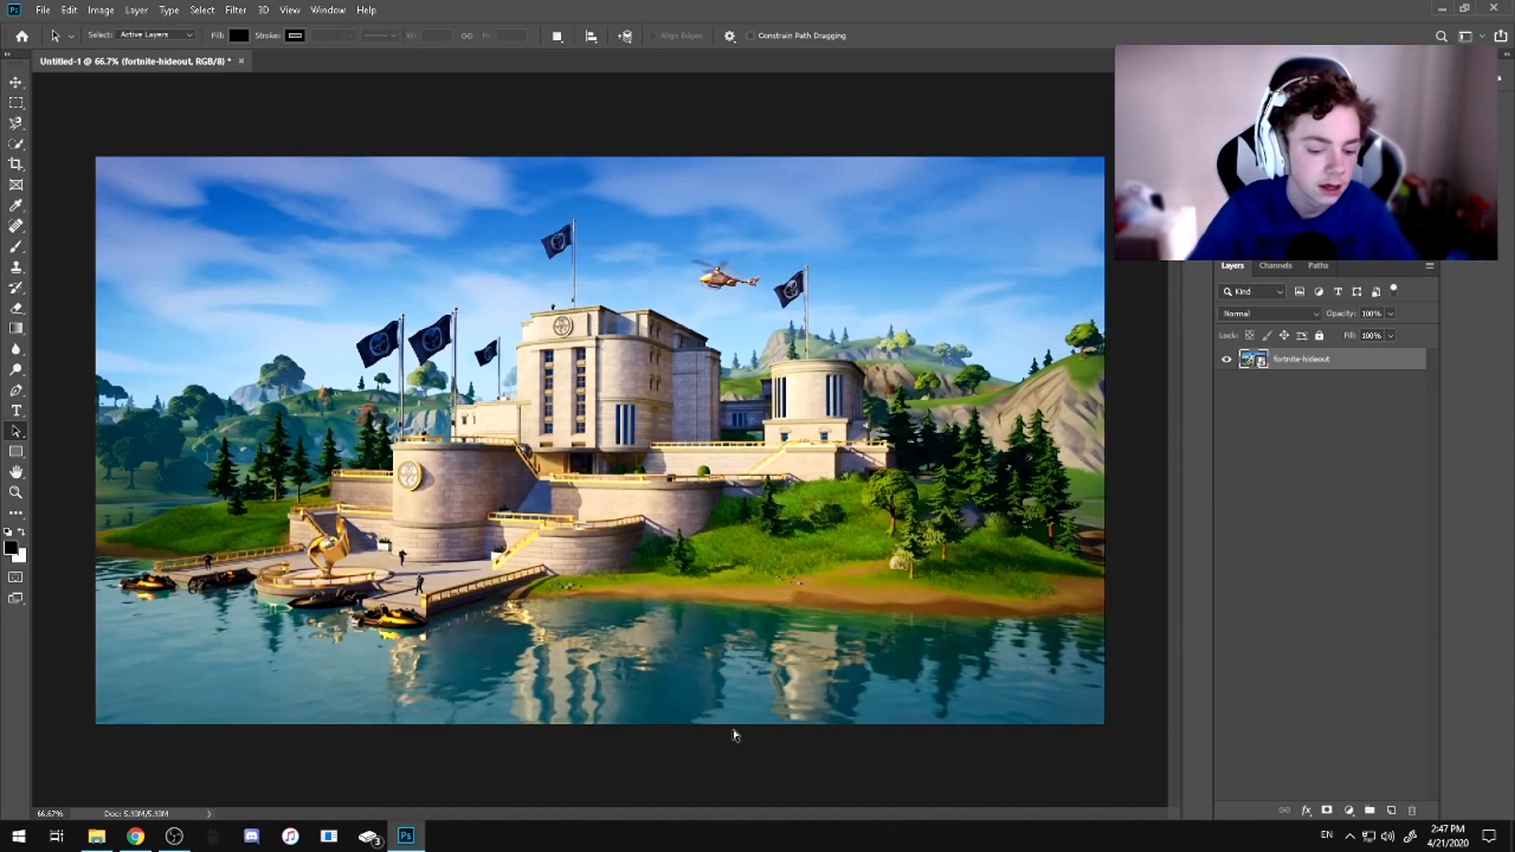
Scale the fortnite-hideout image up slightly so it extends past the canvas edges
{"action": "key", "text": "ctrl+t"}
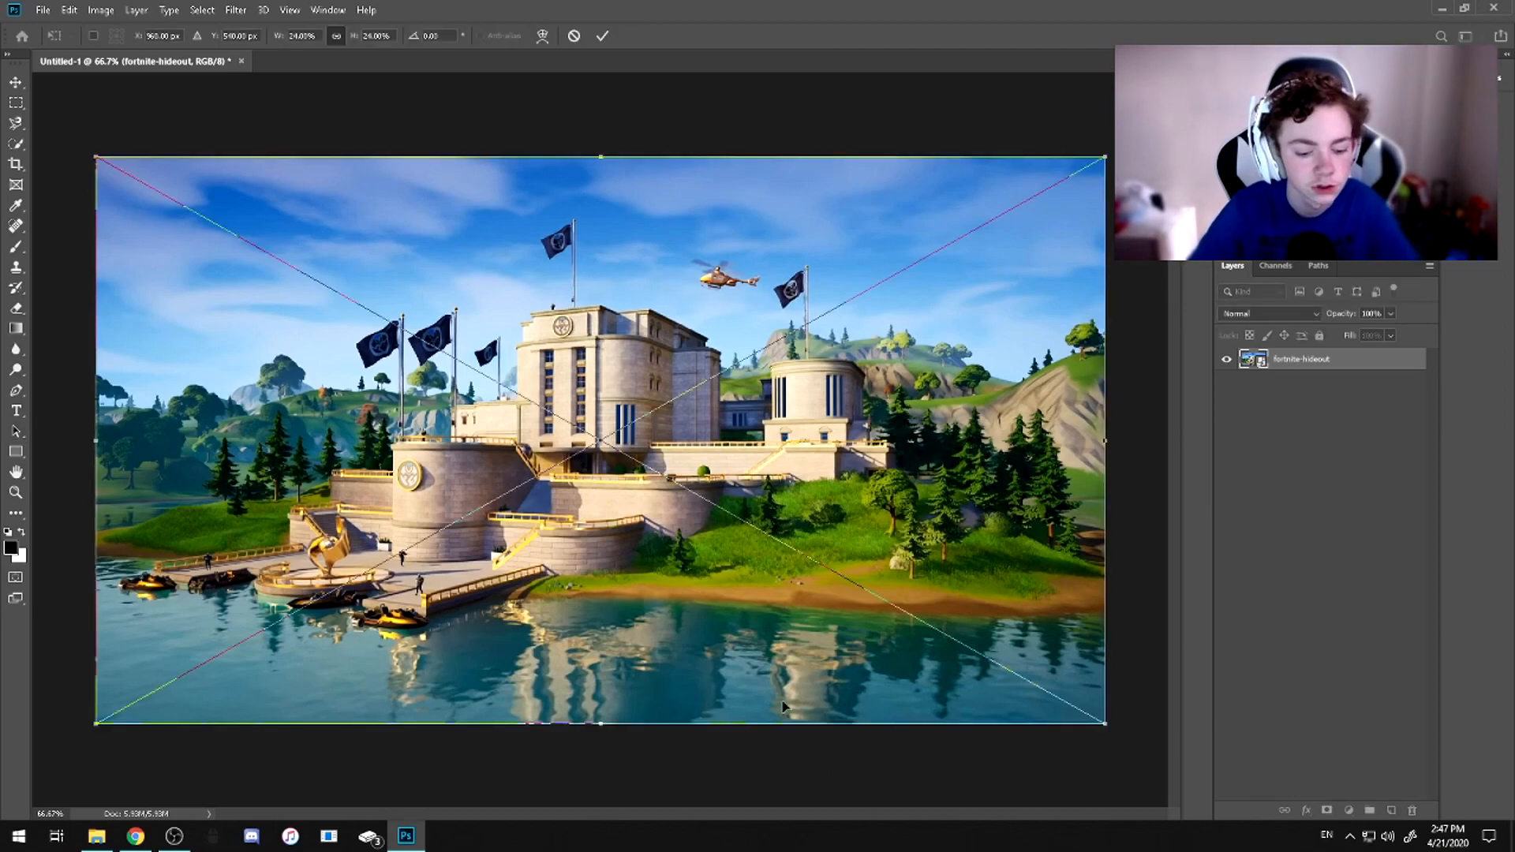
{"action": "mouse_move", "coordinate": [769, 473]}
{"action": "left_mouse_down"}
{"action": "mouse_move", "coordinate": [724, 438]}
{"action": "mouse_move", "coordinate": [800, 501]}
{"action": "mouse_move", "coordinate": [755, 464]}
{"action": "mouse_move", "coordinate": [769, 476]}
{"action": "left_mouse_up"}
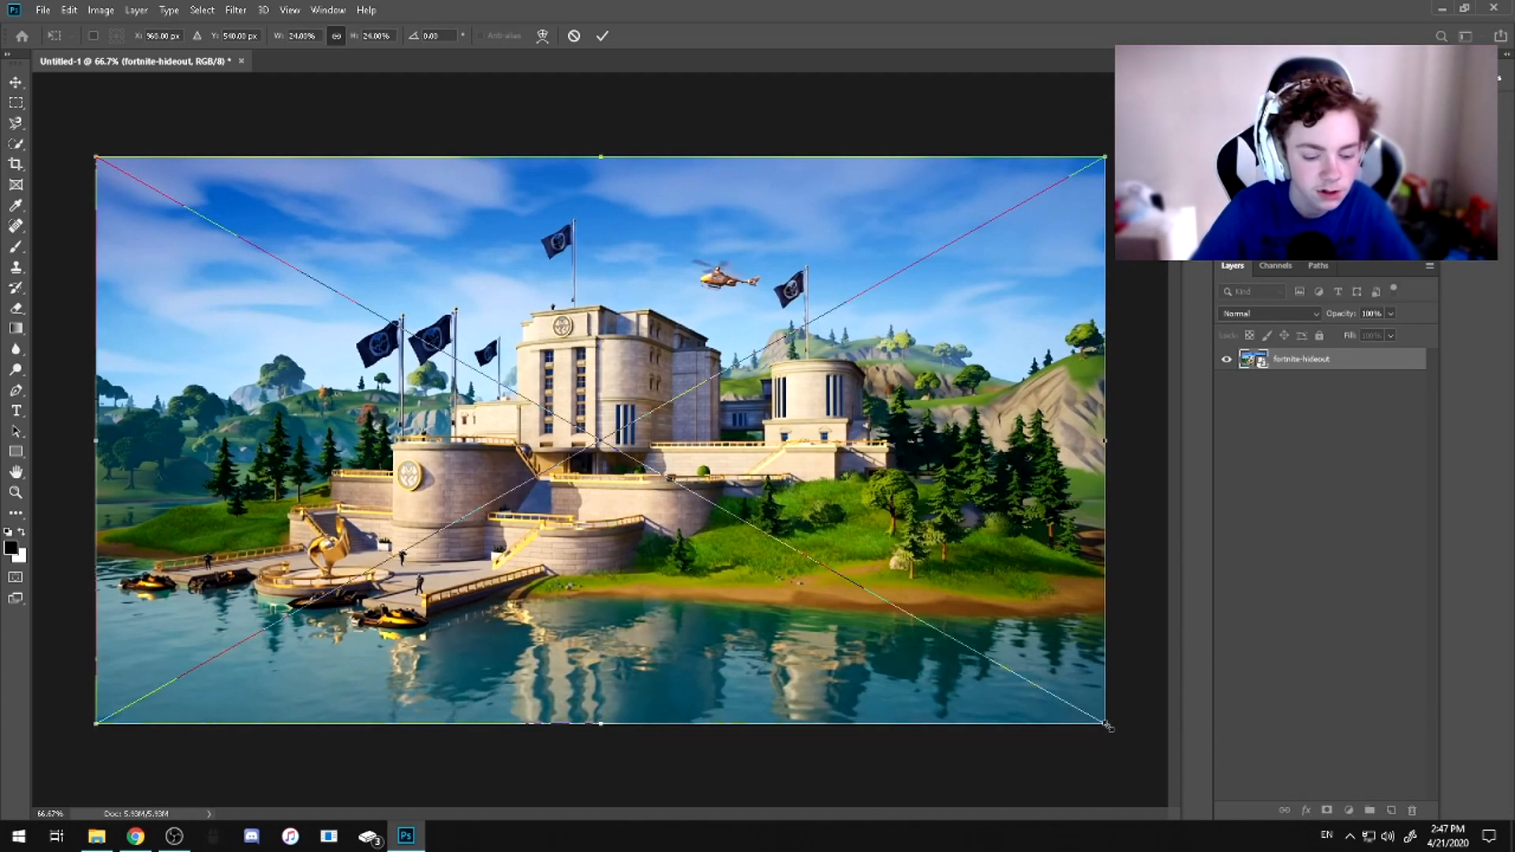
{"action": "left_click_drag", "start_coordinate": [1108, 725], "coordinate": [1144, 733]}
{"action": "key", "text": "Return"}
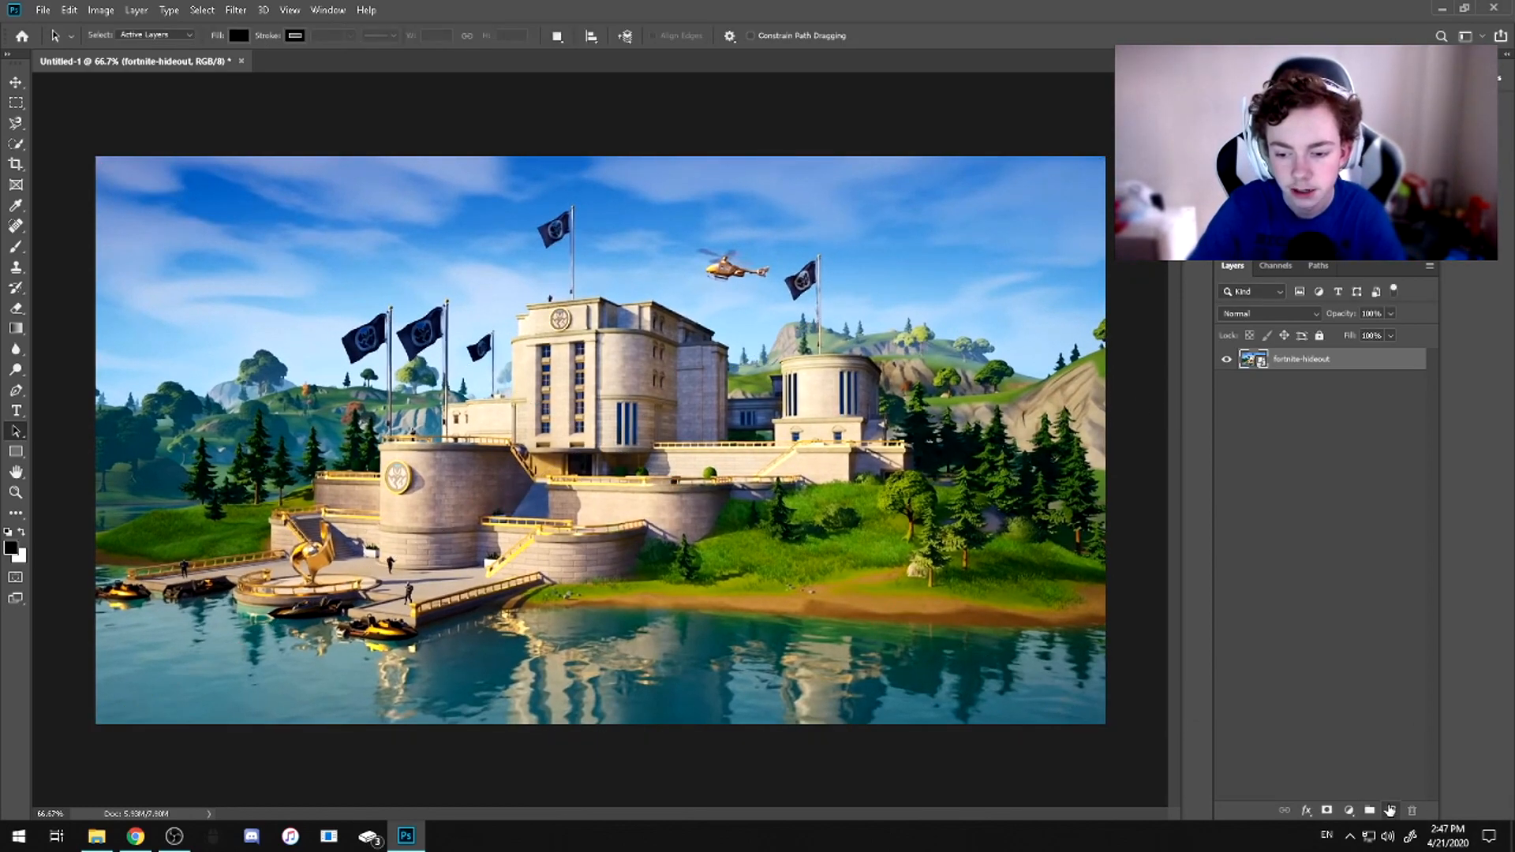
Add an empty layer above the fortnite-hideout image and reselect the image layer
{"action": "left_click", "coordinate": [1389, 811]}
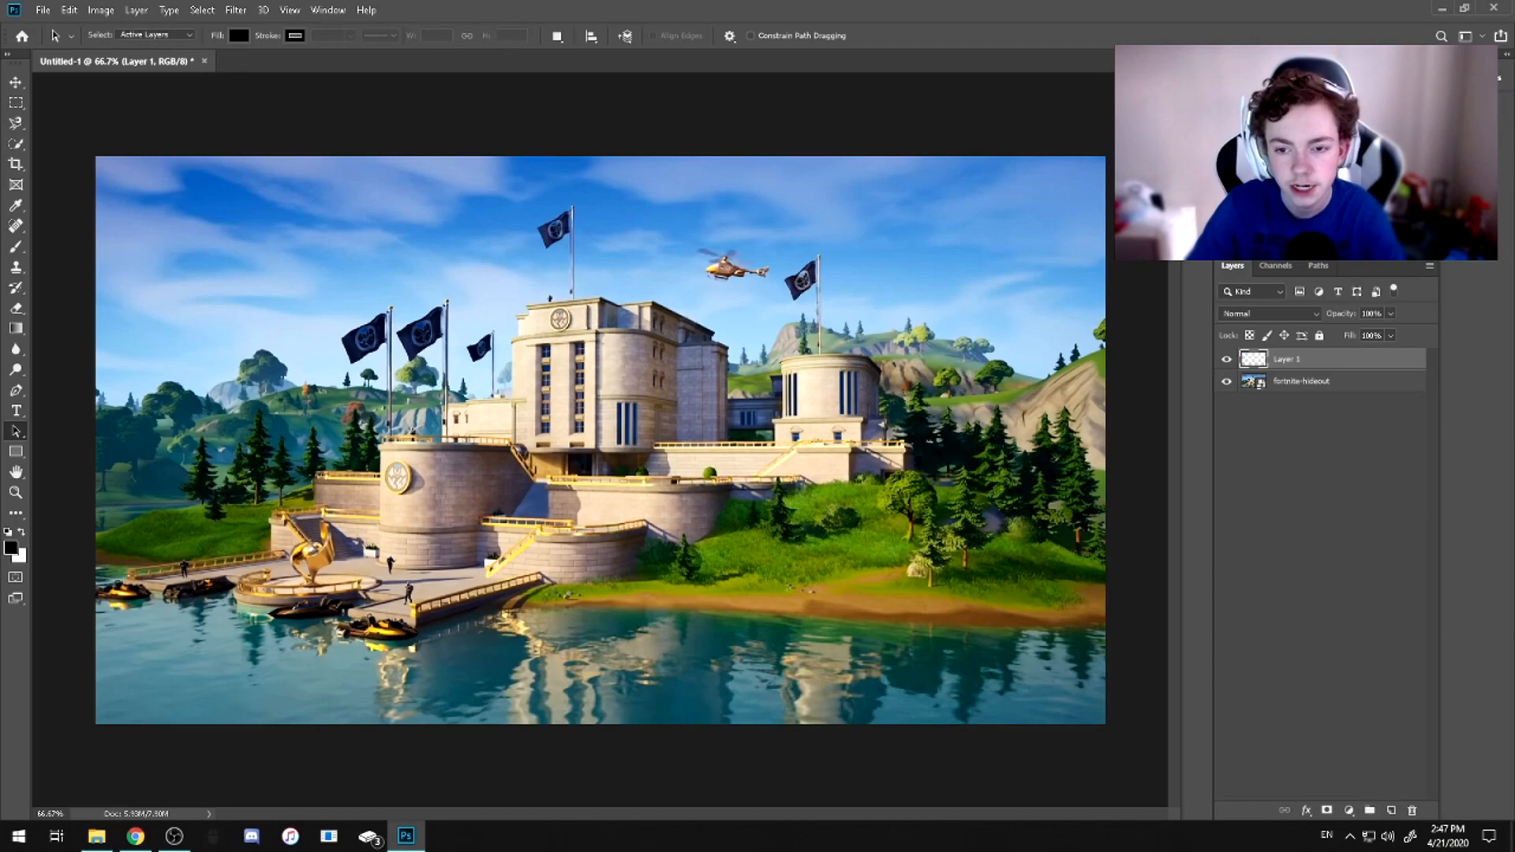
{"action": "left_click", "coordinate": [1300, 382]}
{"action": "right_click", "coordinate": [1298, 384]}
{"action": "right_click", "coordinate": [1282, 386]}
{"action": "right_click", "coordinate": [1294, 387]}
{"action": "left_click", "coordinate": [1362, 314]}
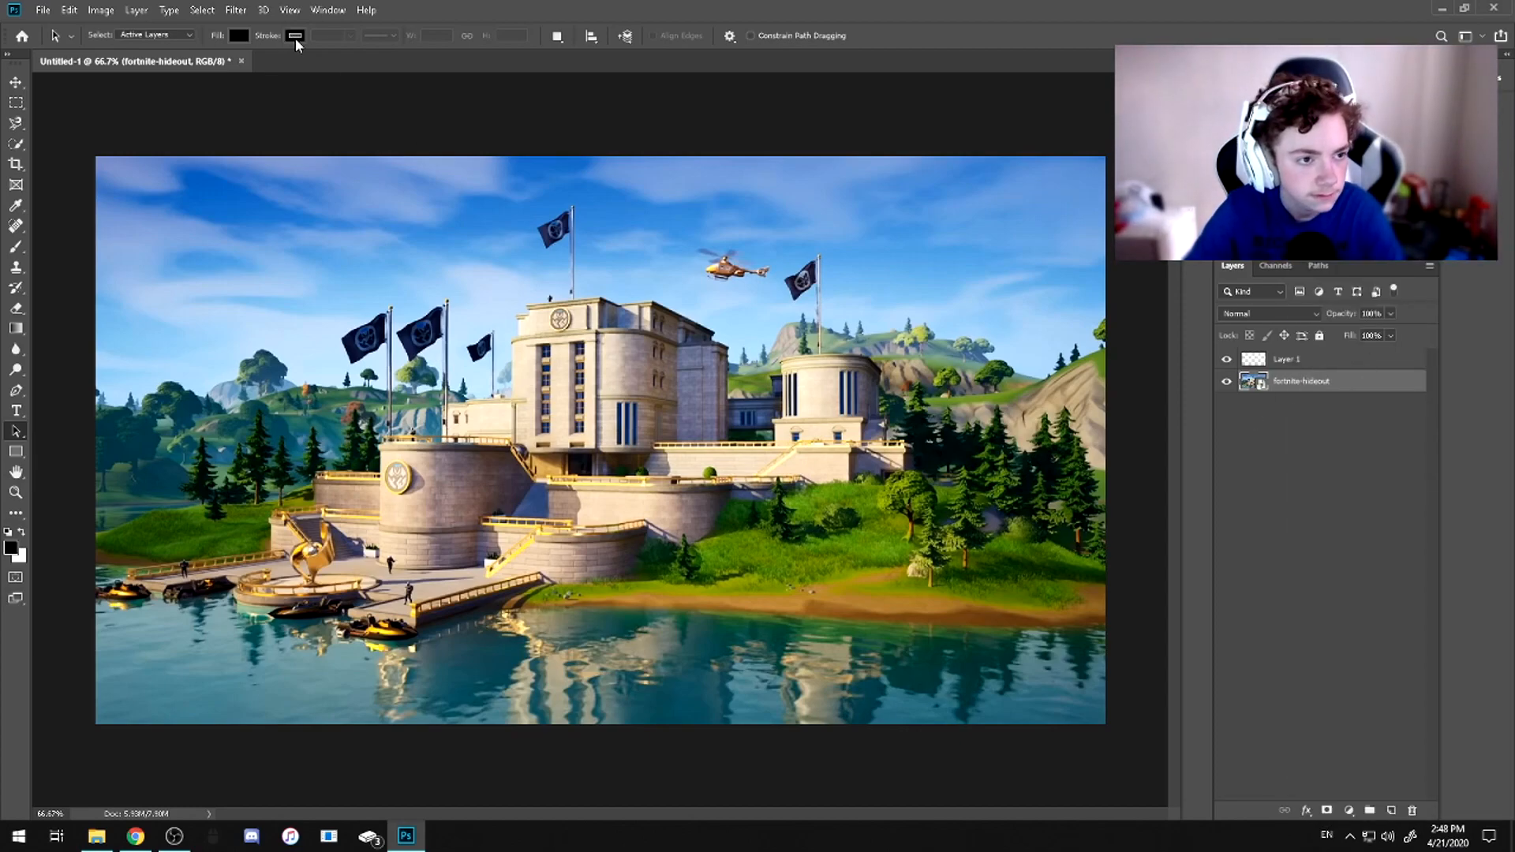
Apply a Gaussian Blur with a radius of 4.8 pixels to the fortnite-hideout layer
{"action": "left_click", "coordinate": [235, 10]}
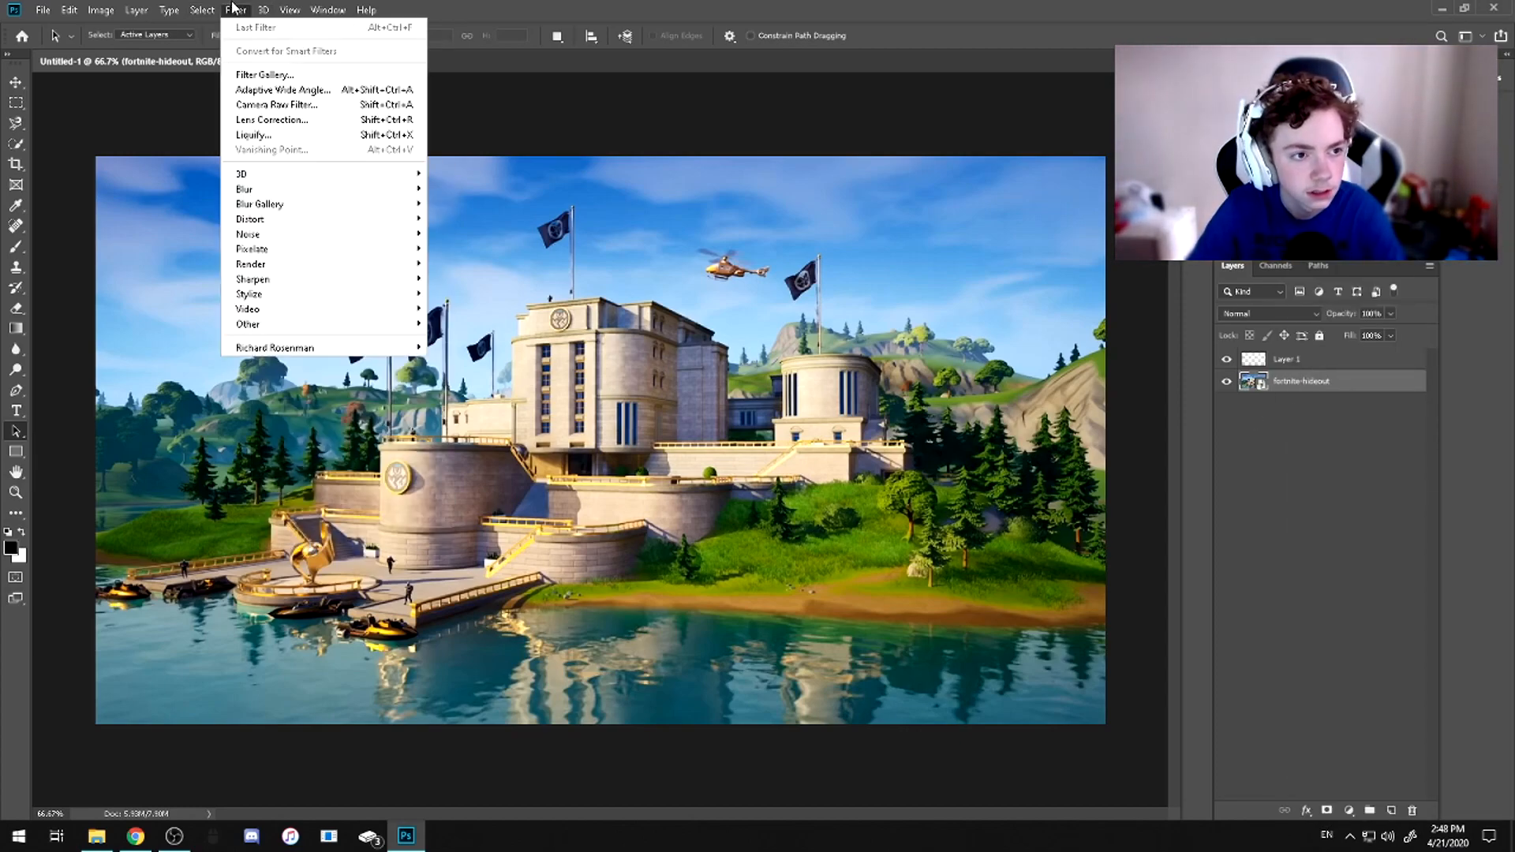
{"action": "mouse_move", "coordinate": [337, 191]}
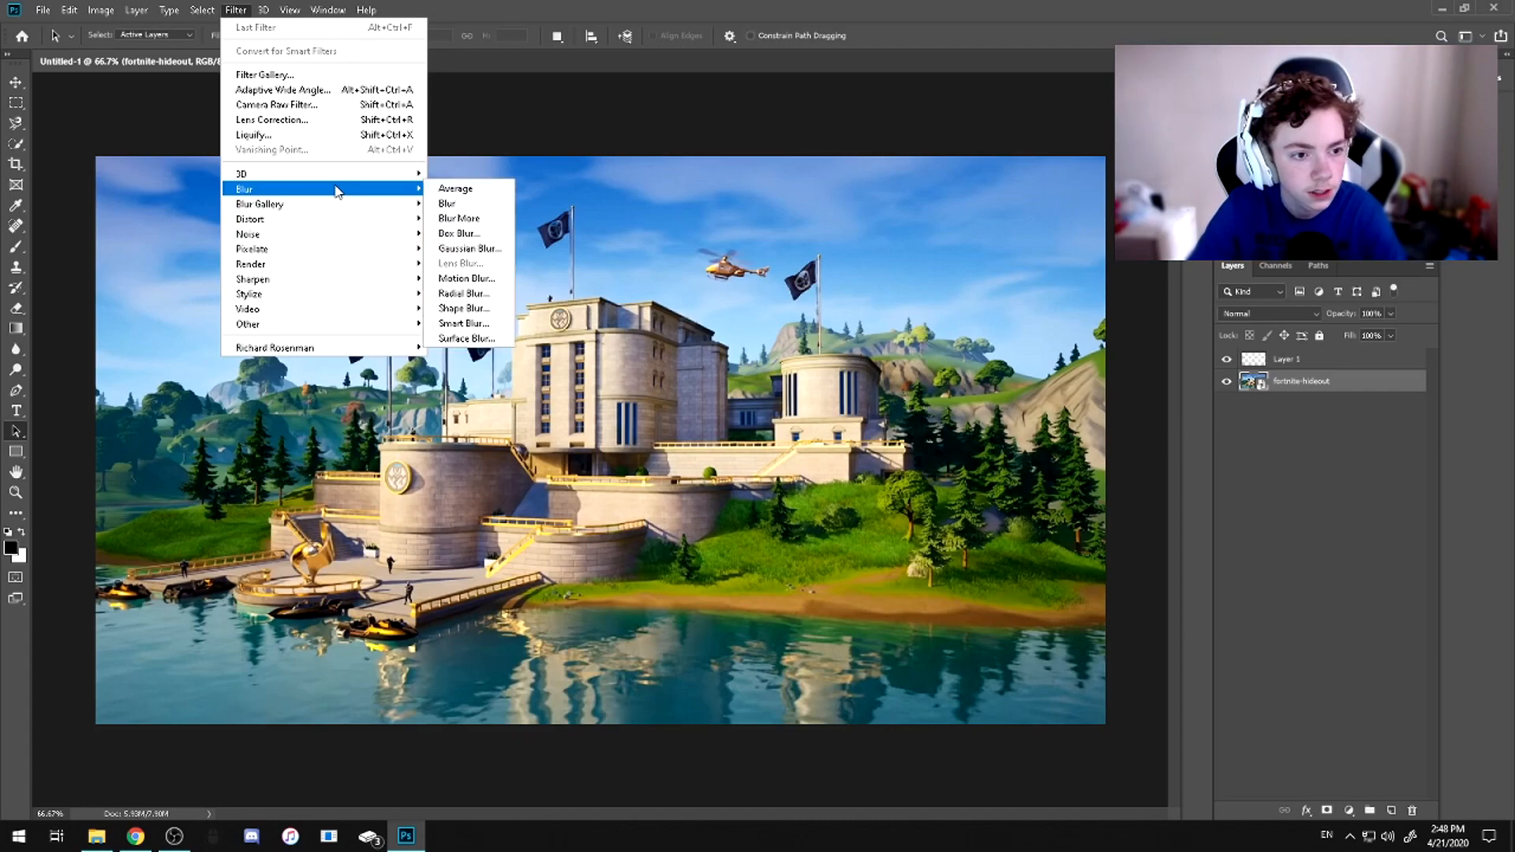
{"action": "left_click", "coordinate": [457, 248]}
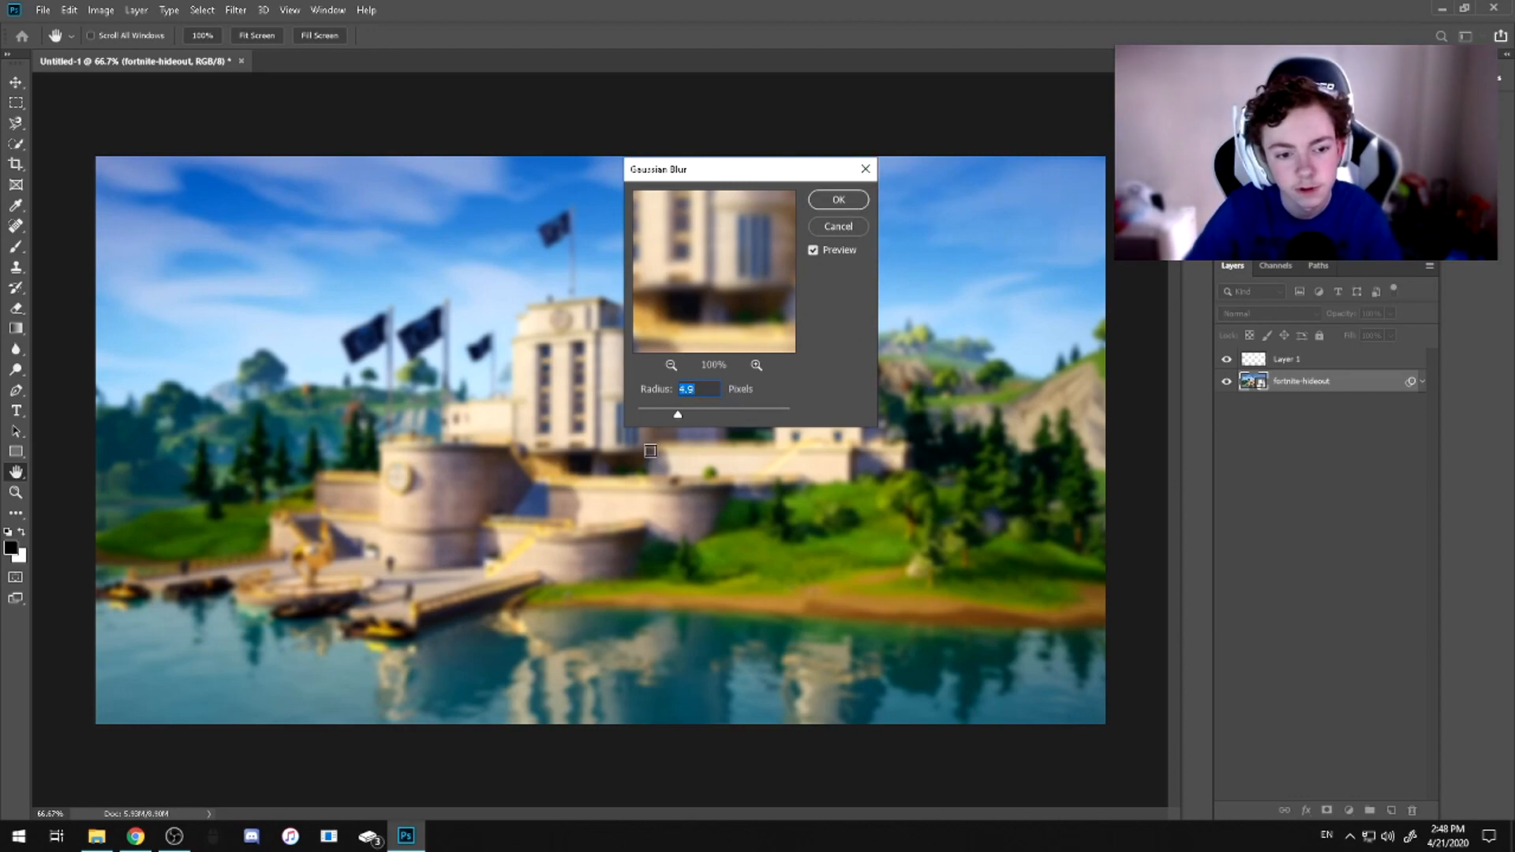
{"action": "left_click_drag", "start_coordinate": [694, 416], "coordinate": [653, 417]}
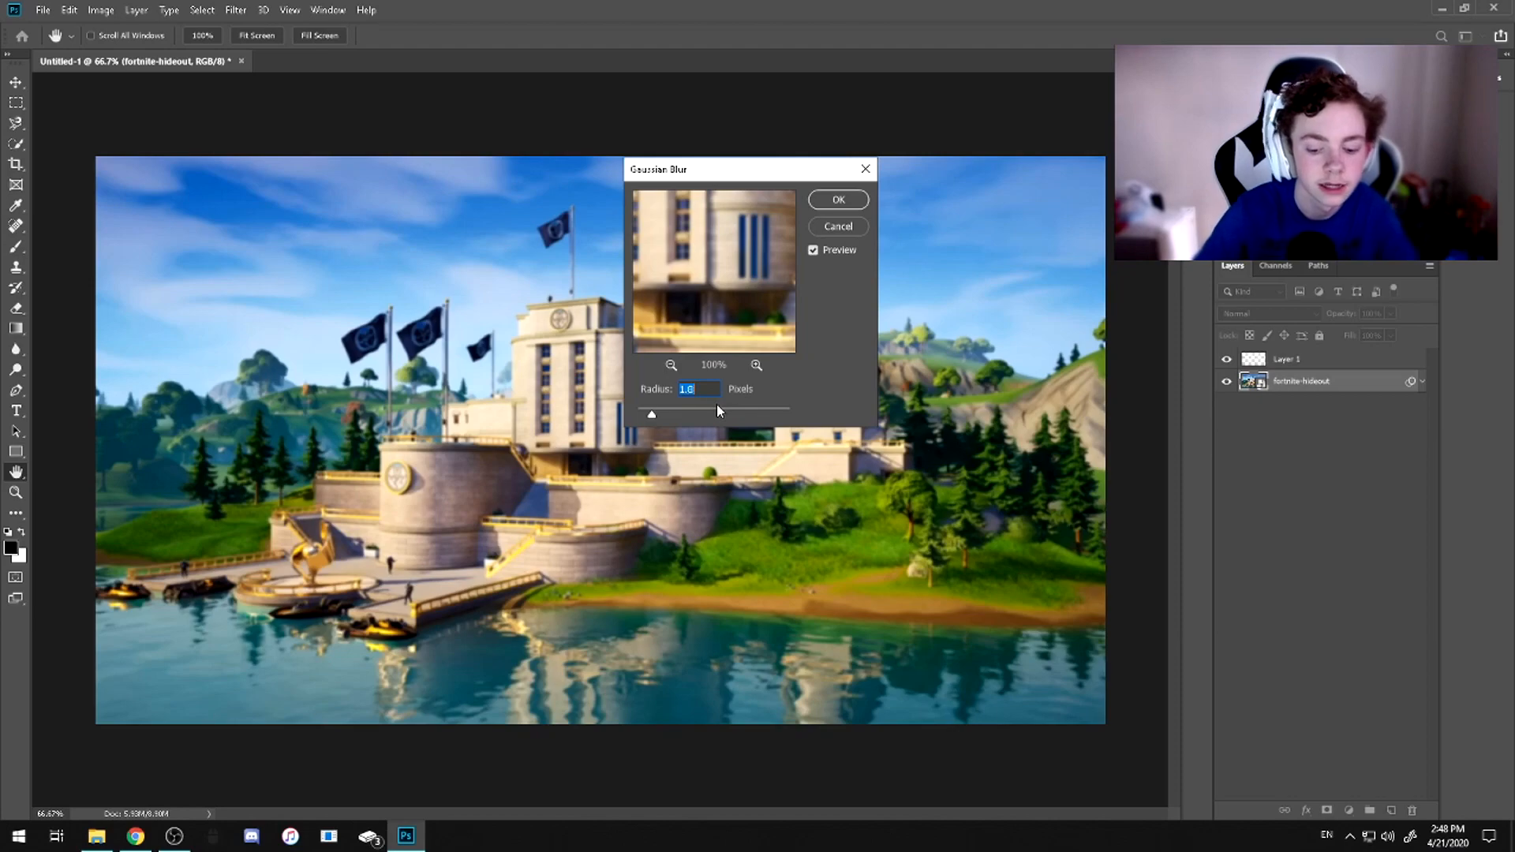
{"action": "type", "text": "4.8"}
{"action": "key", "text": "Return"}
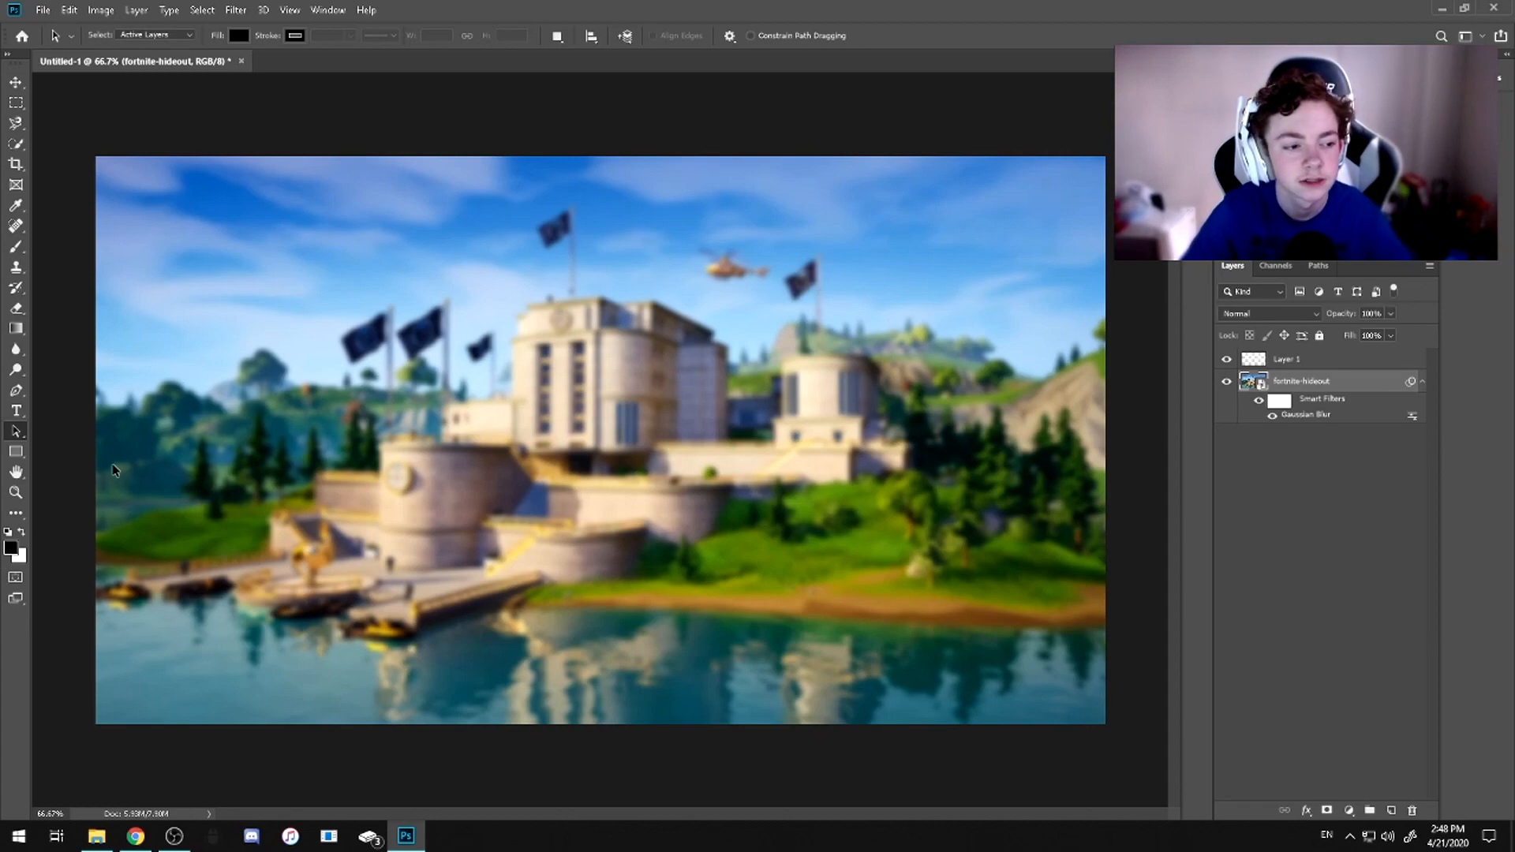
Add the white text "INSANE" in Burbank Big Condensed Black at 22 pt on the empty layer, in the canvas's upper-left area
{"action": "left_click", "coordinate": [1287, 363]}
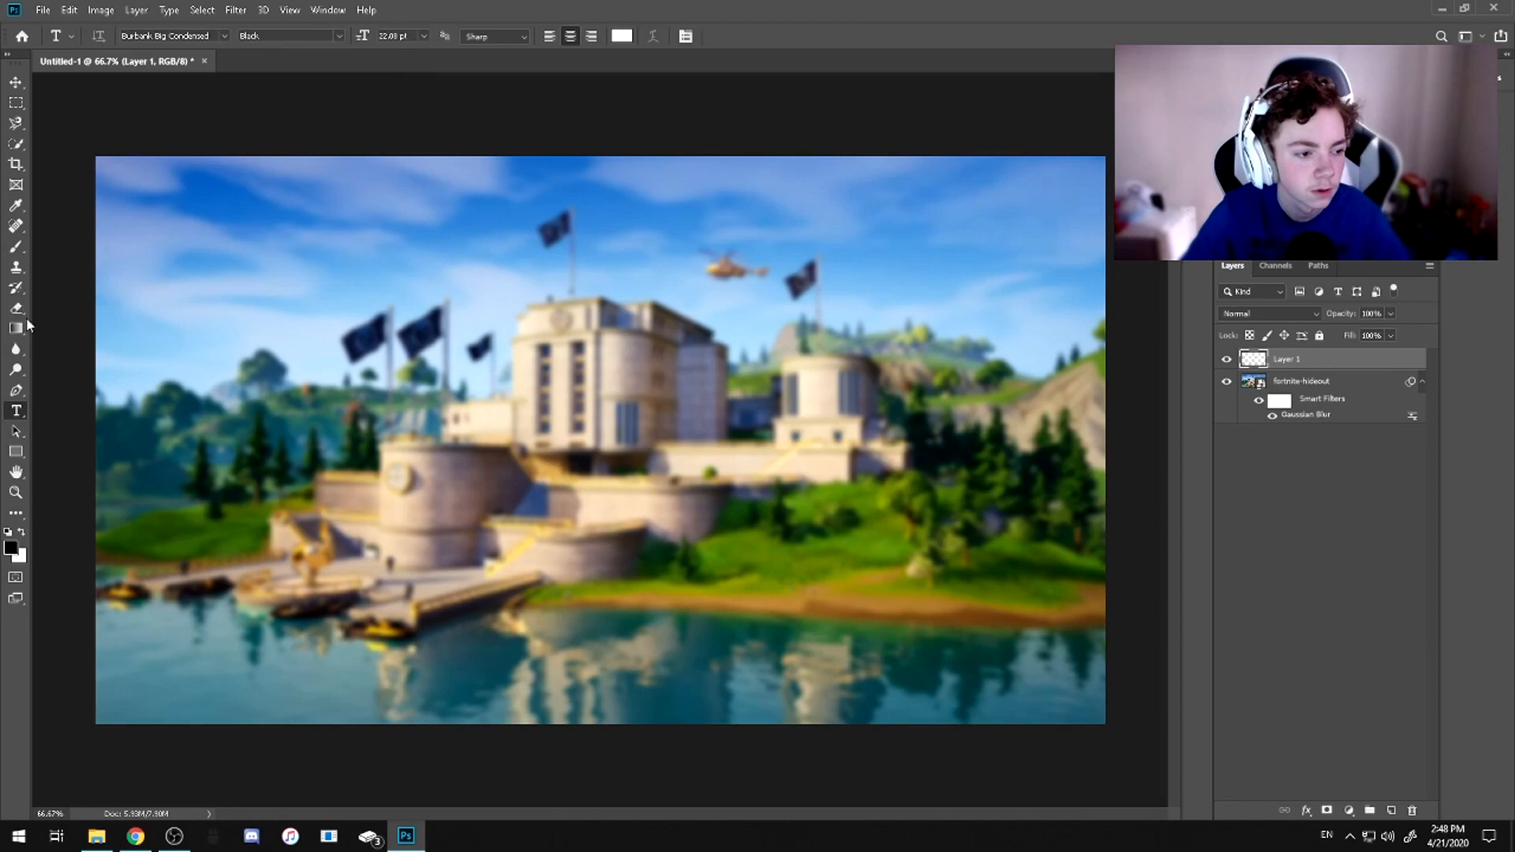
{"action": "left_click", "coordinate": [398, 341]}
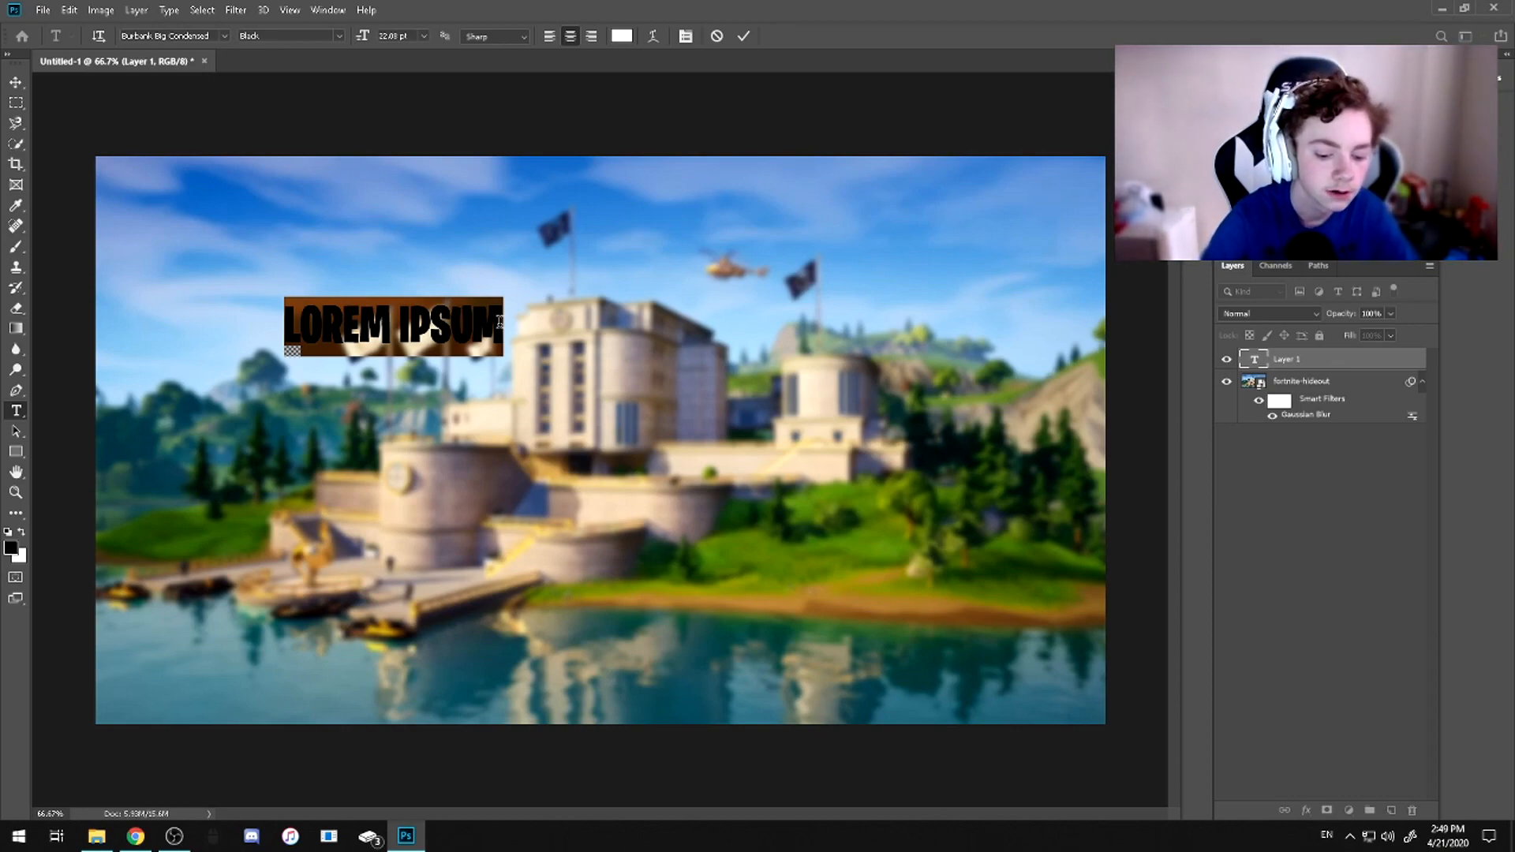
{"action": "type", "text": "HIGH"}
{"action": "type", "text": "KILL"}
{"action": "key", "text": "BackSpace"}
{"action": "key", "text": "BackSpace"}
{"action": "key", "text": "BackSpace"}
{"action": "key", "text": "BackSpace"}
{"action": "key", "text": "BackSpace"}
{"action": "key", "text": "BackSpace"}
{"action": "key", "text": "BackSpace"}
{"action": "key", "text": "BackSpace"}
{"action": "key", "text": "BackSpace"}
{"action": "type", "text": "INSANE"}
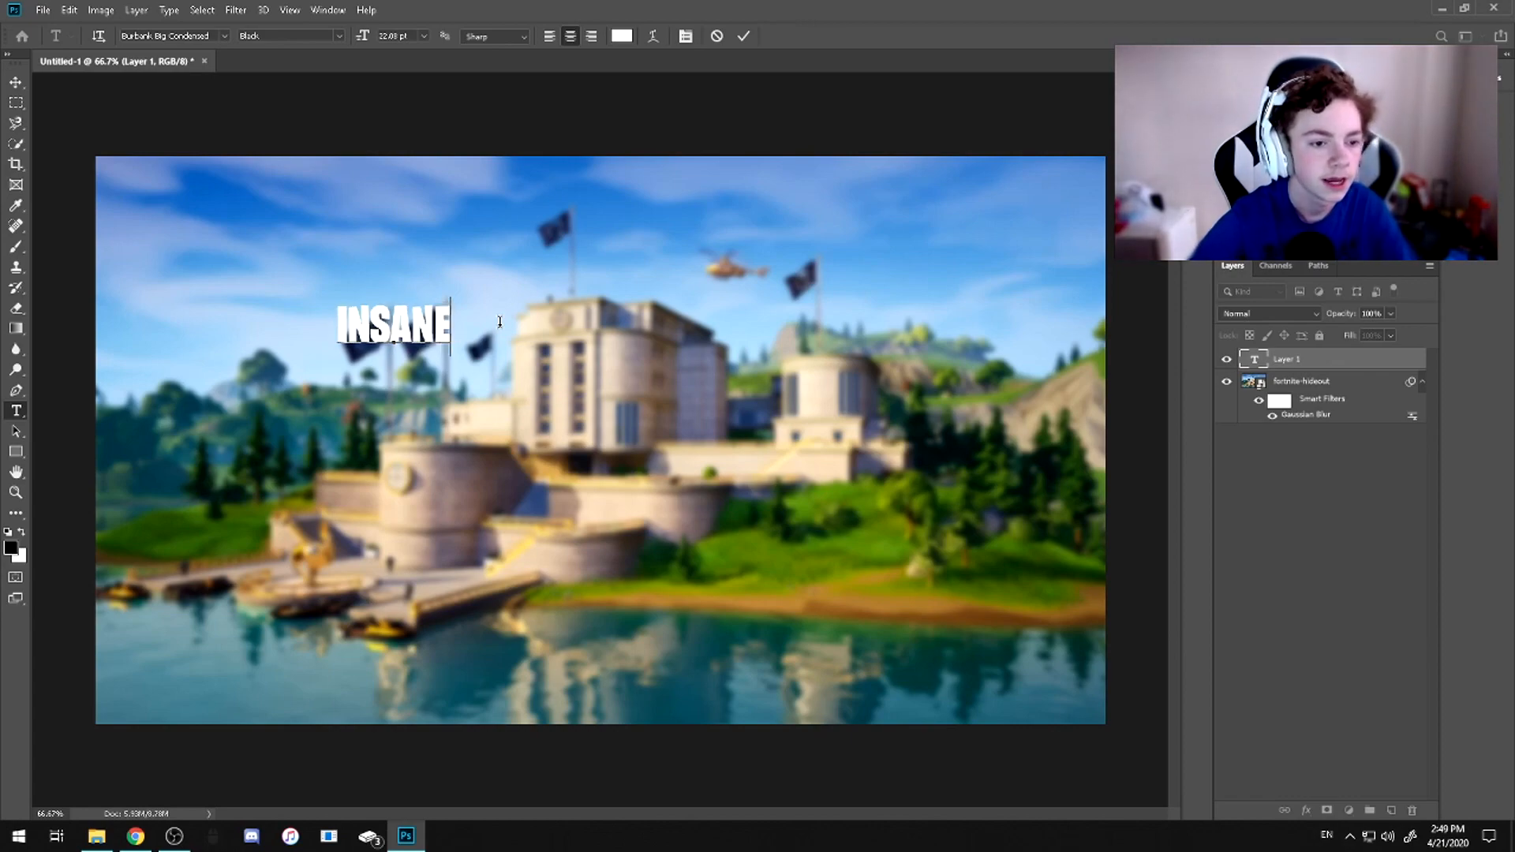
{"action": "left_click", "coordinate": [743, 36]}
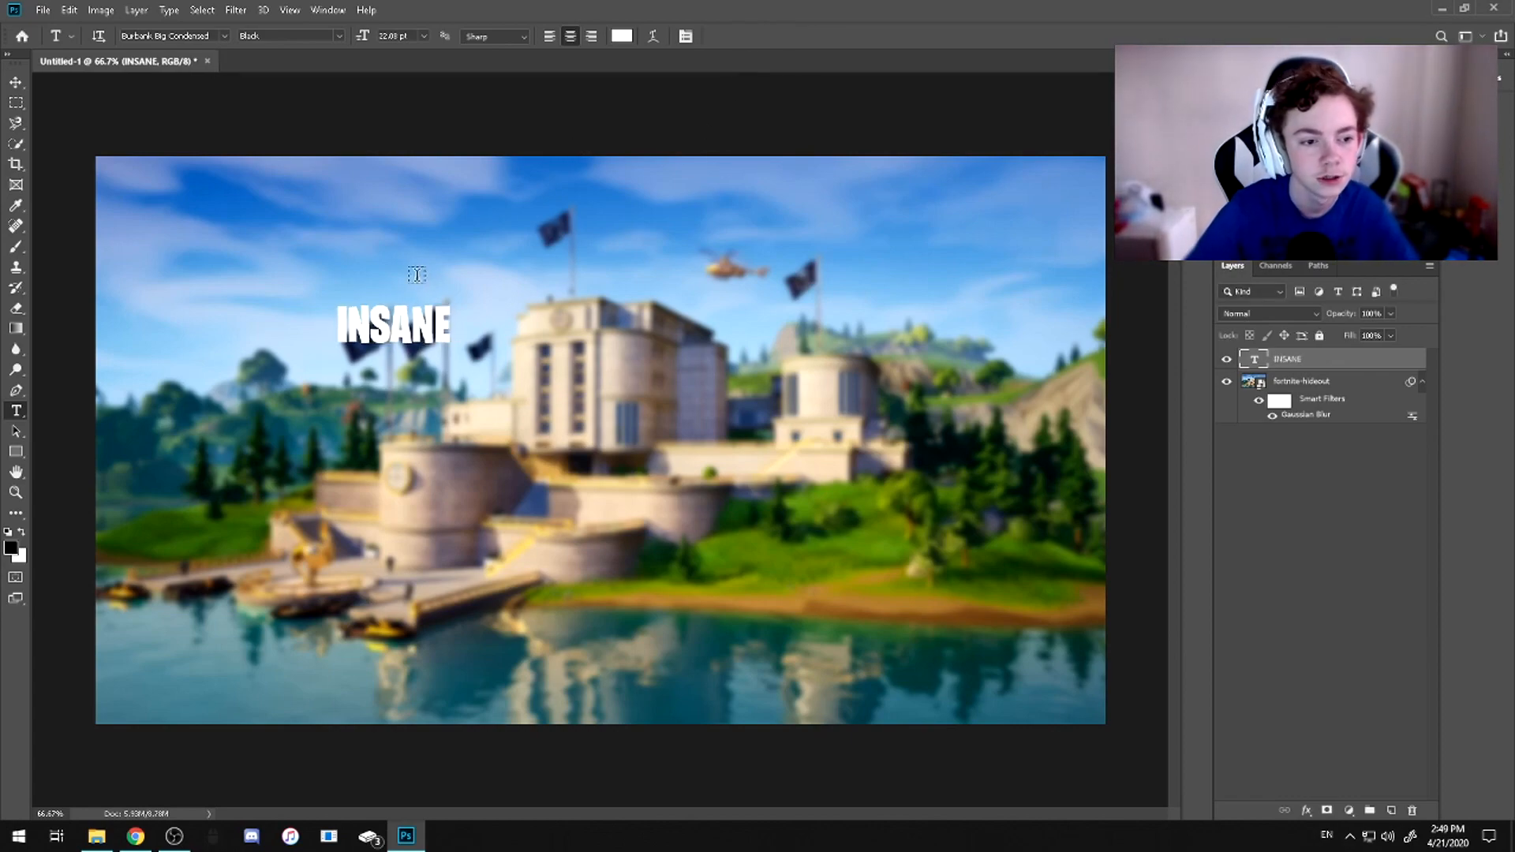
Scale the INSANE text up to about 64 pt and reposition it in the upper-left part of the canvas
{"action": "key", "text": "ctrl+t"}
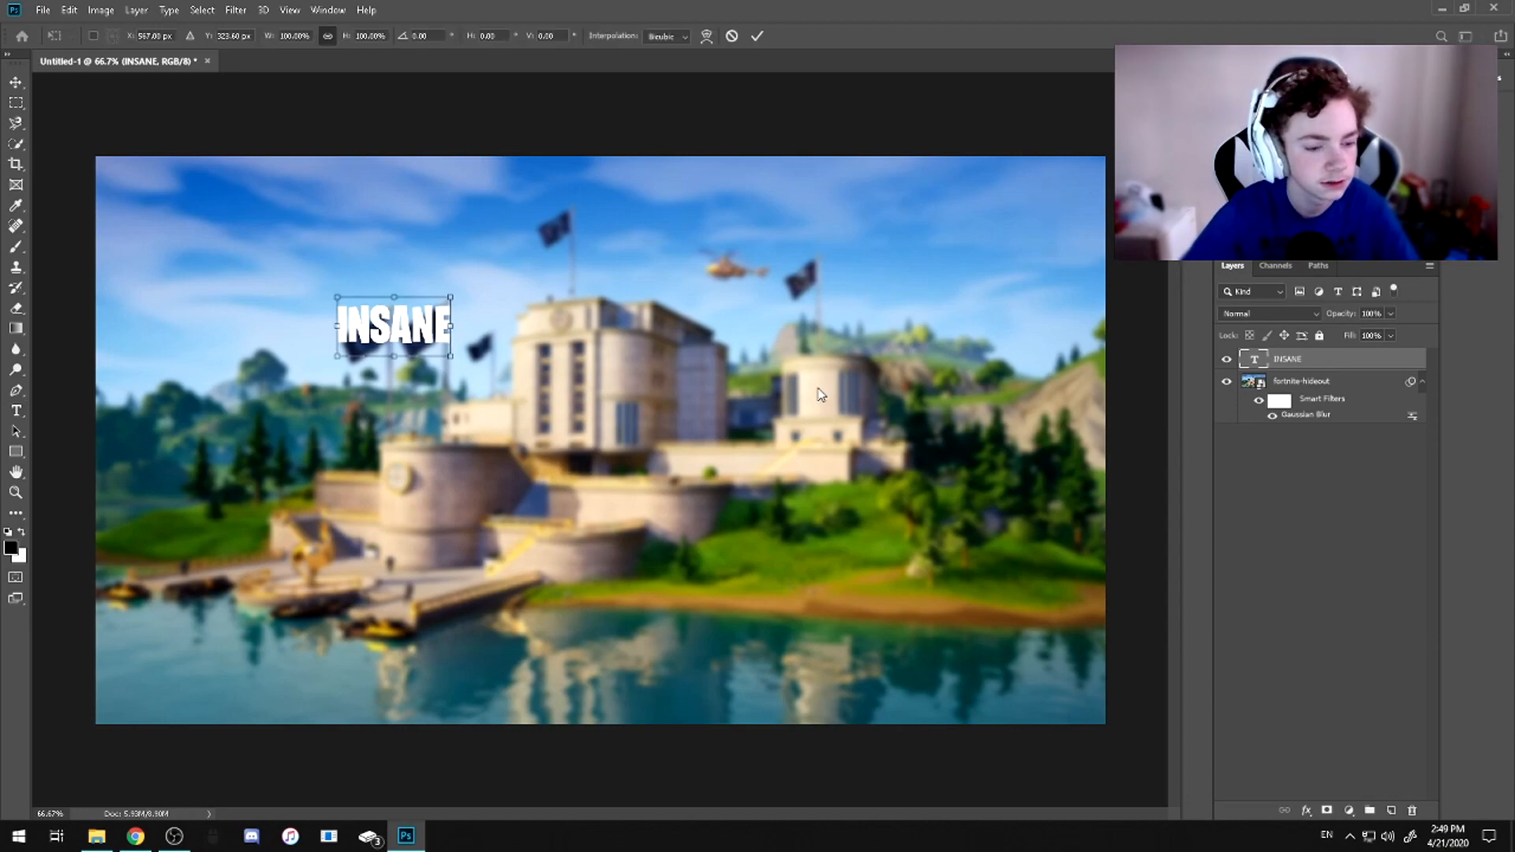
{"action": "left_click_drag", "start_coordinate": [450, 325], "coordinate": [669, 320]}
{"action": "left_click_drag", "start_coordinate": [497, 292], "coordinate": [361, 313]}
{"action": "left_click", "coordinate": [757, 37]}
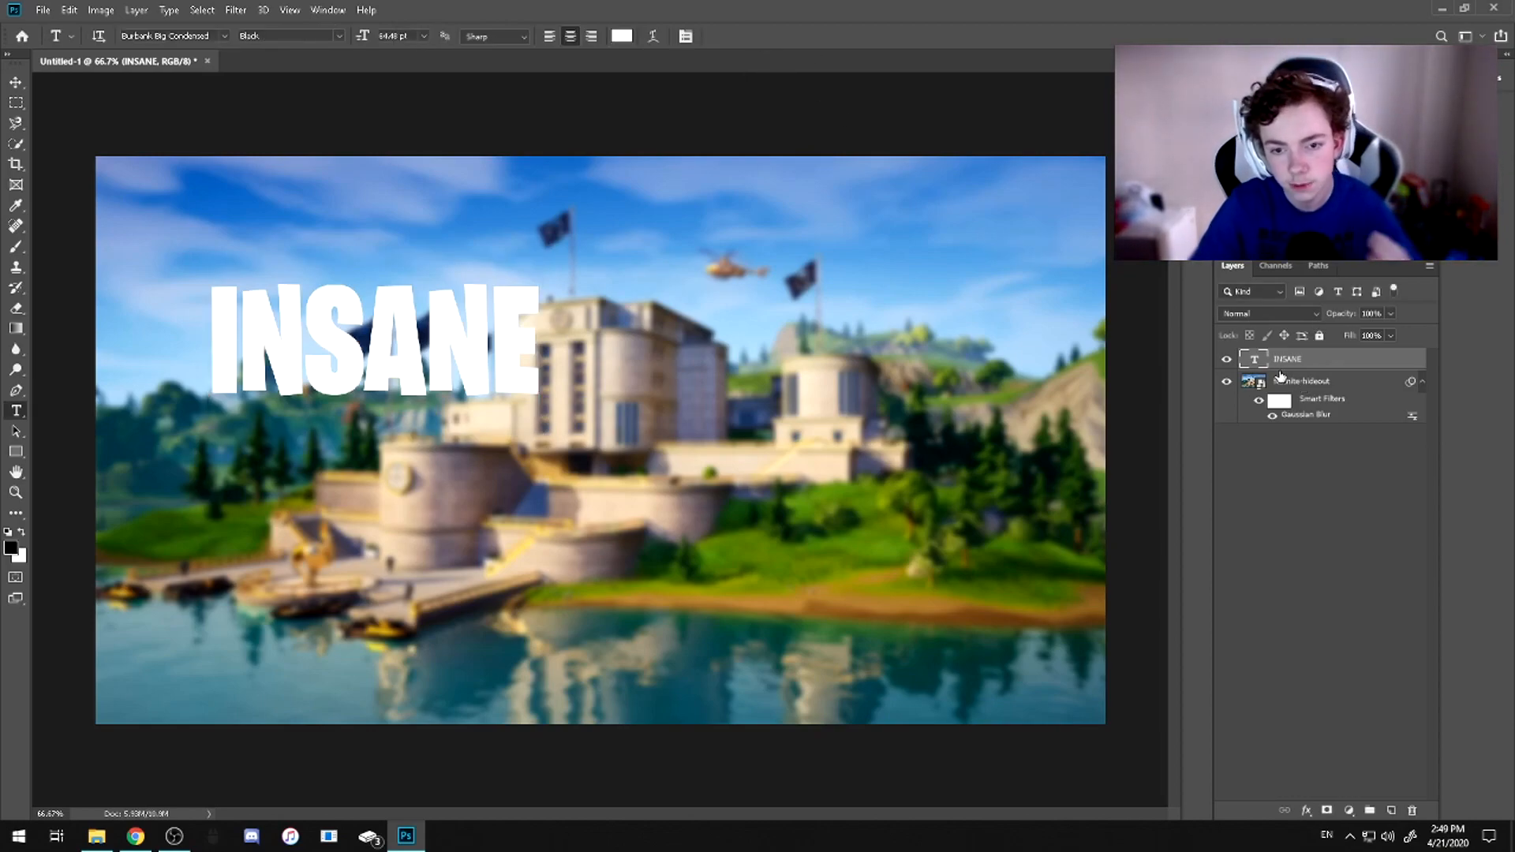
{"action": "left_click", "coordinate": [1264, 522]}
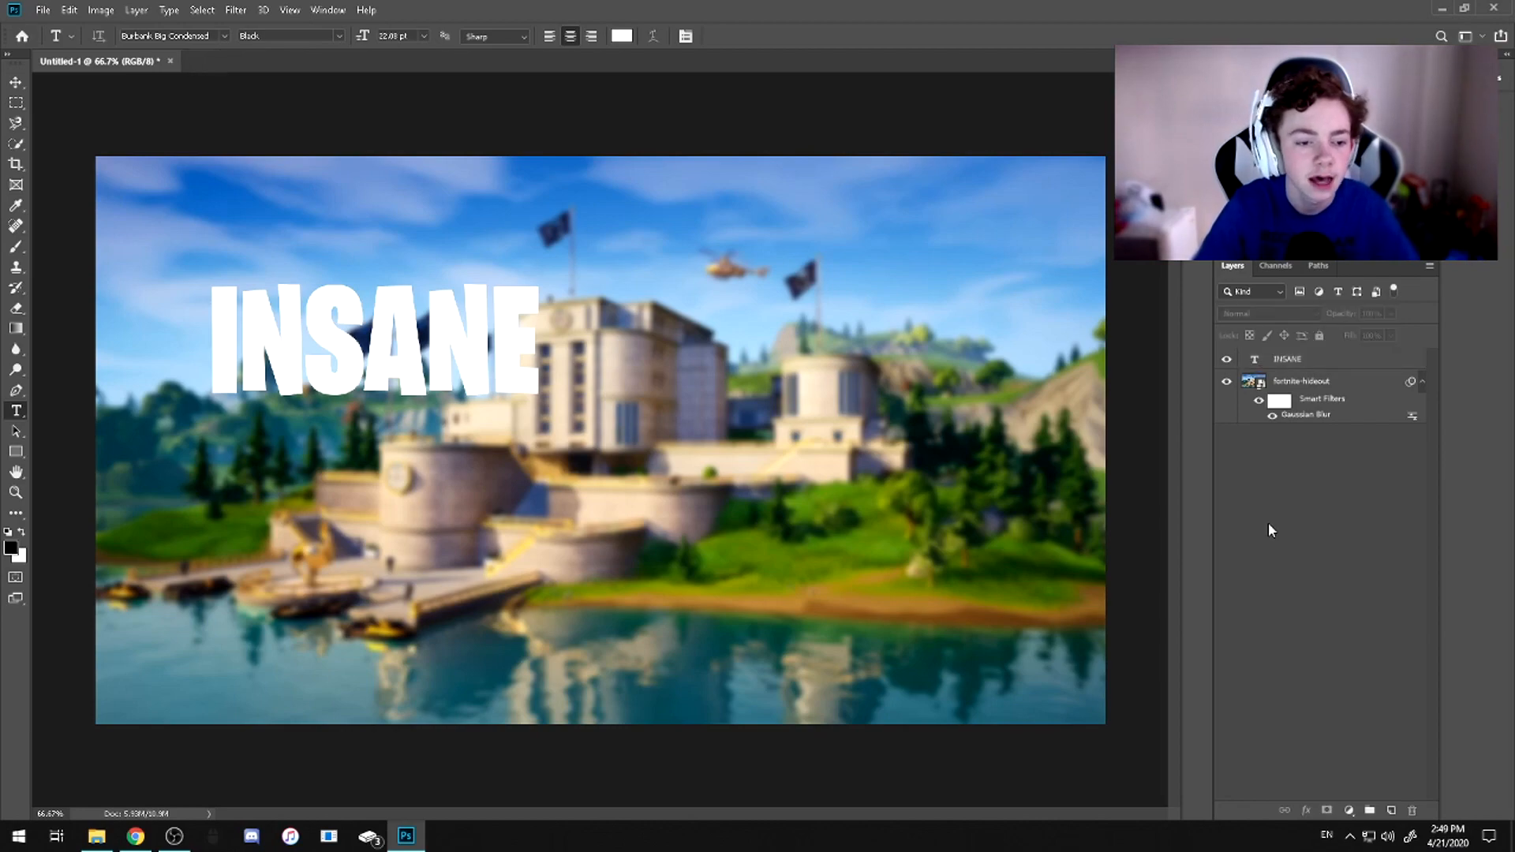
{"action": "left_click", "coordinate": [1311, 361]}
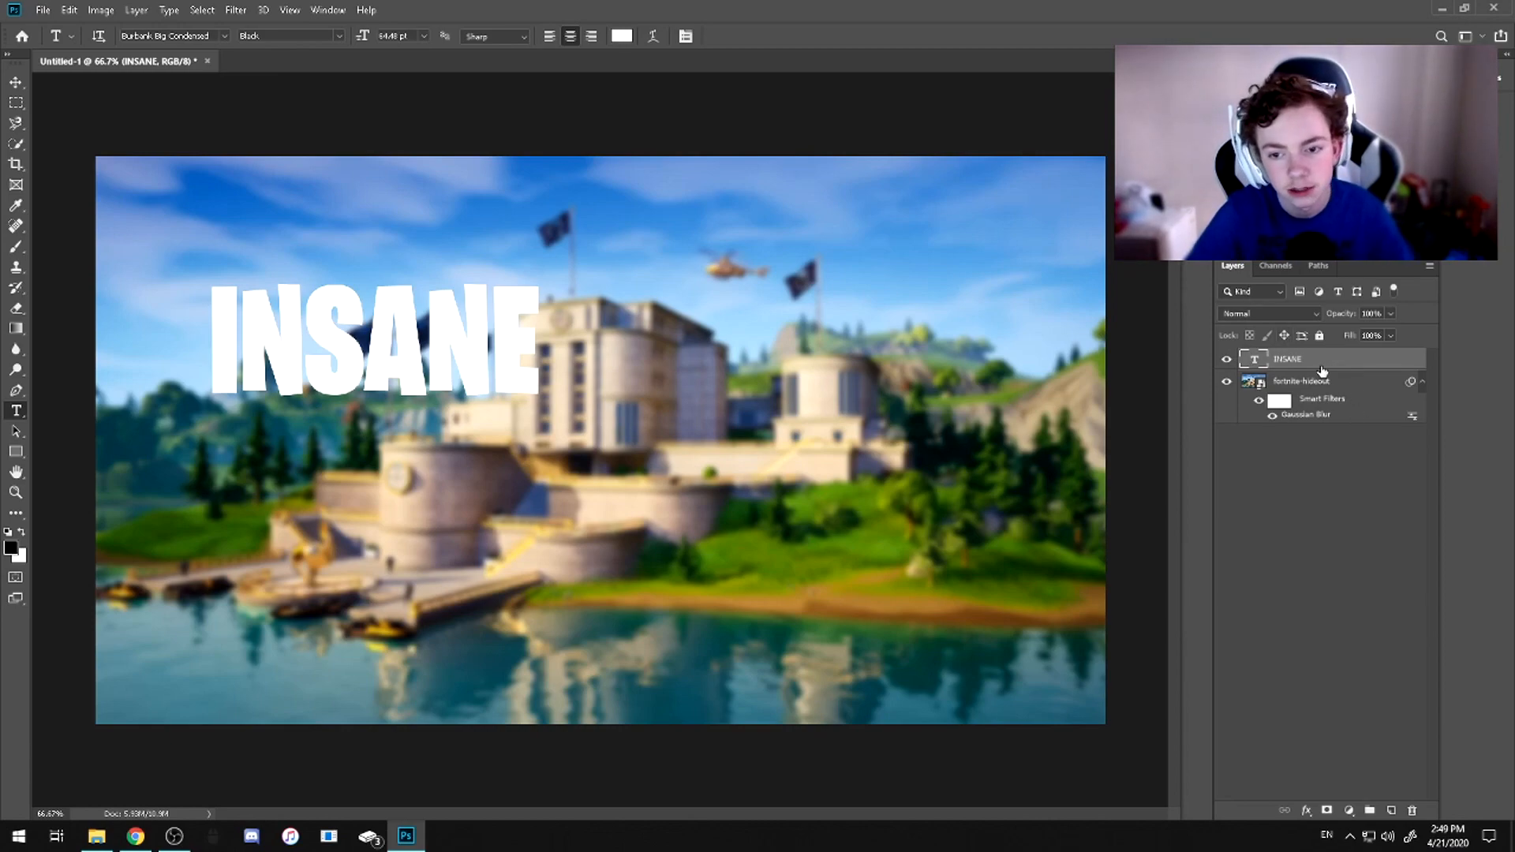
{"action": "left_click", "coordinate": [1280, 487]}
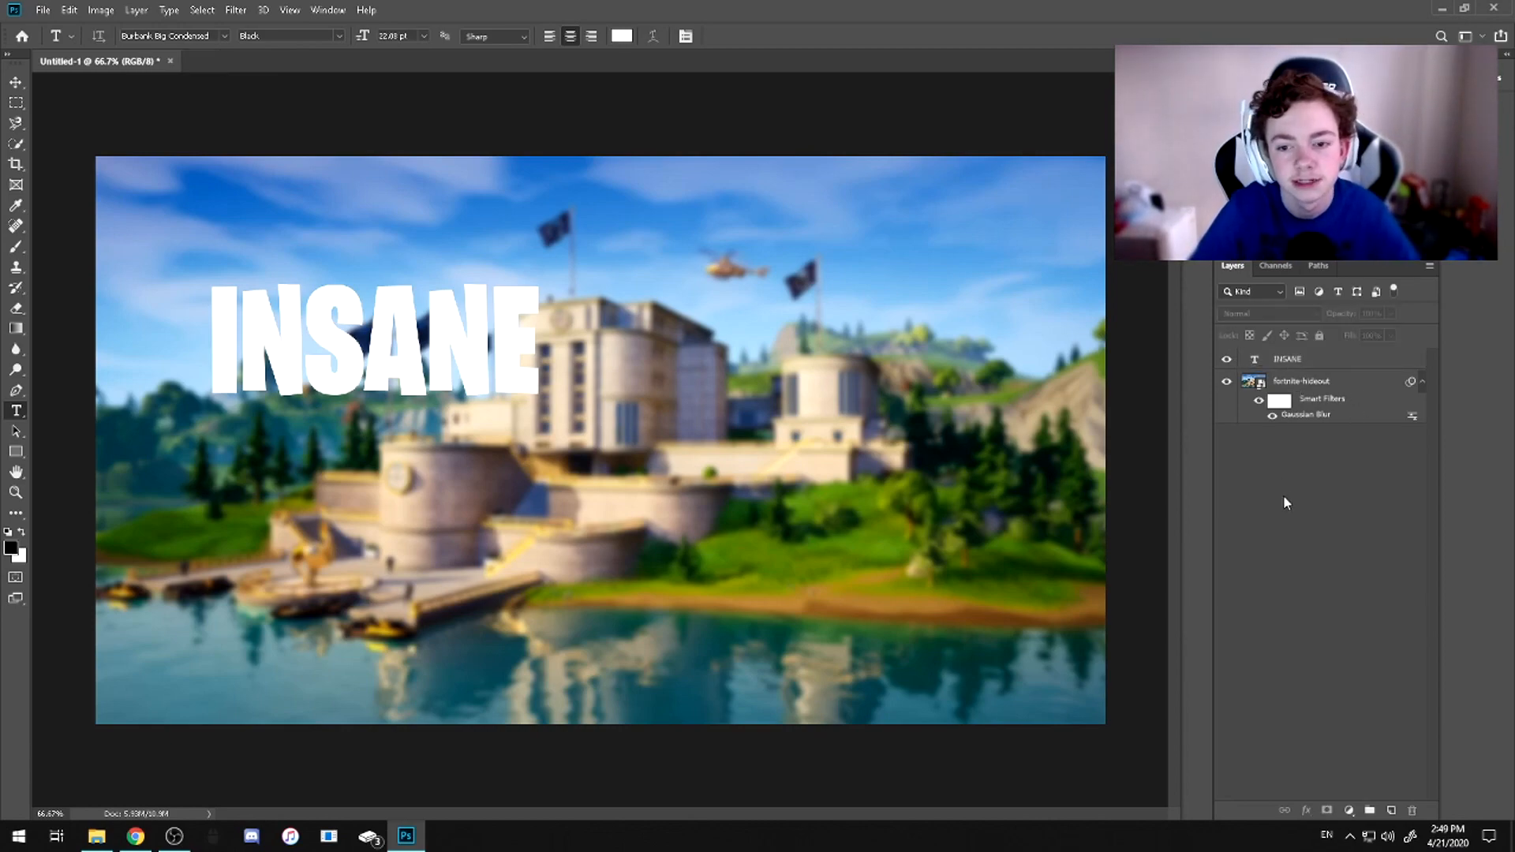
{"action": "right_click", "coordinate": [1273, 361]}
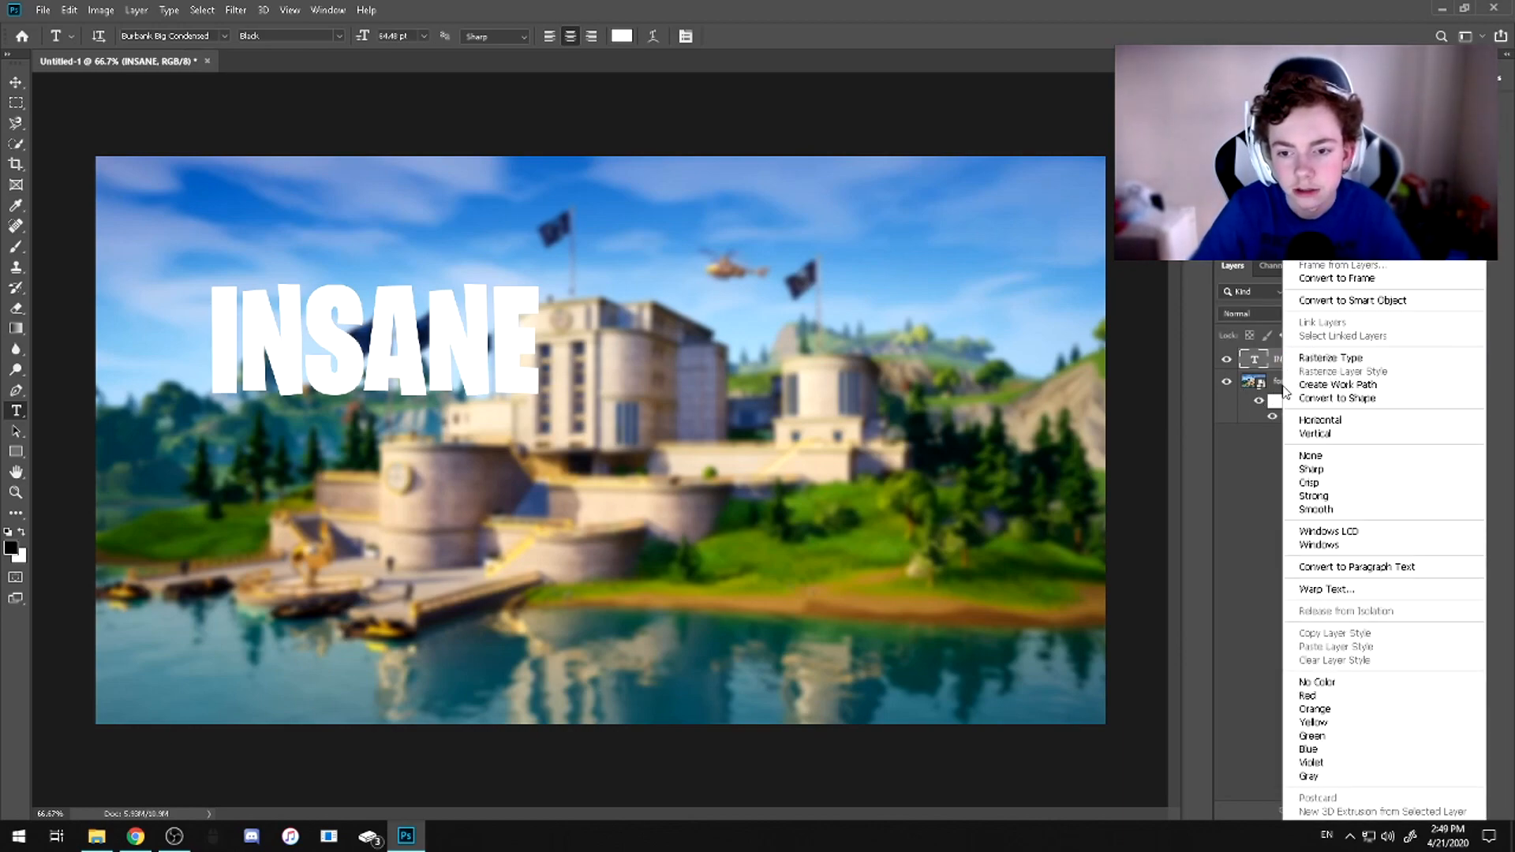
{"action": "left_click", "coordinate": [1277, 362]}
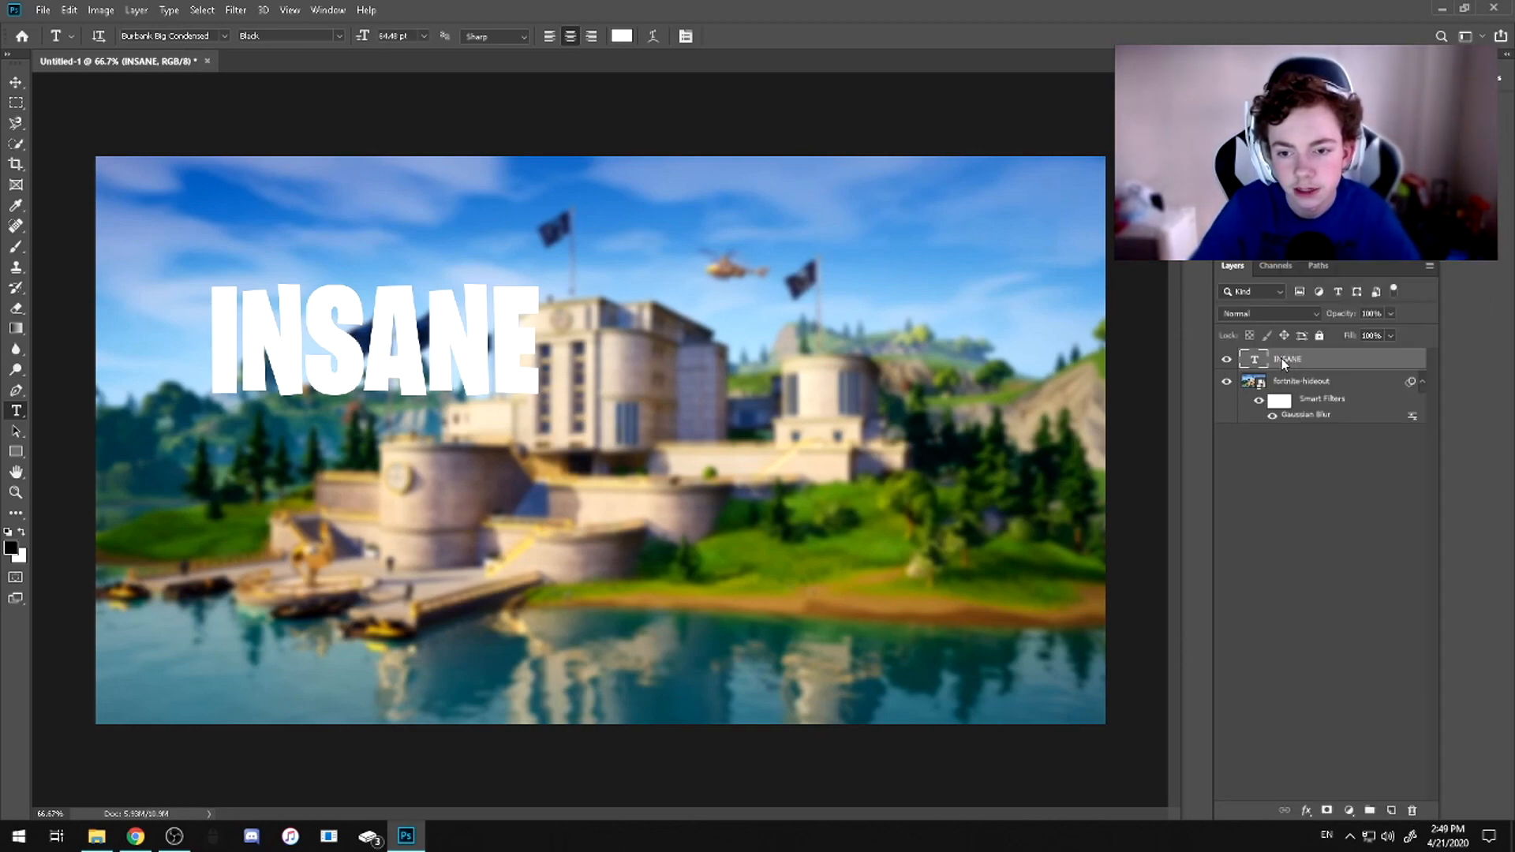
Duplicate the INSANE text layer and move the copy beneath the original in the layer stack
{"action": "right_click", "coordinate": [1282, 358]}
{"action": "left_click", "coordinate": [1326, 193]}
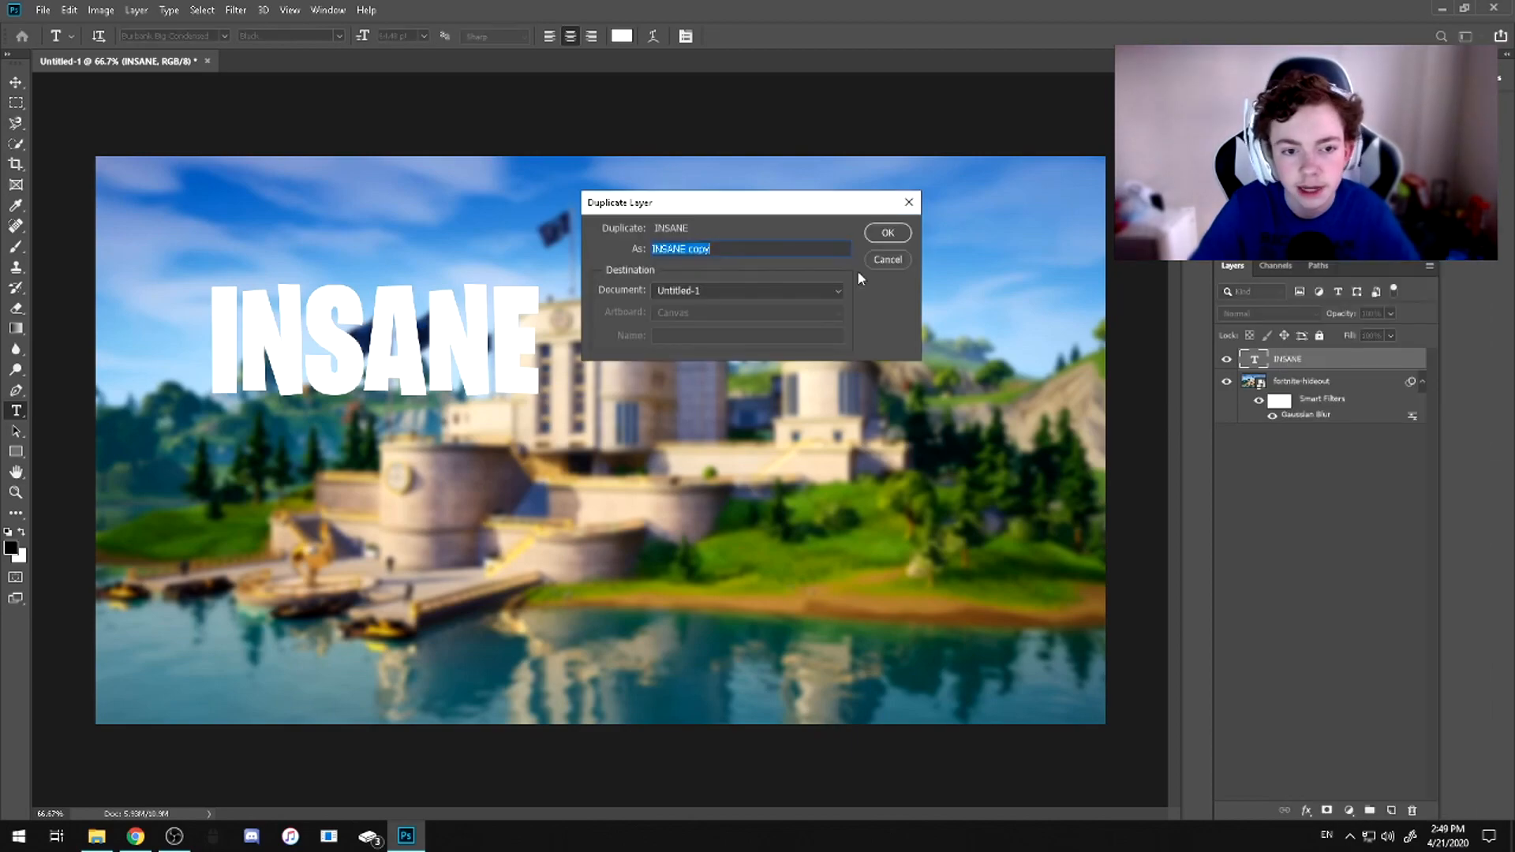
{"action": "left_click", "coordinate": [887, 235]}
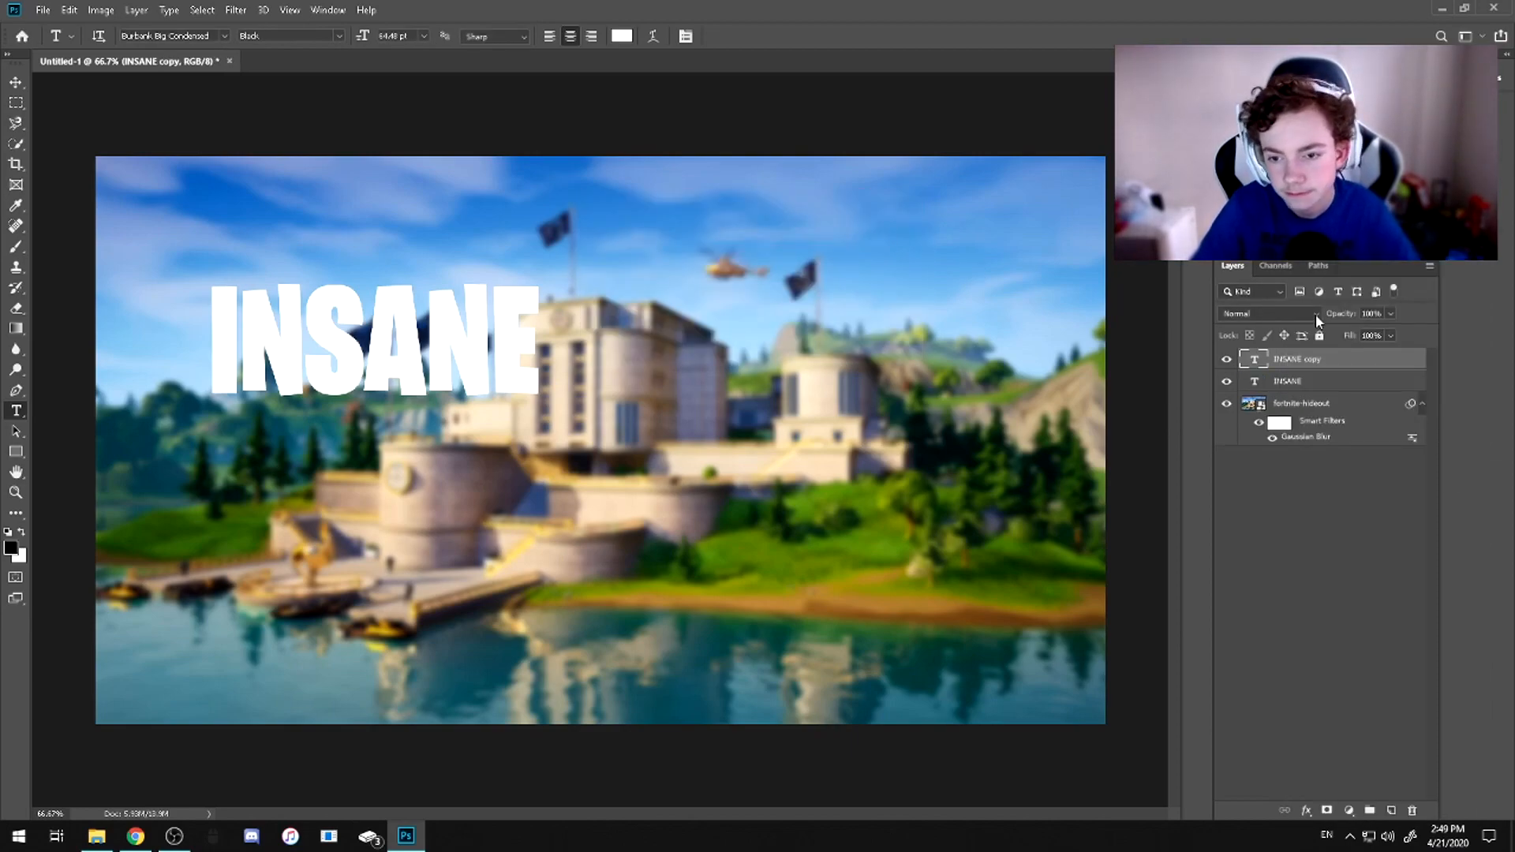
{"action": "left_click_drag", "start_coordinate": [1310, 361], "coordinate": [1305, 396]}
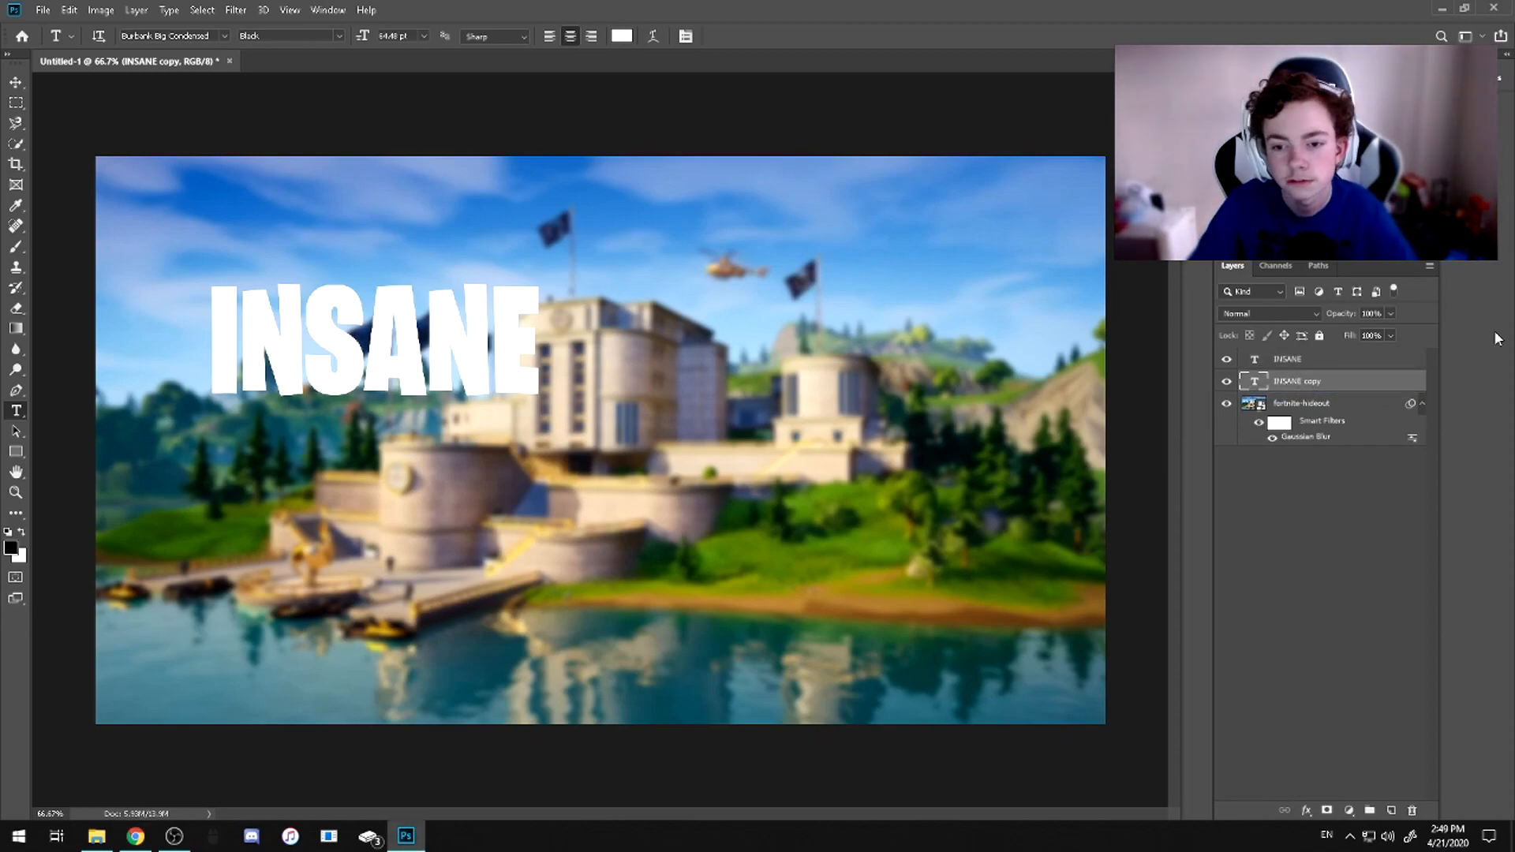
Convert the INSANE copy layer to a shape and set its fill to none
{"action": "right_click", "coordinate": [1302, 378]}
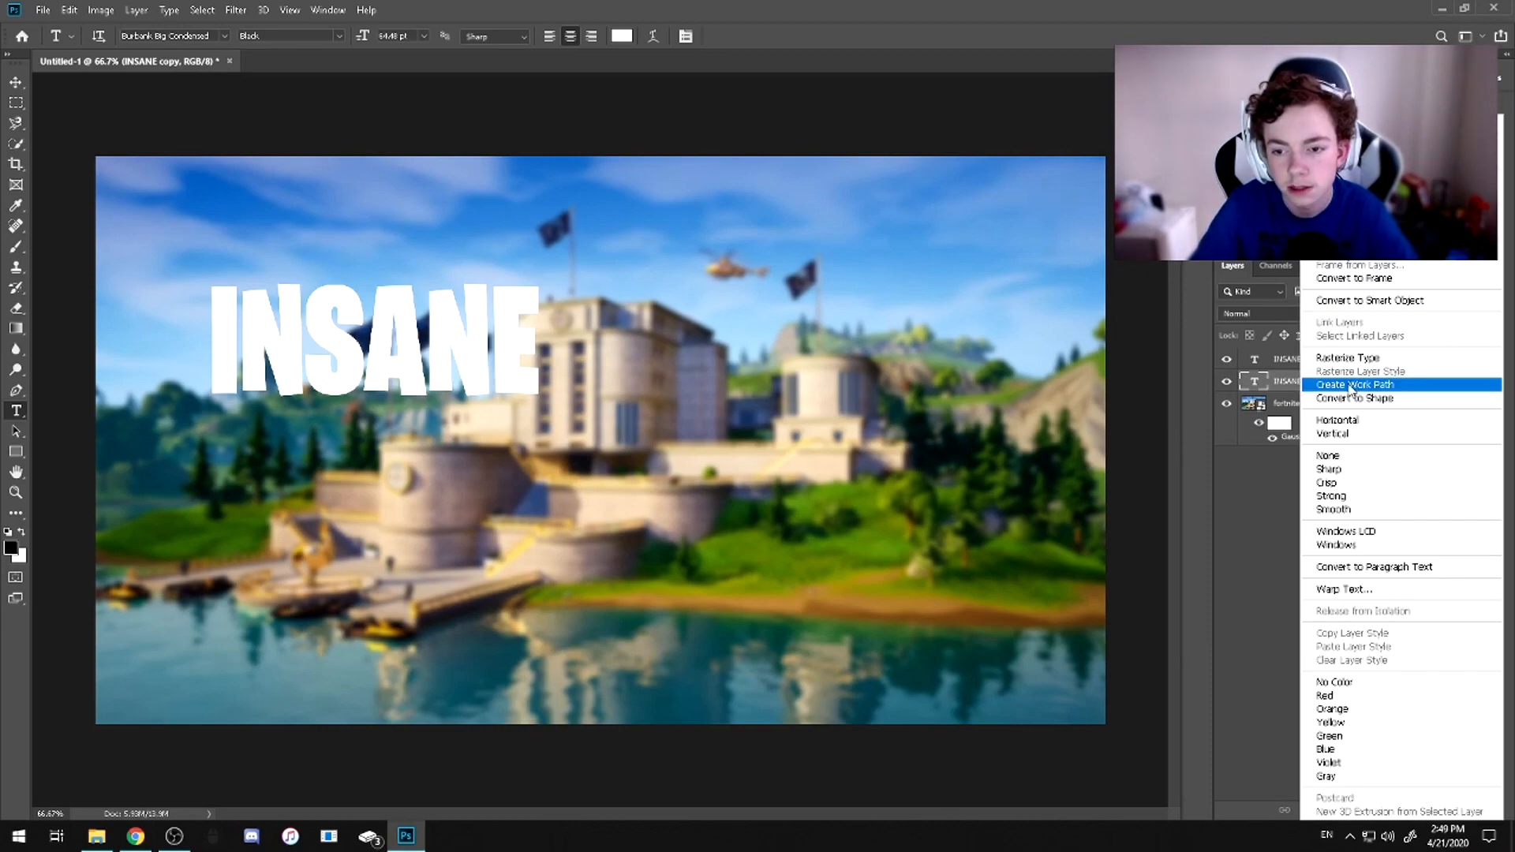
{"action": "left_click", "coordinate": [1379, 406]}
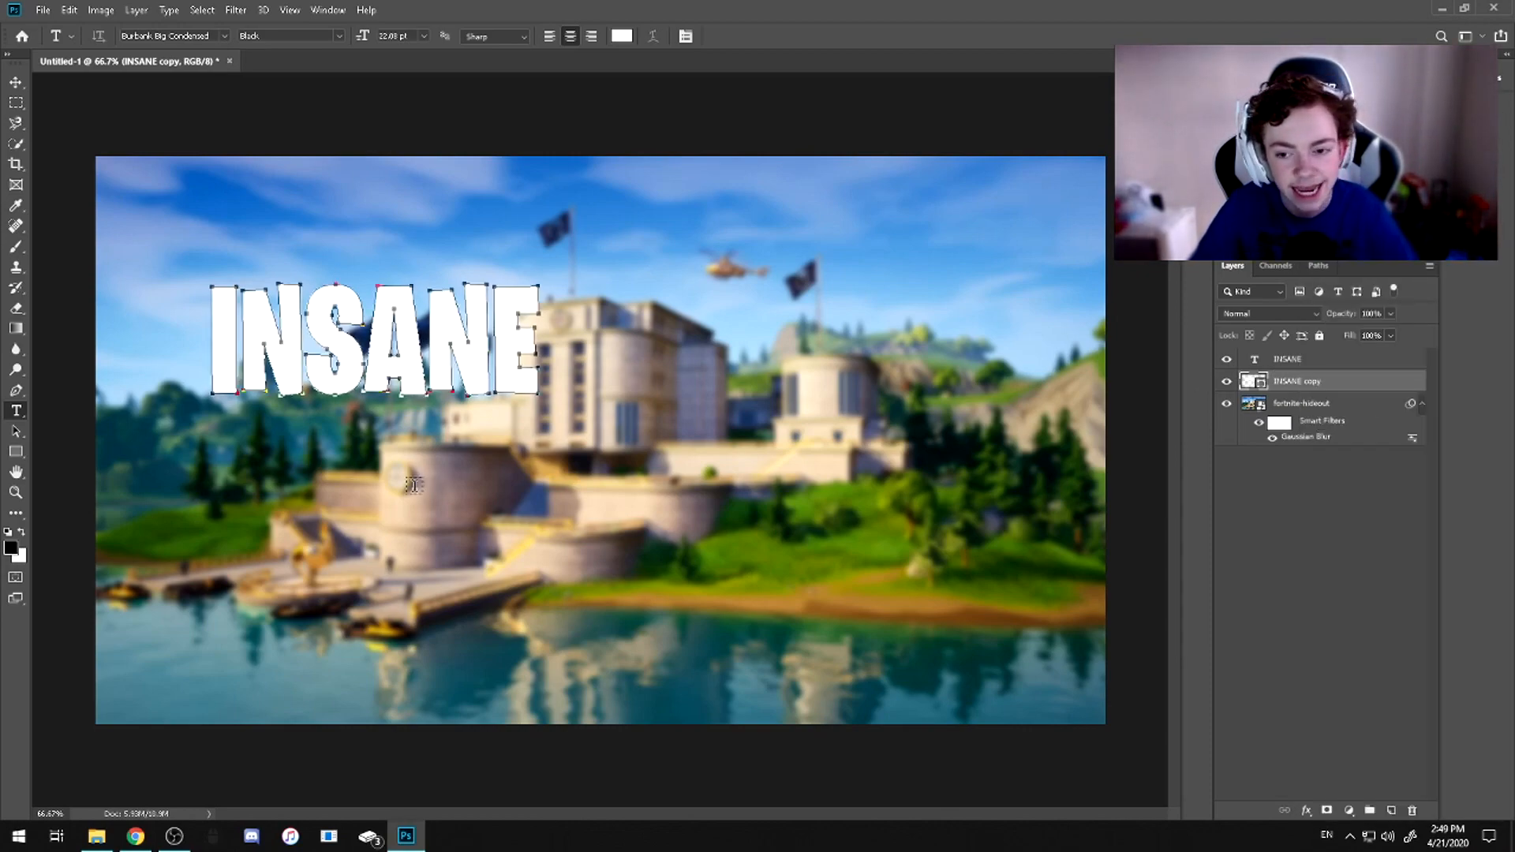
{"action": "key", "text": "a"}
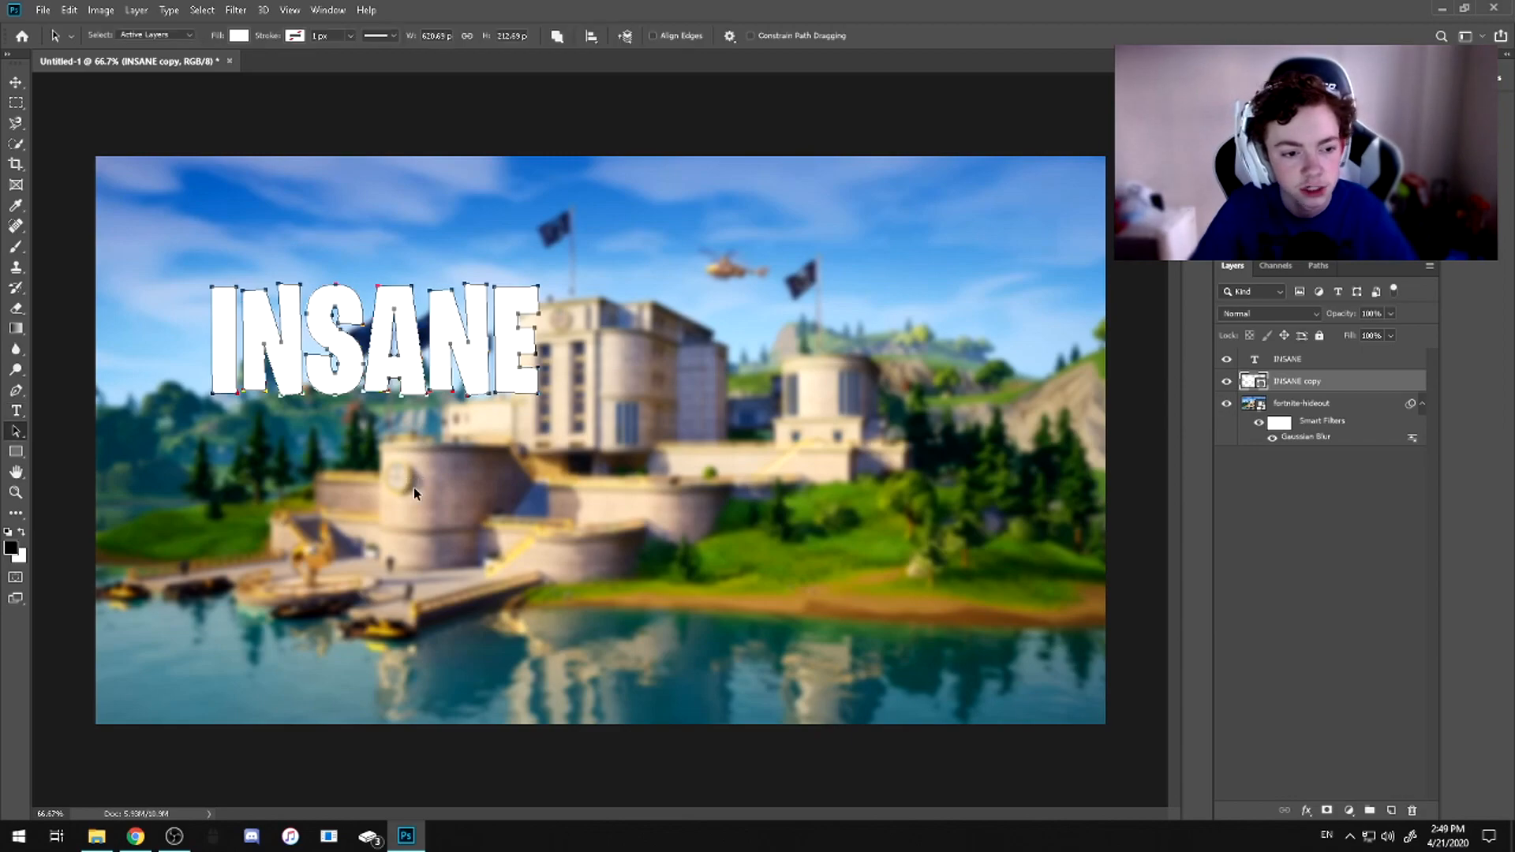
{"action": "left_click", "coordinate": [237, 36]}
{"action": "left_click", "coordinate": [235, 35]}
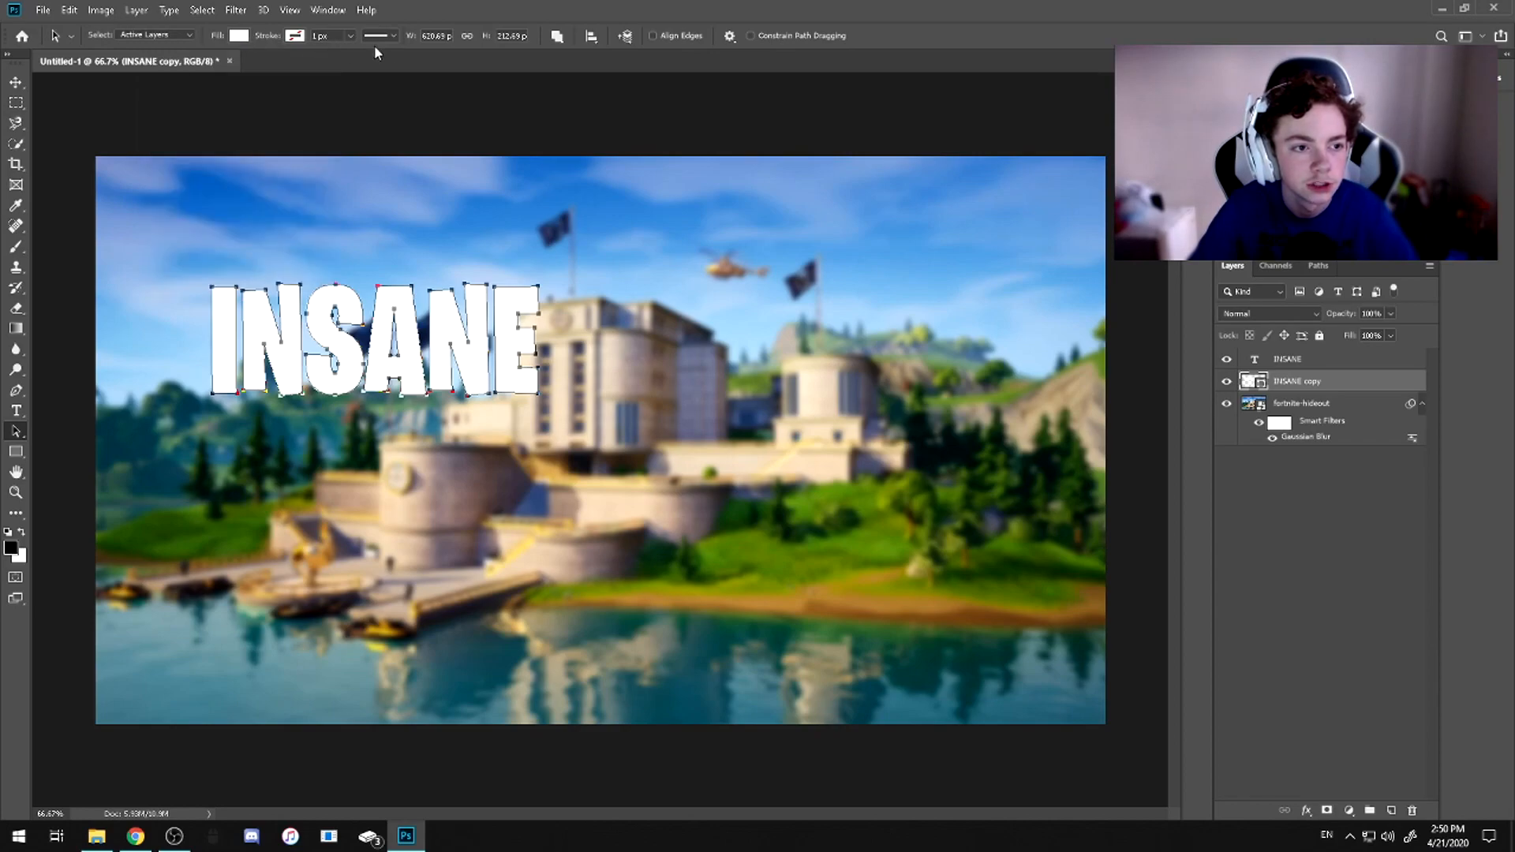
{"action": "left_click", "coordinate": [238, 36]}
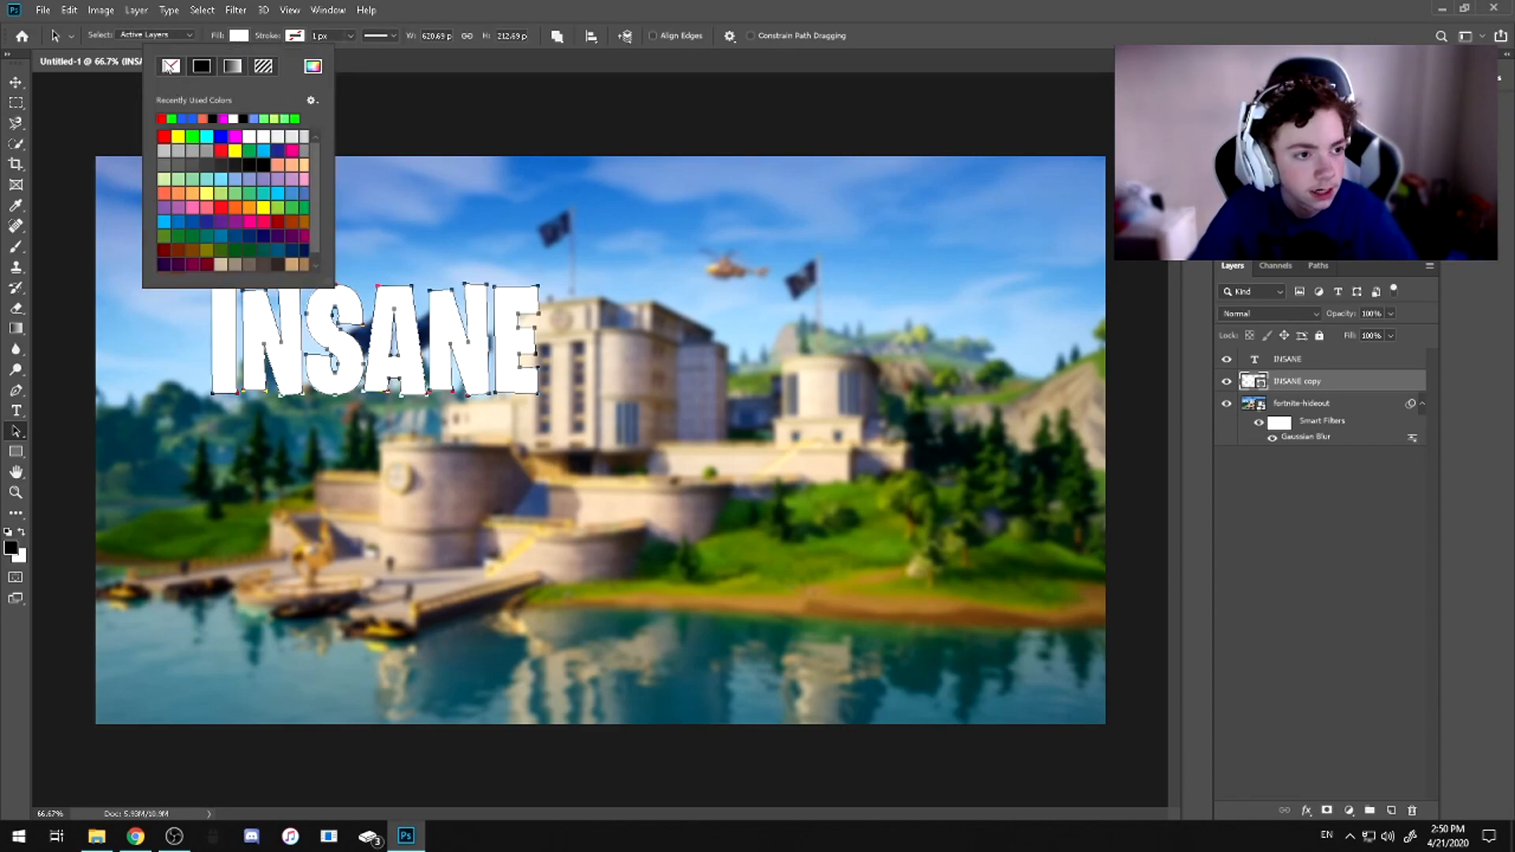
{"action": "left_click", "coordinate": [171, 68]}
Give the INSANE copy shape a blue stroke about 19 px wide
{"action": "left_click", "coordinate": [298, 36]}
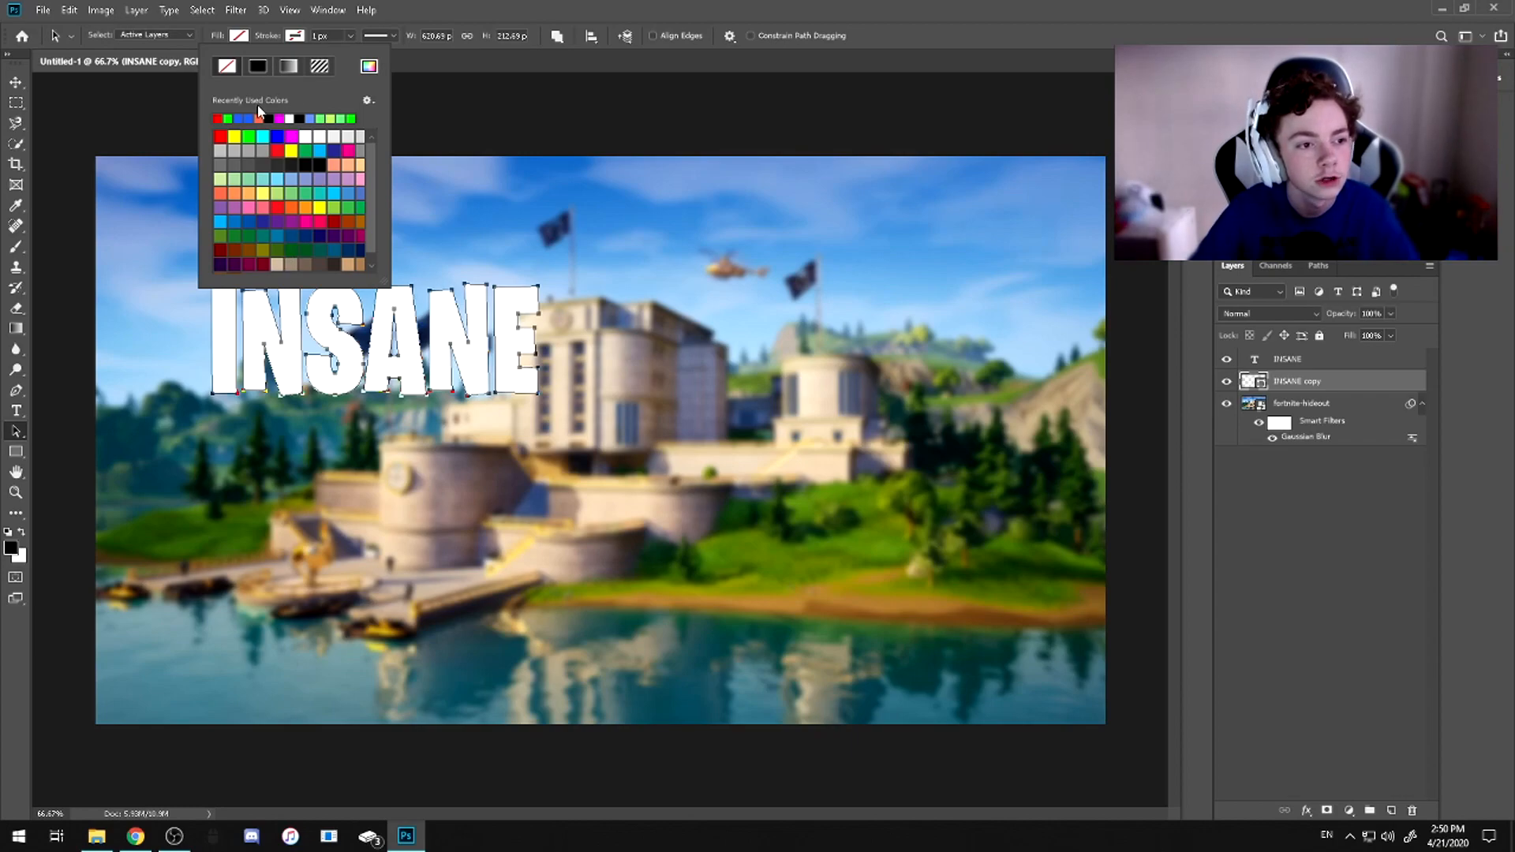
{"action": "left_click", "coordinate": [237, 118]}
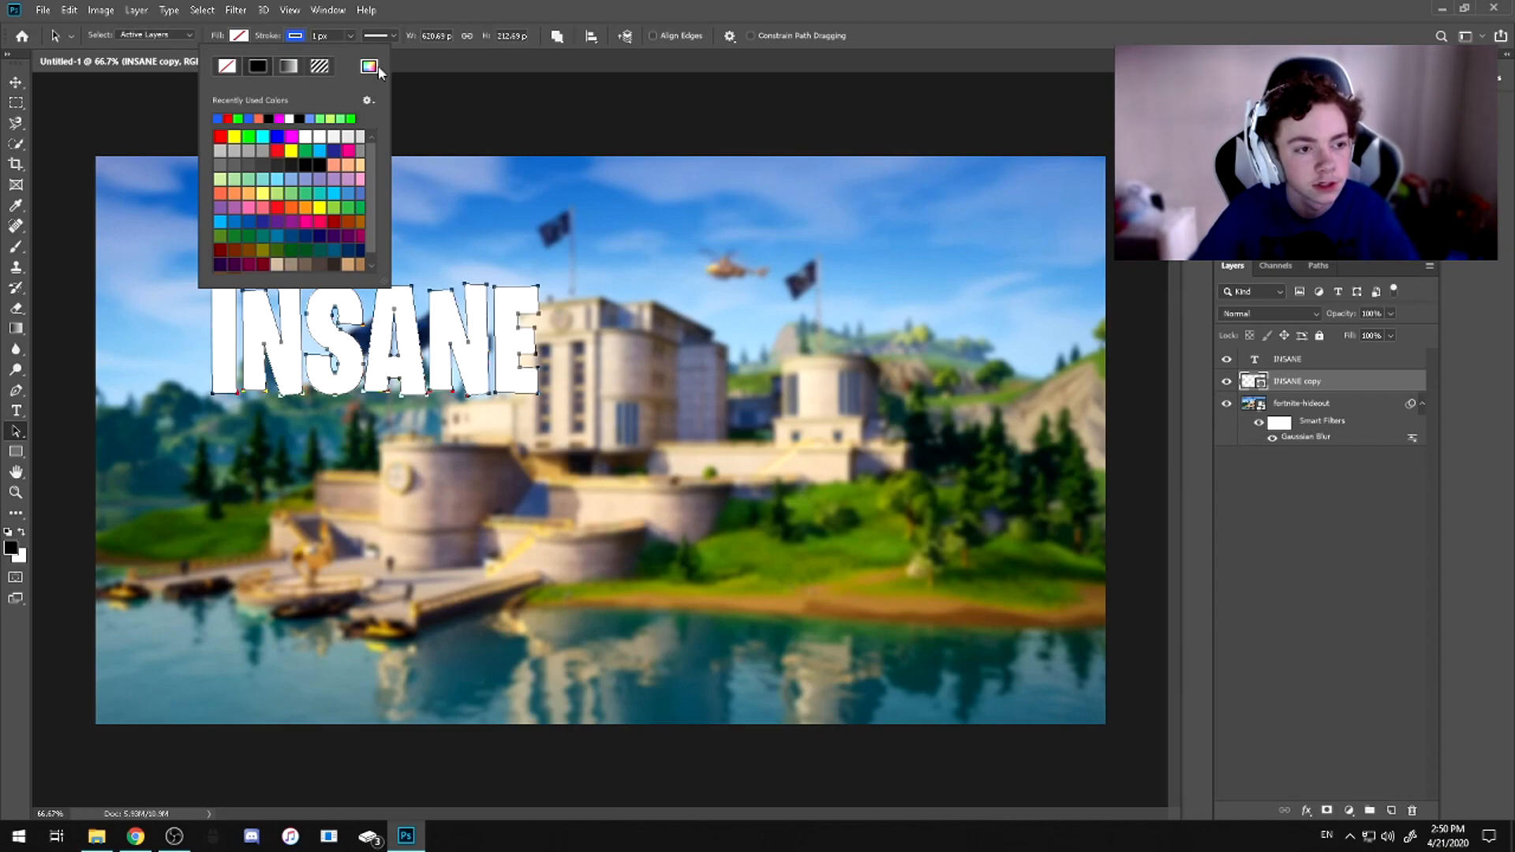
{"action": "left_click", "coordinate": [351, 35]}
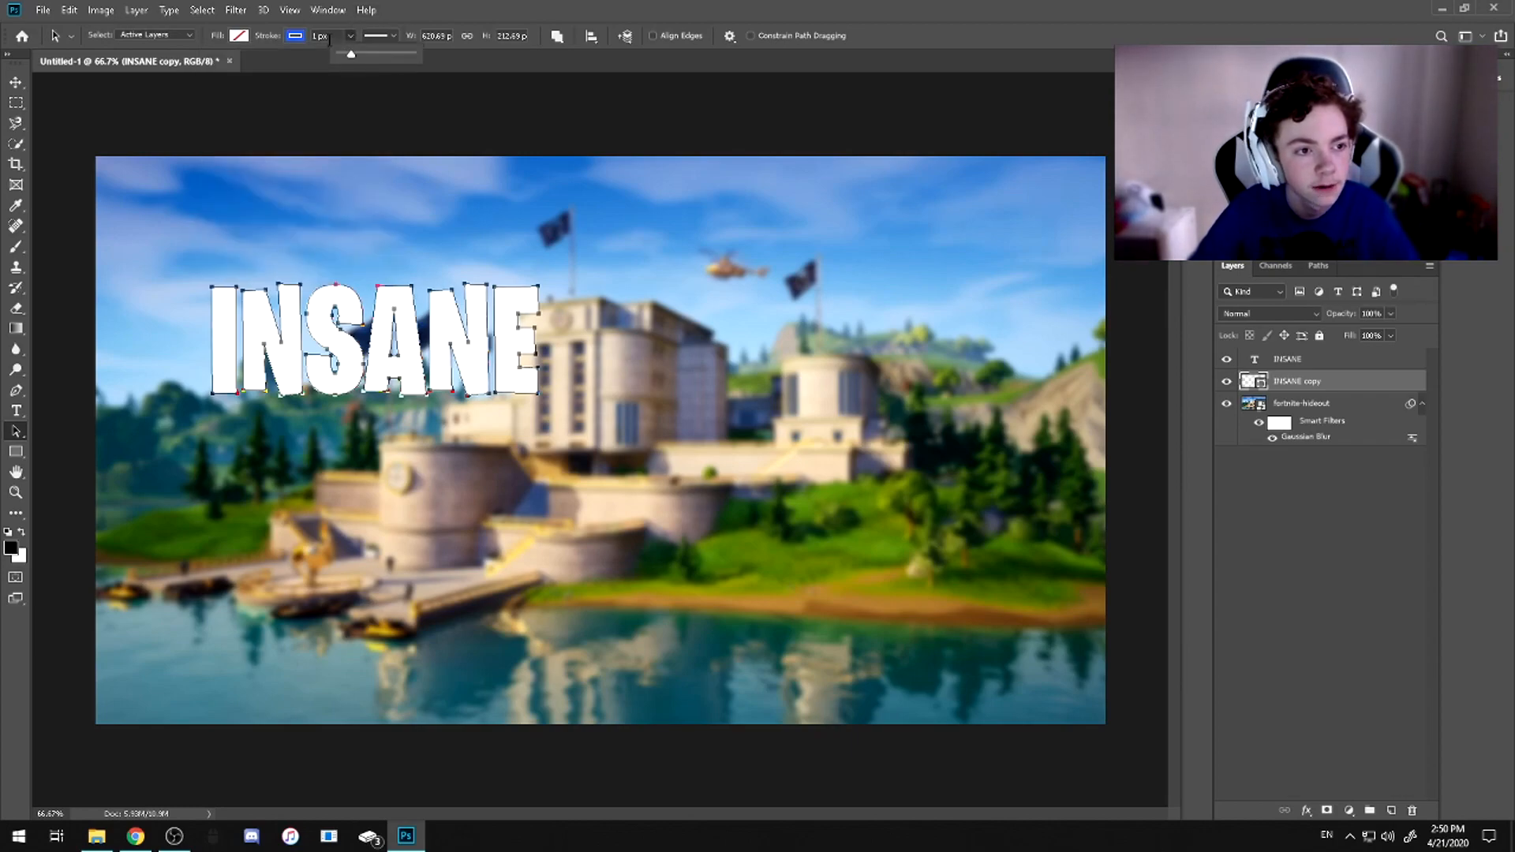
{"action": "left_click_drag", "start_coordinate": [358, 54], "coordinate": [354, 57]}
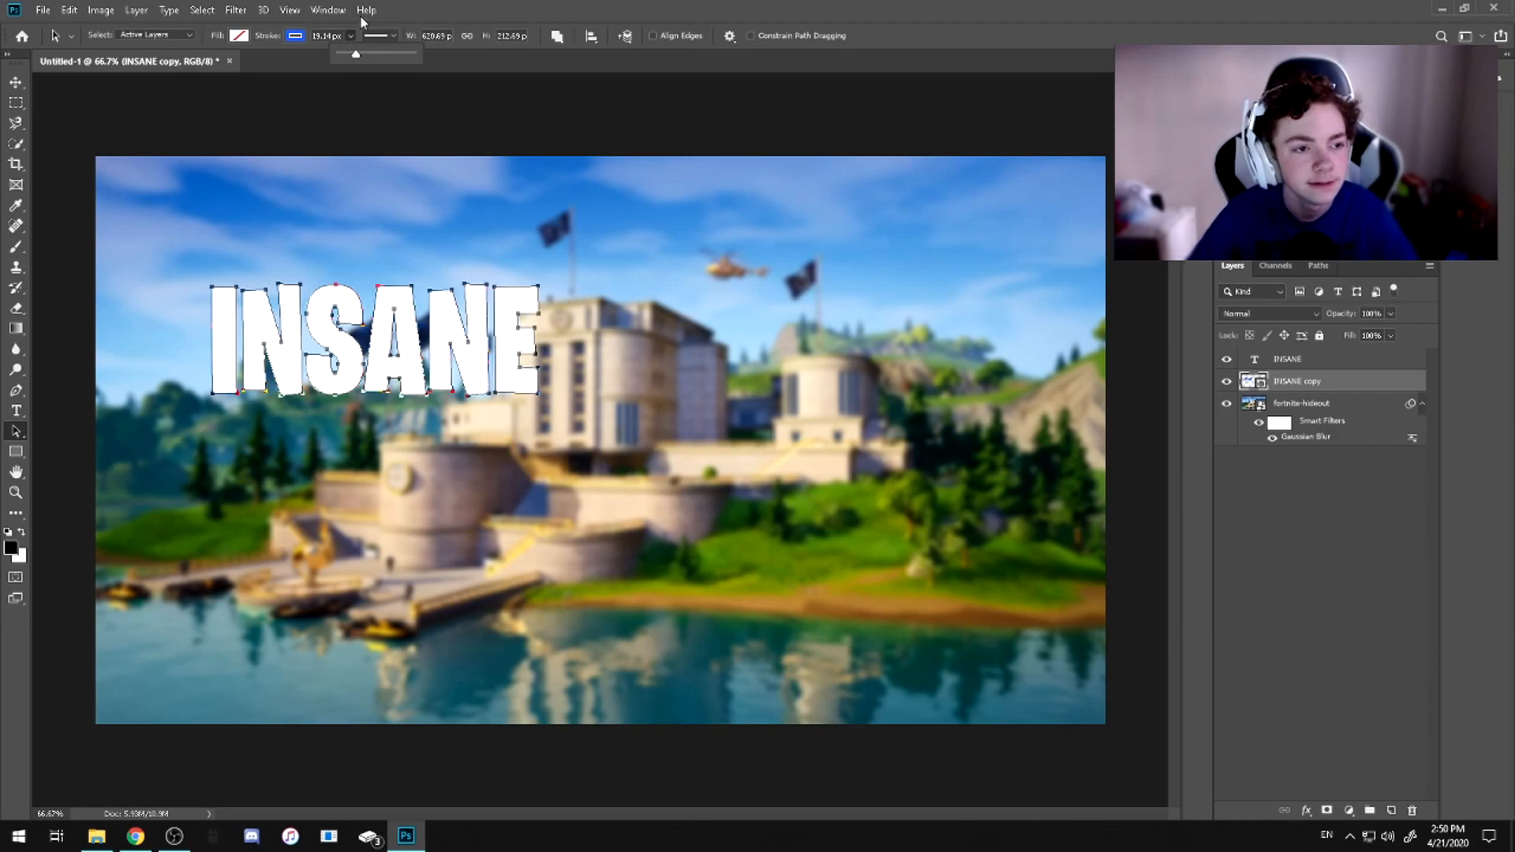
Align the stroke of the INSANE copy shape to the outside of its path, then deselect the path
{"action": "left_click", "coordinate": [386, 34]}
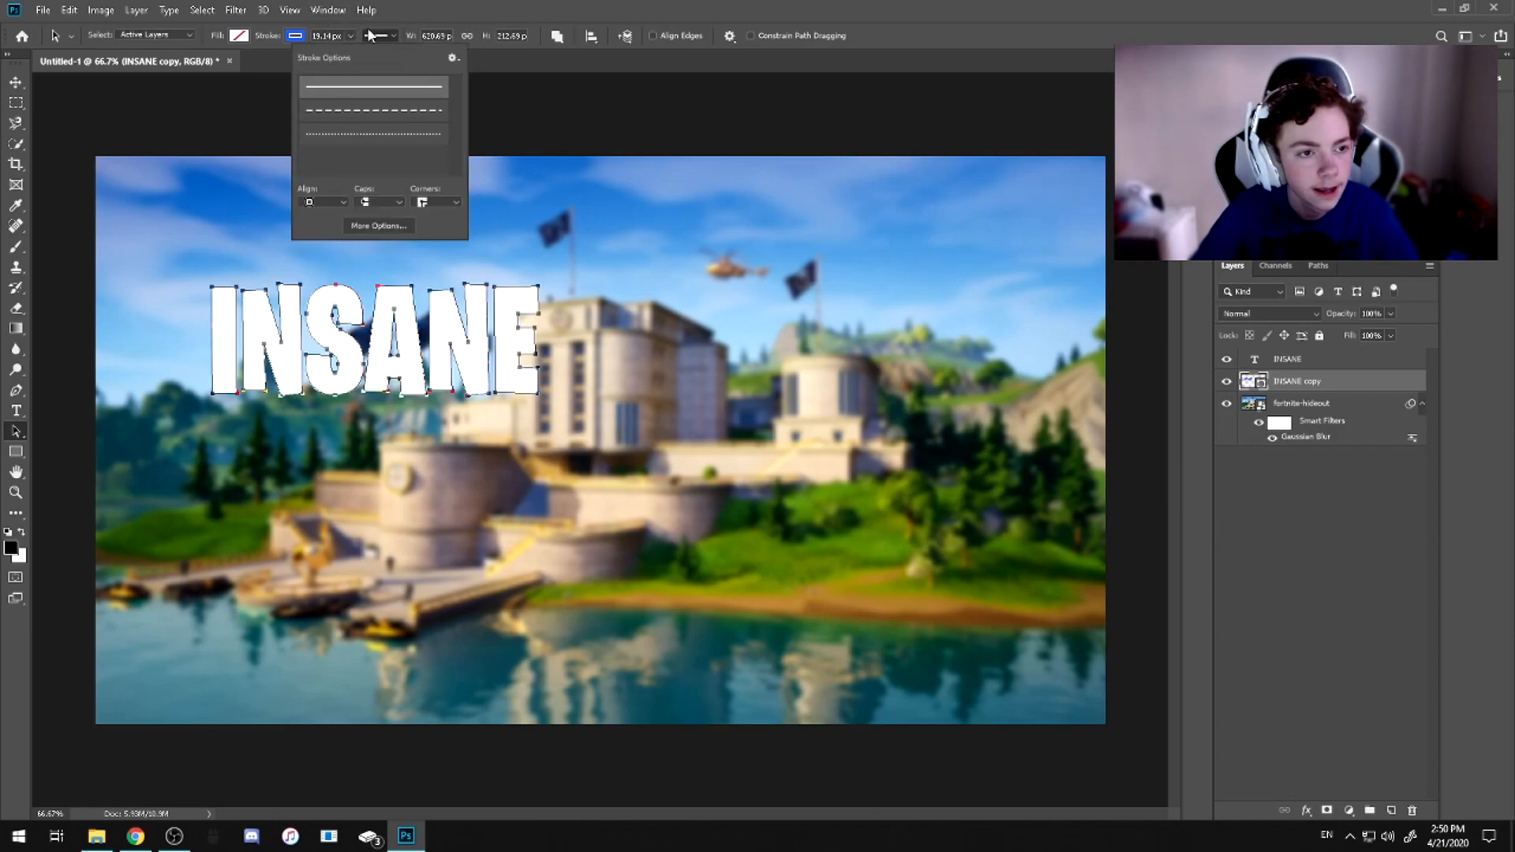
{"action": "left_click", "coordinate": [395, 35]}
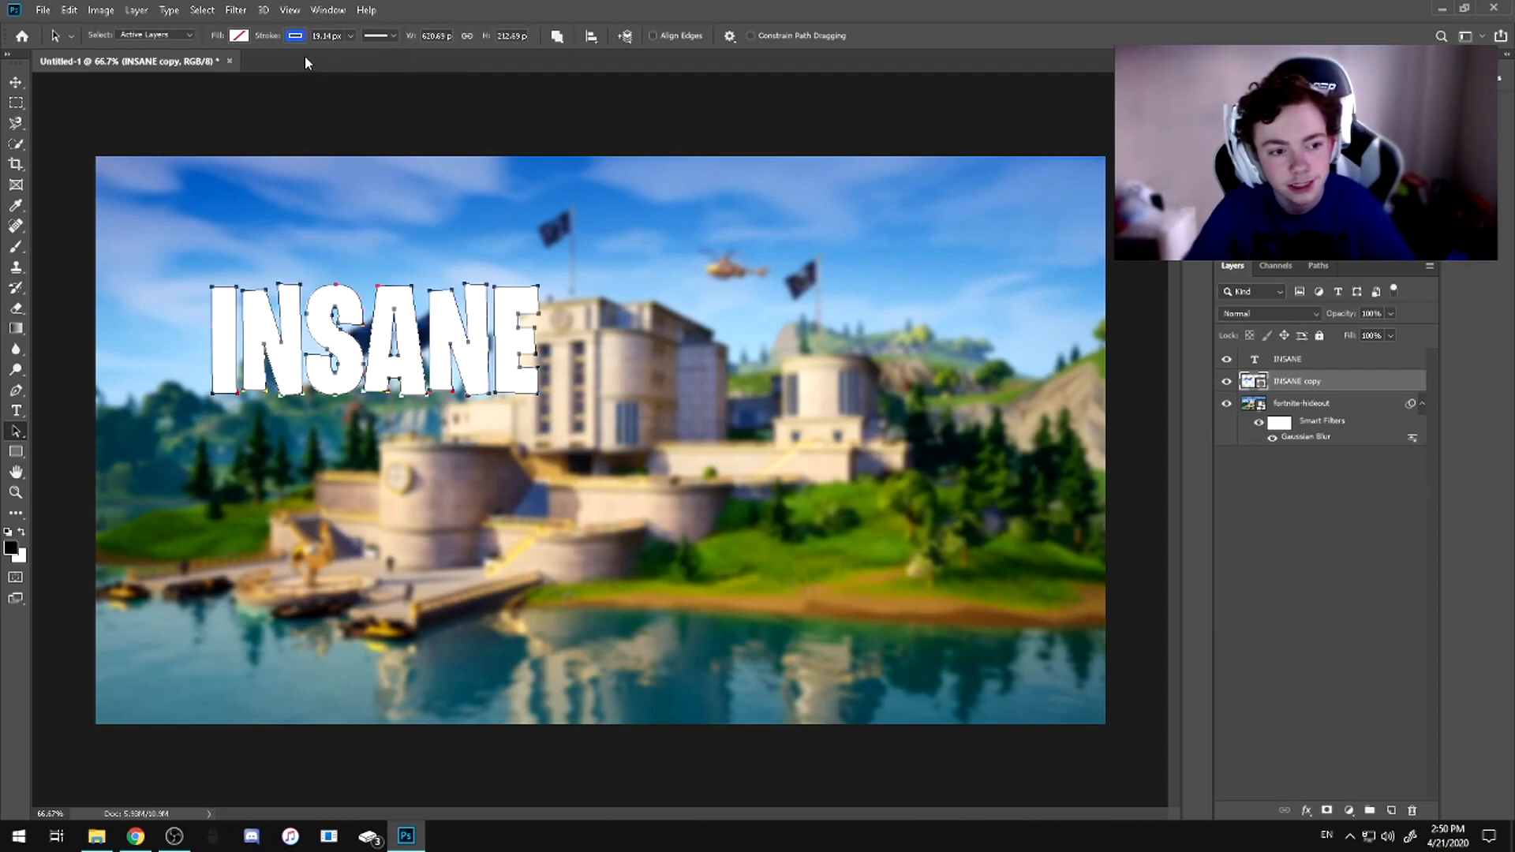
{"action": "left_click", "coordinate": [390, 36]}
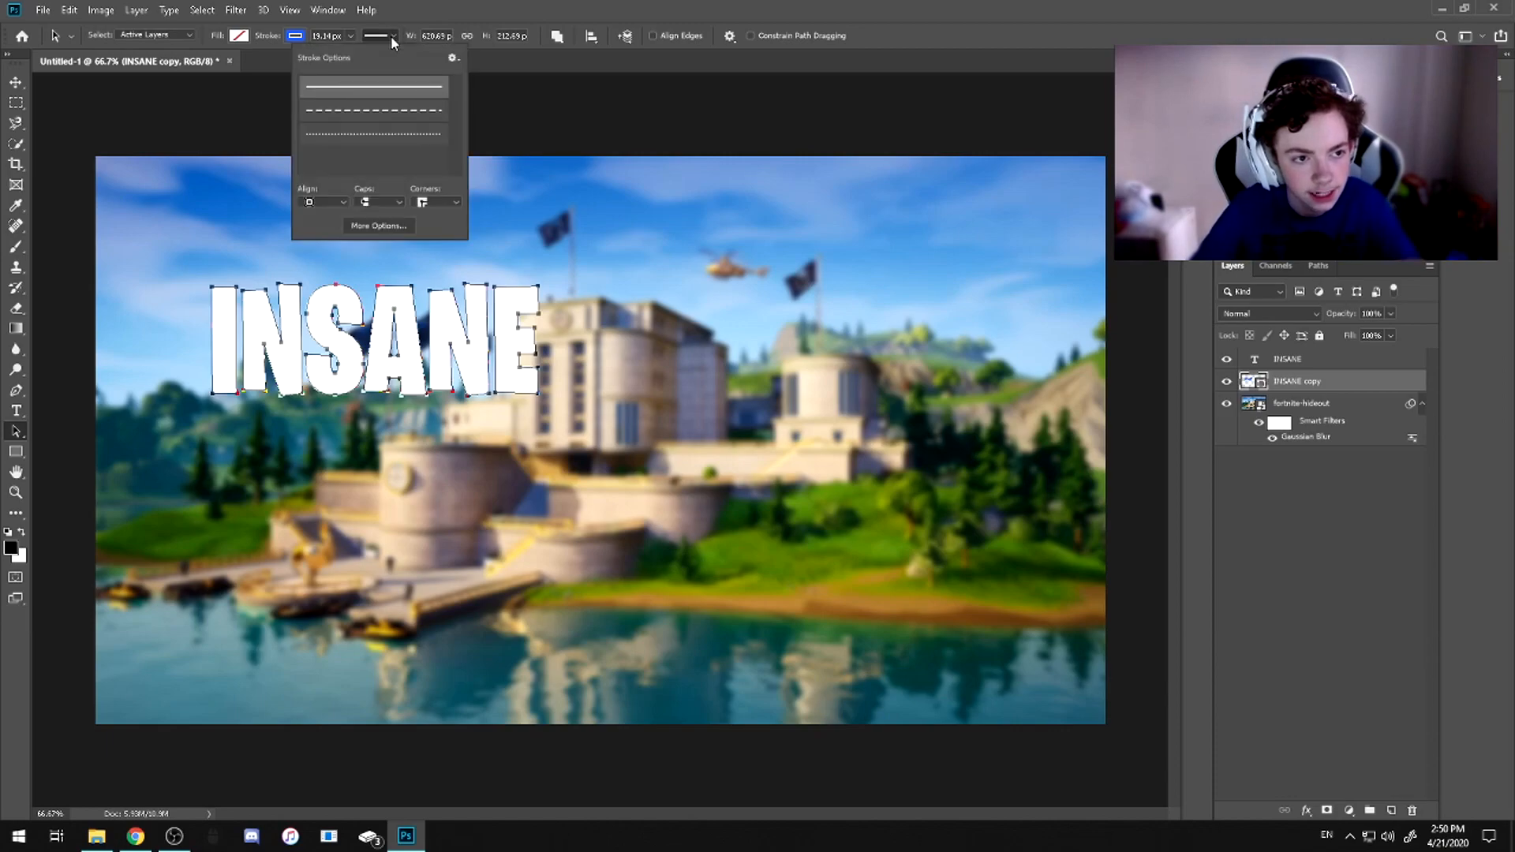
{"action": "left_click", "coordinate": [320, 200]}
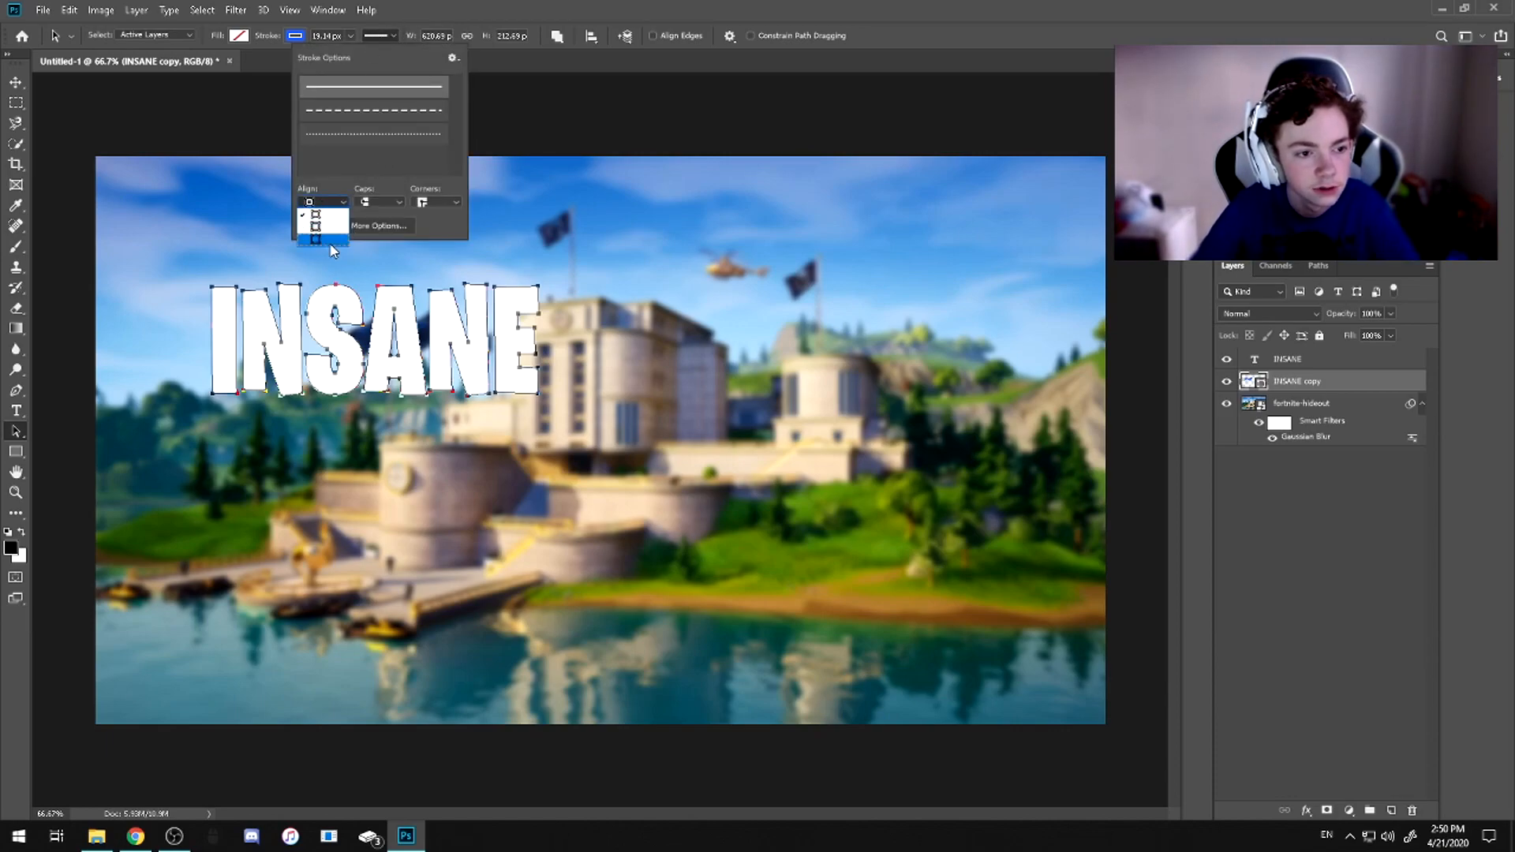
{"action": "left_click", "coordinate": [327, 240]}
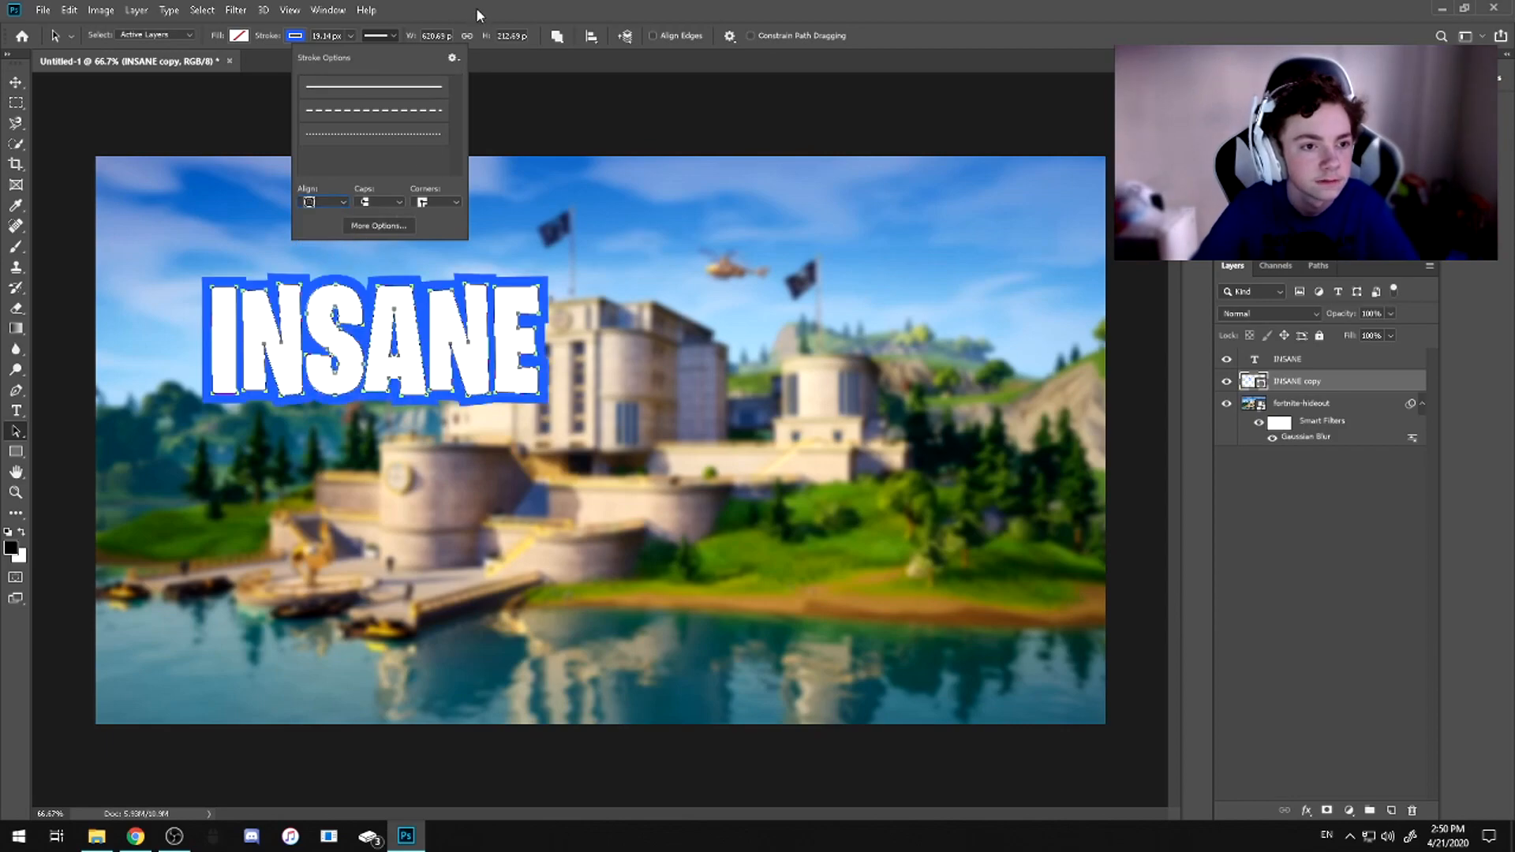
{"action": "left_click", "coordinate": [396, 35]}
{"action": "left_click", "coordinate": [644, 216]}
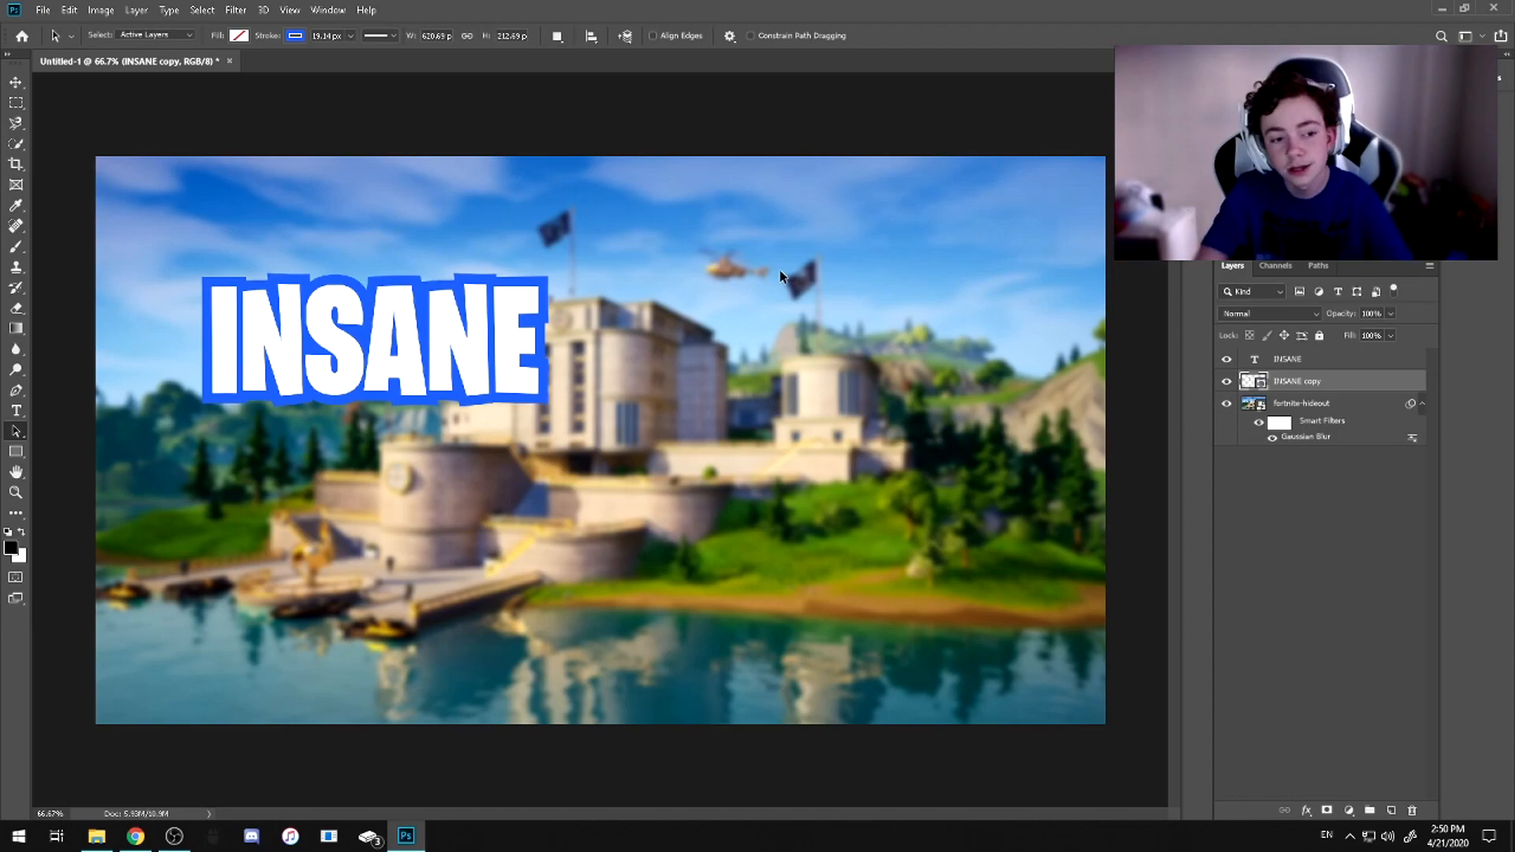
Apply the saved TEXT DUPLICATE layer style to the INSANE copy shape layer
{"action": "right_click", "coordinate": [1300, 385]}
{"action": "key", "text": "Escape"}
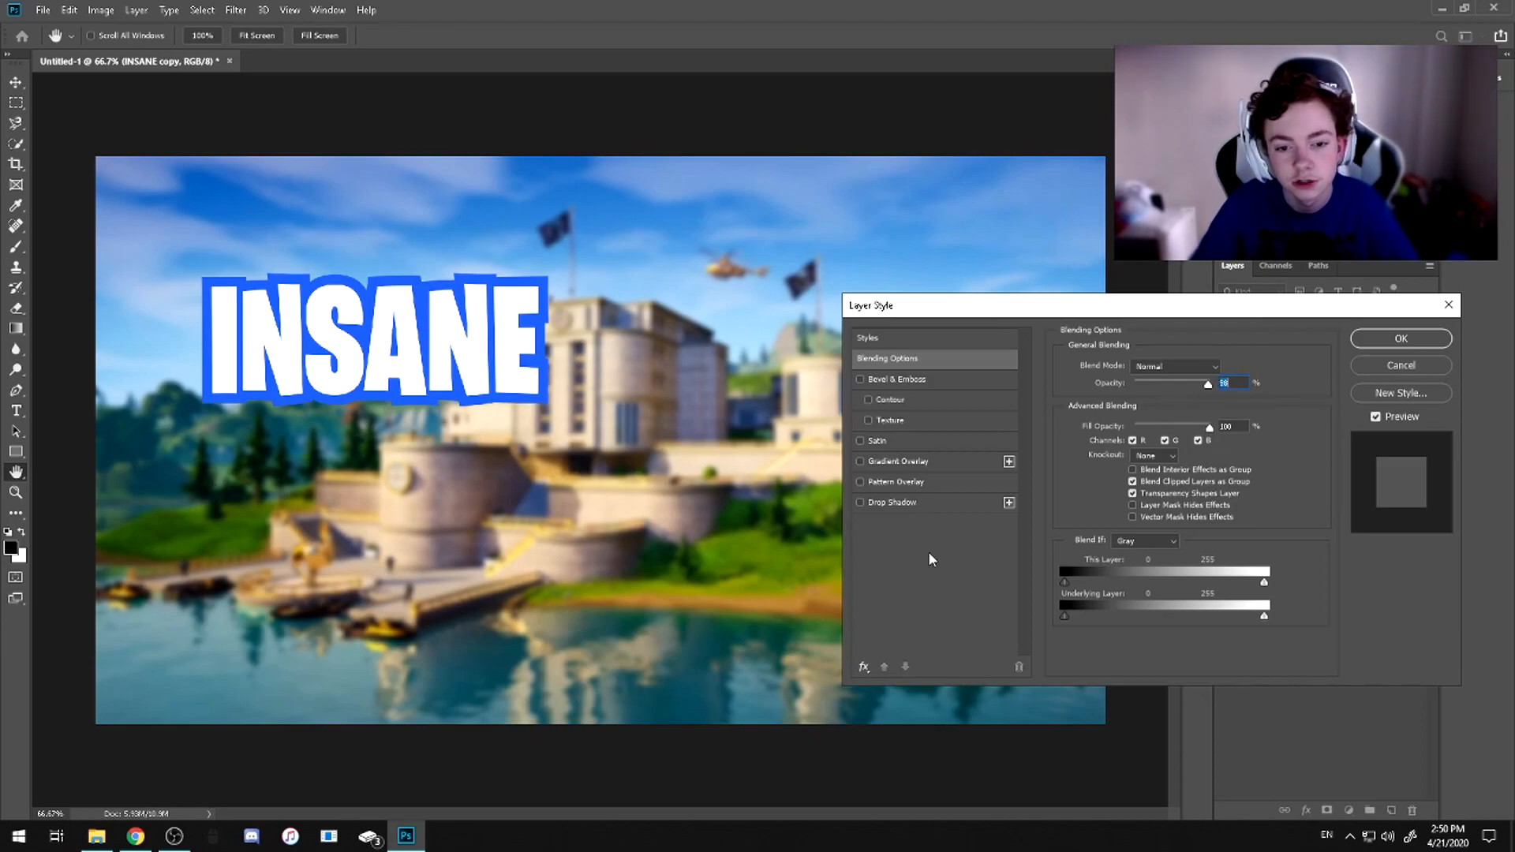
{"action": "left_click", "coordinate": [939, 338]}
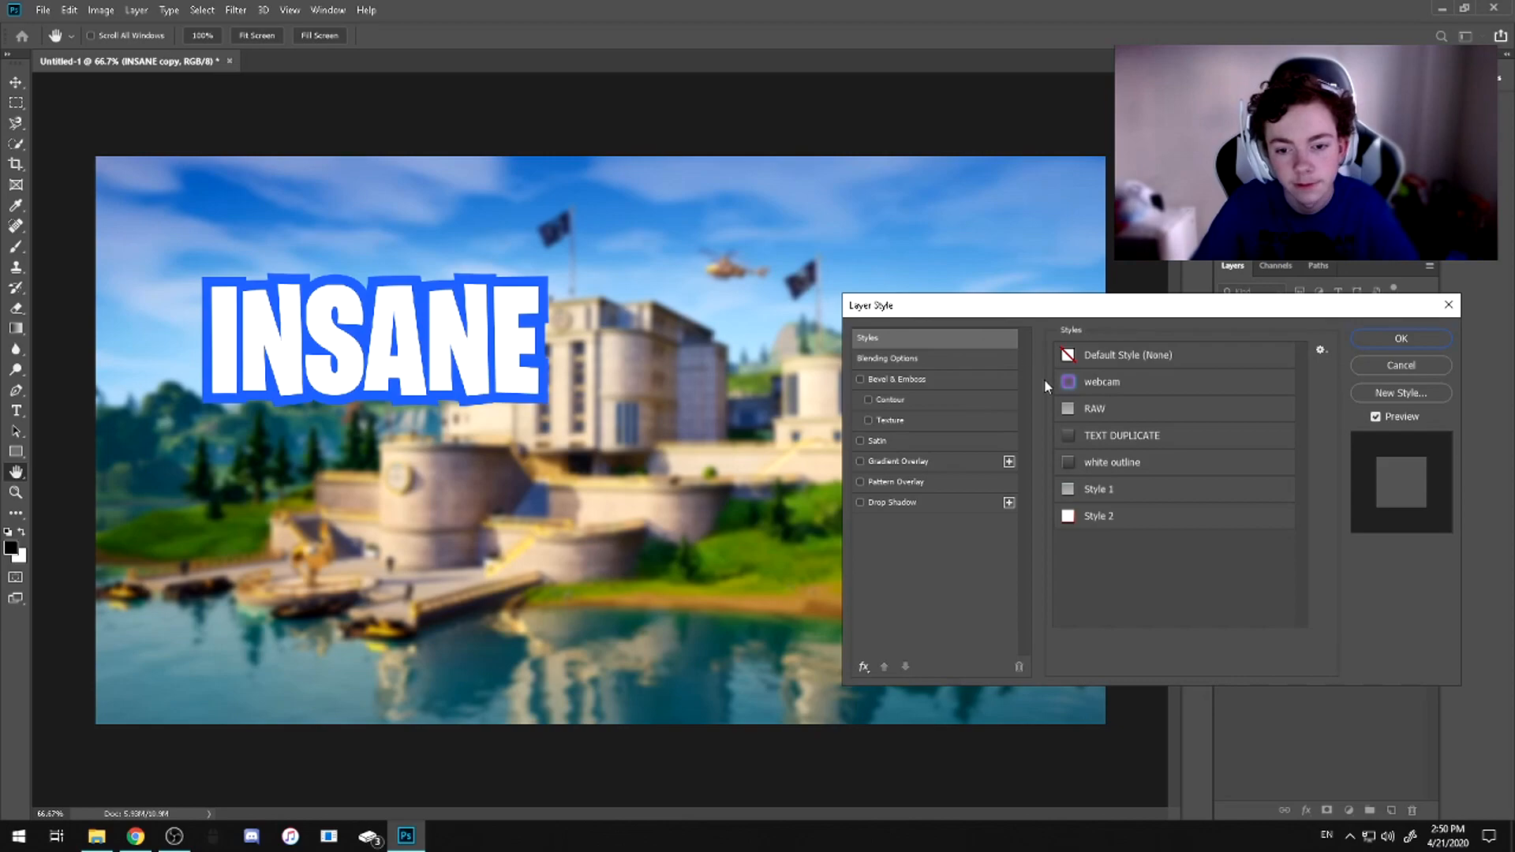
{"action": "left_click", "coordinate": [1118, 436]}
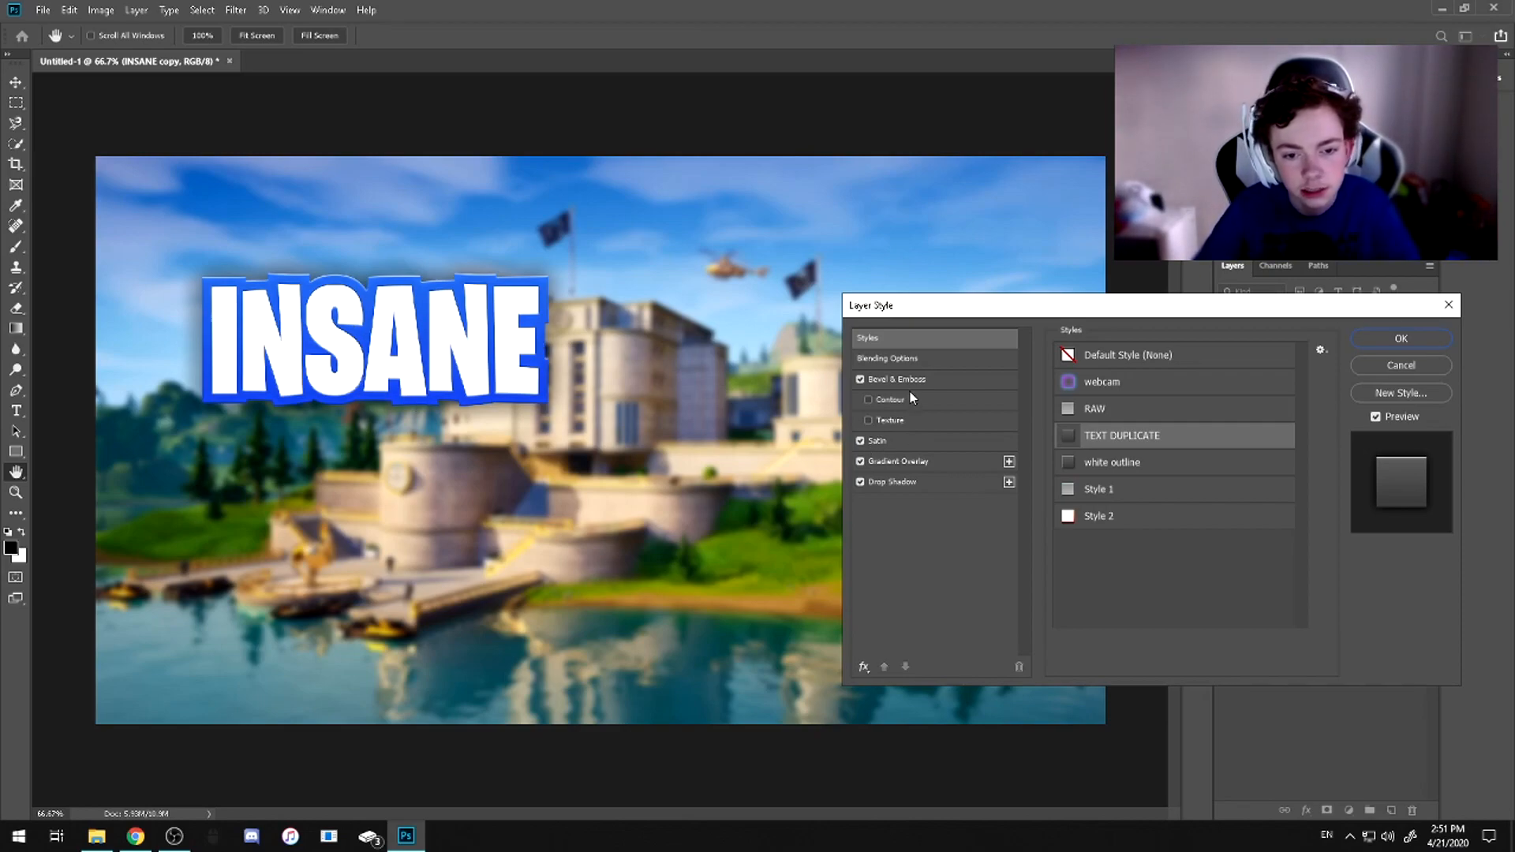
Examine the blending, Bevel & Emboss, Satin, Gradient Overlay and Drop Shadow settings of the INSANE copy layer's style
{"action": "left_click", "coordinate": [890, 384]}
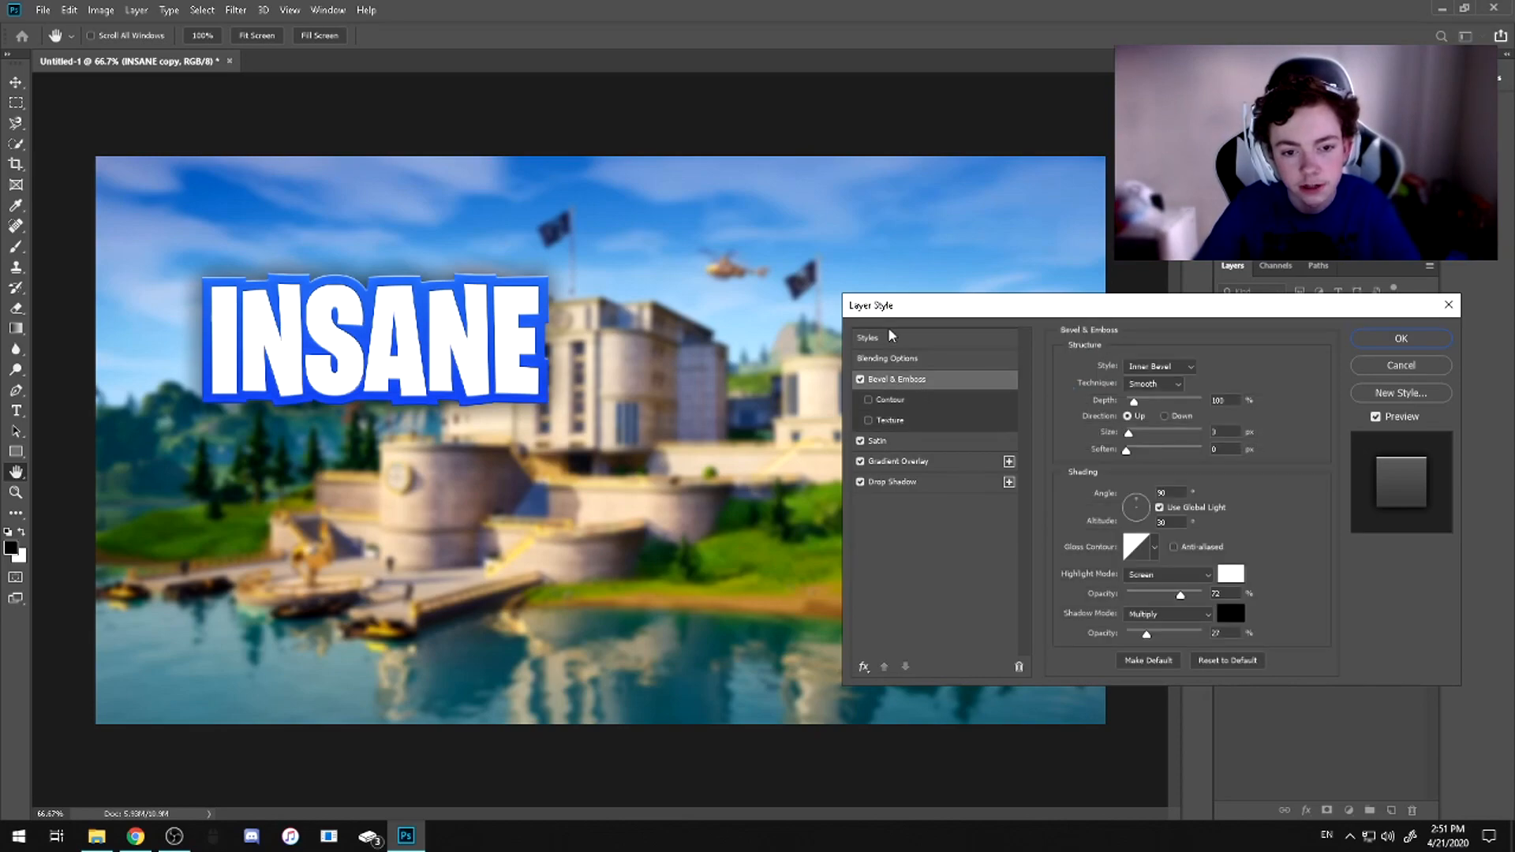
{"action": "left_click", "coordinate": [949, 345]}
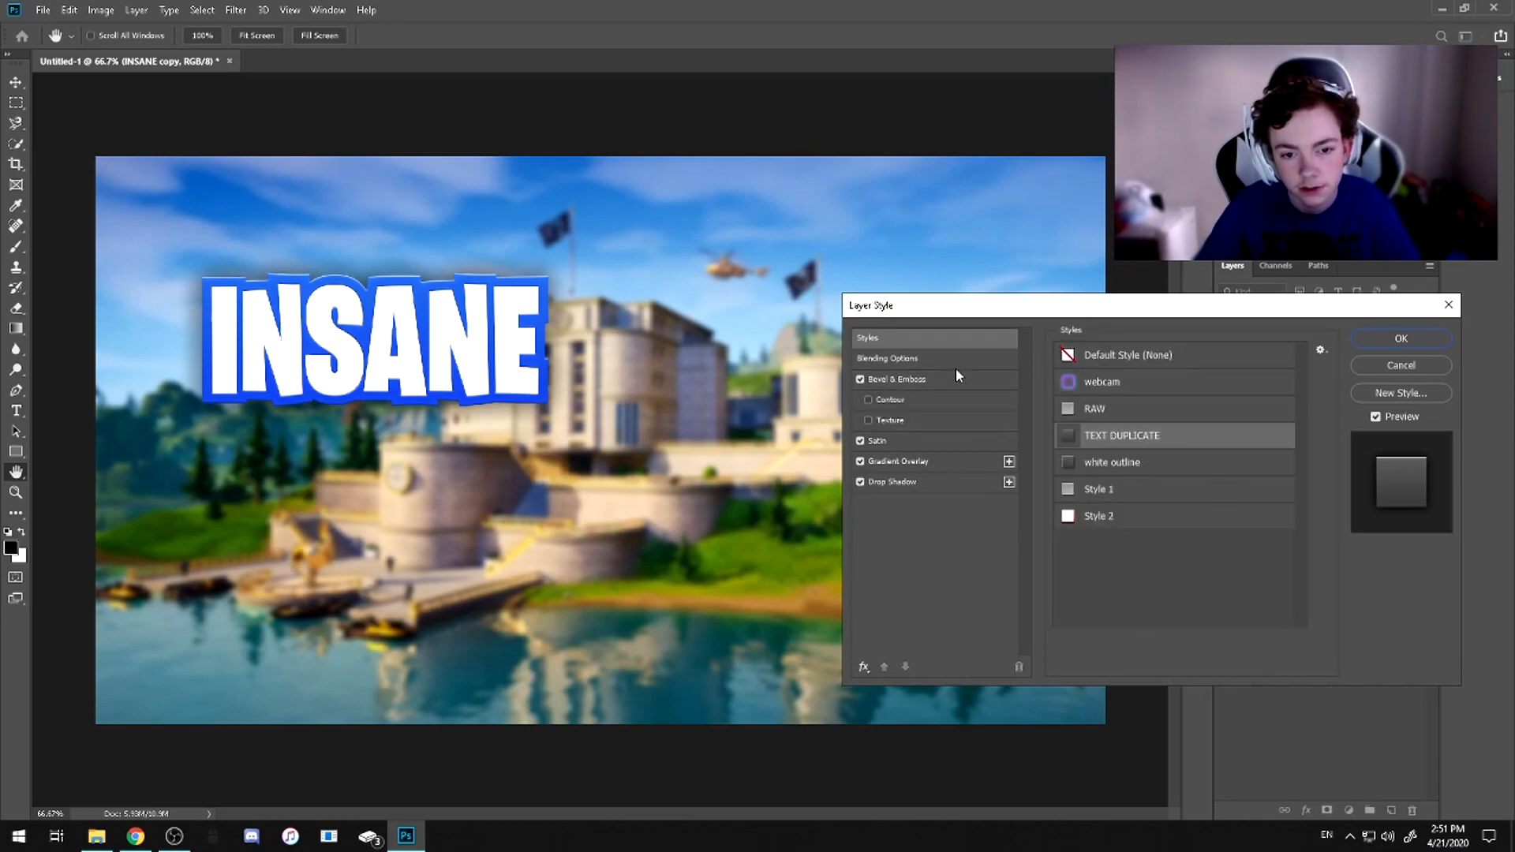
{"action": "left_click", "coordinate": [908, 360]}
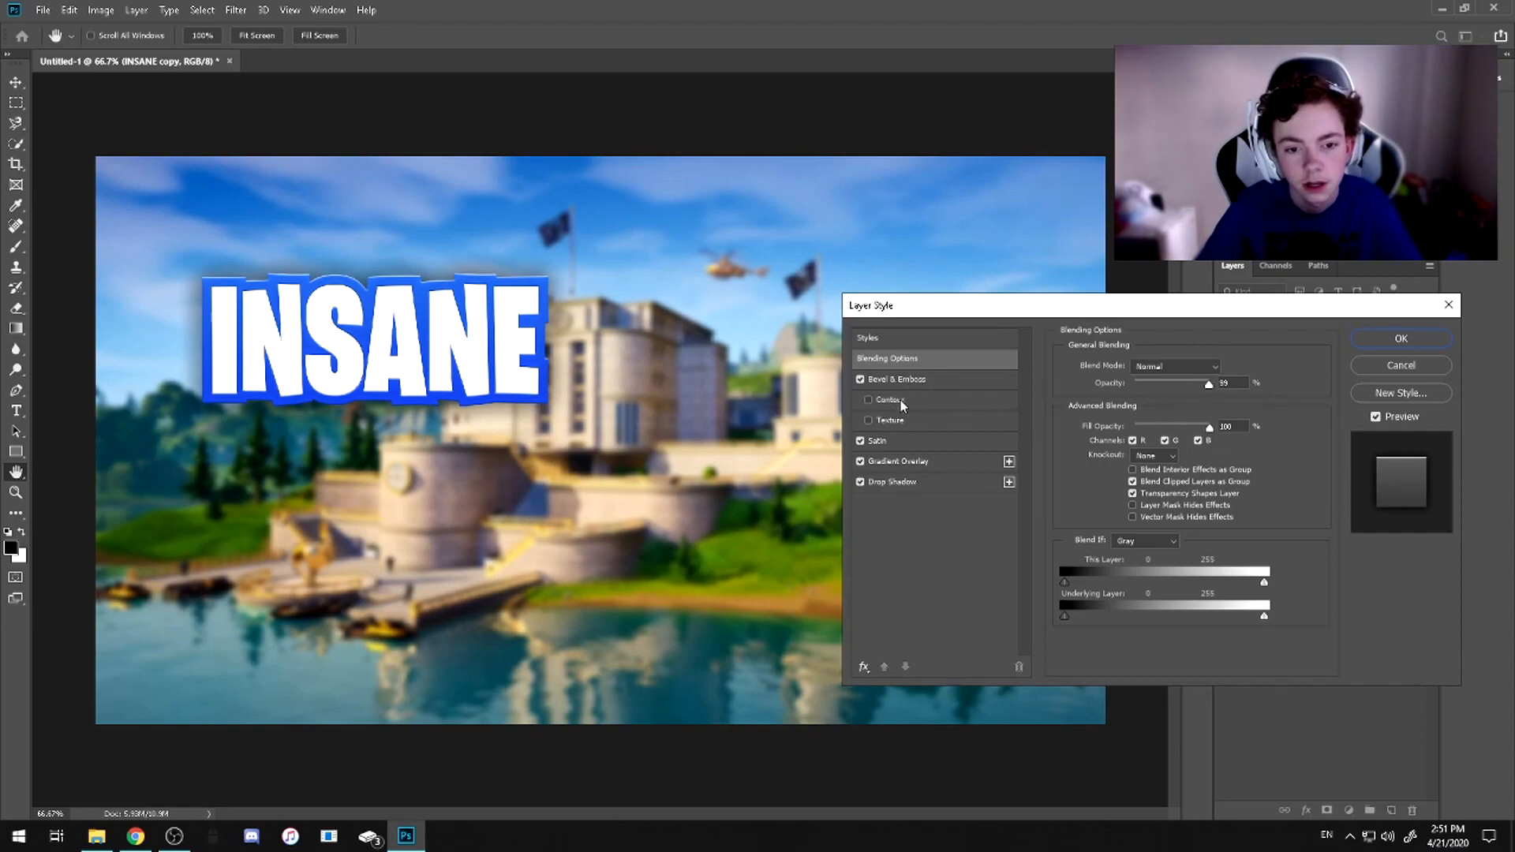
{"action": "left_click", "coordinate": [897, 378]}
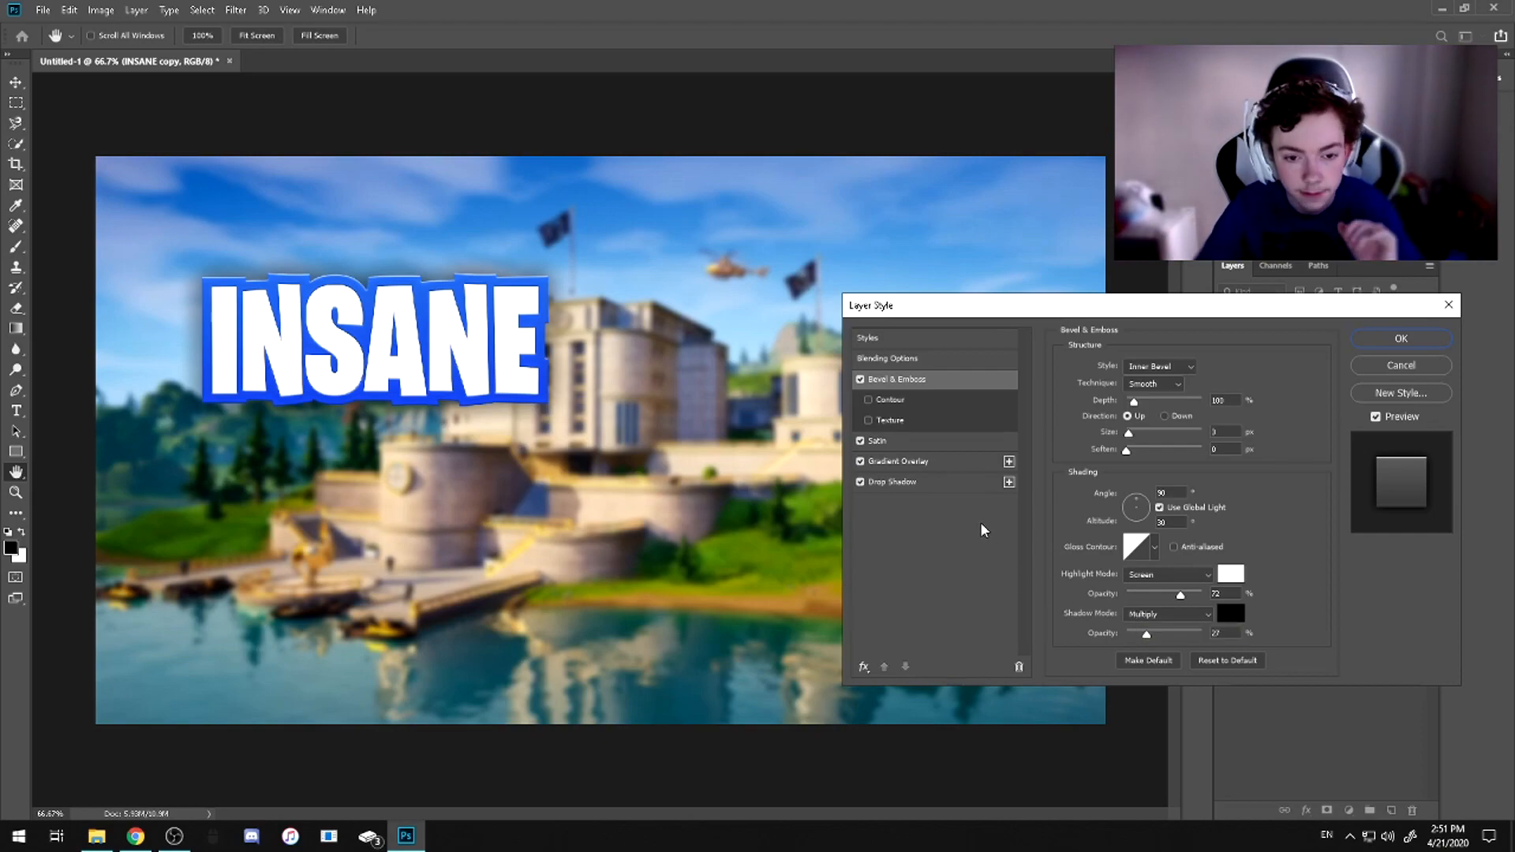
{"action": "left_click", "coordinate": [886, 442]}
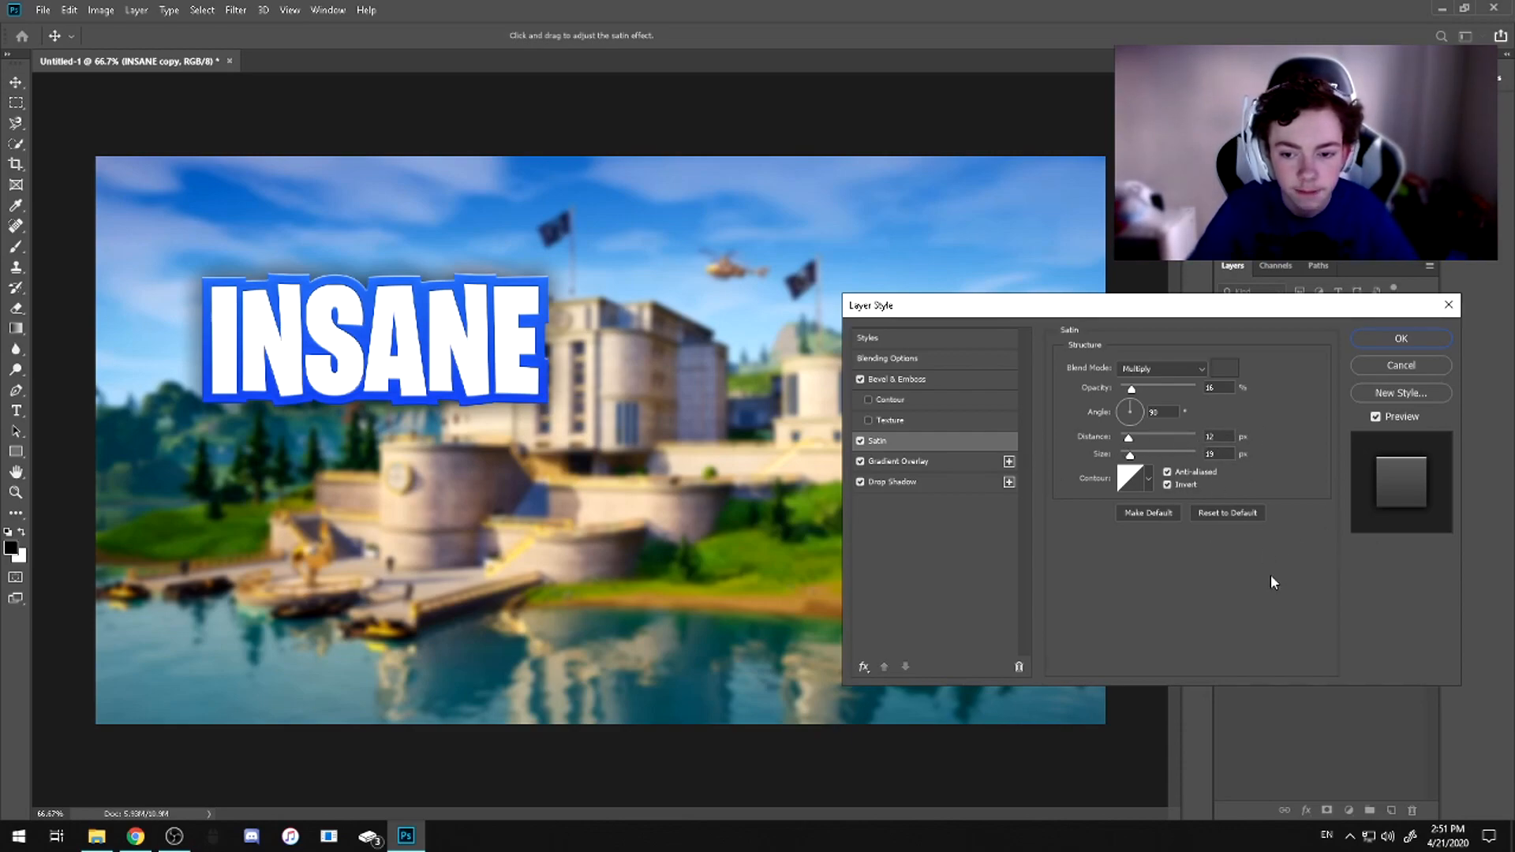
{"action": "left_click", "coordinate": [934, 465]}
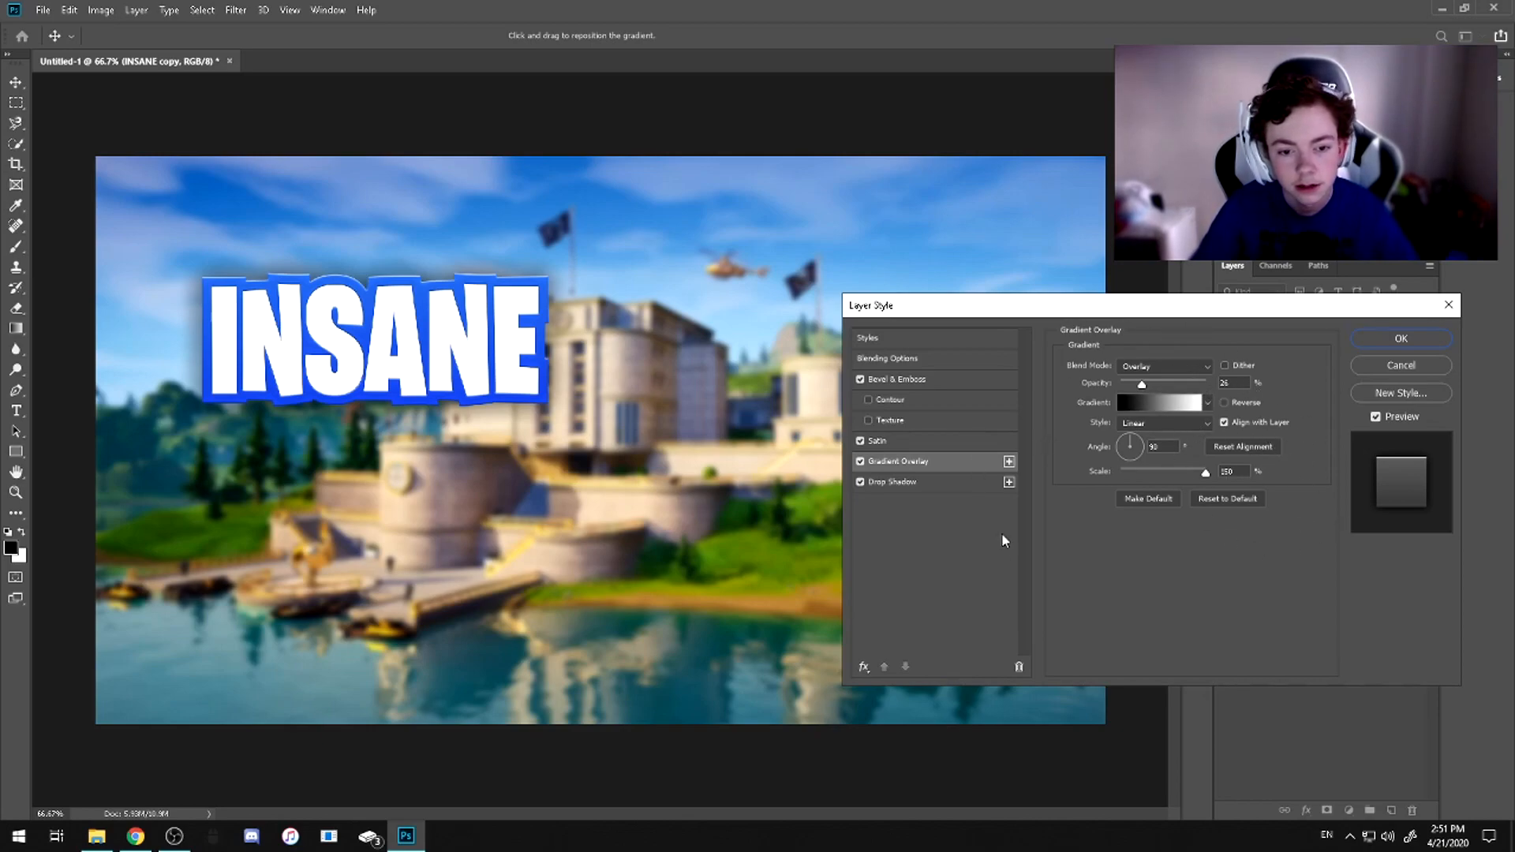
{"action": "left_click", "coordinate": [912, 483]}
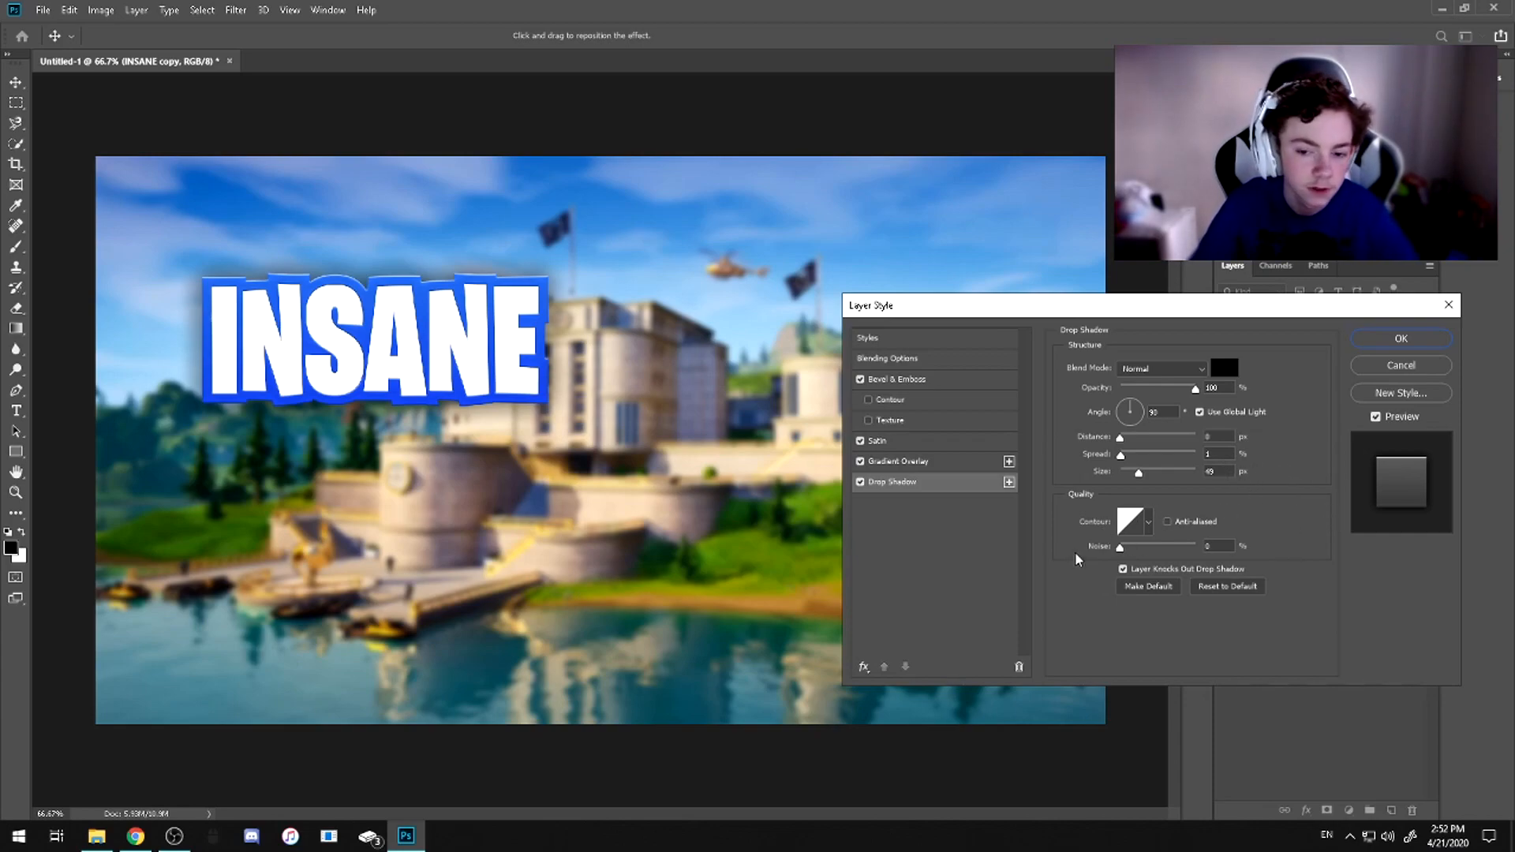
{"action": "left_click", "coordinate": [886, 358]}
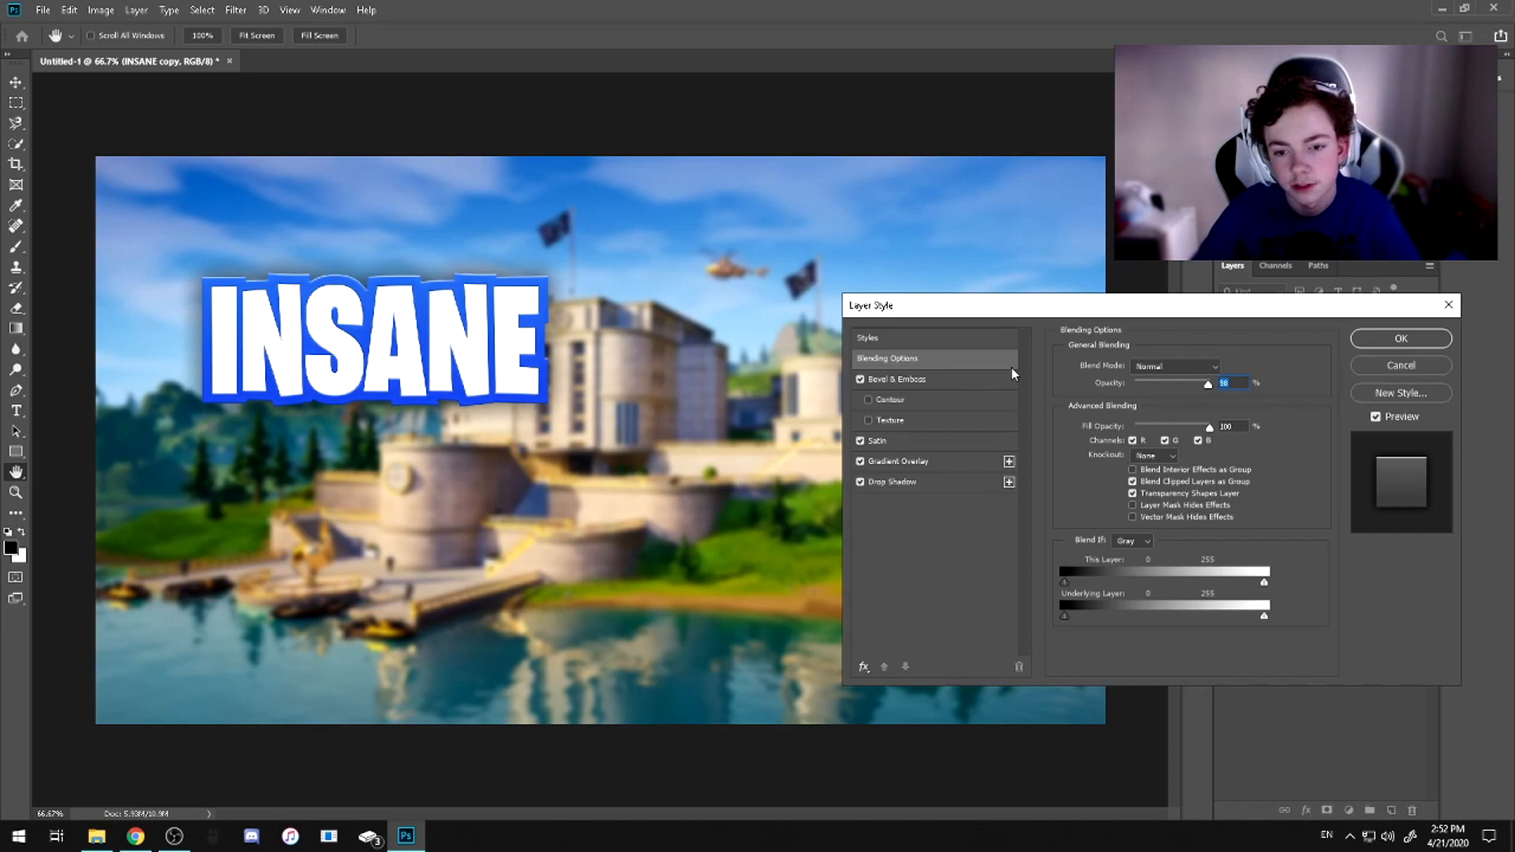
{"action": "left_click", "coordinate": [938, 342]}
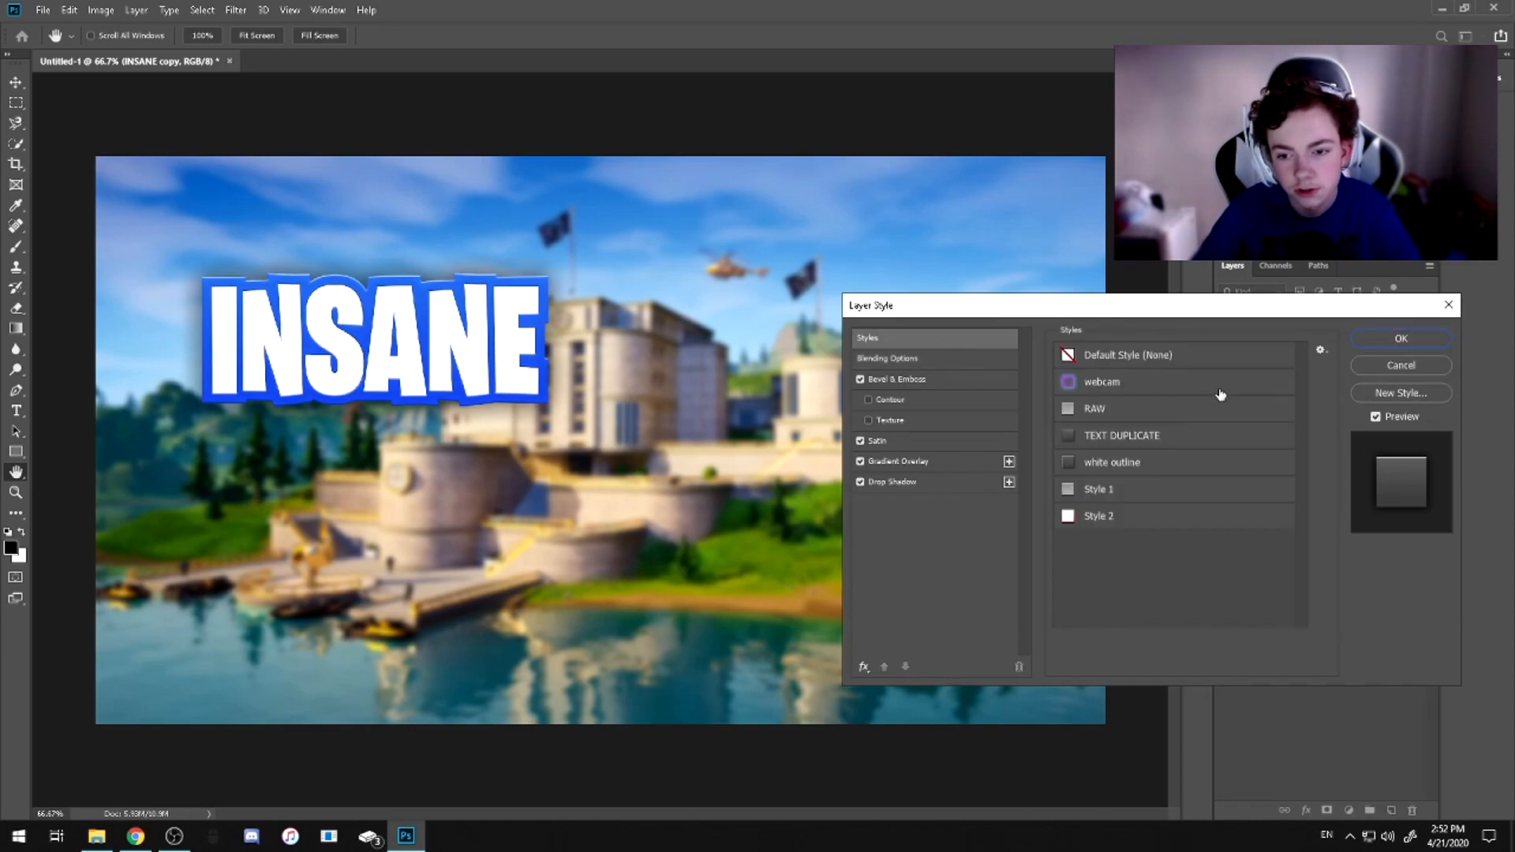
{"action": "left_click", "coordinate": [1389, 393]}
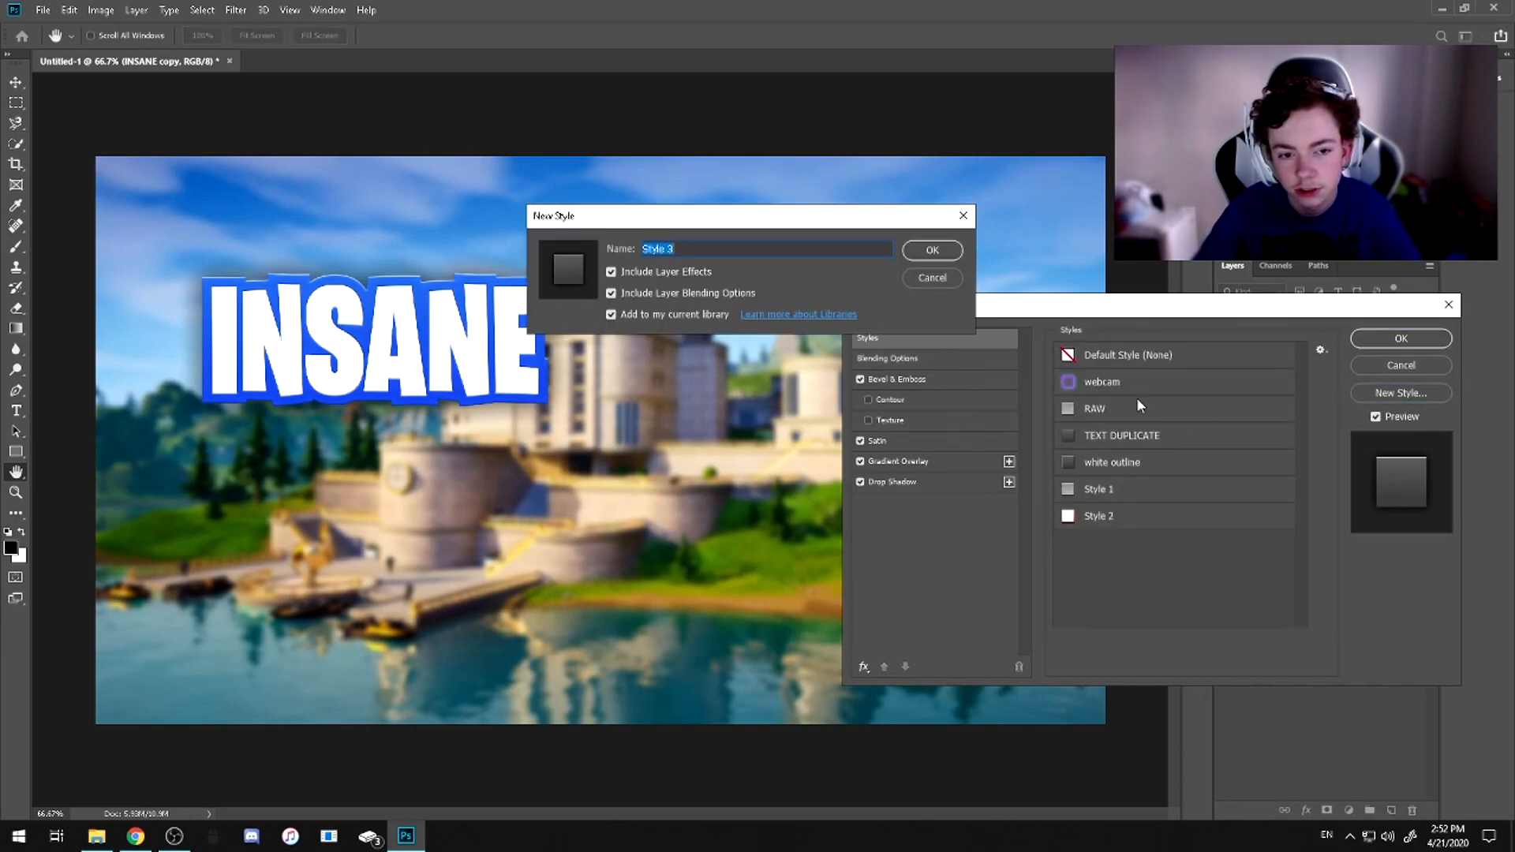
{"action": "left_click", "coordinate": [933, 277]}
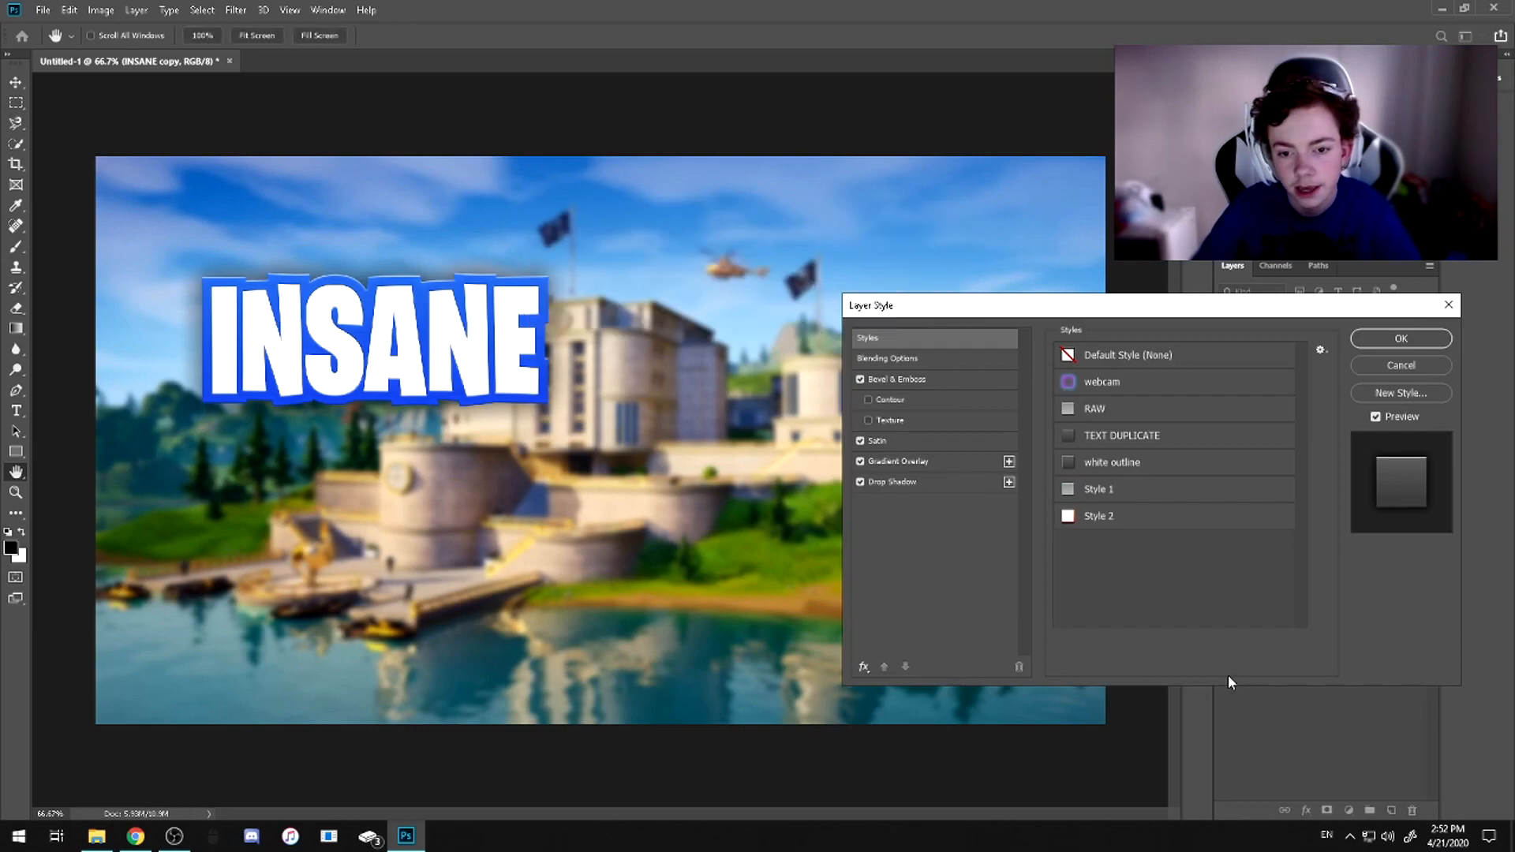
Preview Style 2 on the INSANE copy layer, return it to the TEXT DUPLICATE style and accept the layer style
{"action": "left_click", "coordinate": [1108, 519]}
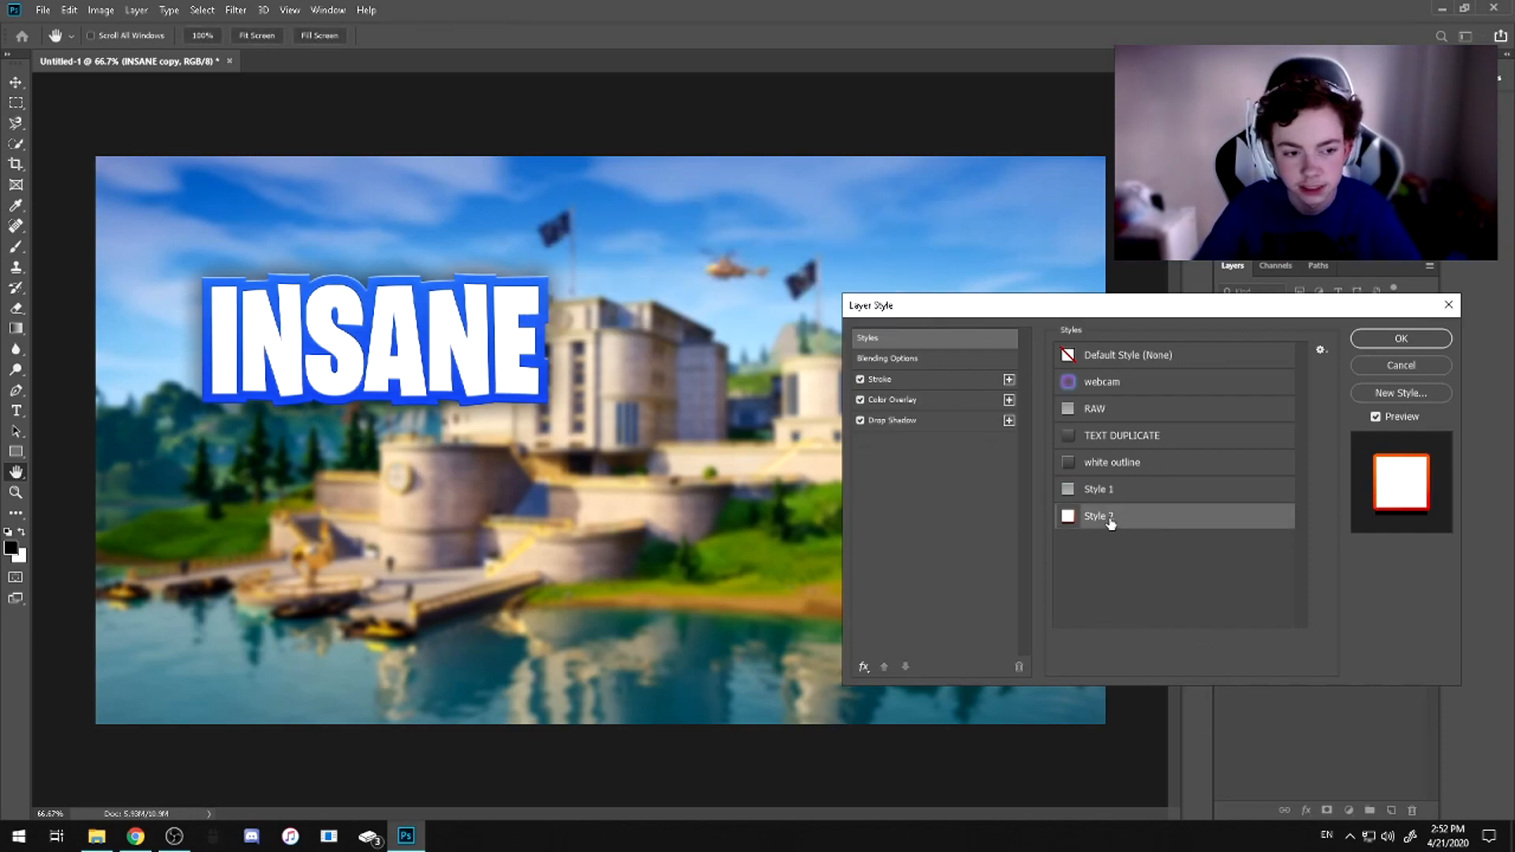
{"action": "left_click", "coordinate": [1117, 437]}
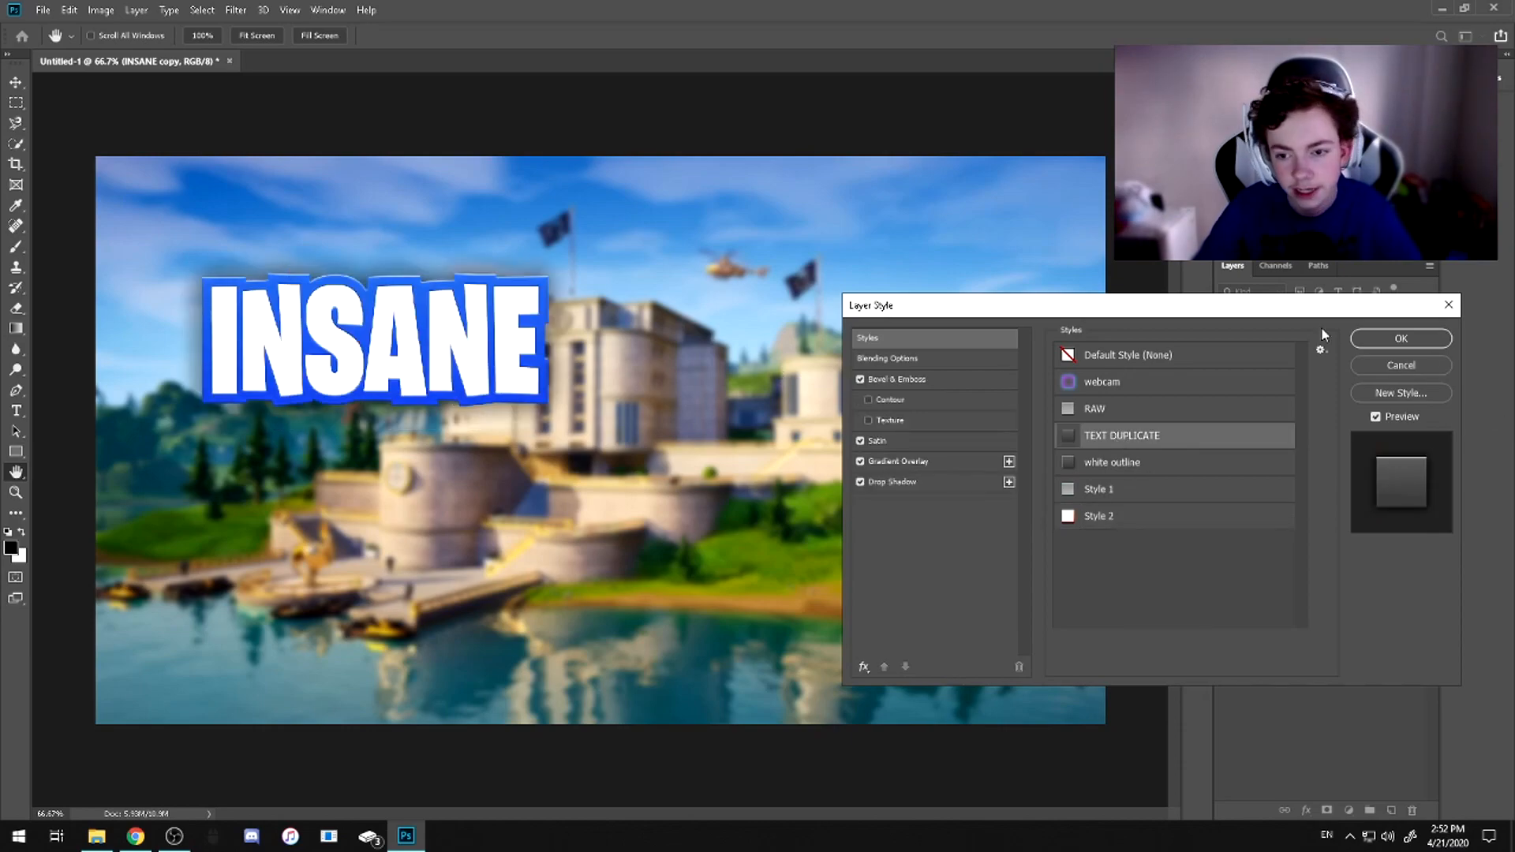
{"action": "left_click", "coordinate": [1401, 337]}
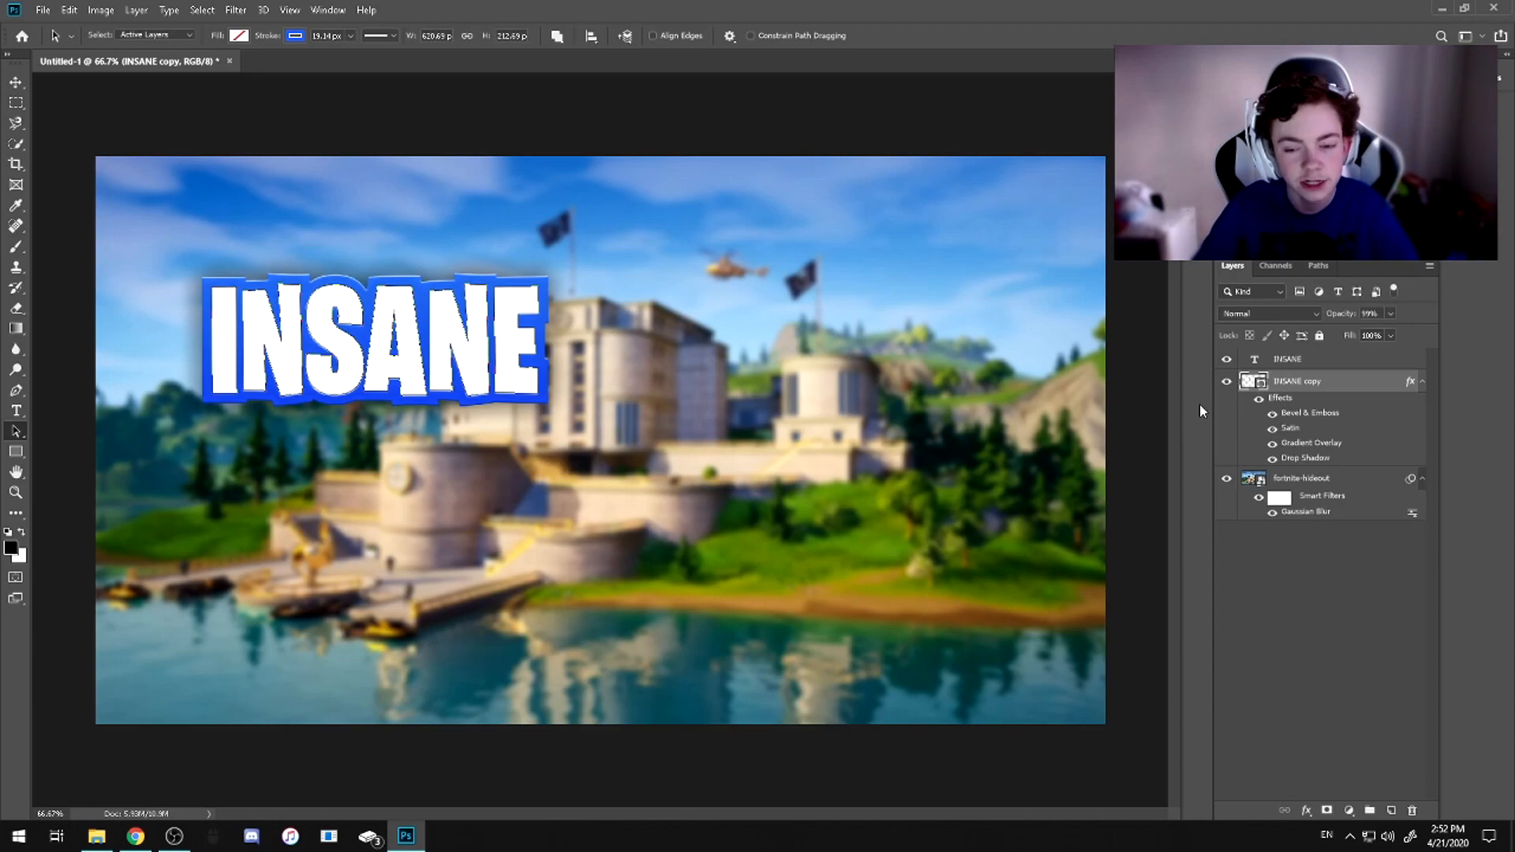
Apply the saved RAW layer style to the original INSANE text layer
{"action": "left_click", "coordinate": [1292, 363]}
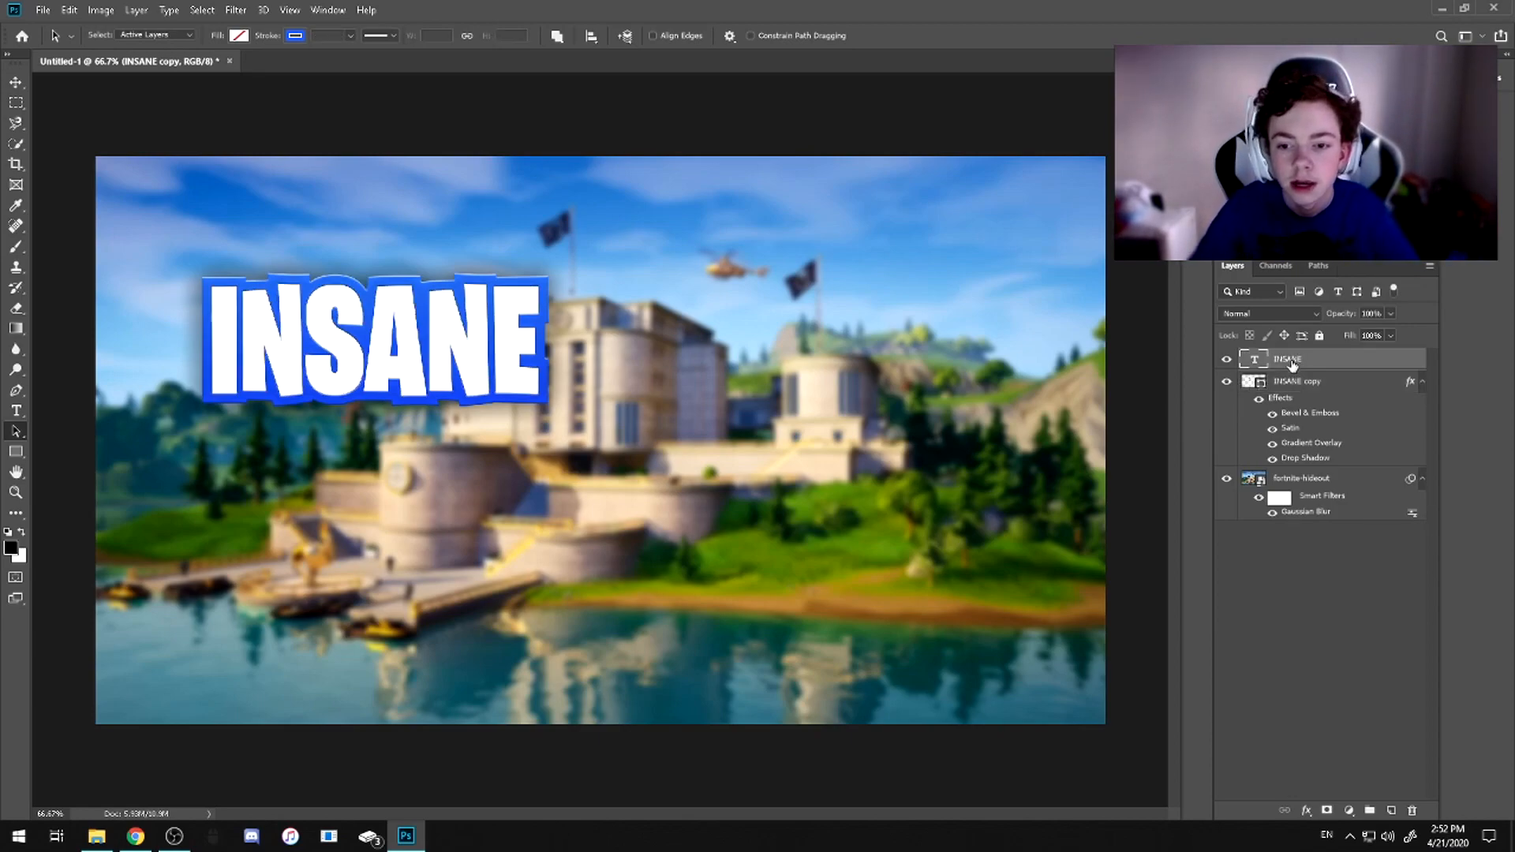
{"action": "right_click", "coordinate": [1292, 363]}
{"action": "key", "text": "Escape"}
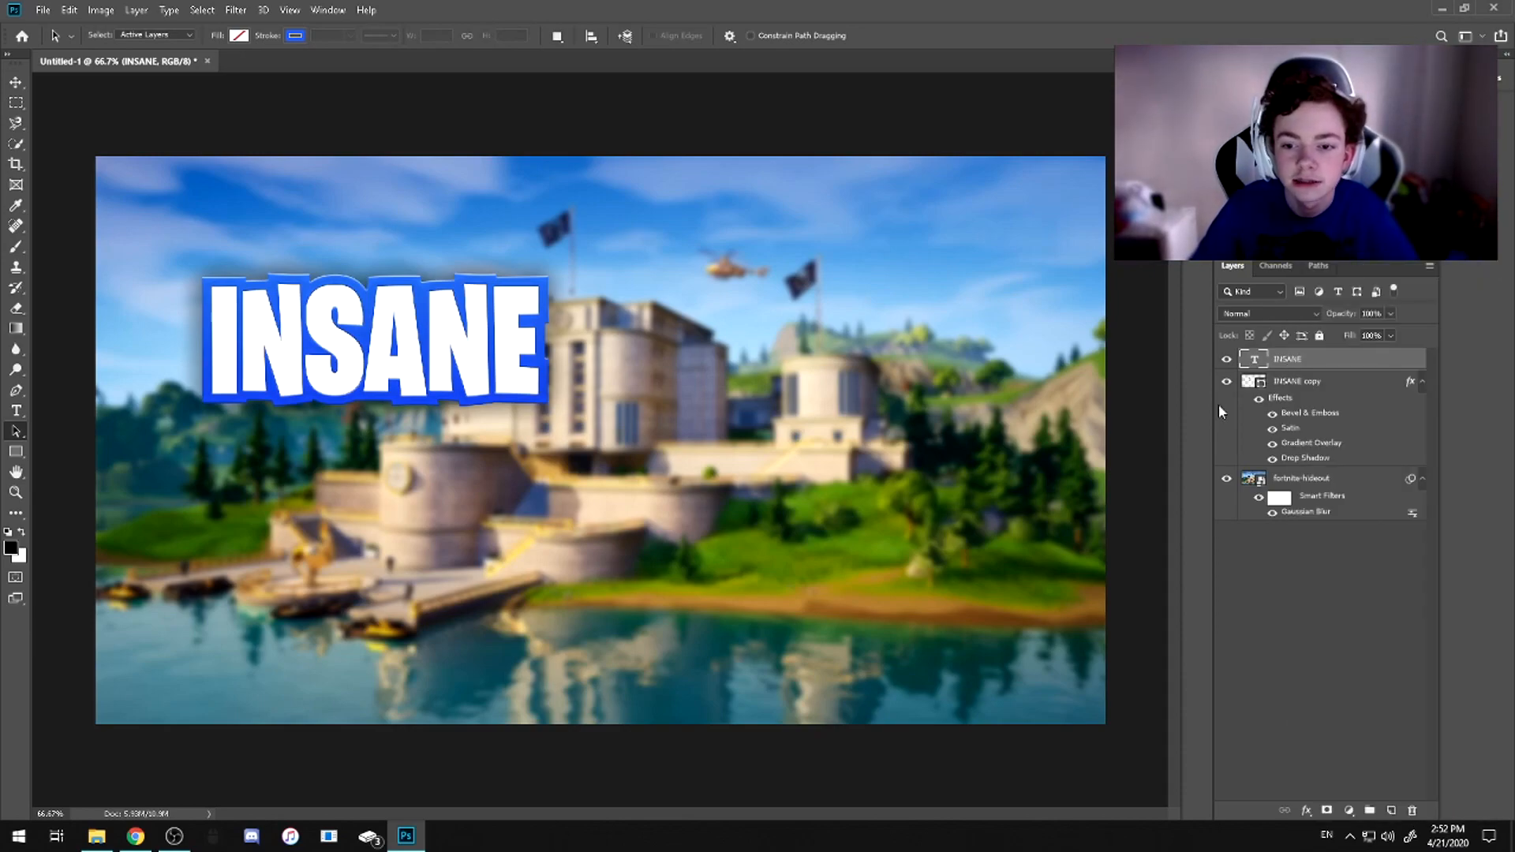
{"action": "double_click", "coordinate": [1276, 356]}
{"action": "left_click", "coordinate": [959, 340]}
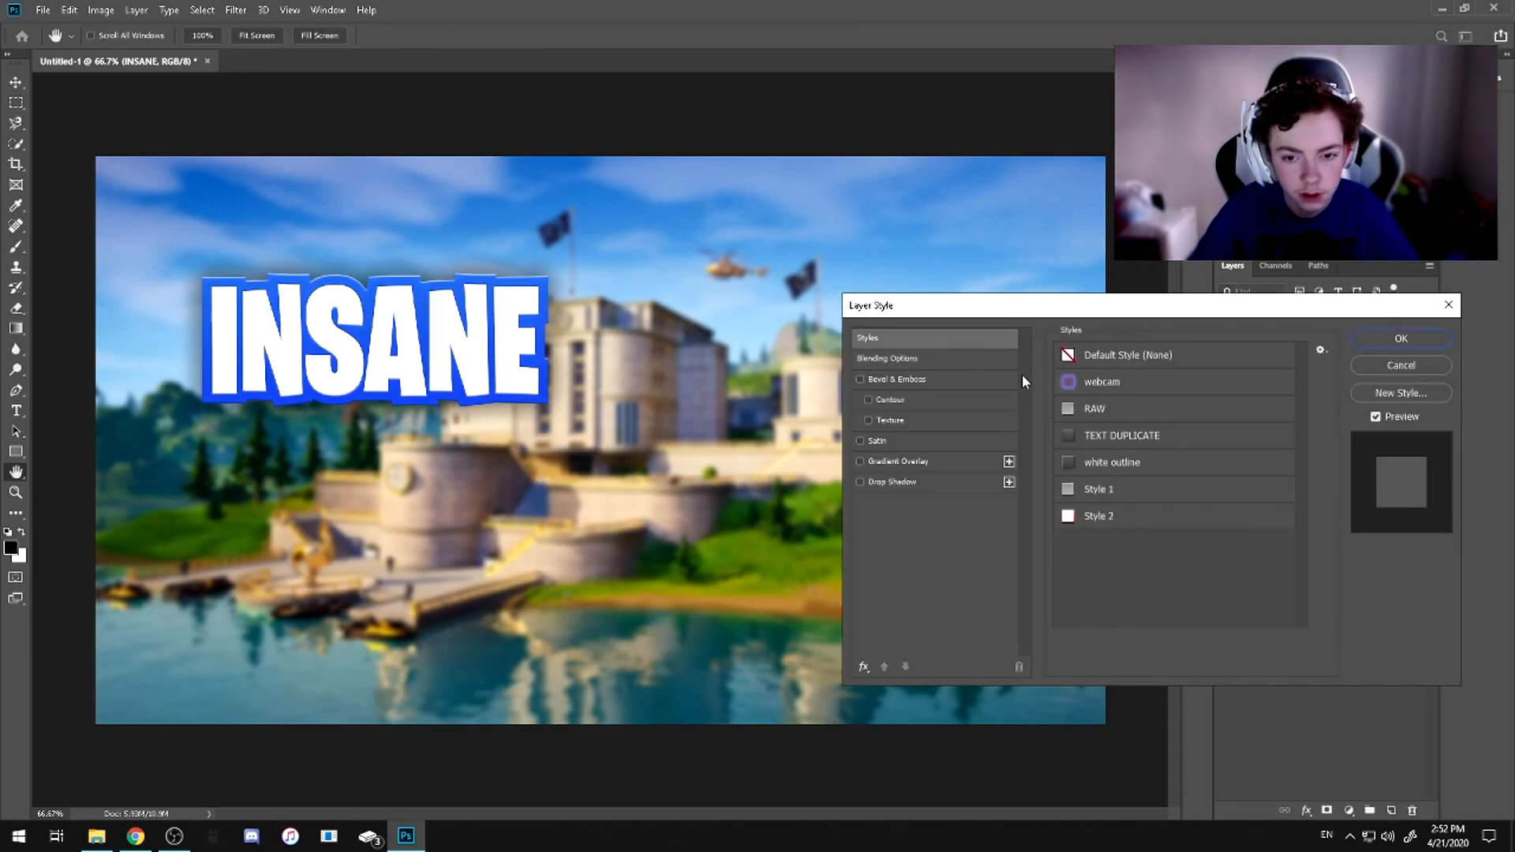
{"action": "left_click", "coordinate": [1124, 412]}
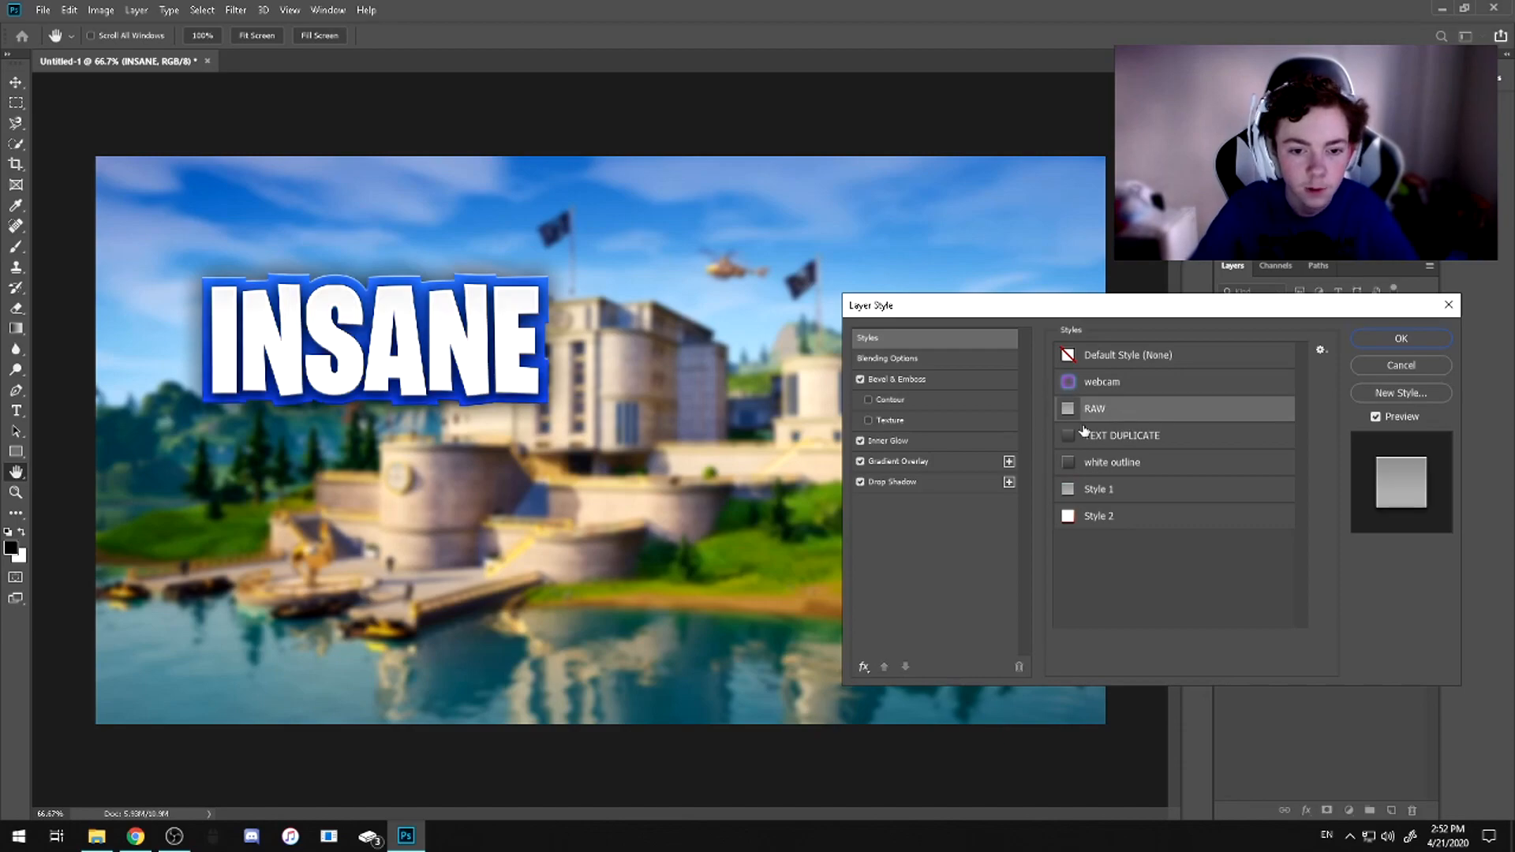
Examine the Bevel & Emboss and Inner Glow settings of the INSANE text layer, including the glow's colour code
{"action": "left_click", "coordinate": [915, 379]}
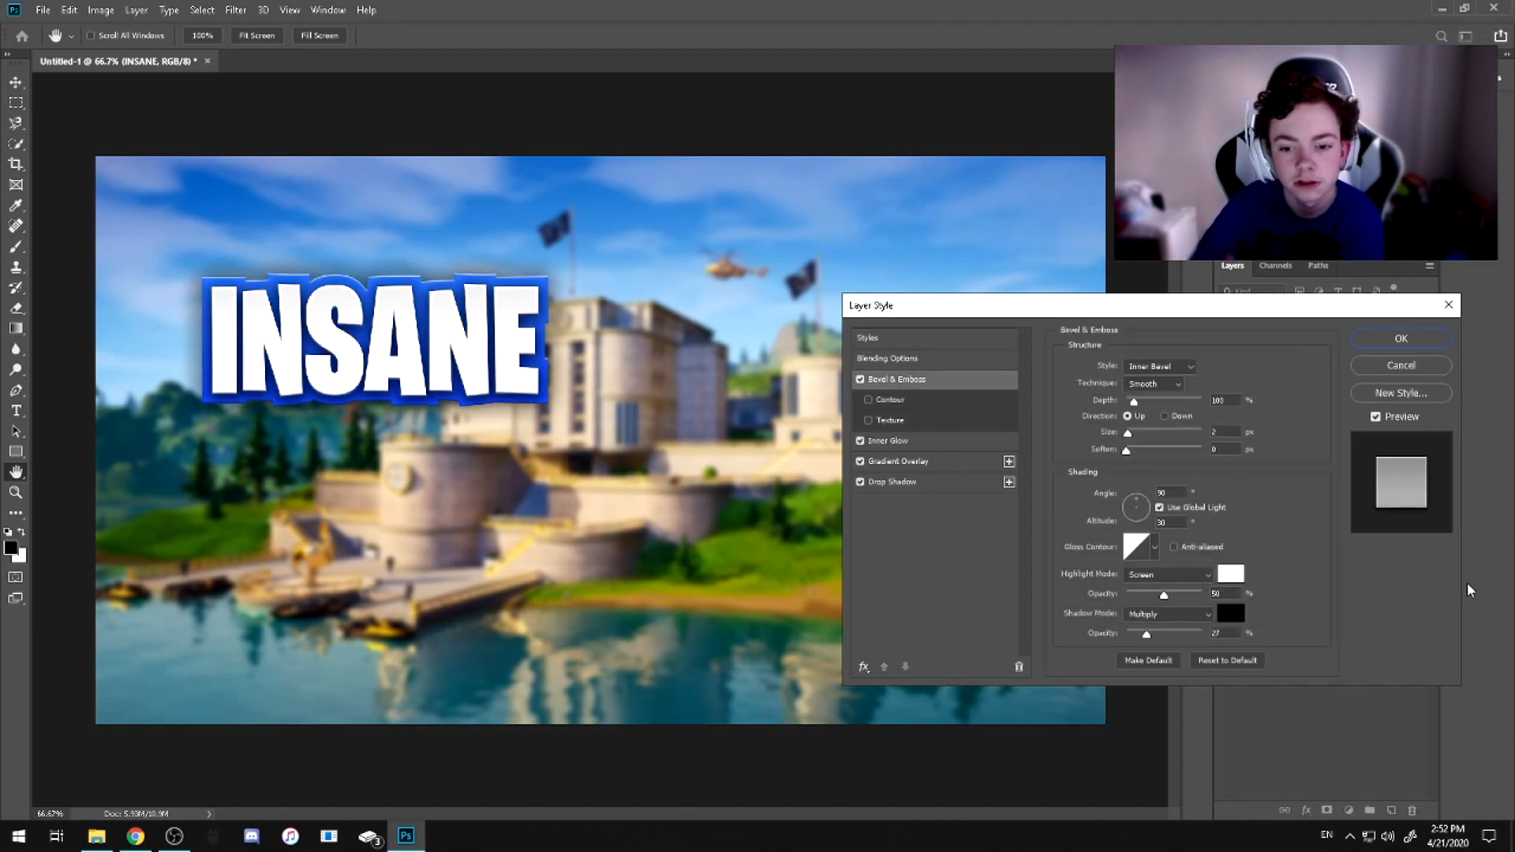
{"action": "left_click", "coordinate": [907, 444]}
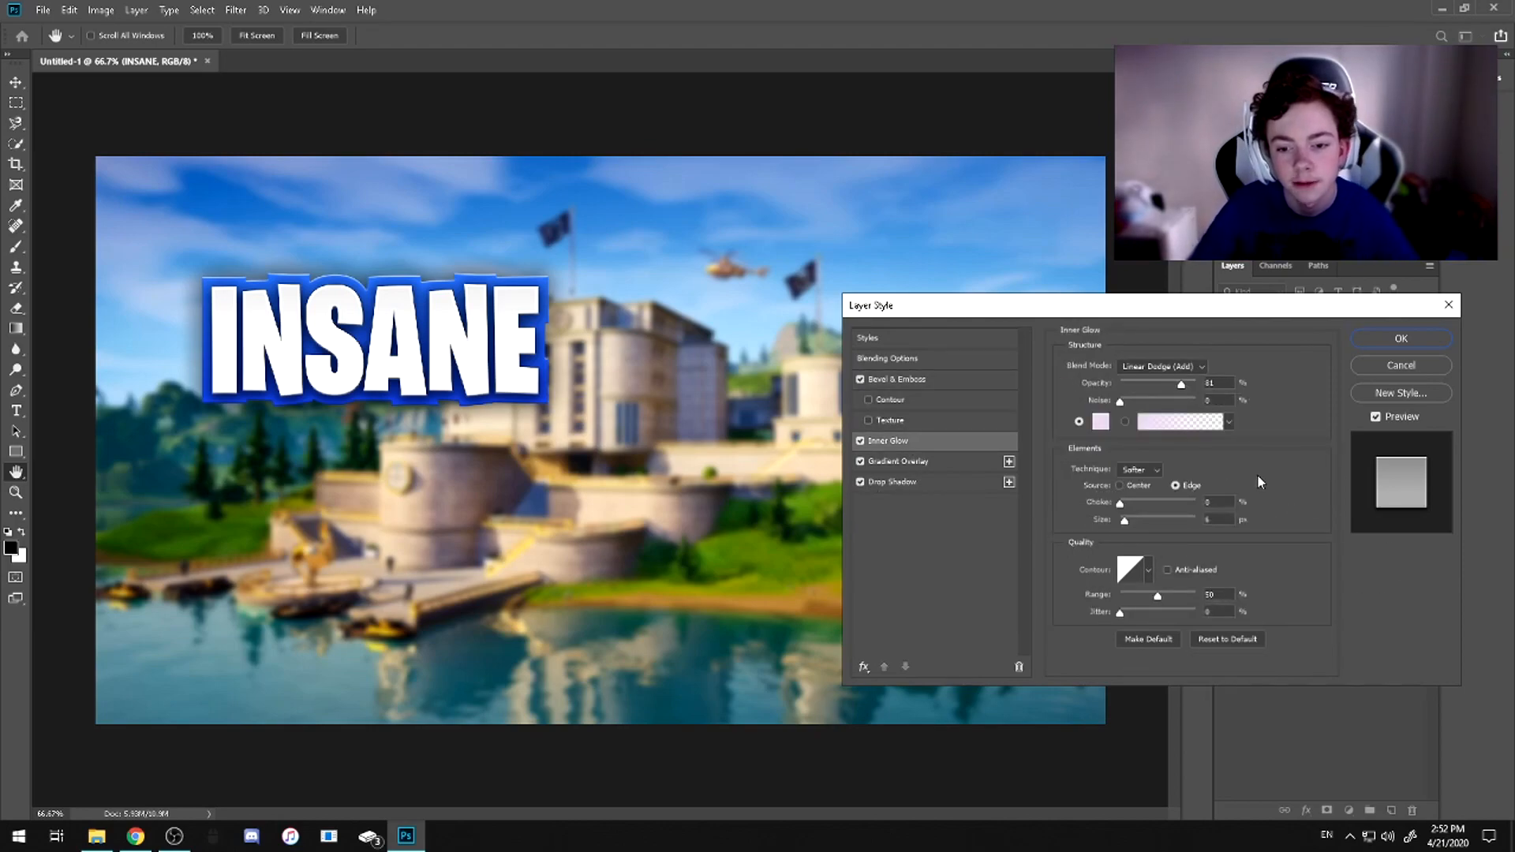
{"action": "left_click", "coordinate": [1102, 422]}
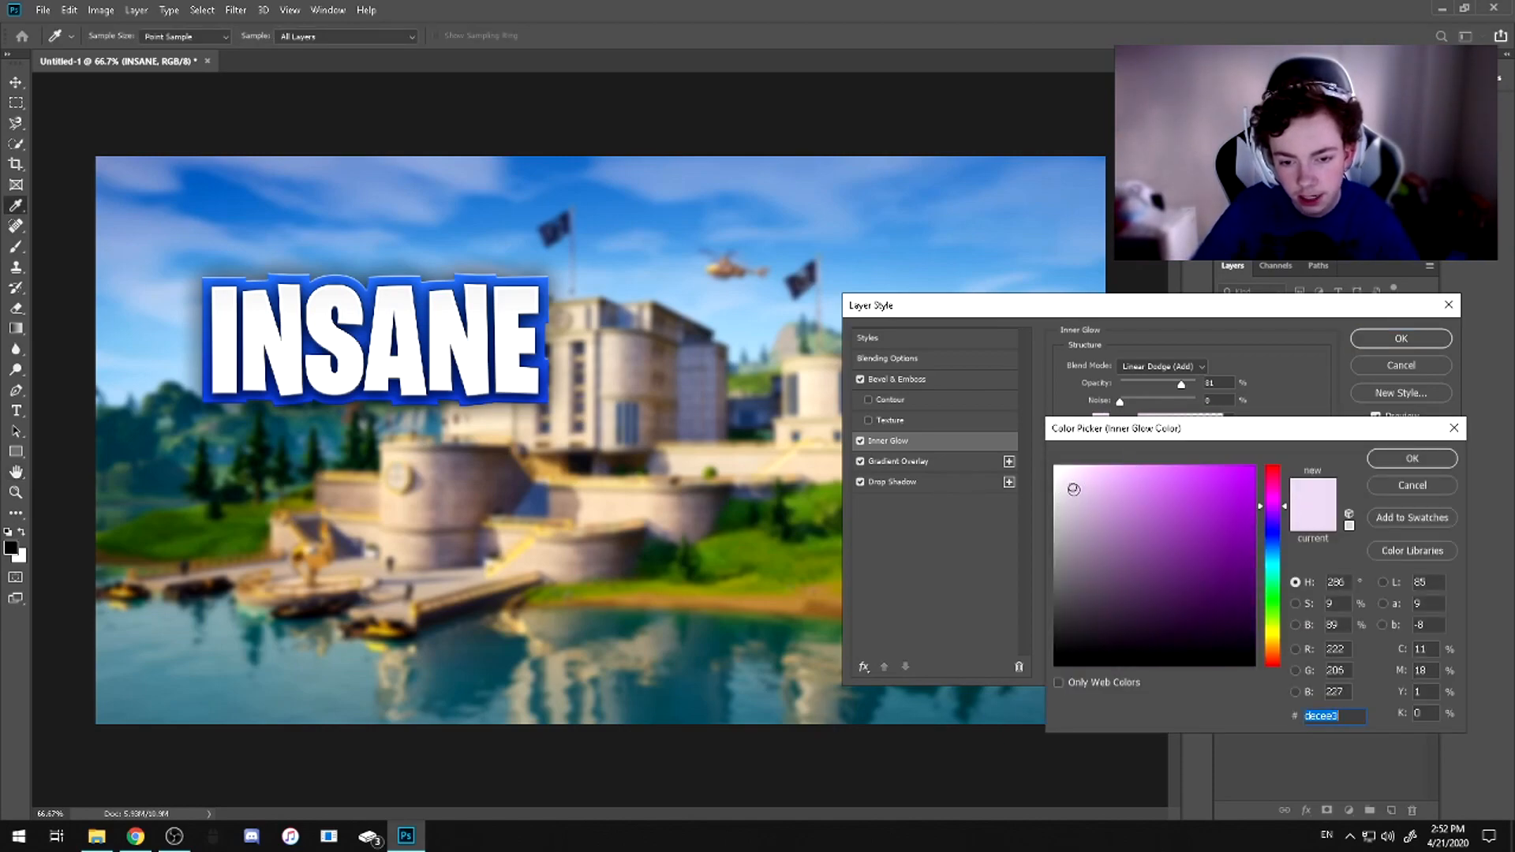
{"action": "left_click", "coordinate": [1341, 722]}
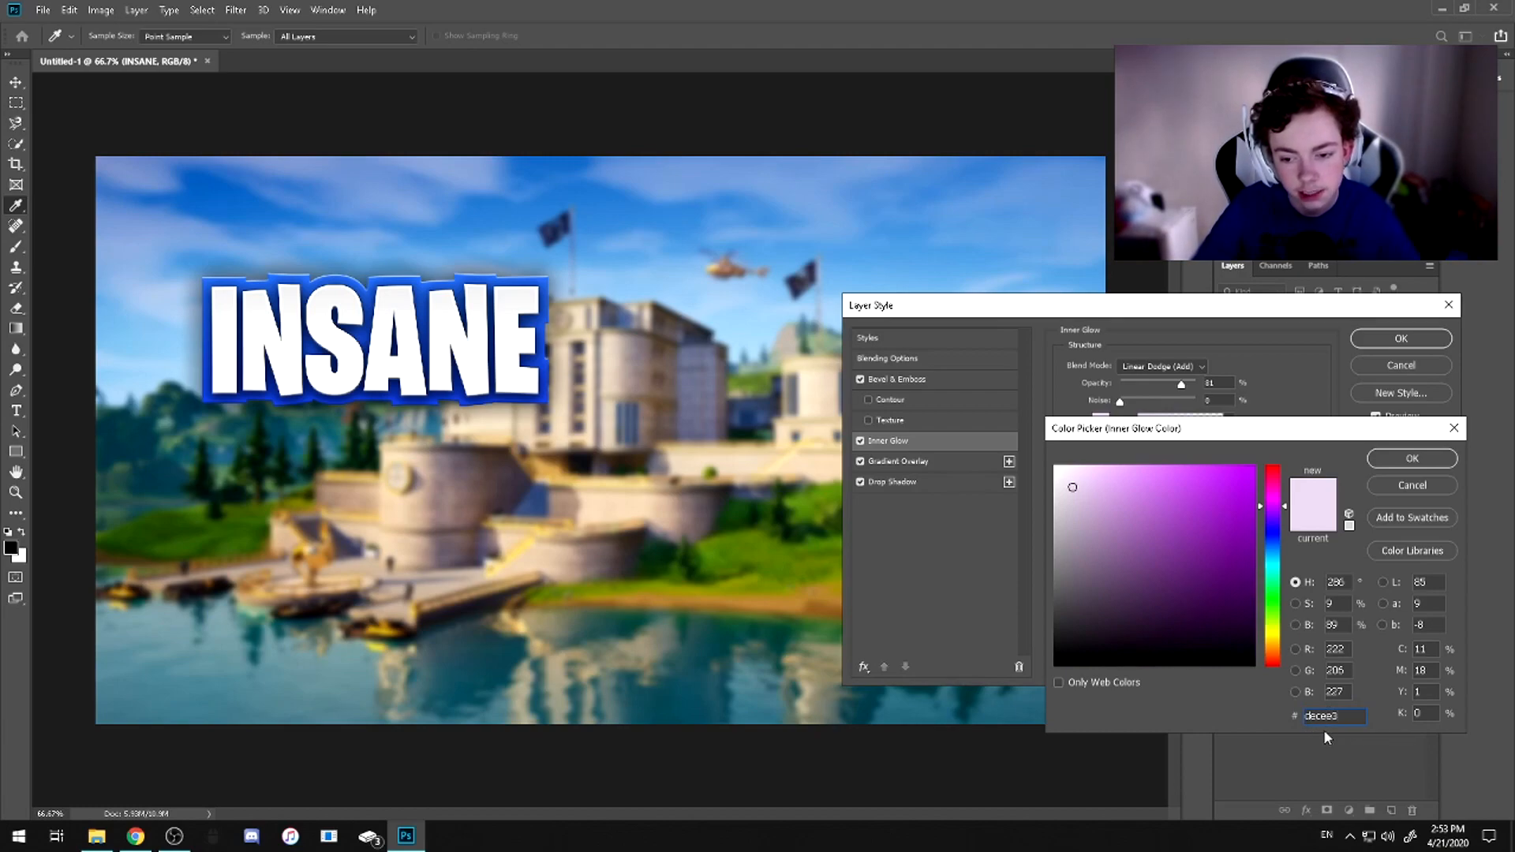
{"action": "left_click", "coordinate": [1427, 461]}
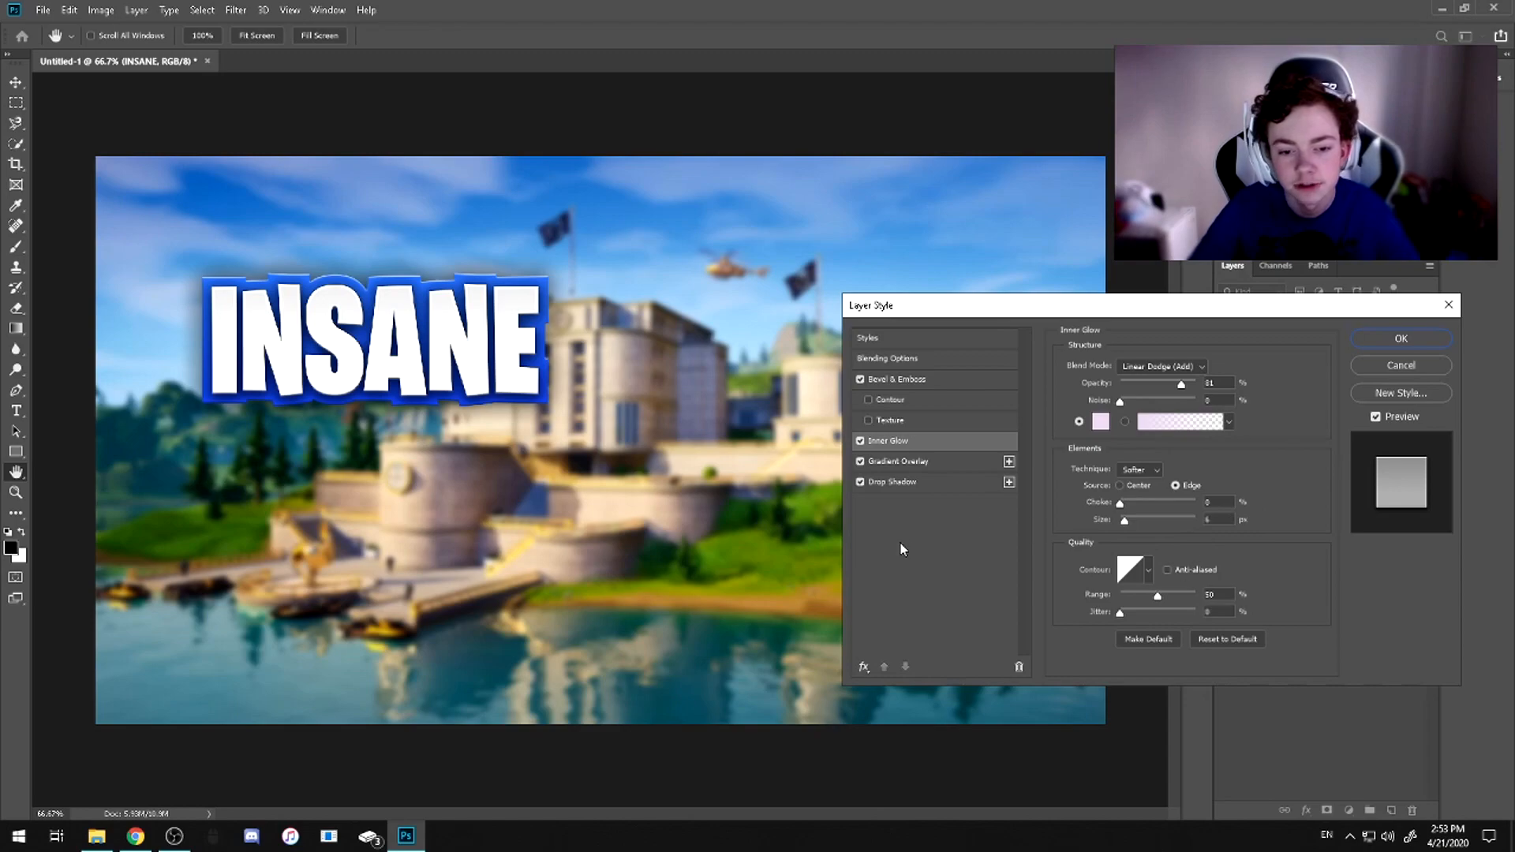
Examine the INSANE text layer's Gradient Overlay settings, its first gradient stop's colour, and the Drop Shadow settings
{"action": "left_click", "coordinate": [907, 462]}
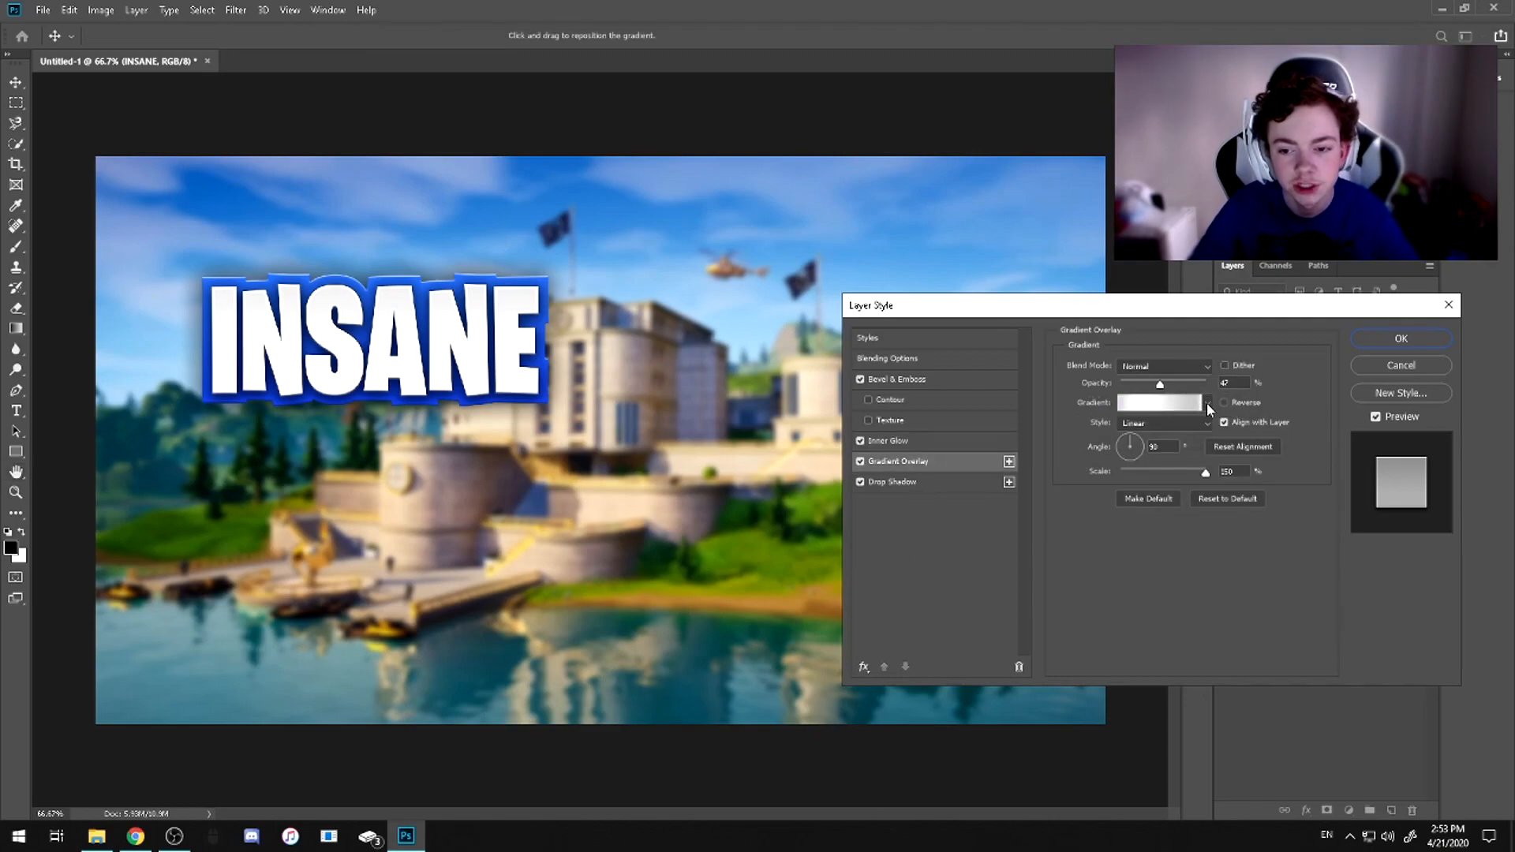
{"action": "left_click", "coordinate": [1206, 403]}
{"action": "left_click", "coordinate": [1206, 405]}
{"action": "left_click", "coordinate": [1188, 404]}
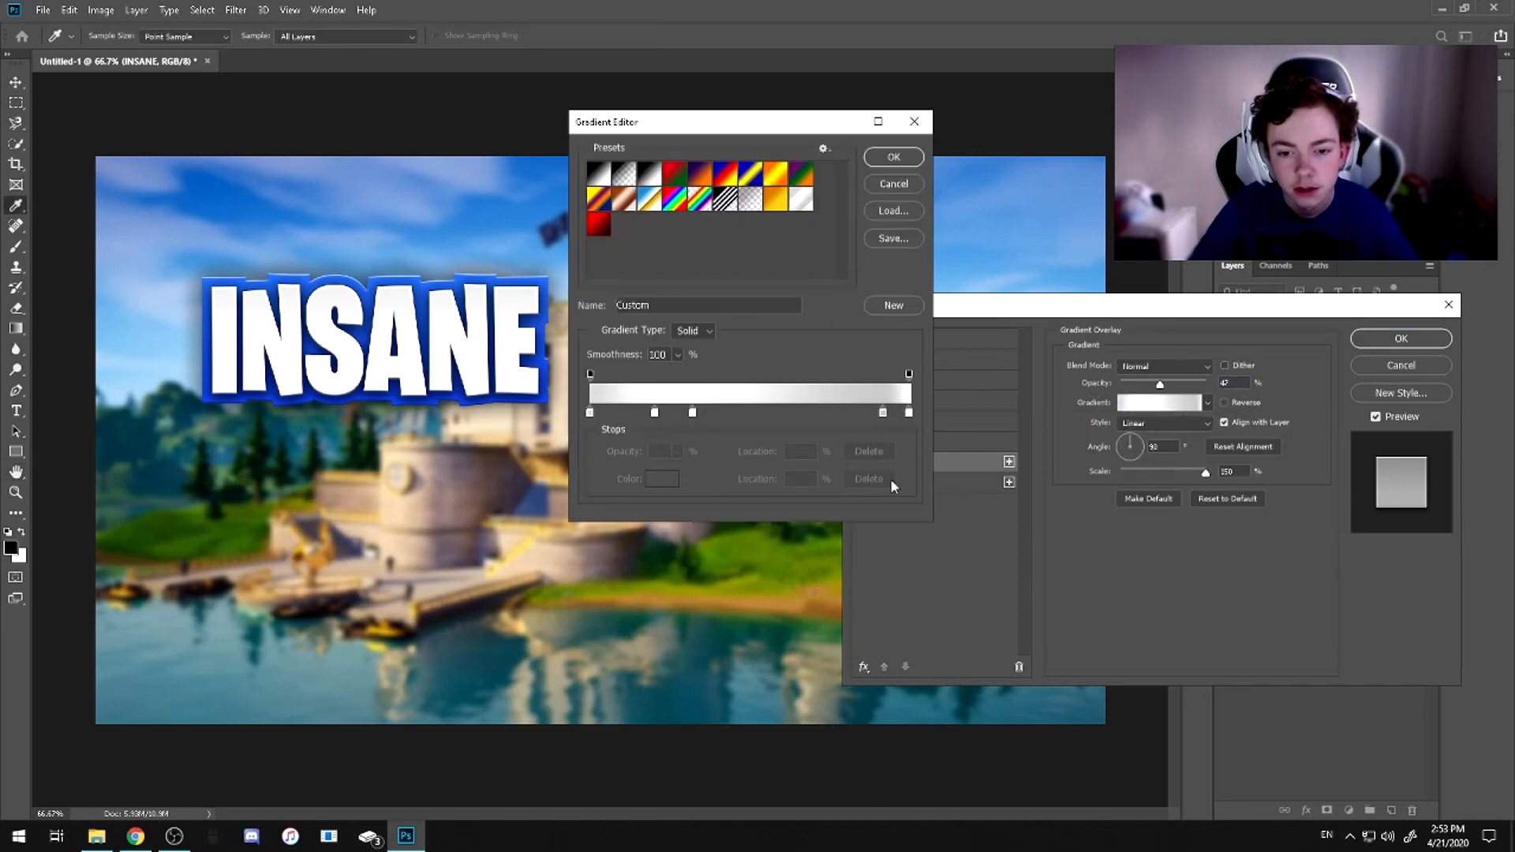
{"action": "double_click", "coordinate": [589, 412]}
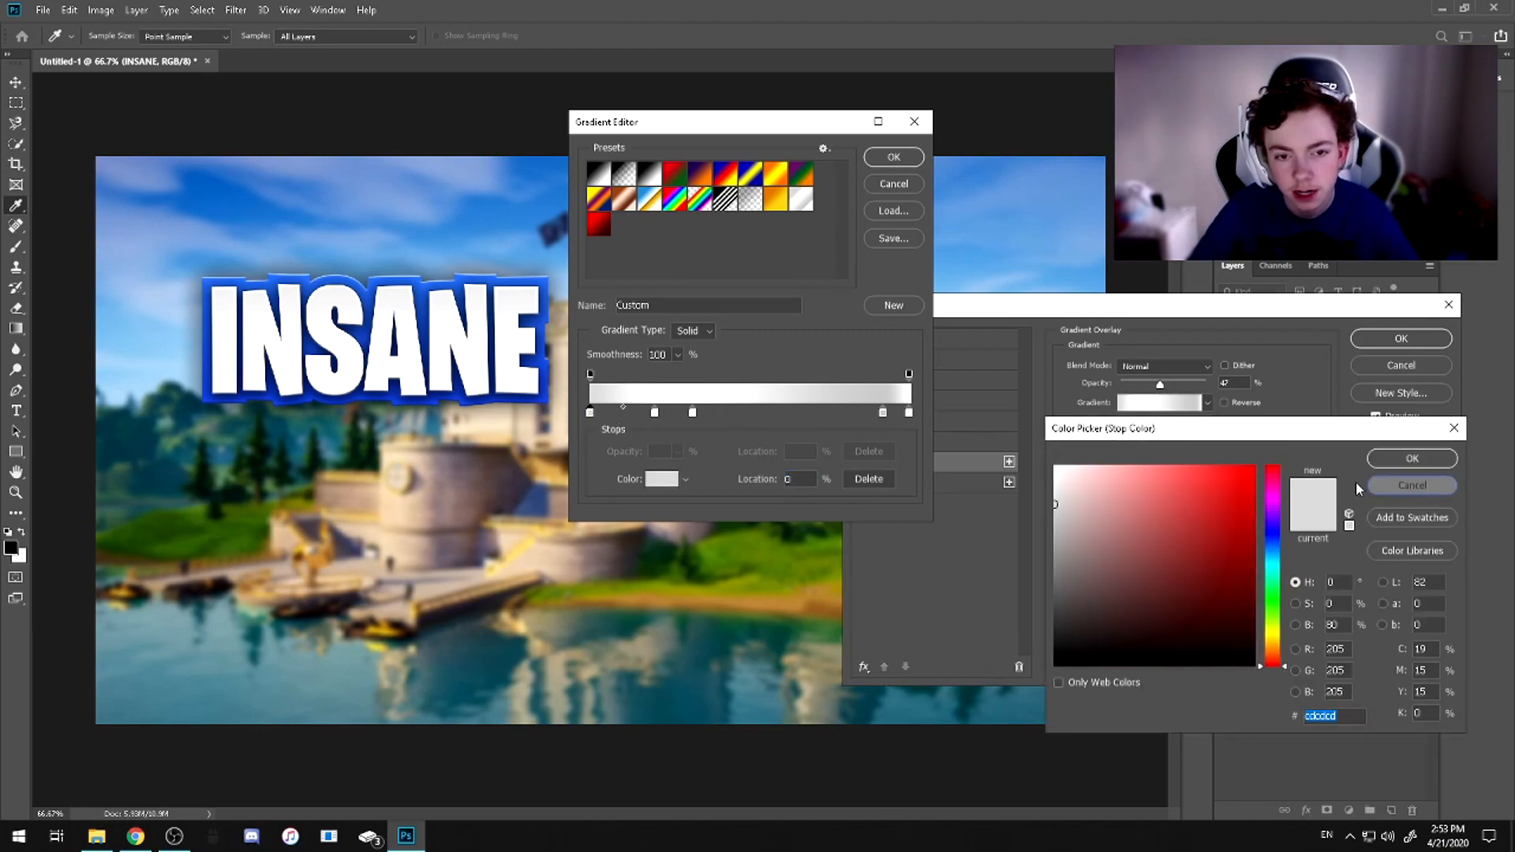
{"action": "left_click", "coordinate": [1372, 485]}
{"action": "left_click", "coordinate": [890, 158]}
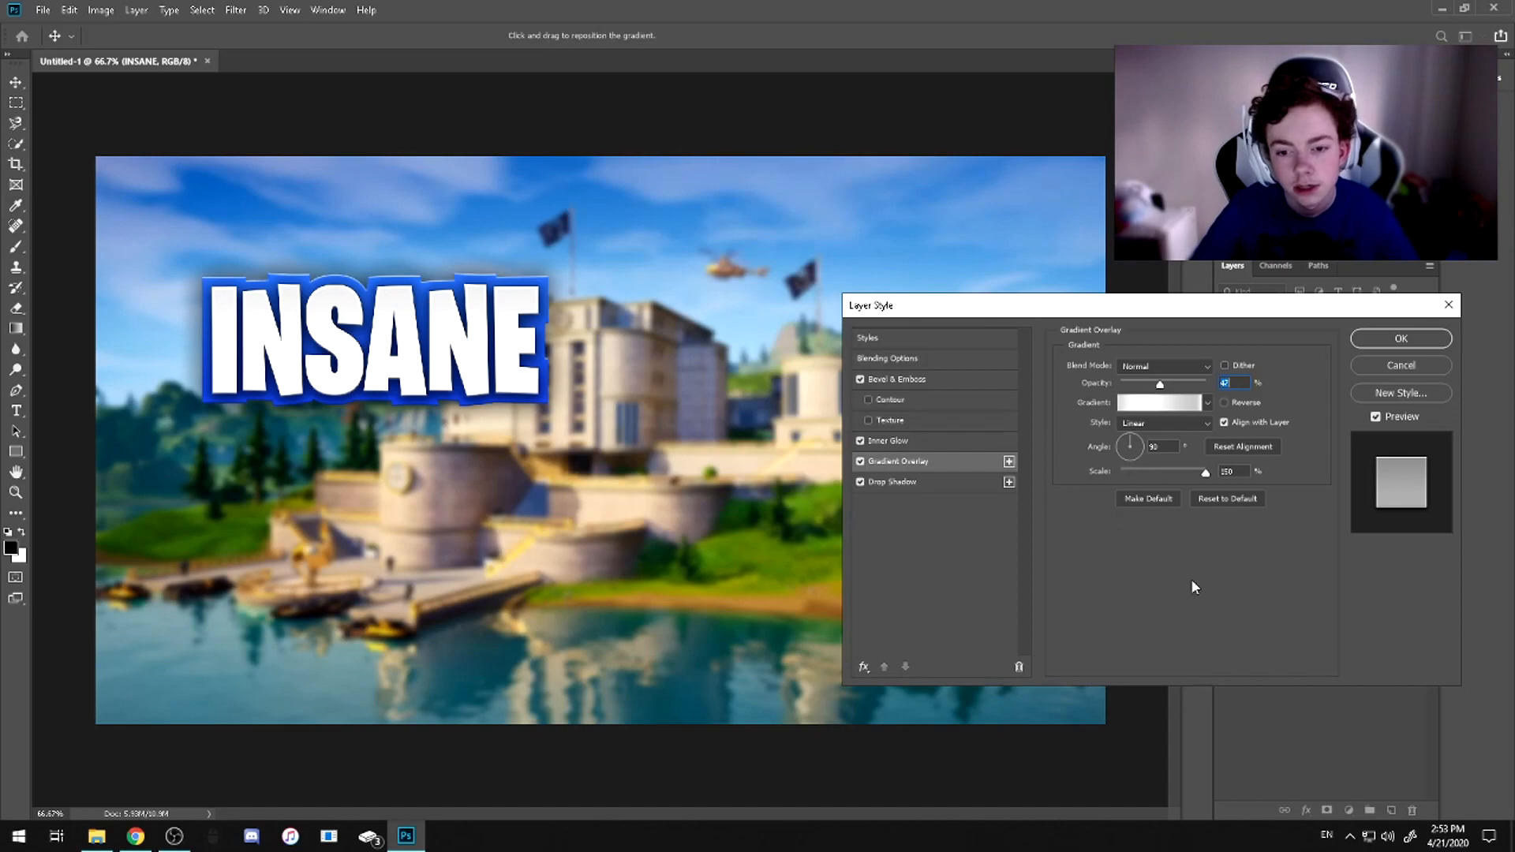
{"action": "left_click", "coordinate": [915, 483]}
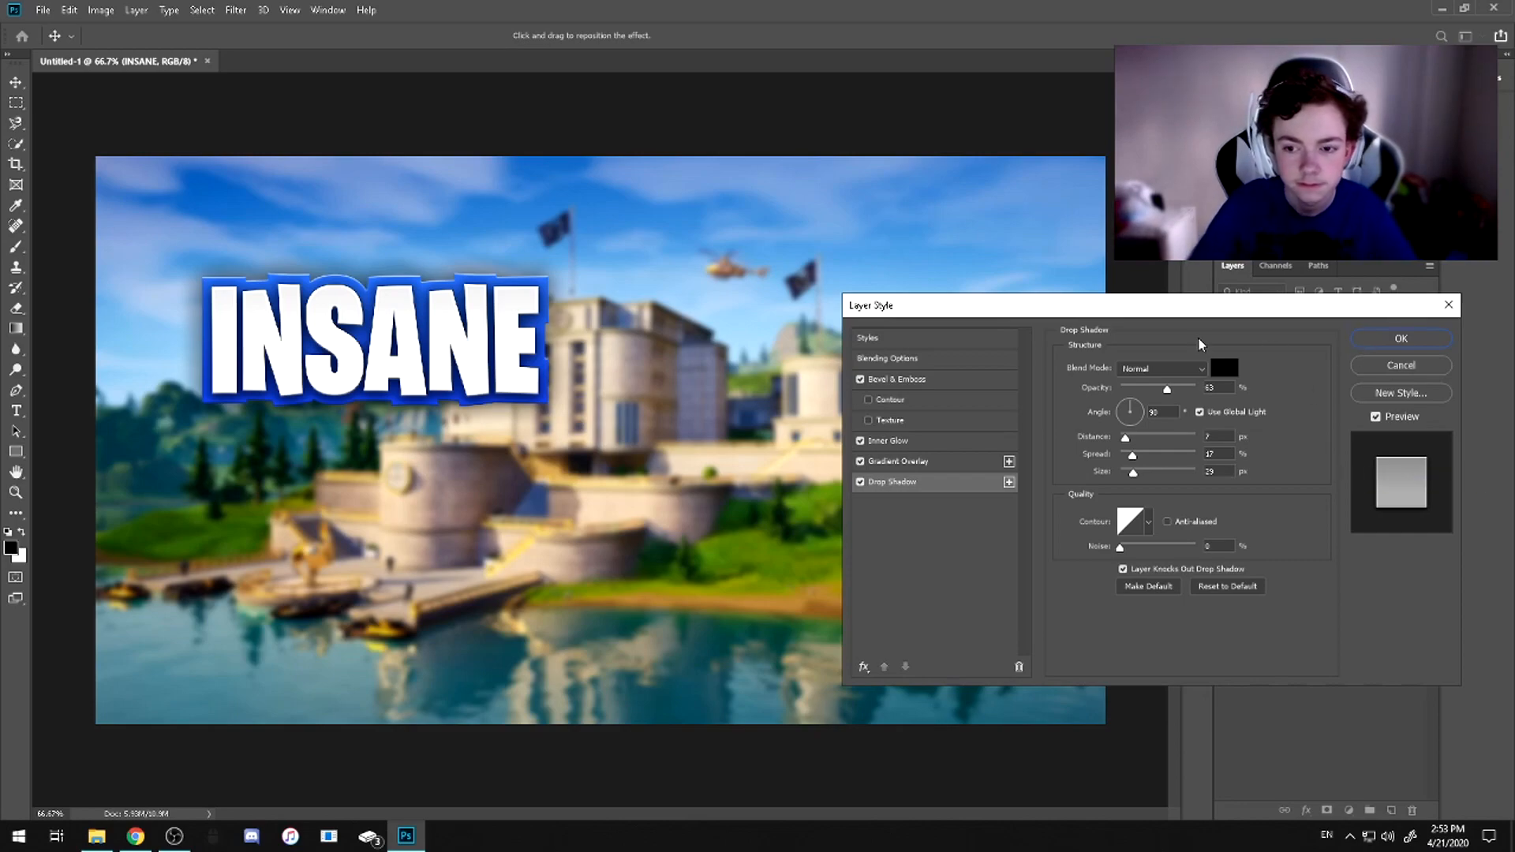
Accept the RAW style effects on the INSANE text layer without saving them as a new style
{"action": "left_click", "coordinate": [1401, 393]}
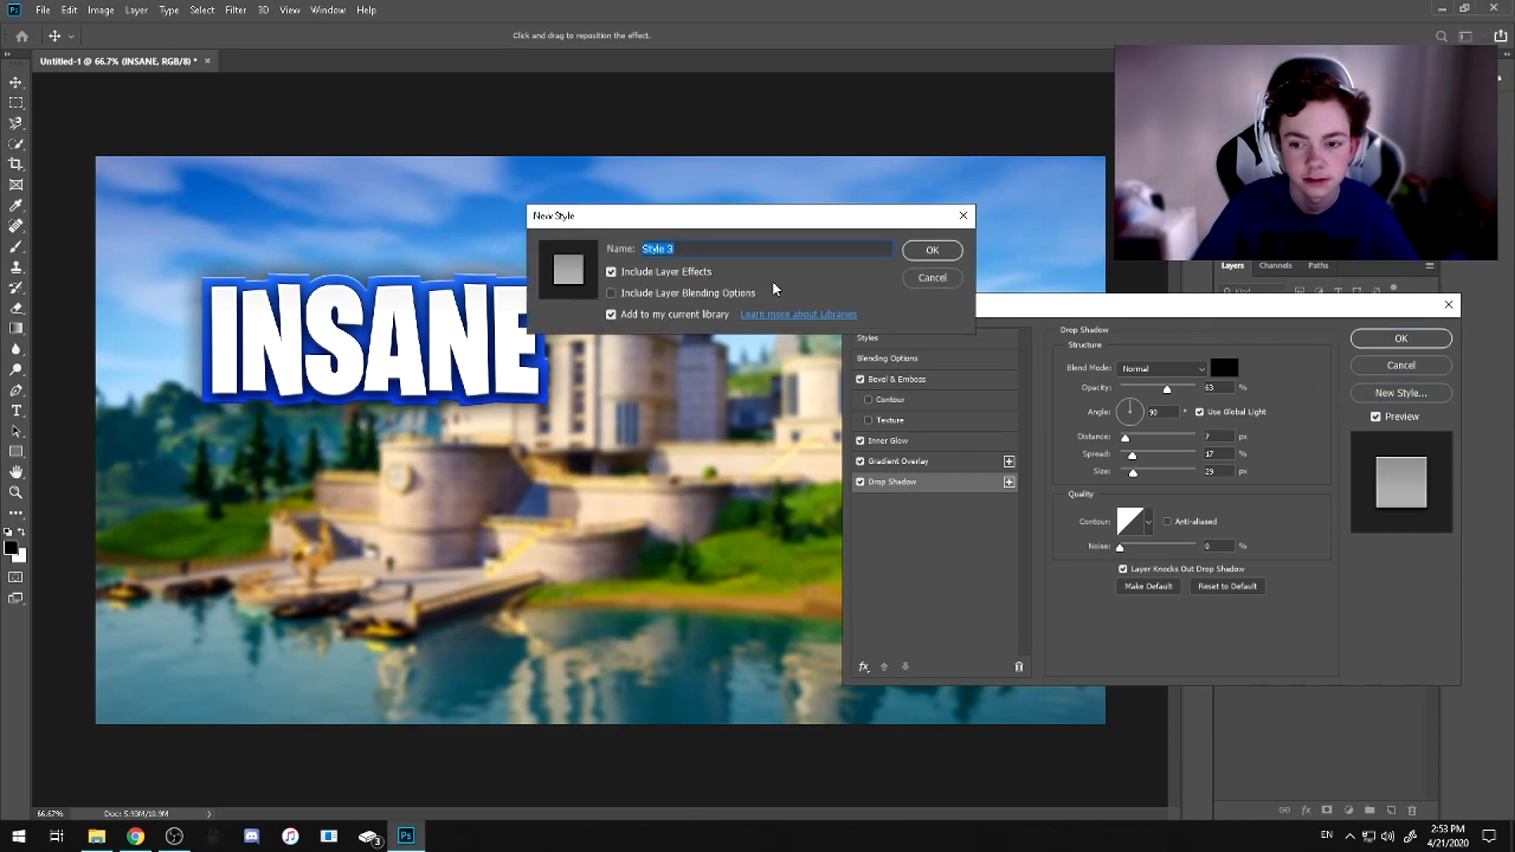
{"action": "left_click", "coordinate": [932, 278]}
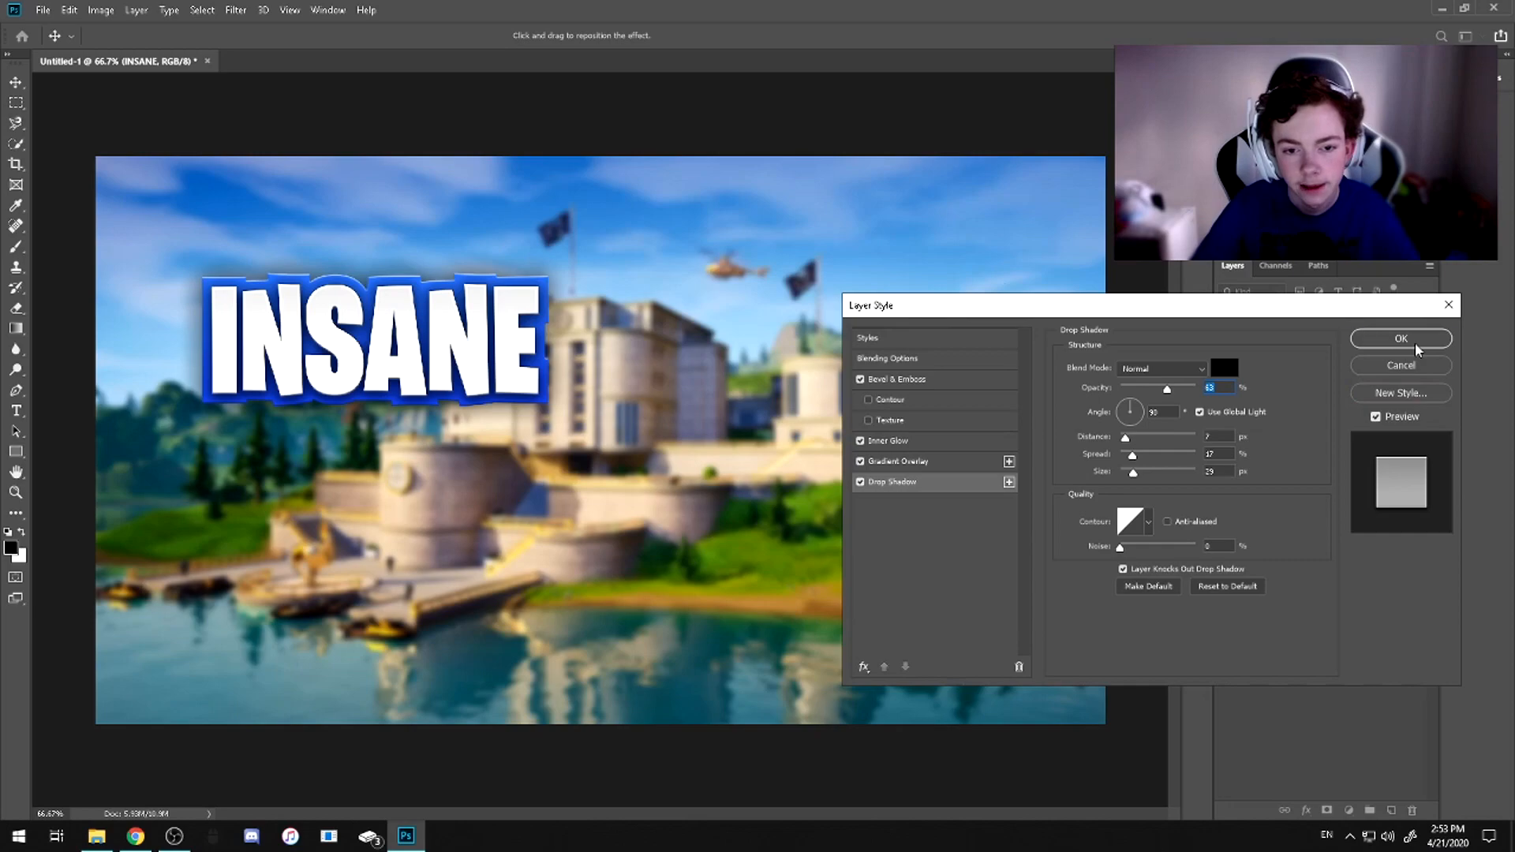
{"action": "left_click", "coordinate": [1405, 339]}
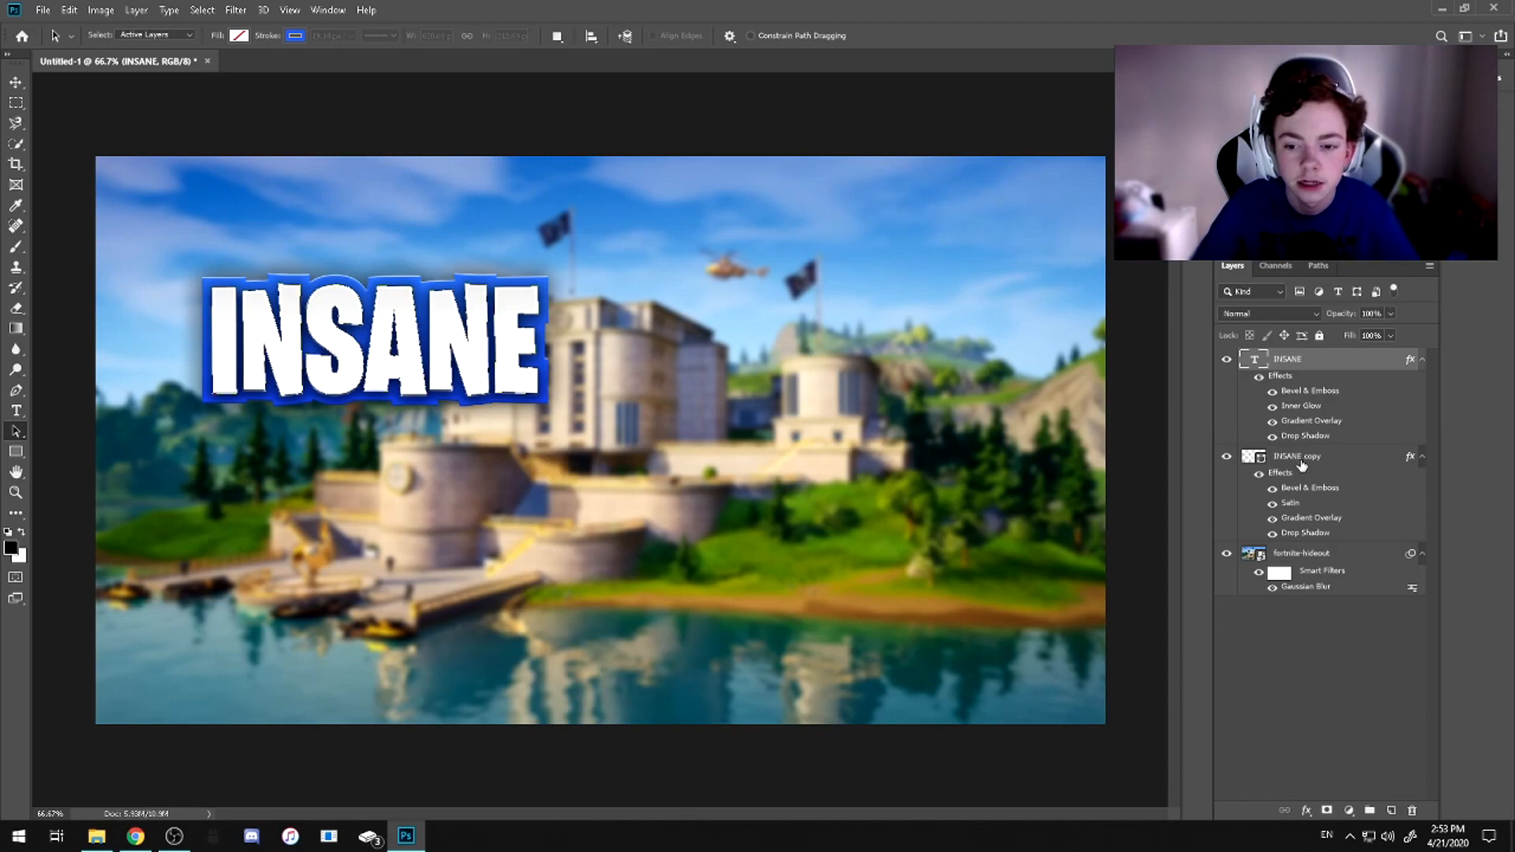
Merge the INSANE text layer with INSANE copy, then enlarge the merged title and tilt it slightly counter-clockwise
{"action": "left_click", "coordinate": [1302, 462], "text": "ctrl"}
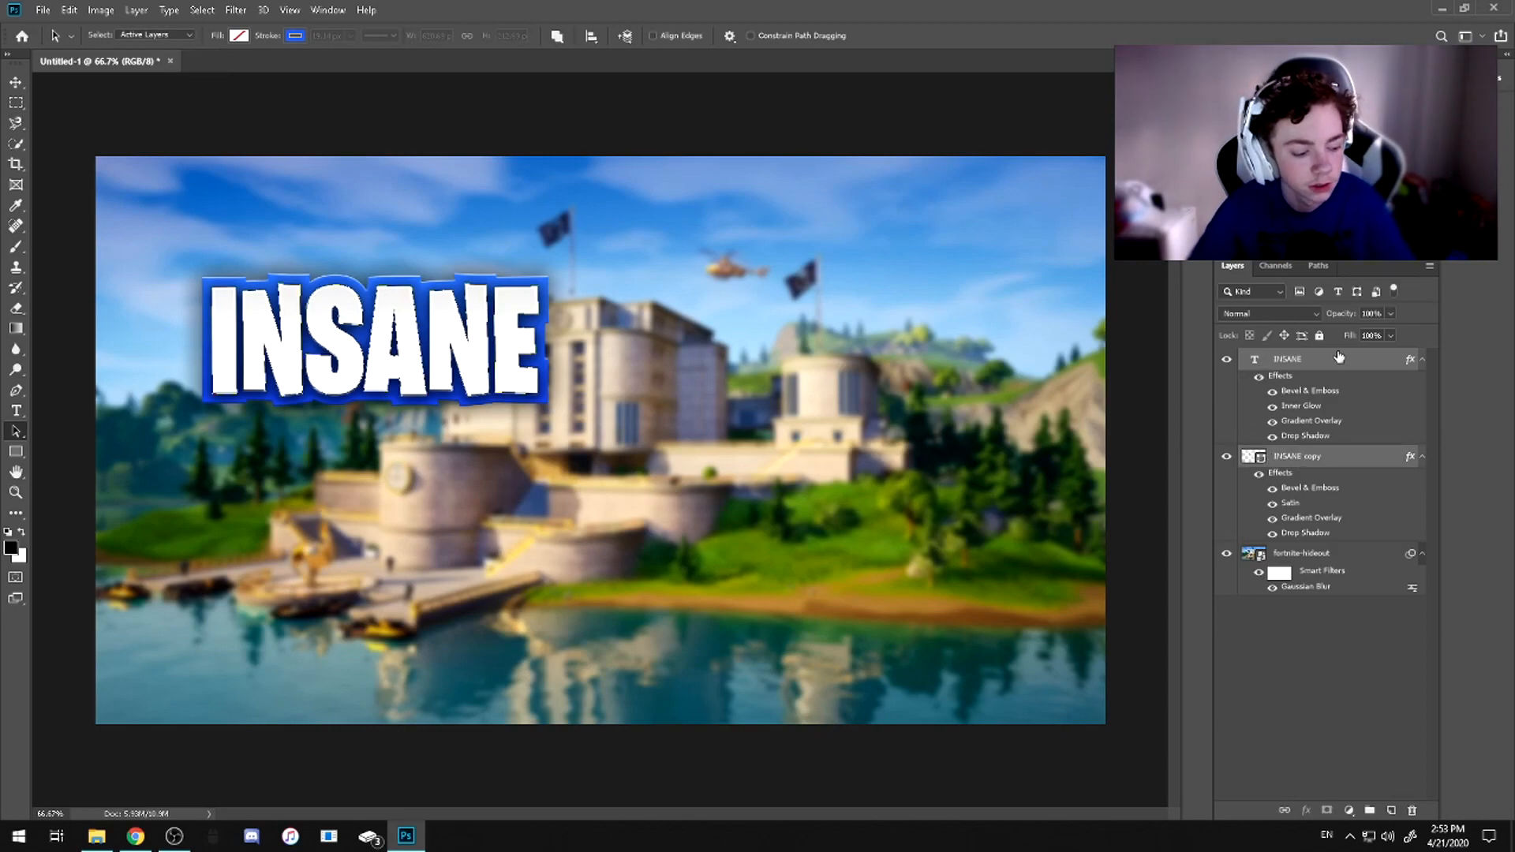
{"action": "key", "text": "ctrl+e"}
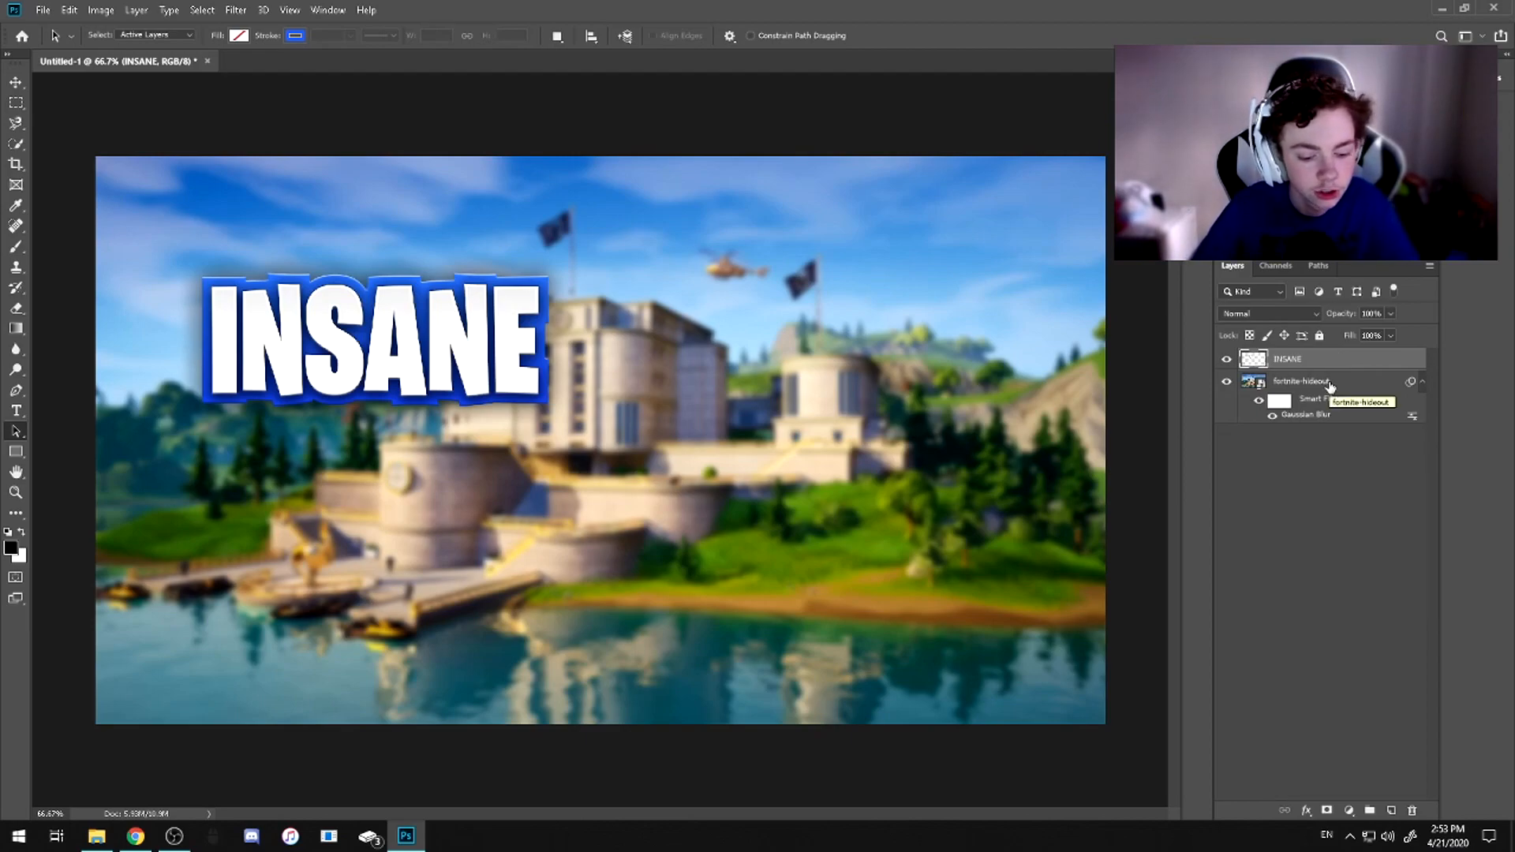
{"action": "key", "text": "ctrl+t"}
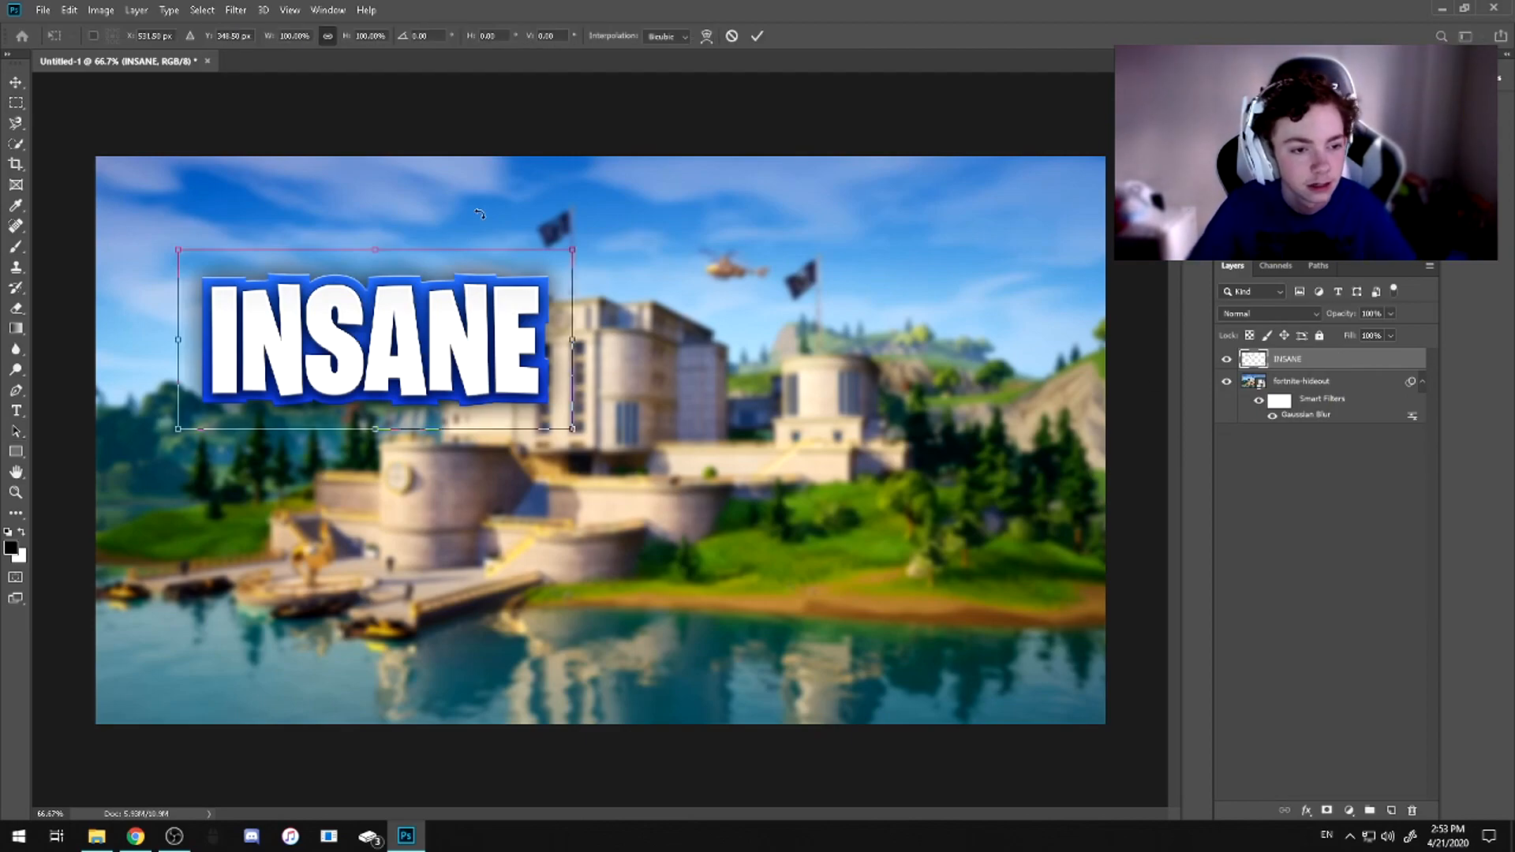
{"action": "left_click_drag", "start_coordinate": [403, 318], "coordinate": [449, 305]}
{"action": "left_click_drag", "start_coordinate": [490, 211], "coordinate": [483, 212]}
{"action": "left_click_drag", "start_coordinate": [502, 345], "coordinate": [469, 319]}
{"action": "left_click_drag", "start_coordinate": [595, 297], "coordinate": [689, 288]}
{"action": "left_click_drag", "start_coordinate": [518, 323], "coordinate": [463, 342]}
{"action": "key", "text": "Return"}
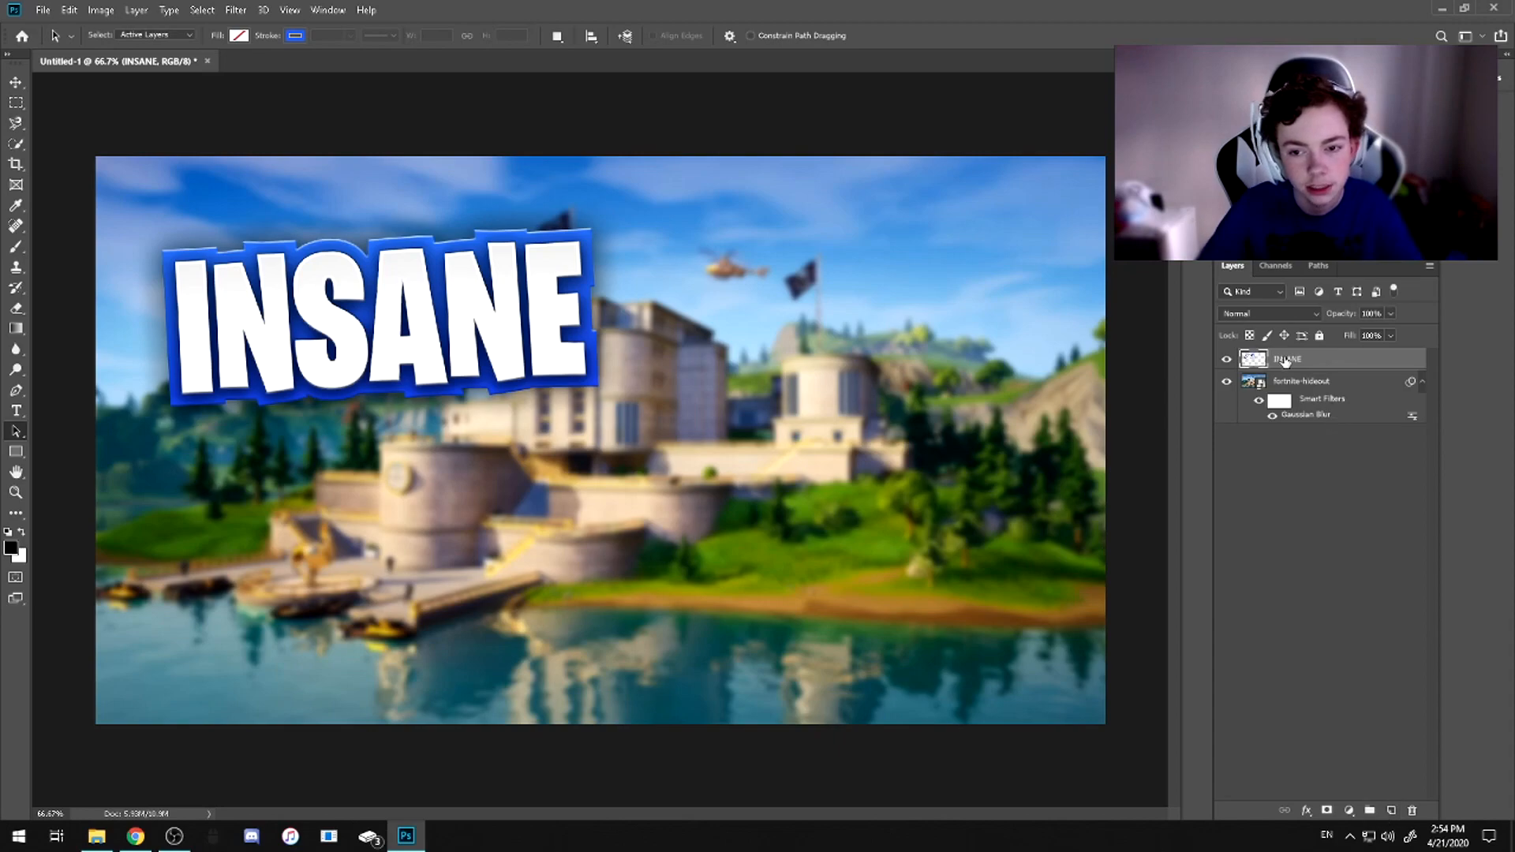
Add a new layer above INSANE and set up a Soft Round brush of about 330 px with 0% hardness
{"action": "left_click", "coordinate": [1391, 811]}
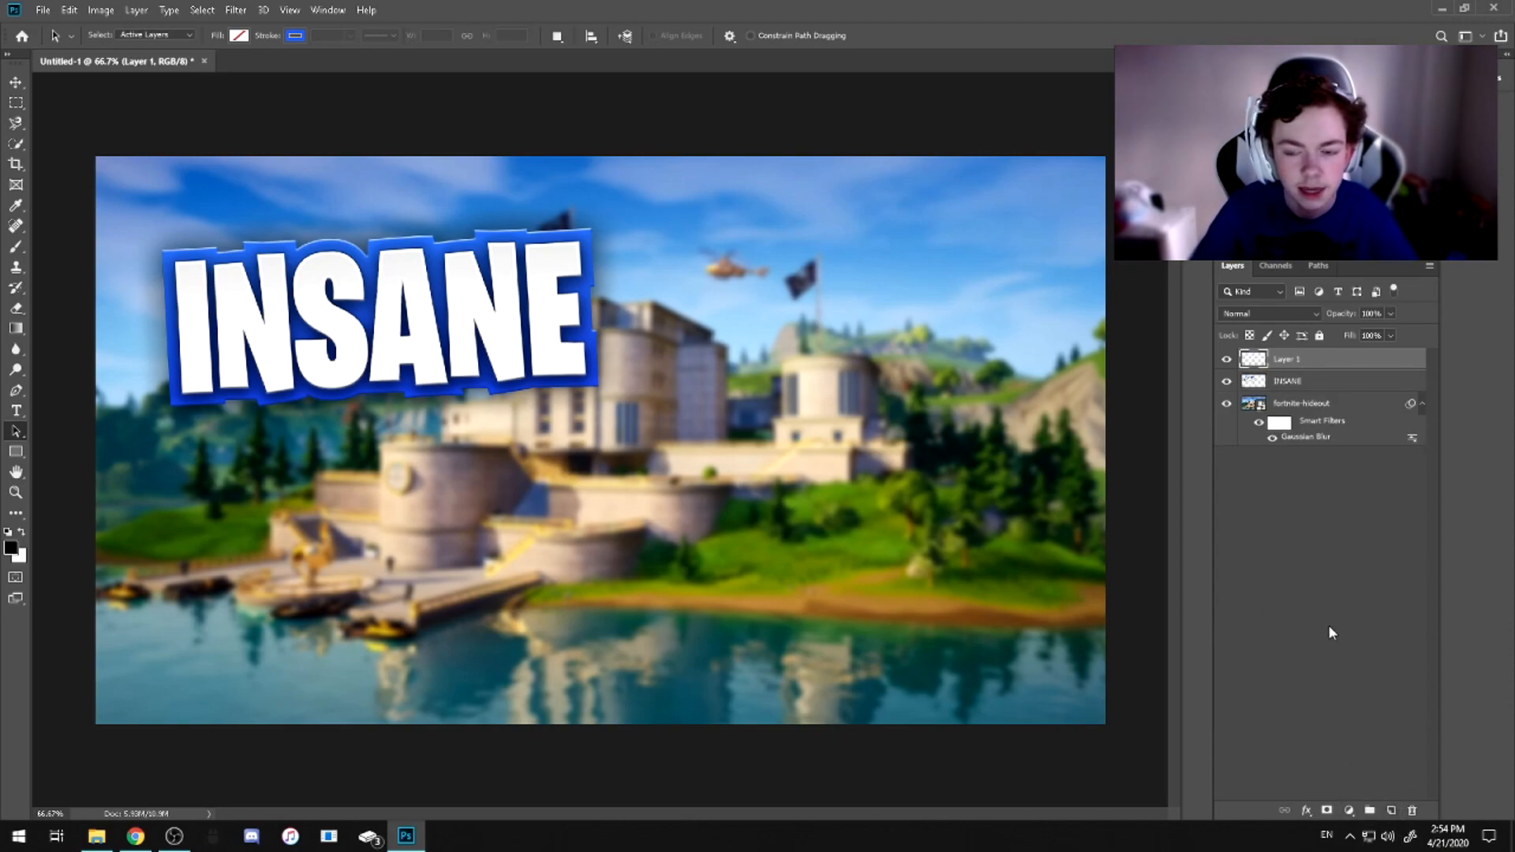
{"action": "left_click", "coordinate": [1302, 589]}
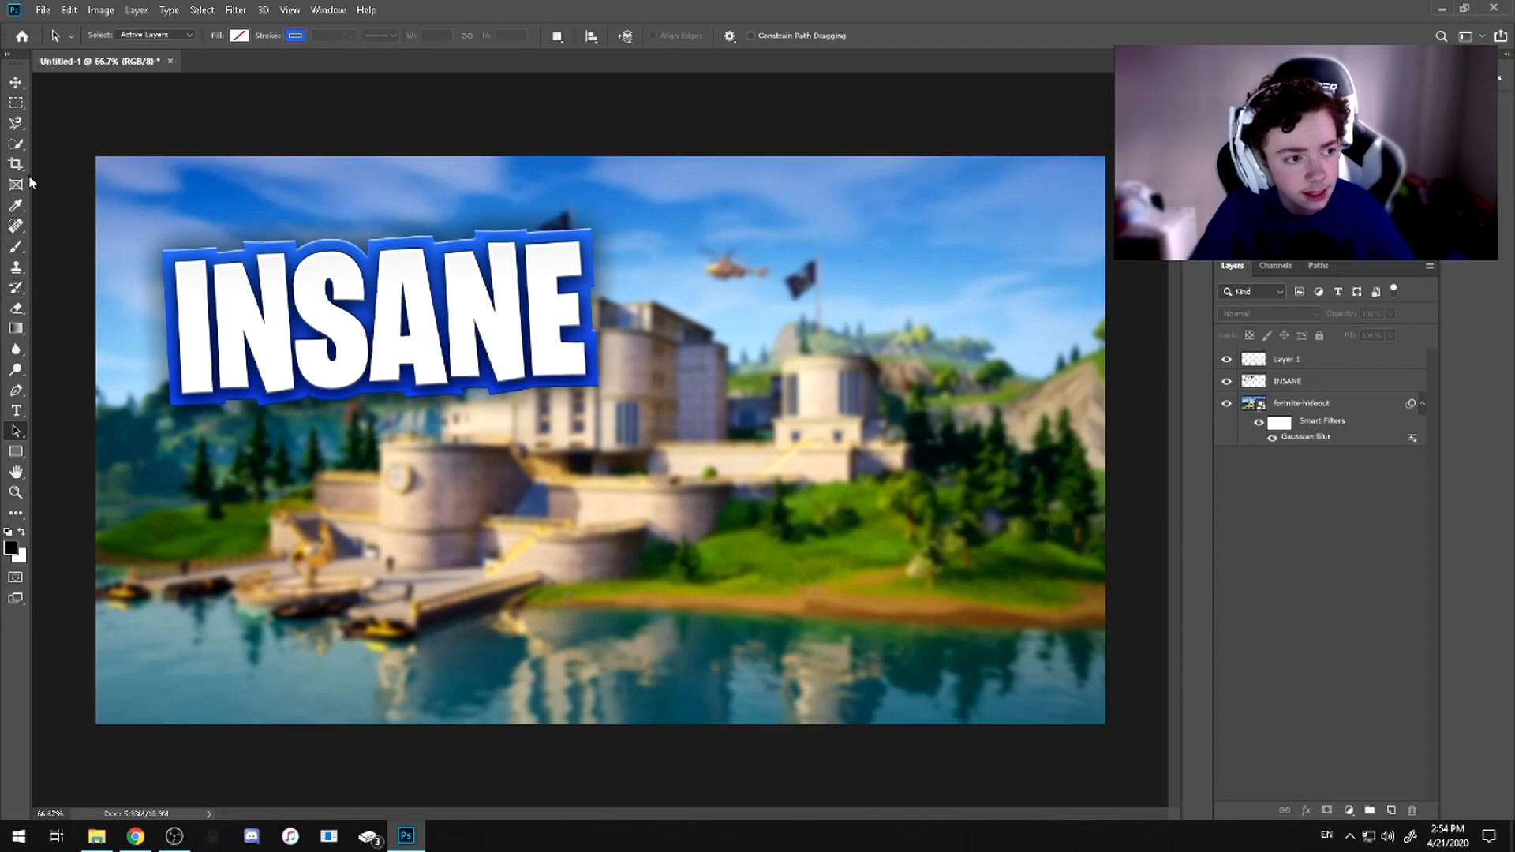
{"action": "left_click", "coordinate": [17, 247]}
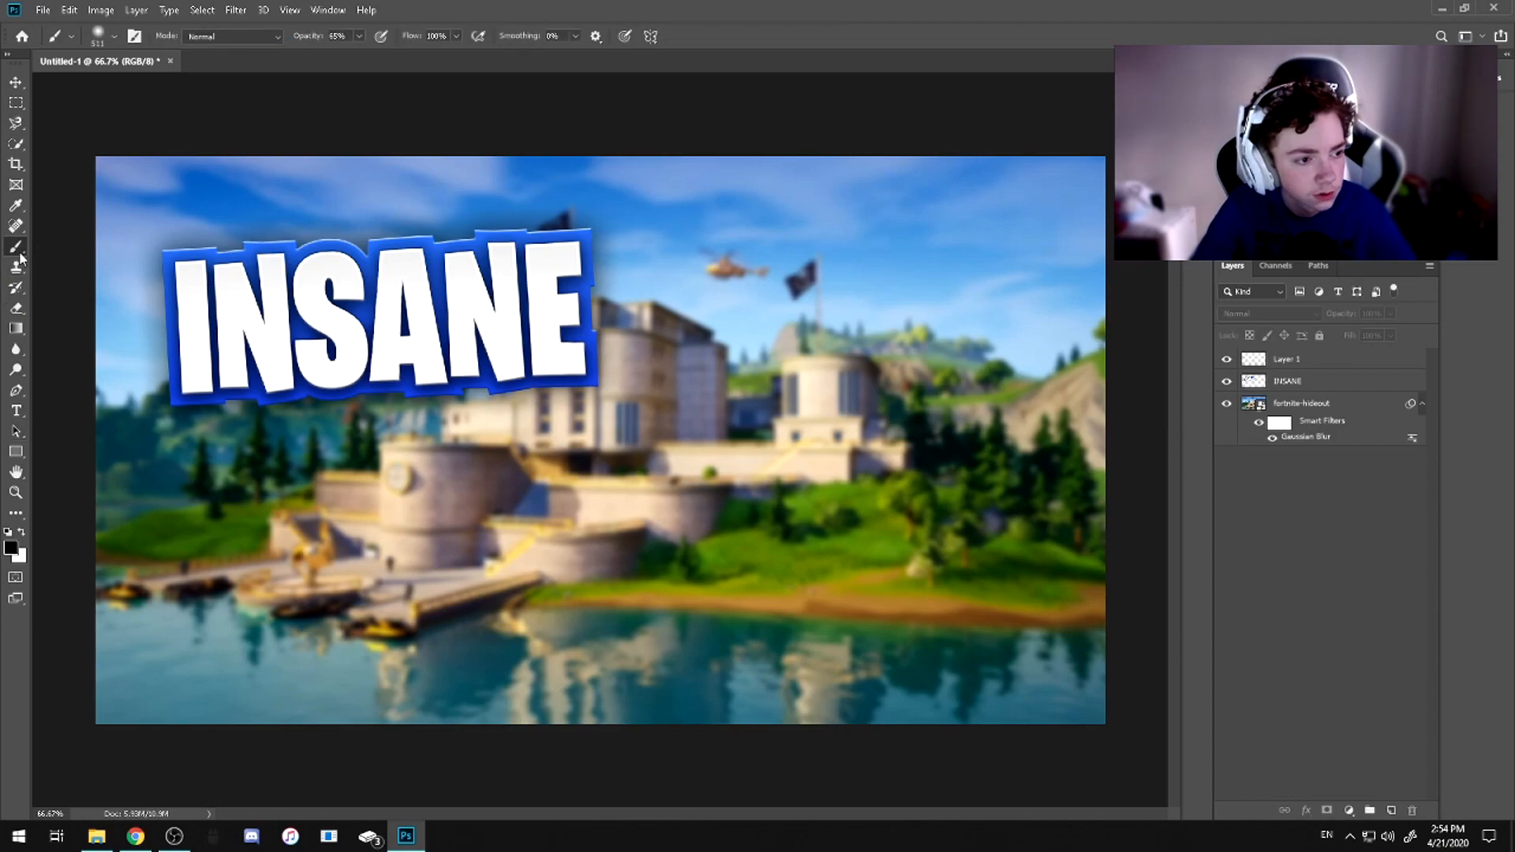
{"action": "left_click", "coordinate": [439, 347]}
{"action": "left_click", "coordinate": [753, 311]}
{"action": "left_click", "coordinate": [1342, 363]}
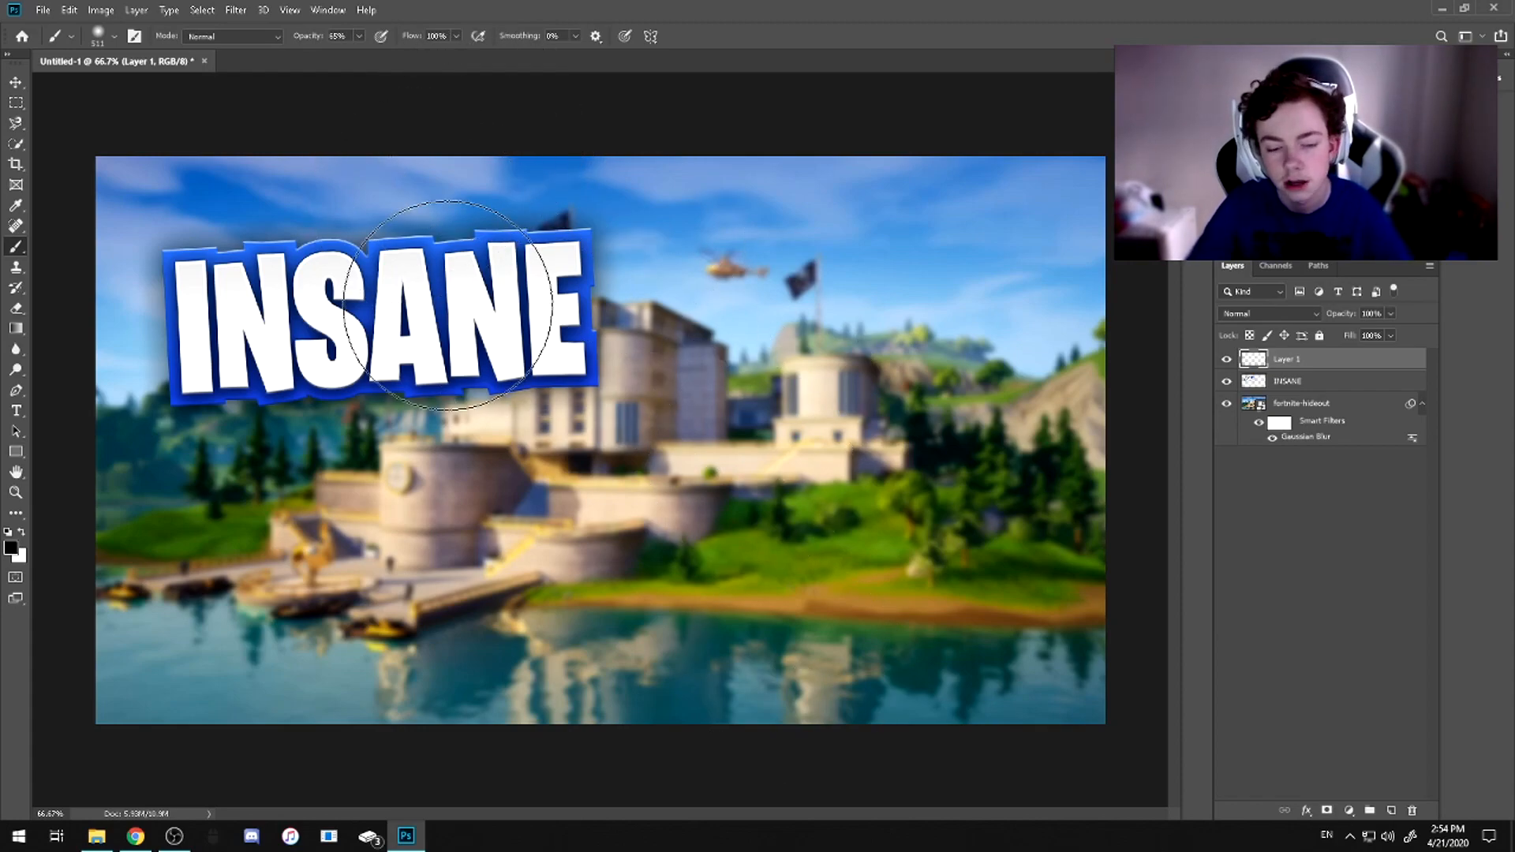
{"action": "left_click", "coordinate": [113, 35]}
{"action": "left_click_drag", "start_coordinate": [167, 82], "coordinate": [167, 88]}
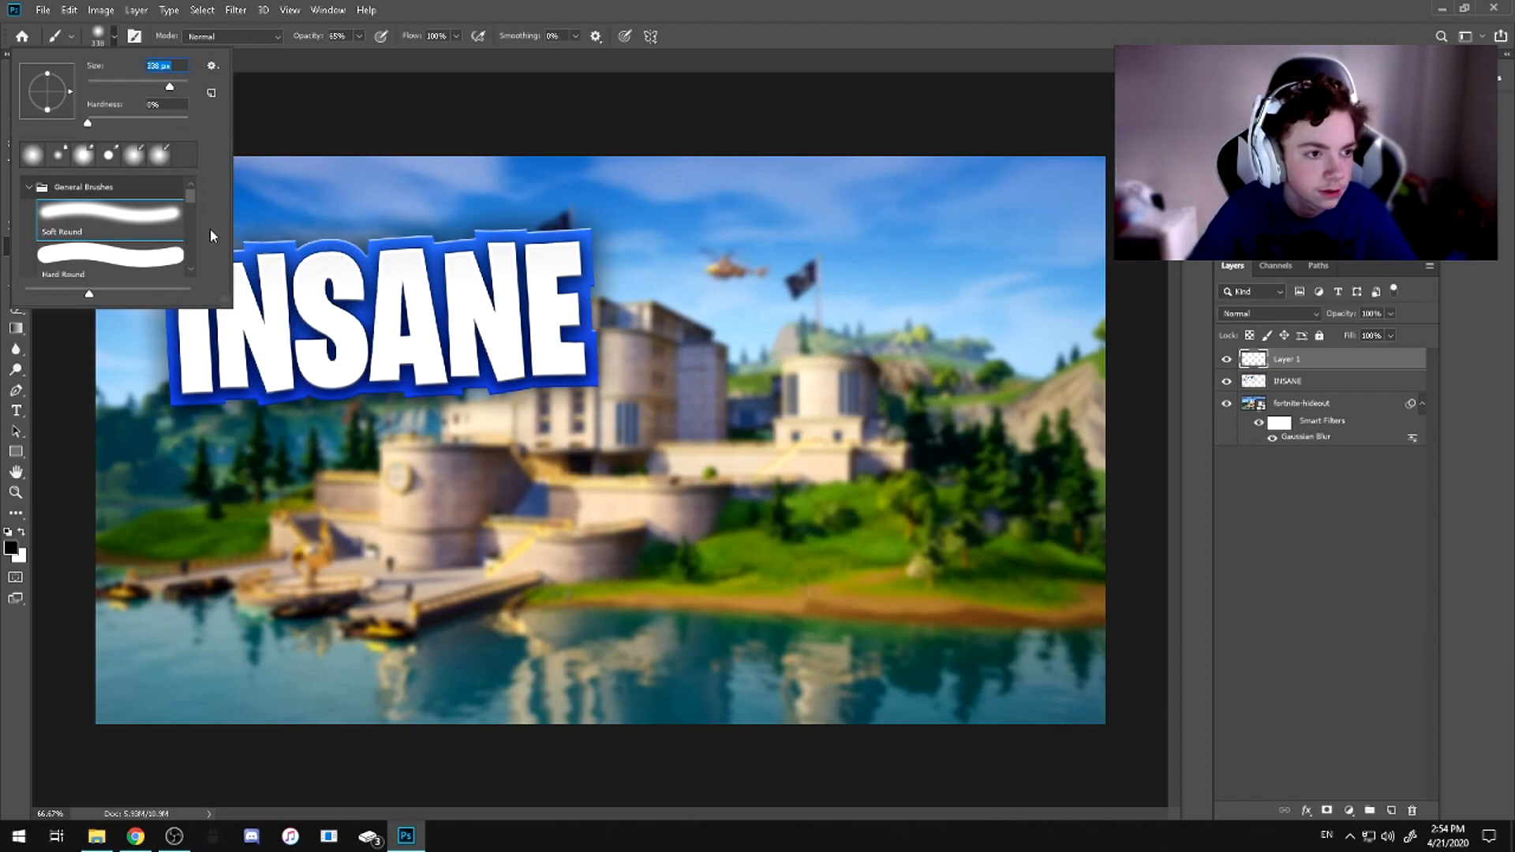
{"action": "left_click", "coordinate": [115, 36]}
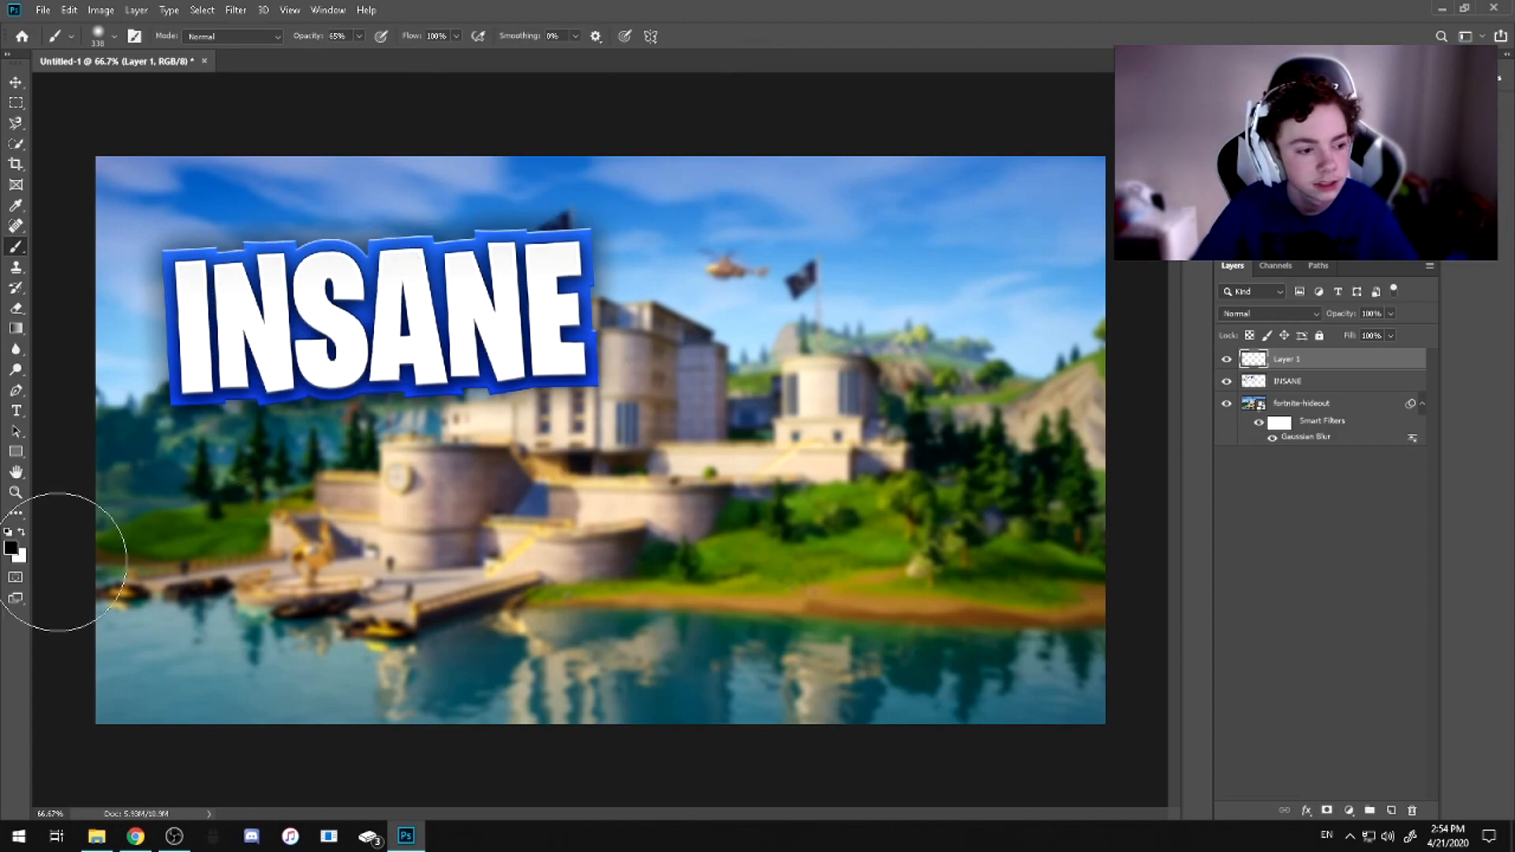
Set the brush's foreground colour to bright blue 007efe
{"action": "left_click", "coordinate": [11, 550]}
{"action": "left_click_drag", "start_coordinate": [1272, 541], "coordinate": [1272, 548]}
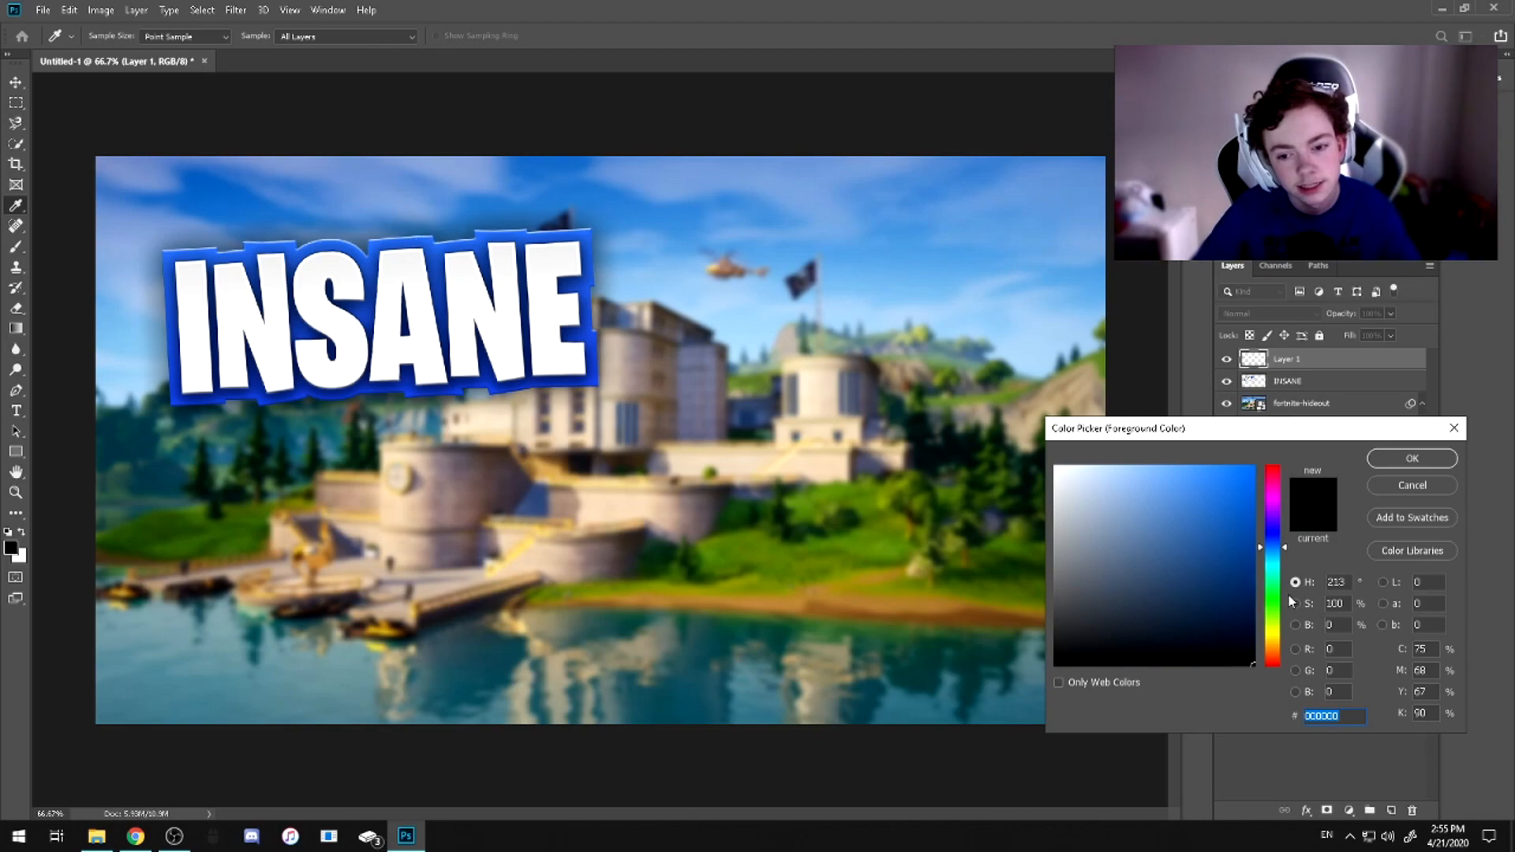
{"action": "left_click_drag", "start_coordinate": [1275, 545], "coordinate": [1272, 549]}
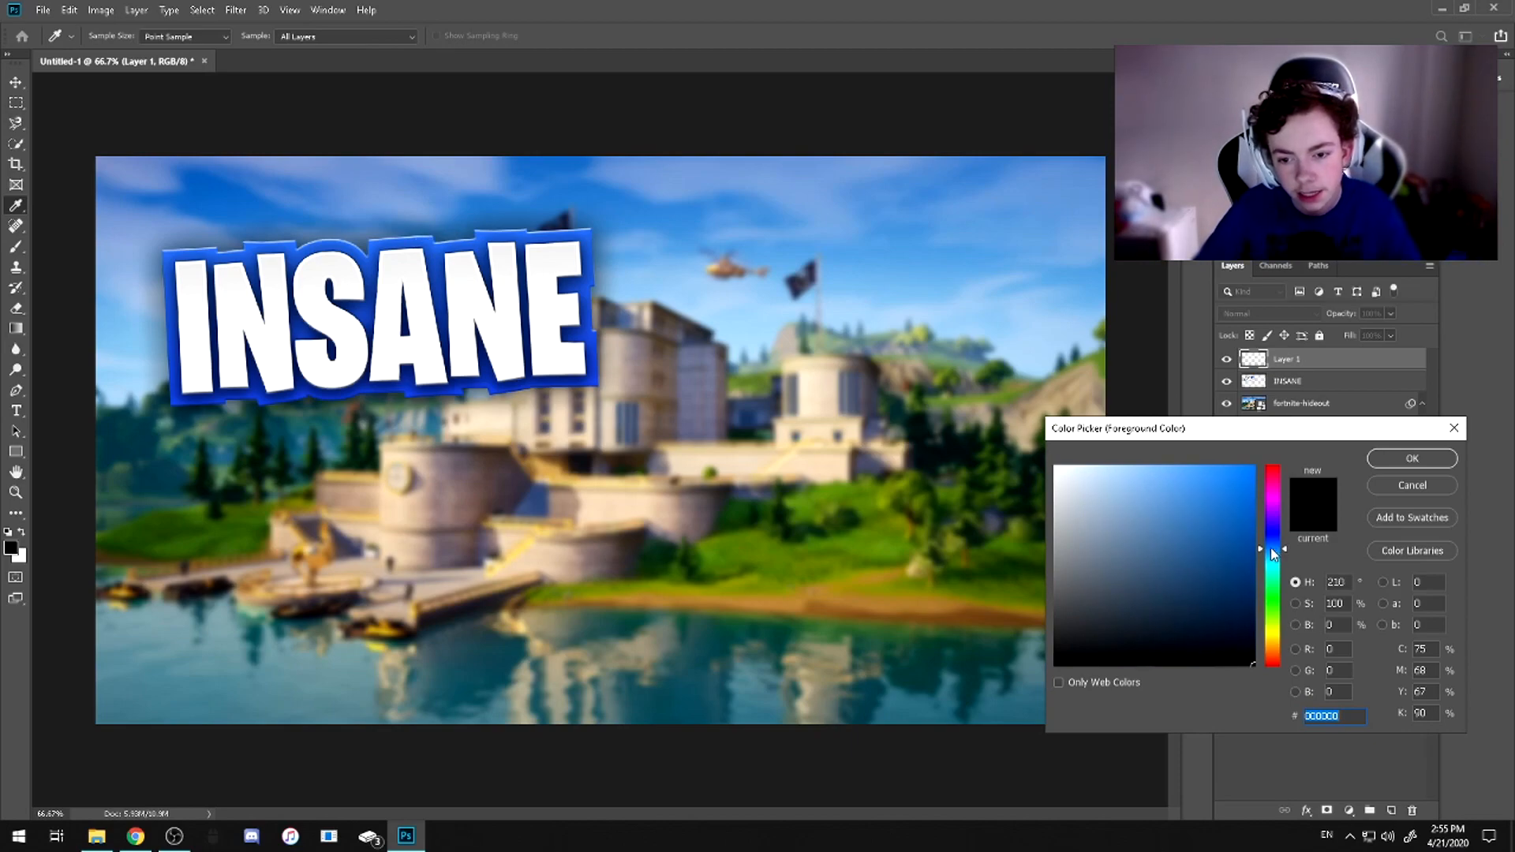
{"action": "left_click", "coordinate": [1253, 467]}
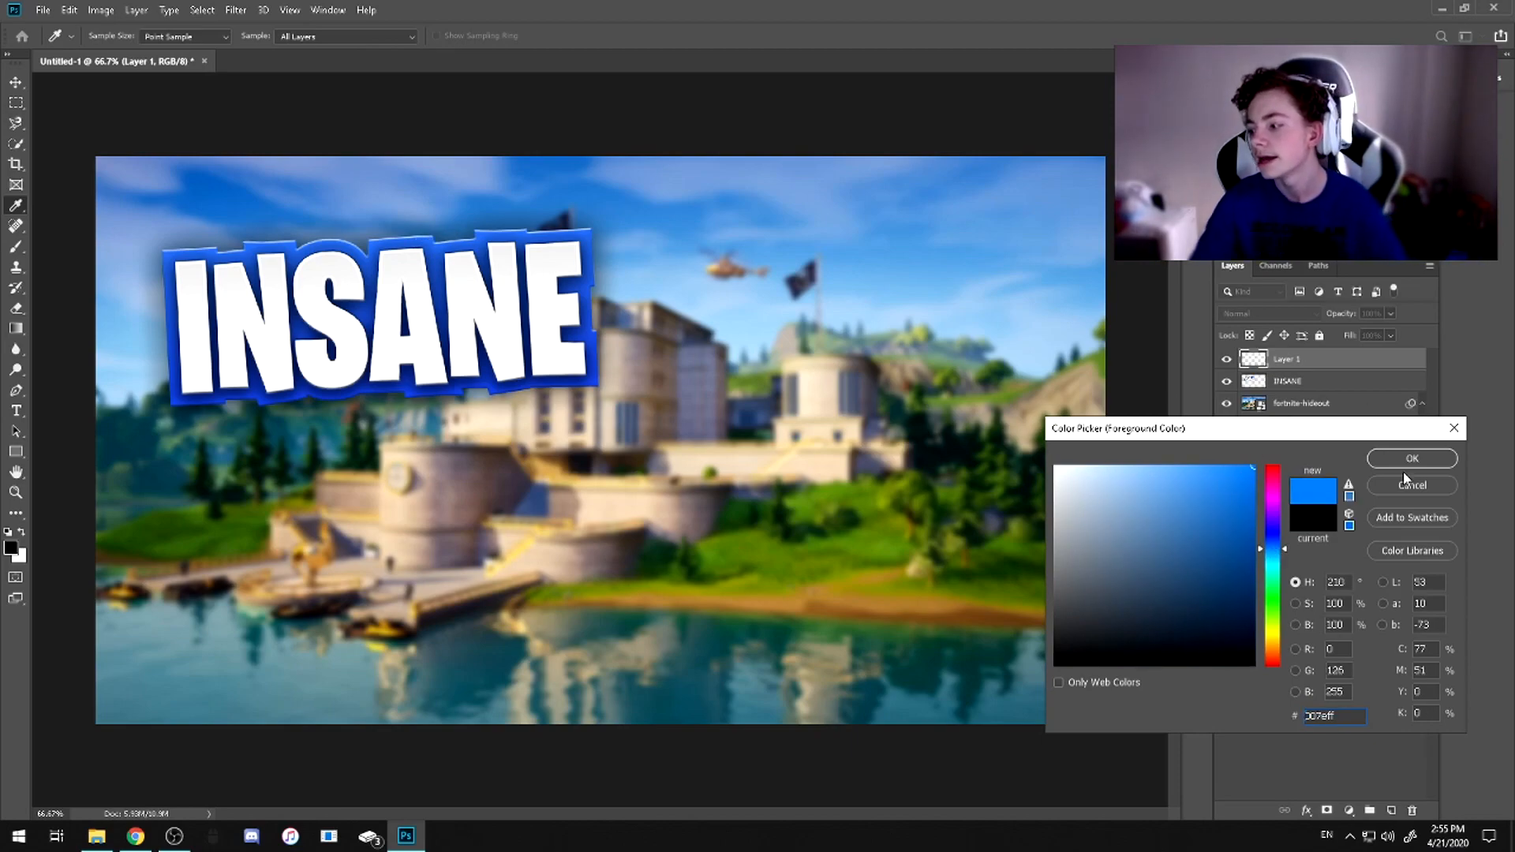
{"action": "scroll", "coordinate": [1372, 544], "scroll_direction": "down", "scroll_amount": 1}
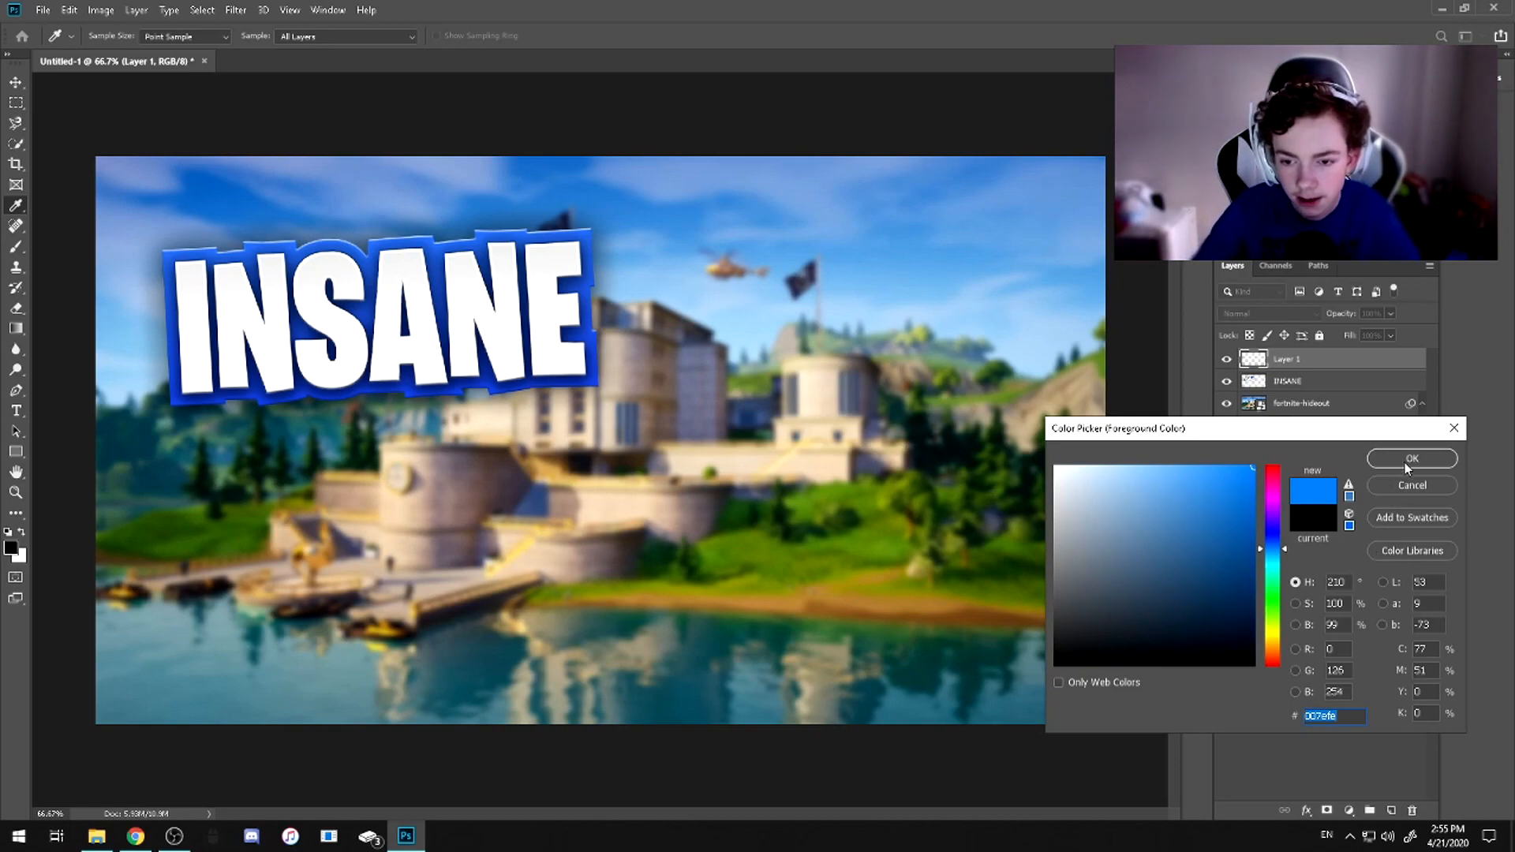
{"action": "left_click", "coordinate": [1410, 459]}
{"action": "key", "text": "b"}
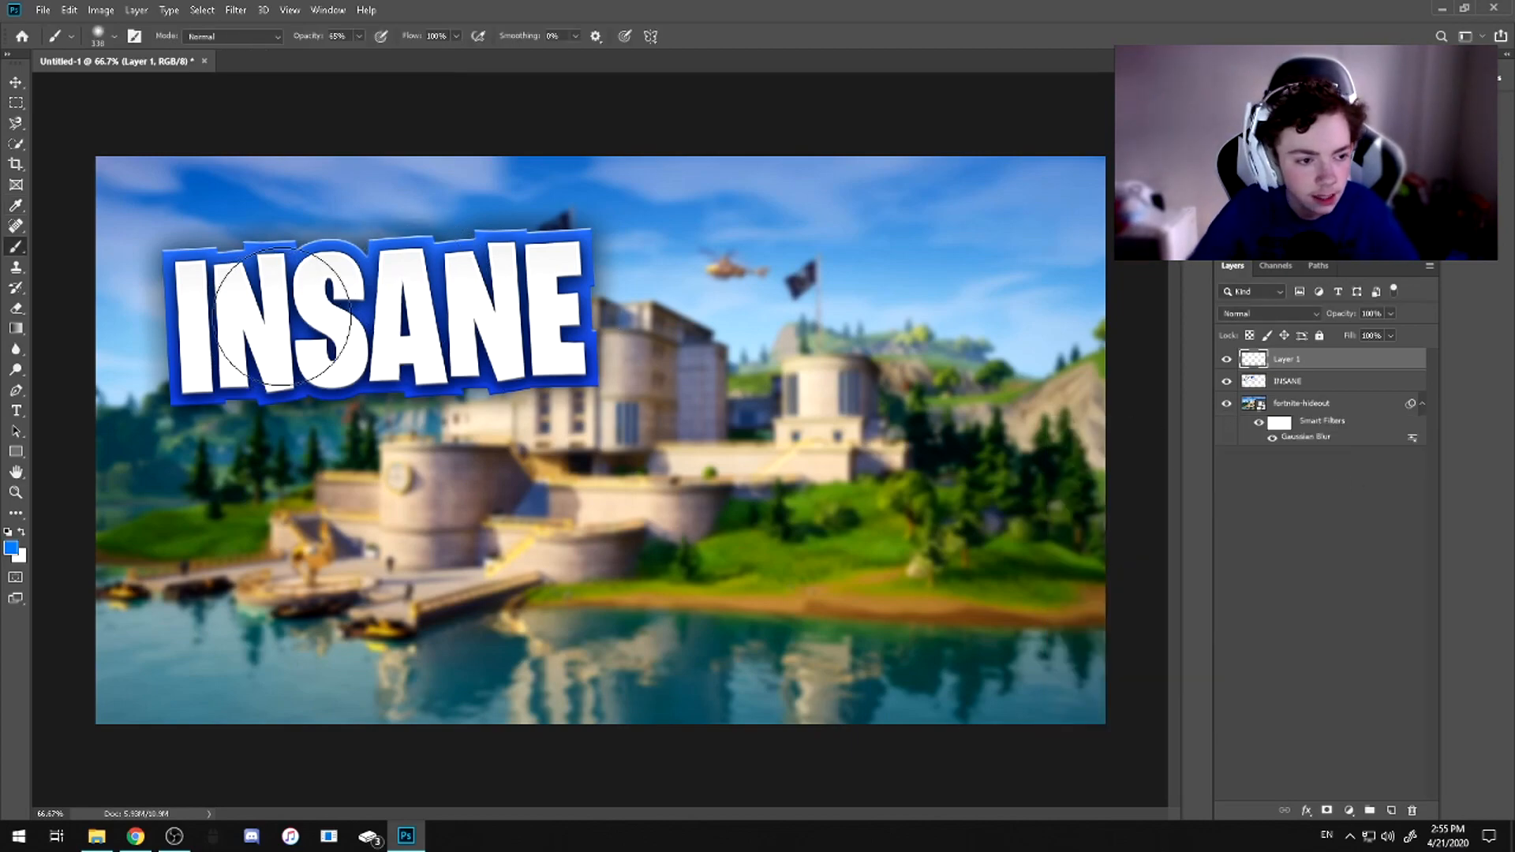
Paint three soft blue dabs across the INSANE lettering on Layer 1
{"action": "left_click", "coordinate": [269, 320]}
{"action": "left_click", "coordinate": [466, 310]}
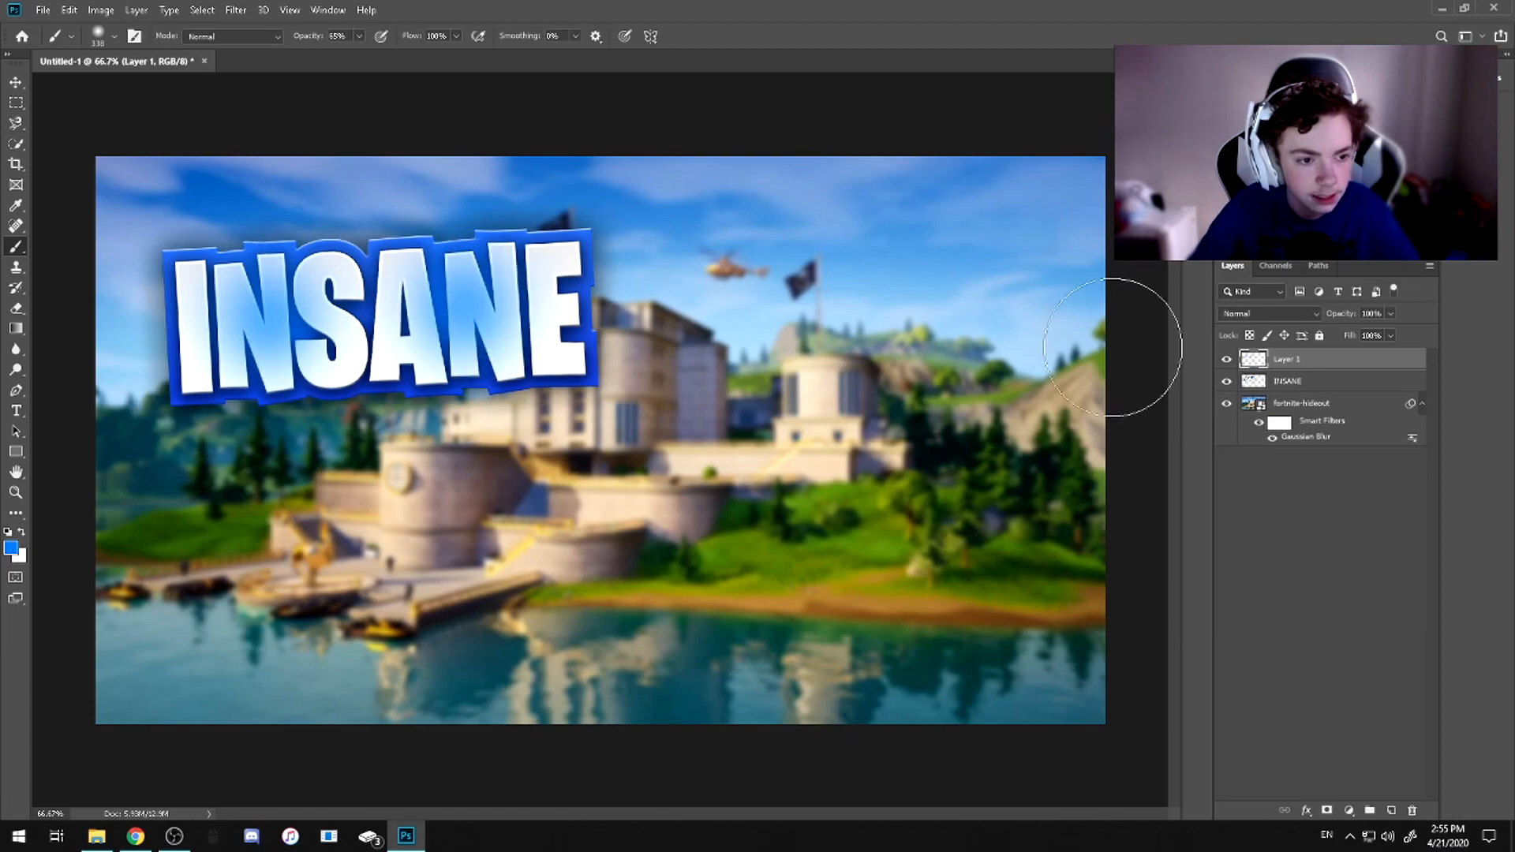
{"action": "left_click", "coordinate": [387, 320]}
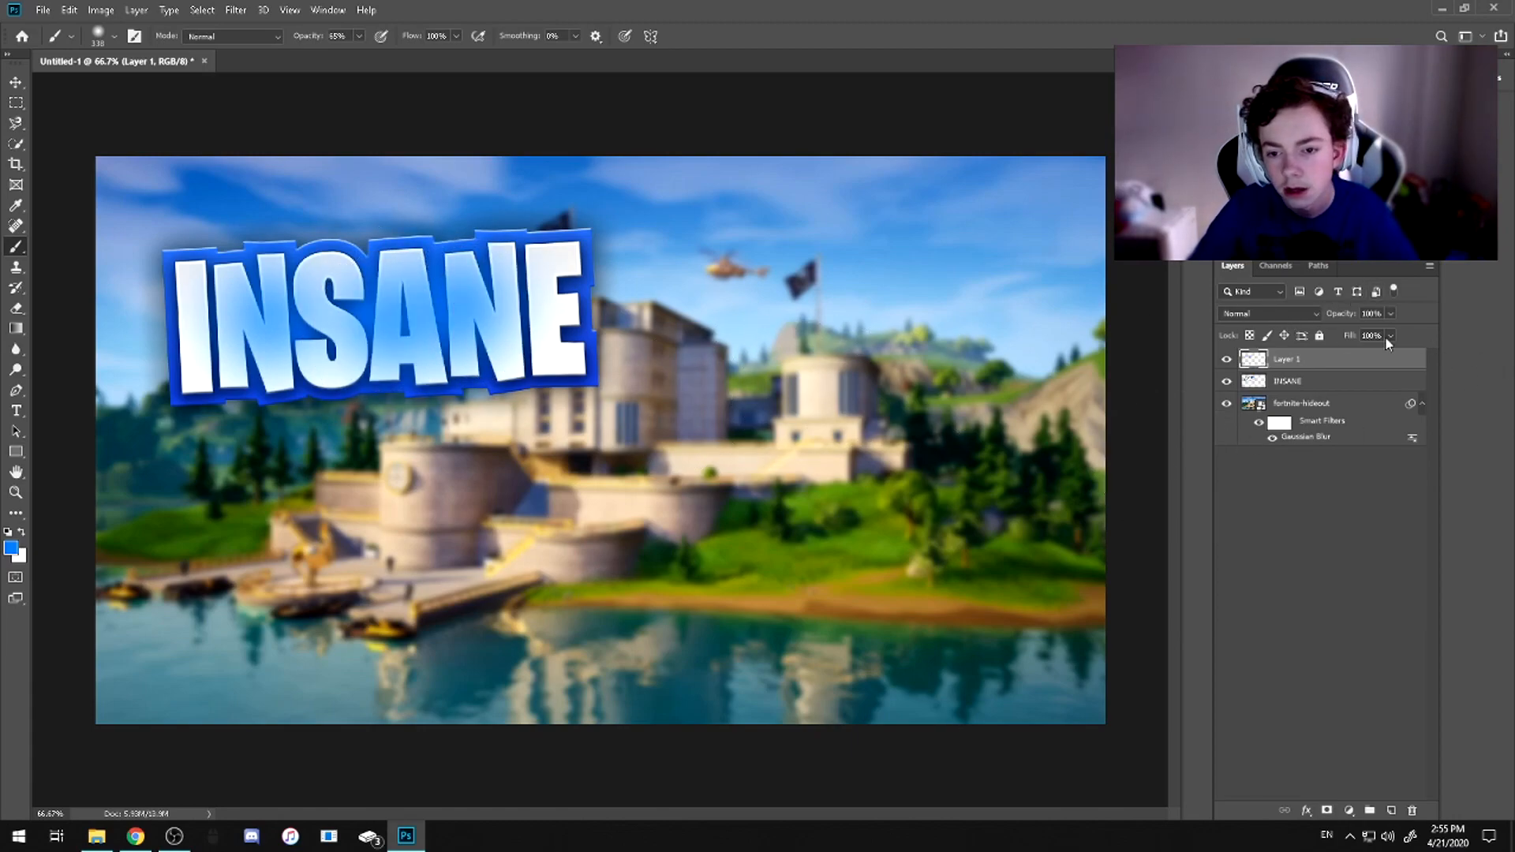
Set Layer 1's blend mode to Linear Dodge (Add) and merge it with the INSANE layer
{"action": "left_click", "coordinate": [1282, 313]}
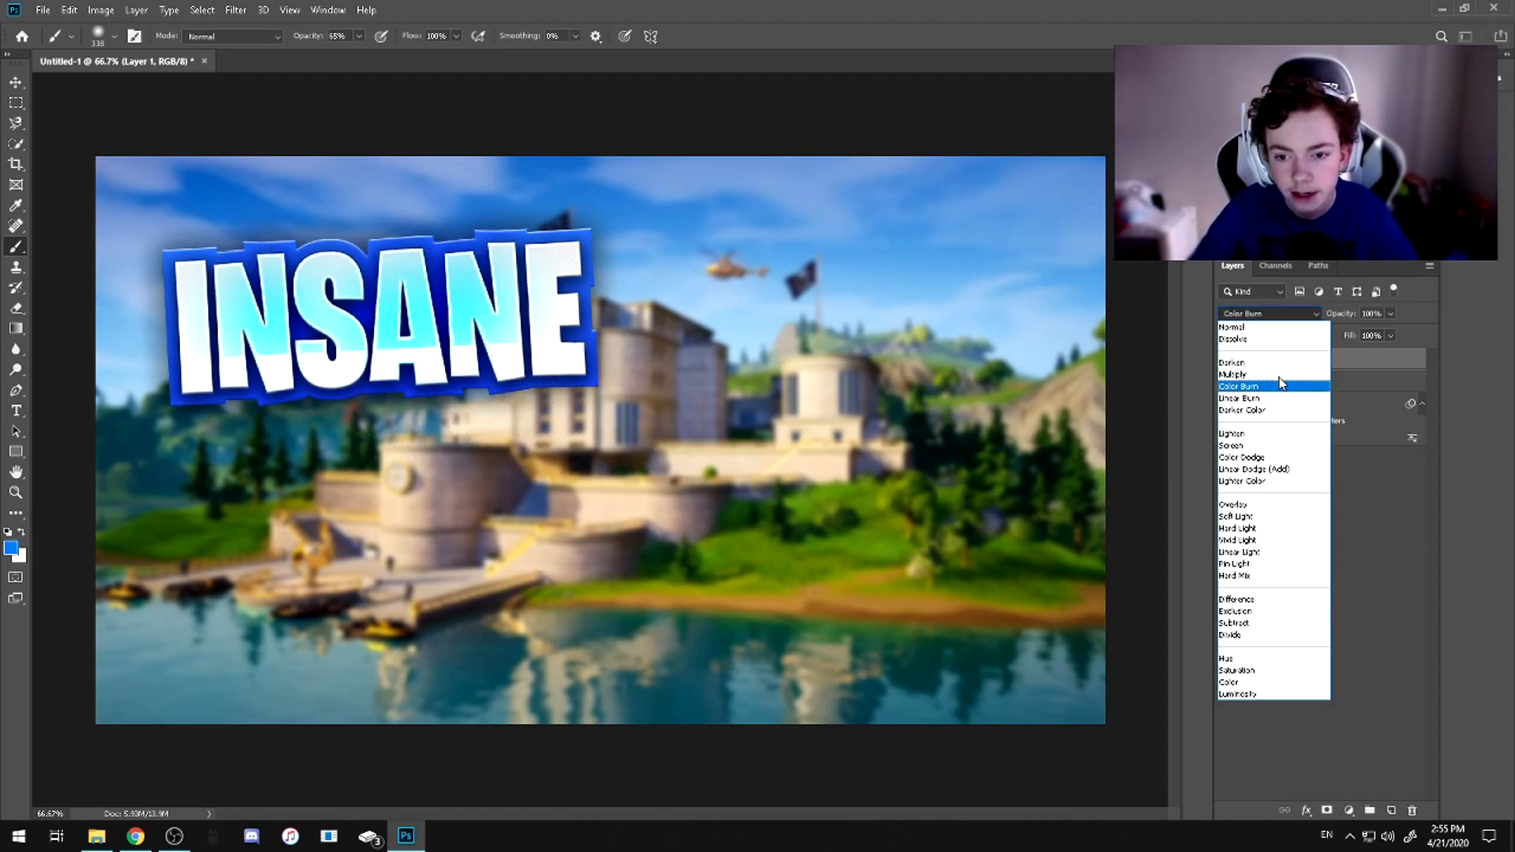
{"action": "left_click", "coordinate": [1253, 468]}
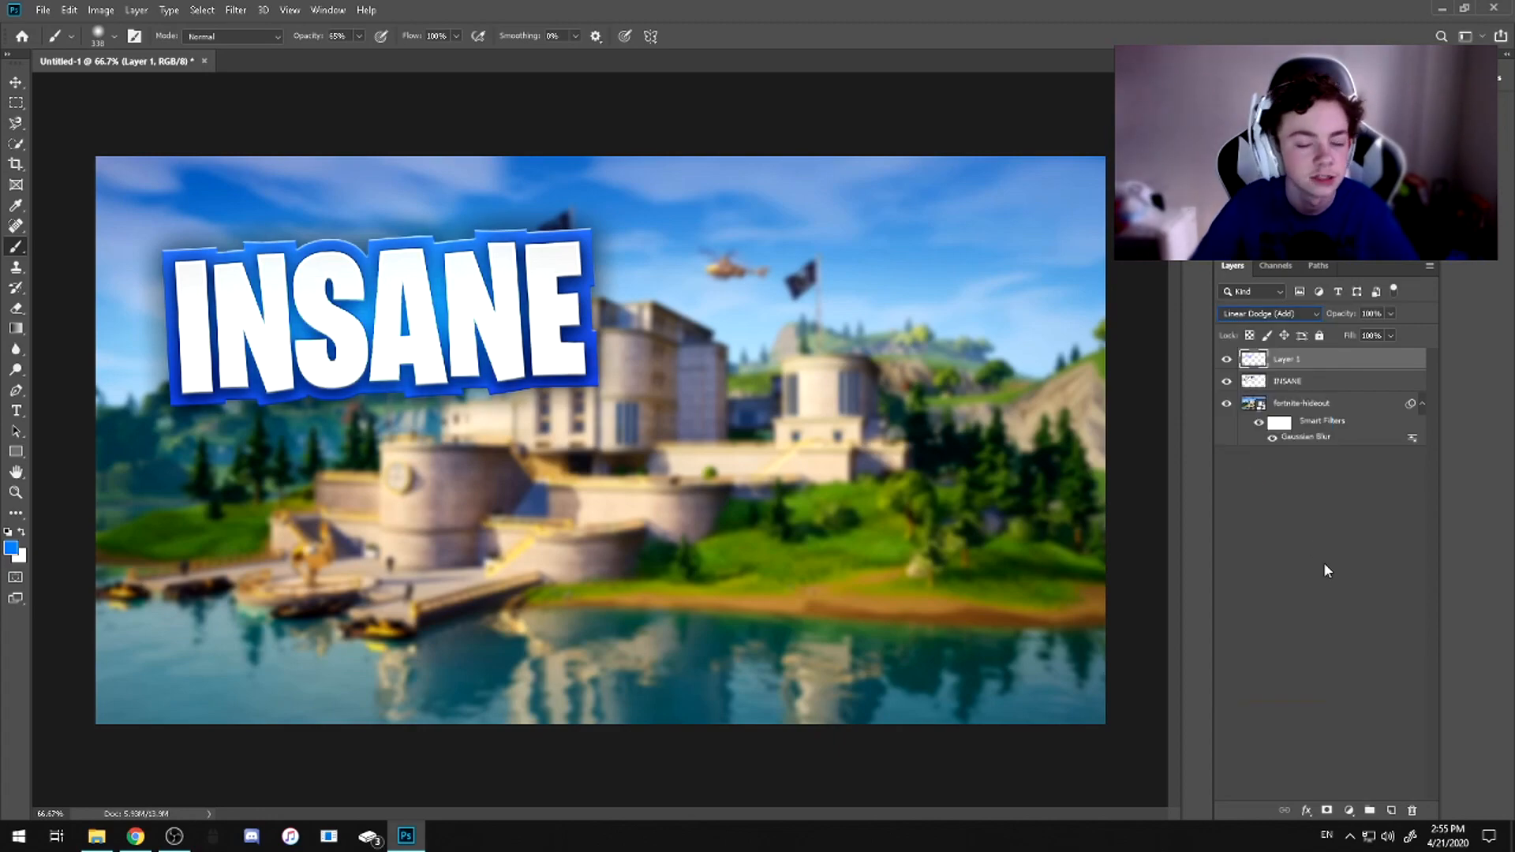
{"action": "left_click", "coordinate": [1287, 381], "text": "shift"}
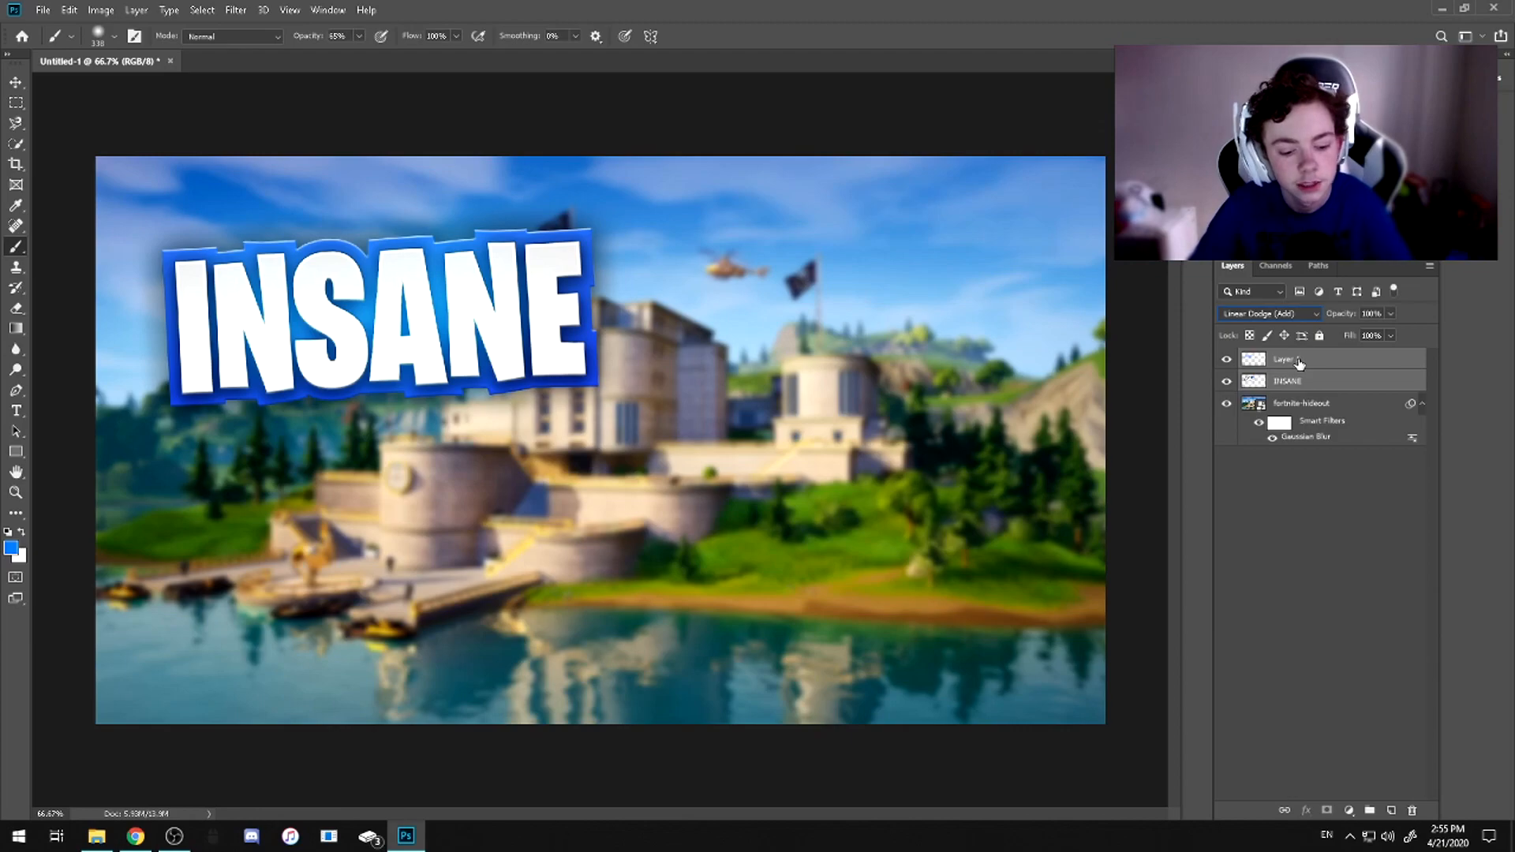
{"action": "key", "text": "ctrl+e"}
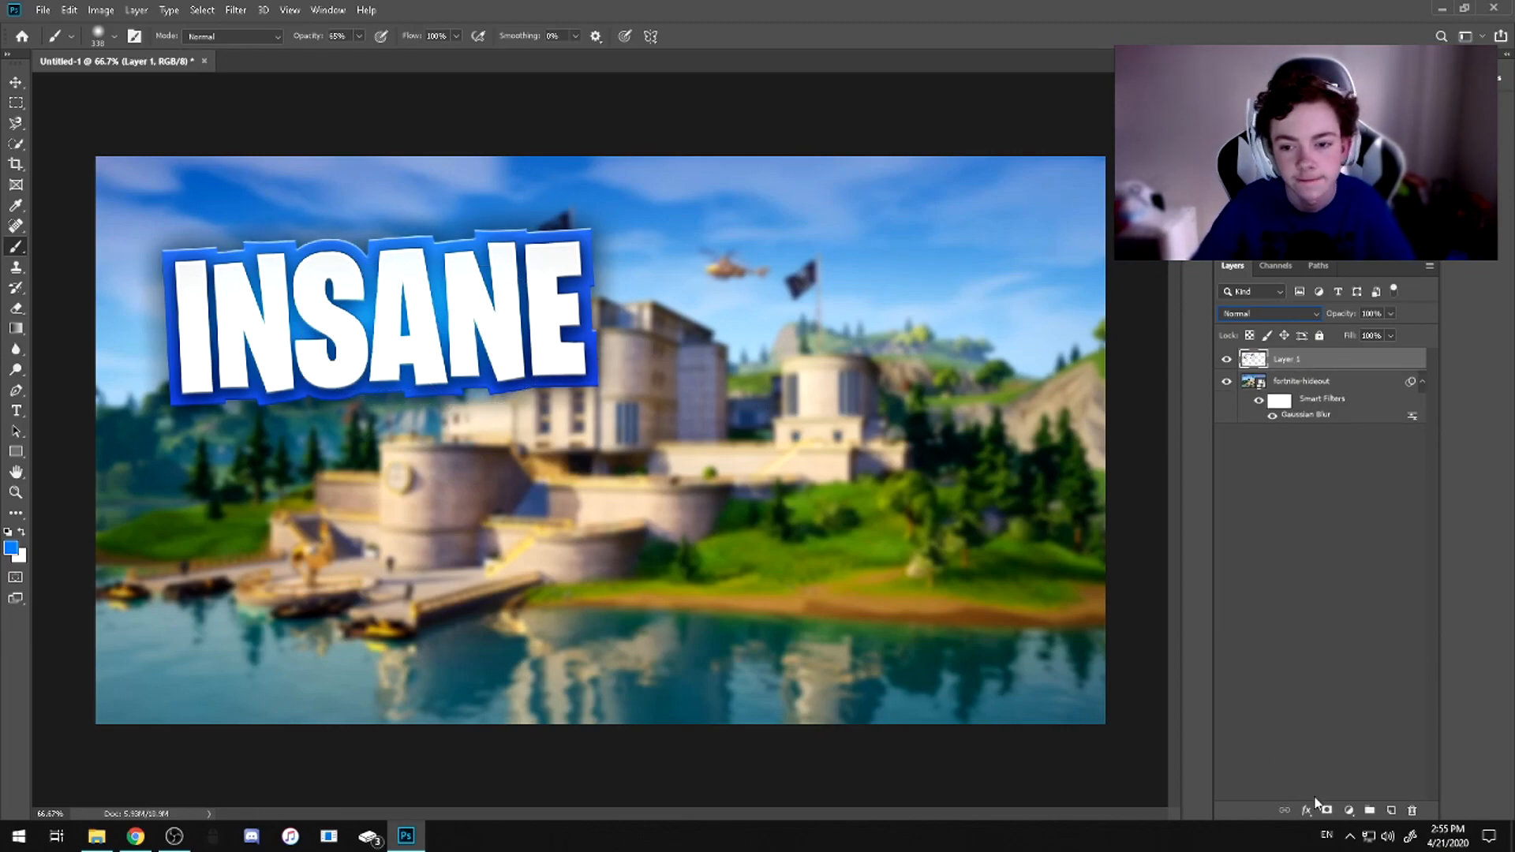
Add the text HIGH KILL GAME on a new layer below the INSANE title in the image
{"action": "left_click", "coordinate": [1391, 810]}
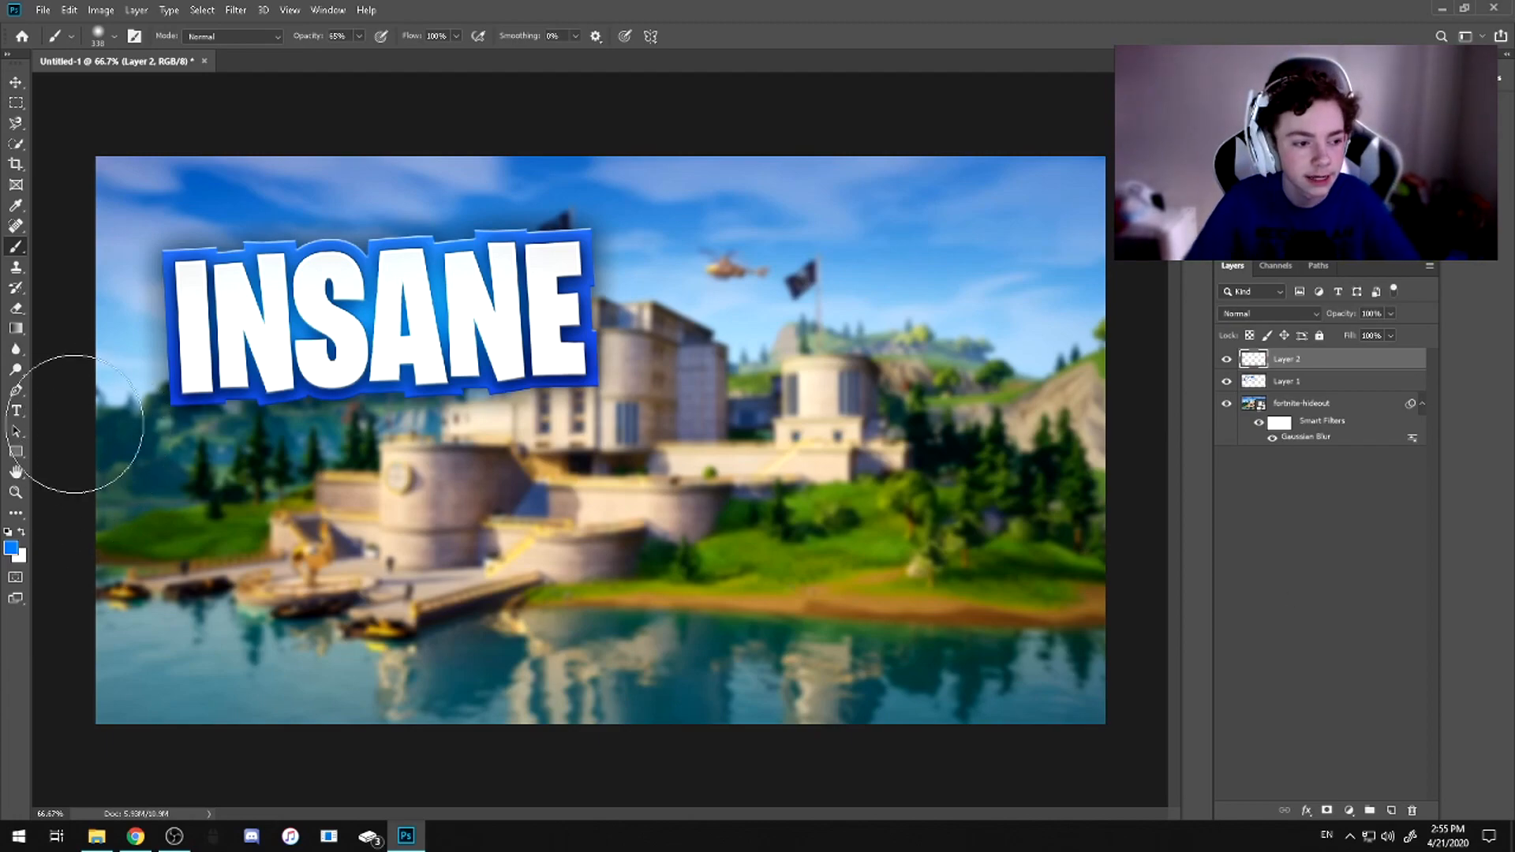
{"action": "left_click", "coordinate": [15, 410]}
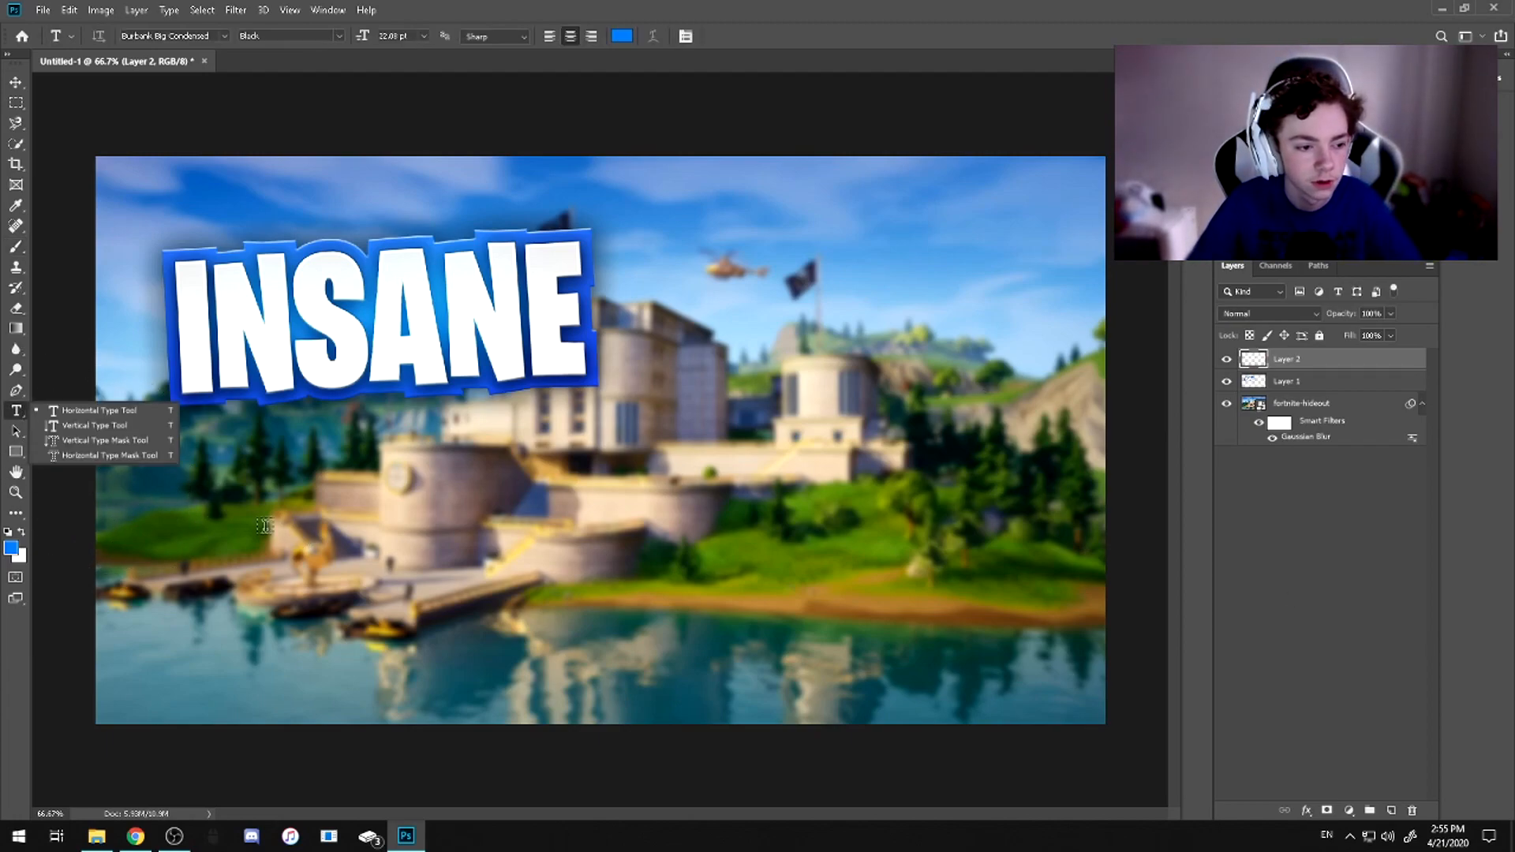
{"action": "left_click", "coordinate": [265, 525]}
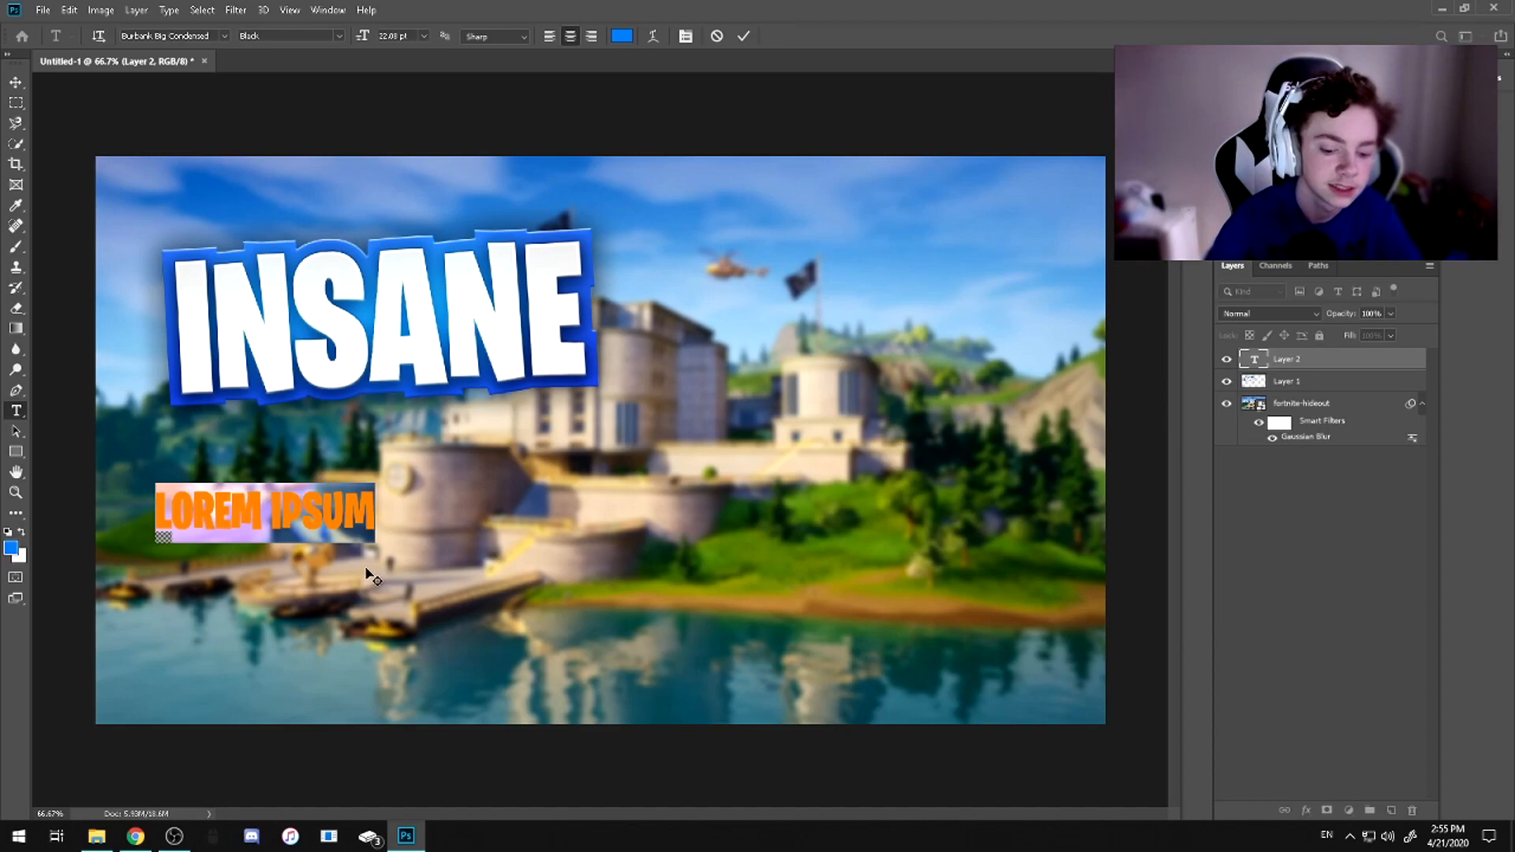
{"action": "type", "text": "HIGH"}
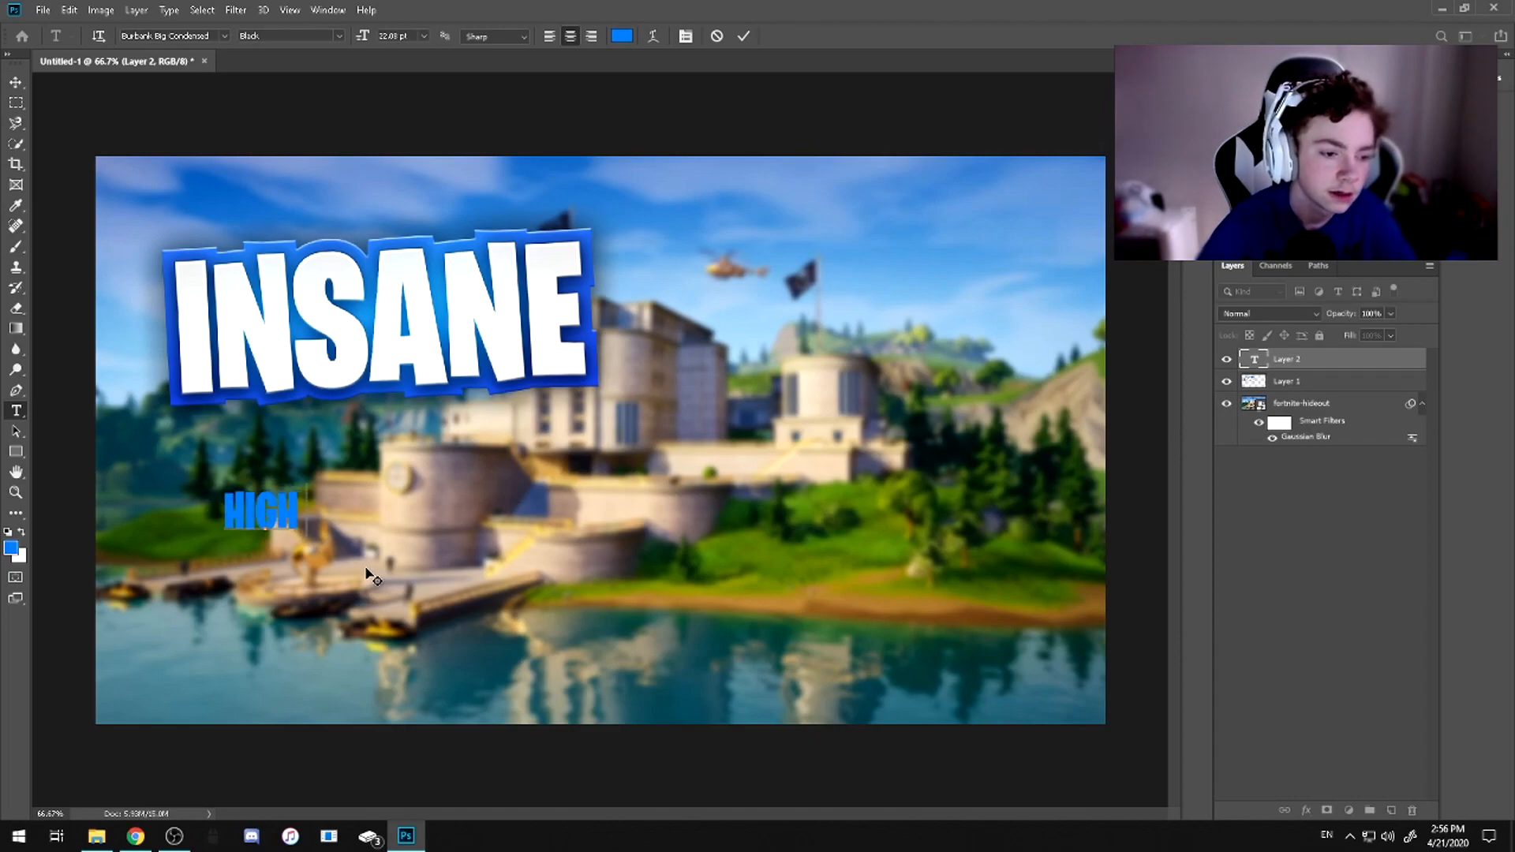
{"action": "type", "text": "KILL GAME"}
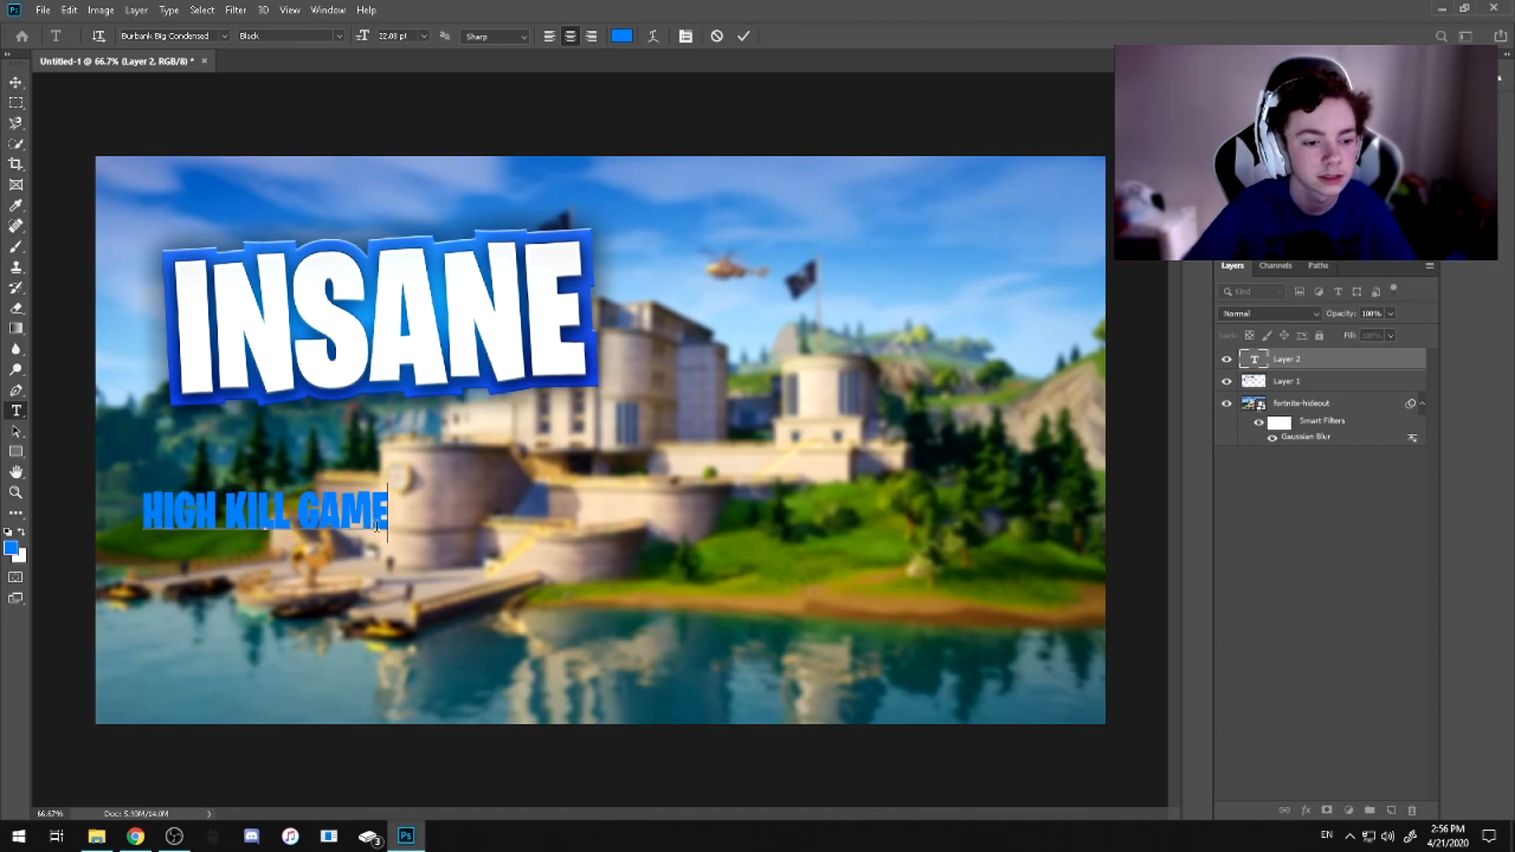
Change the colour of the HIGH KILL GAME text to white
{"action": "left_click_drag", "start_coordinate": [376, 526], "coordinate": [78, 500]}
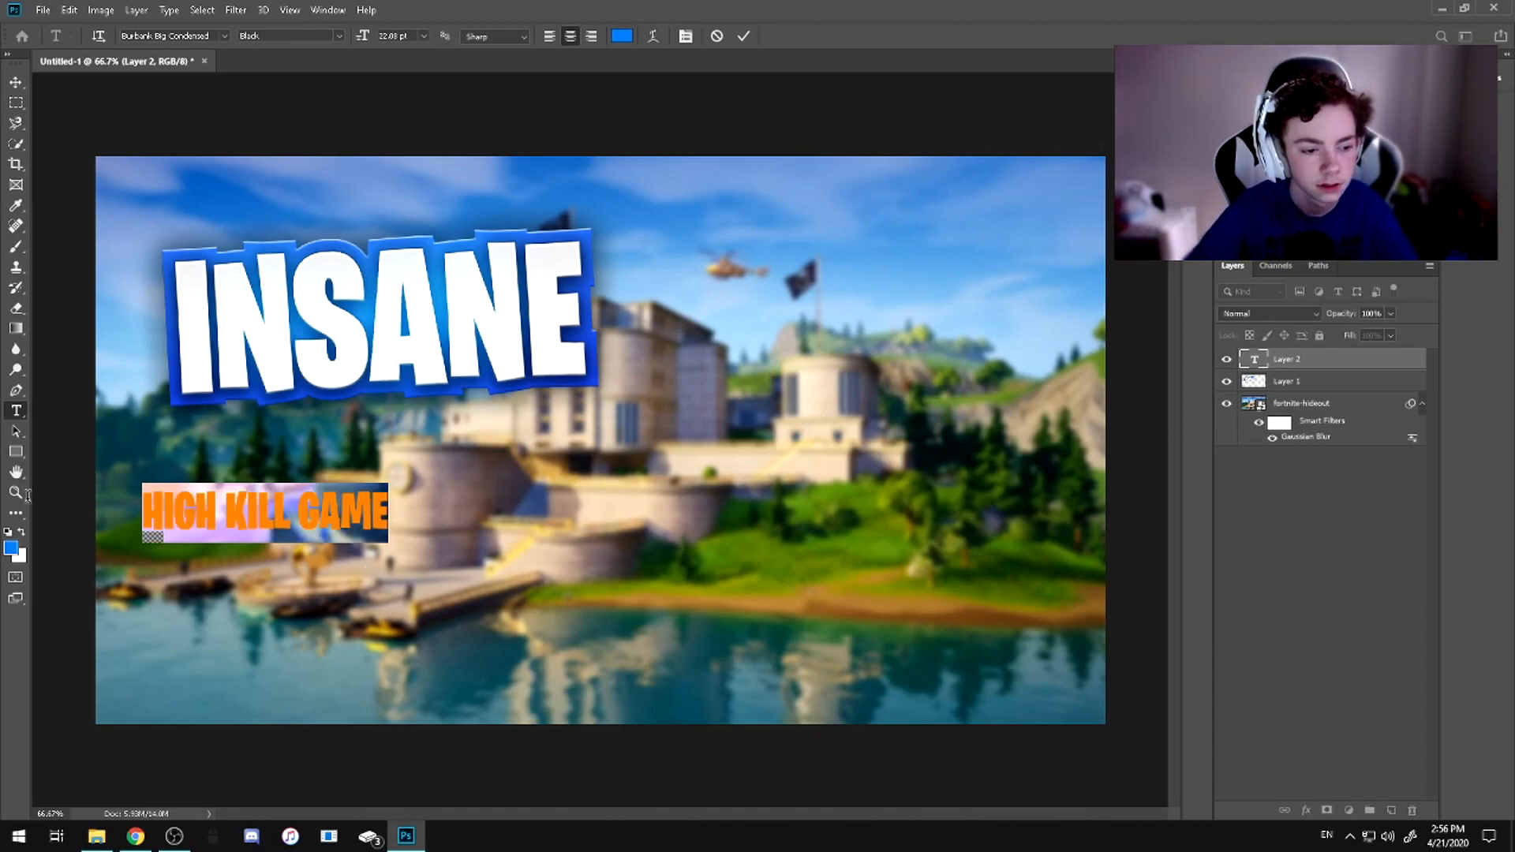
{"action": "left_click", "coordinate": [622, 35]}
{"action": "left_click", "coordinate": [1108, 500]}
{"action": "left_click", "coordinate": [1409, 456]}
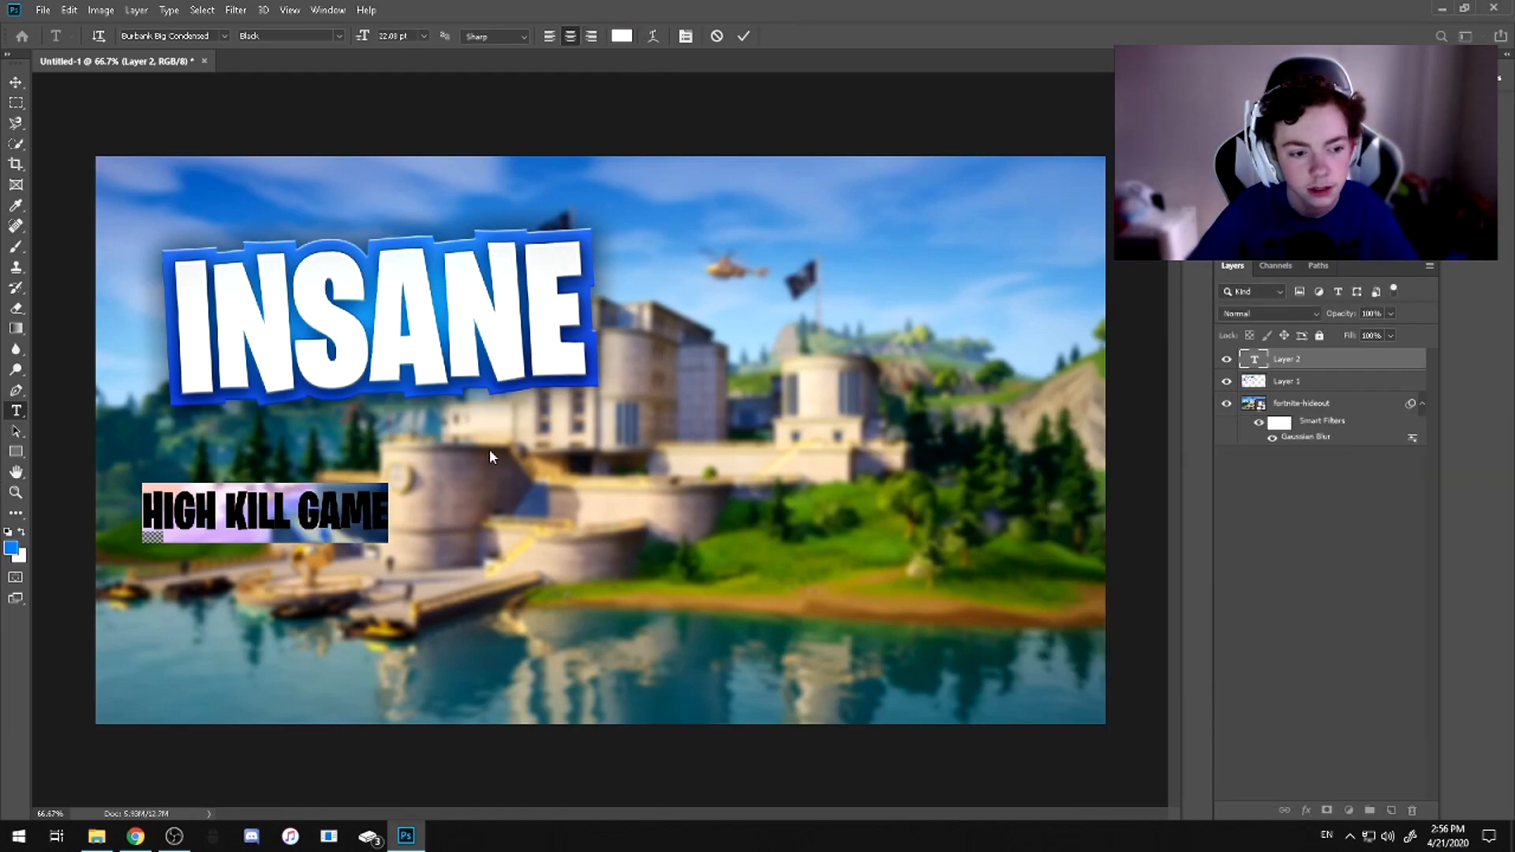
{"action": "left_click", "coordinate": [743, 36]}
Scale the HIGH KILL GAME text to about 223%, tilt it slightly counter-clockwise and place it directly beneath the INSANE title
{"action": "key", "text": "ctrl+t"}
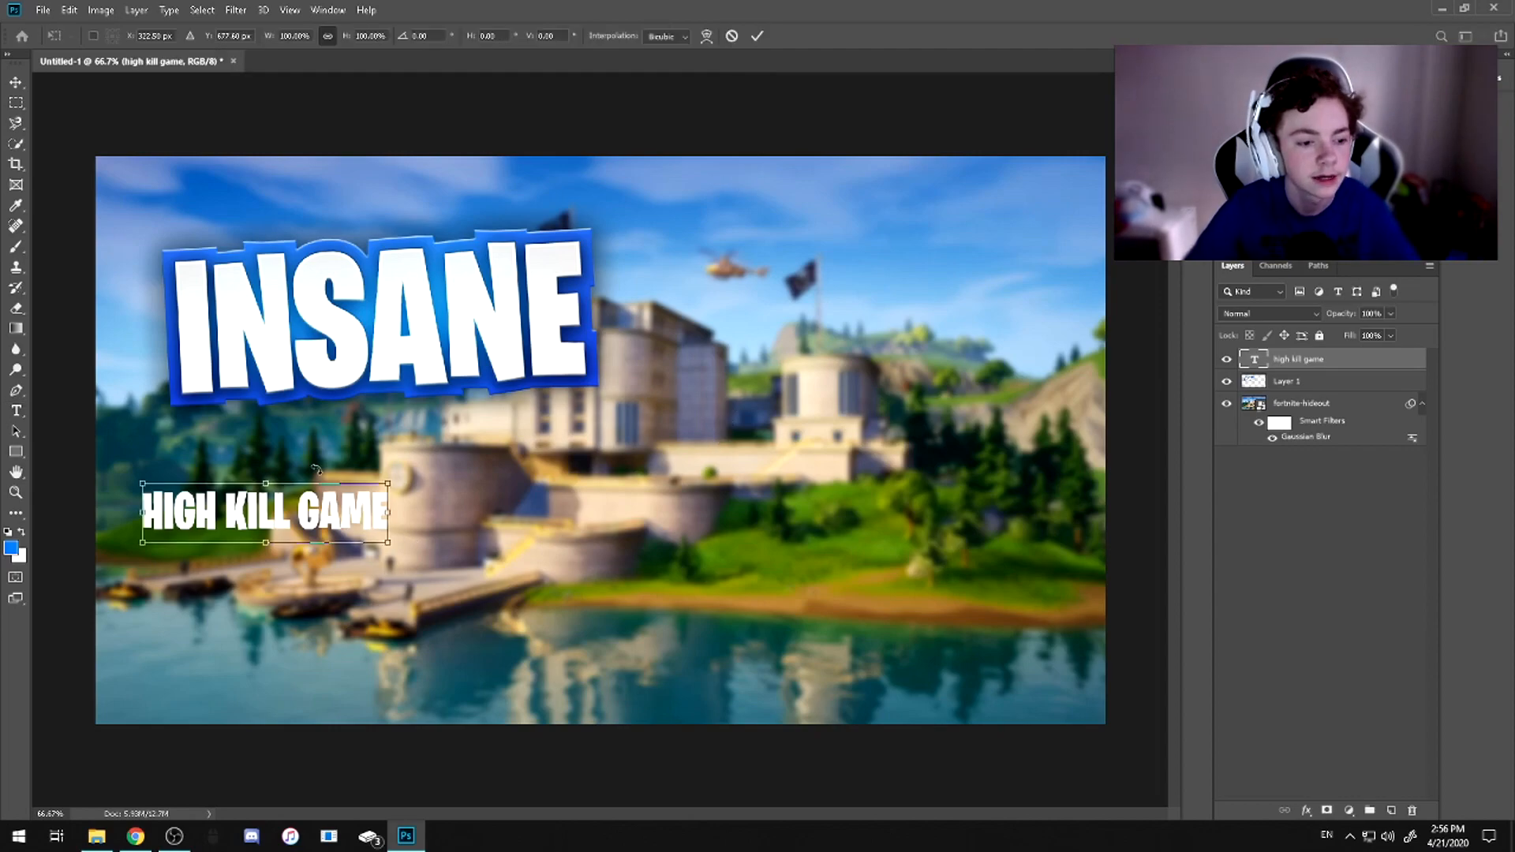
{"action": "left_click_drag", "start_coordinate": [316, 462], "coordinate": [351, 442]}
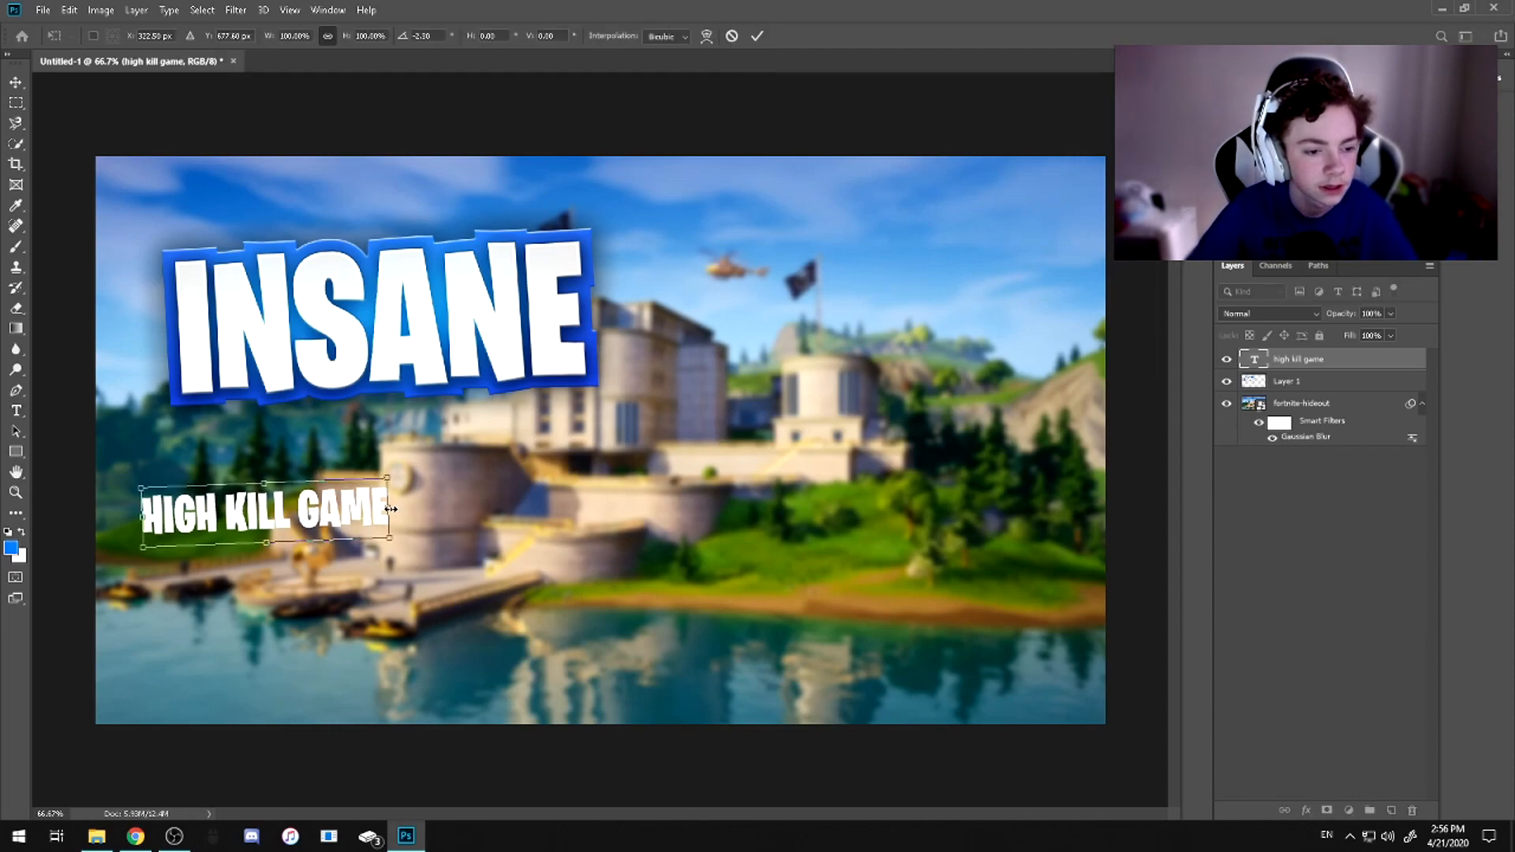
{"action": "left_click_drag", "start_coordinate": [391, 509], "coordinate": [691, 496]}
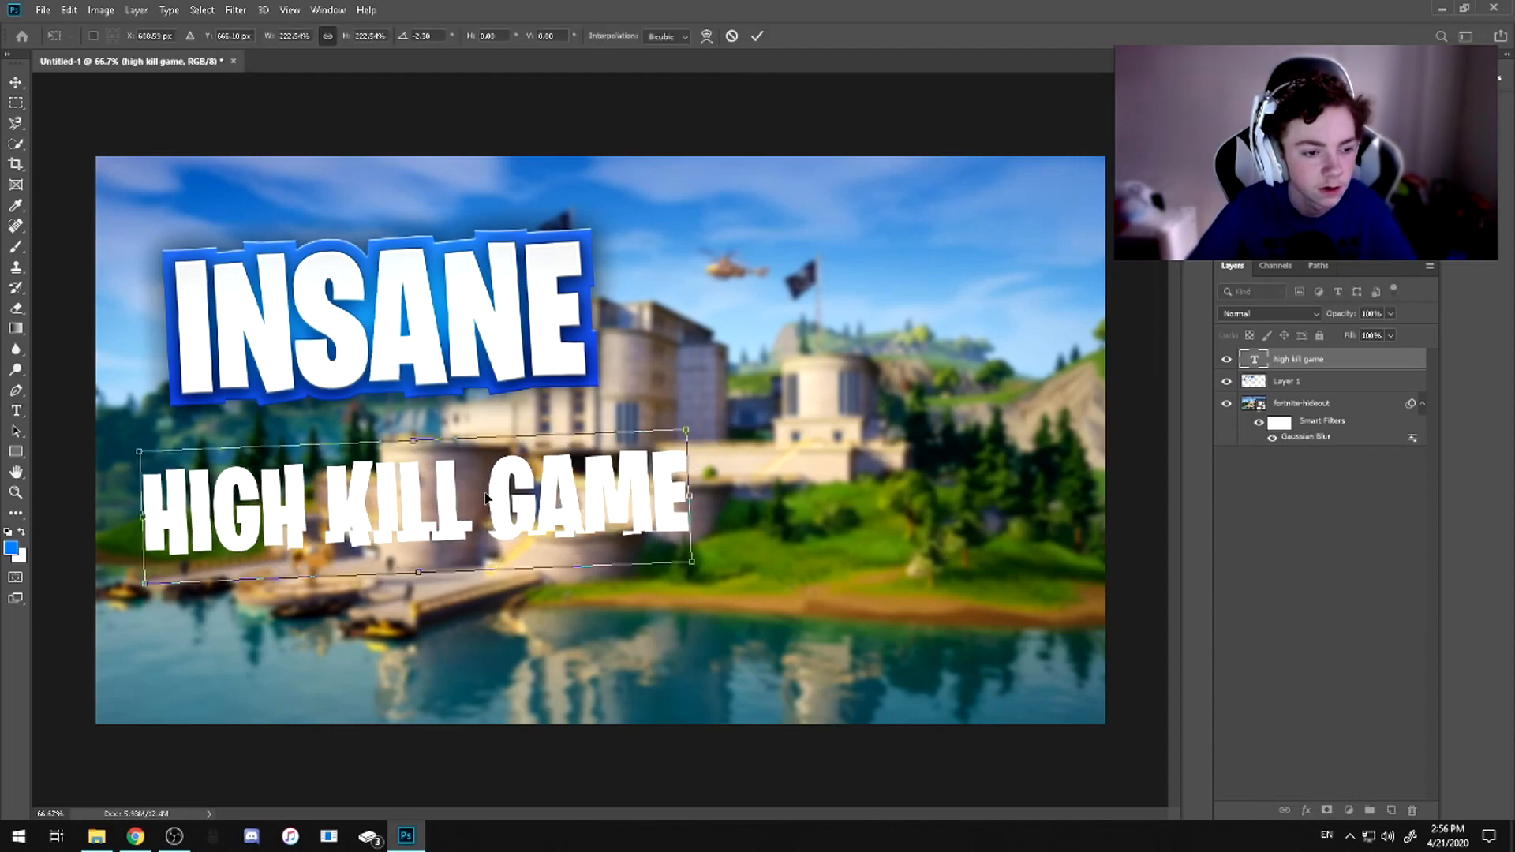
{"action": "left_click_drag", "start_coordinate": [487, 503], "coordinate": [472, 451]}
{"action": "left_click_drag", "start_coordinate": [475, 355], "coordinate": [523, 377]}
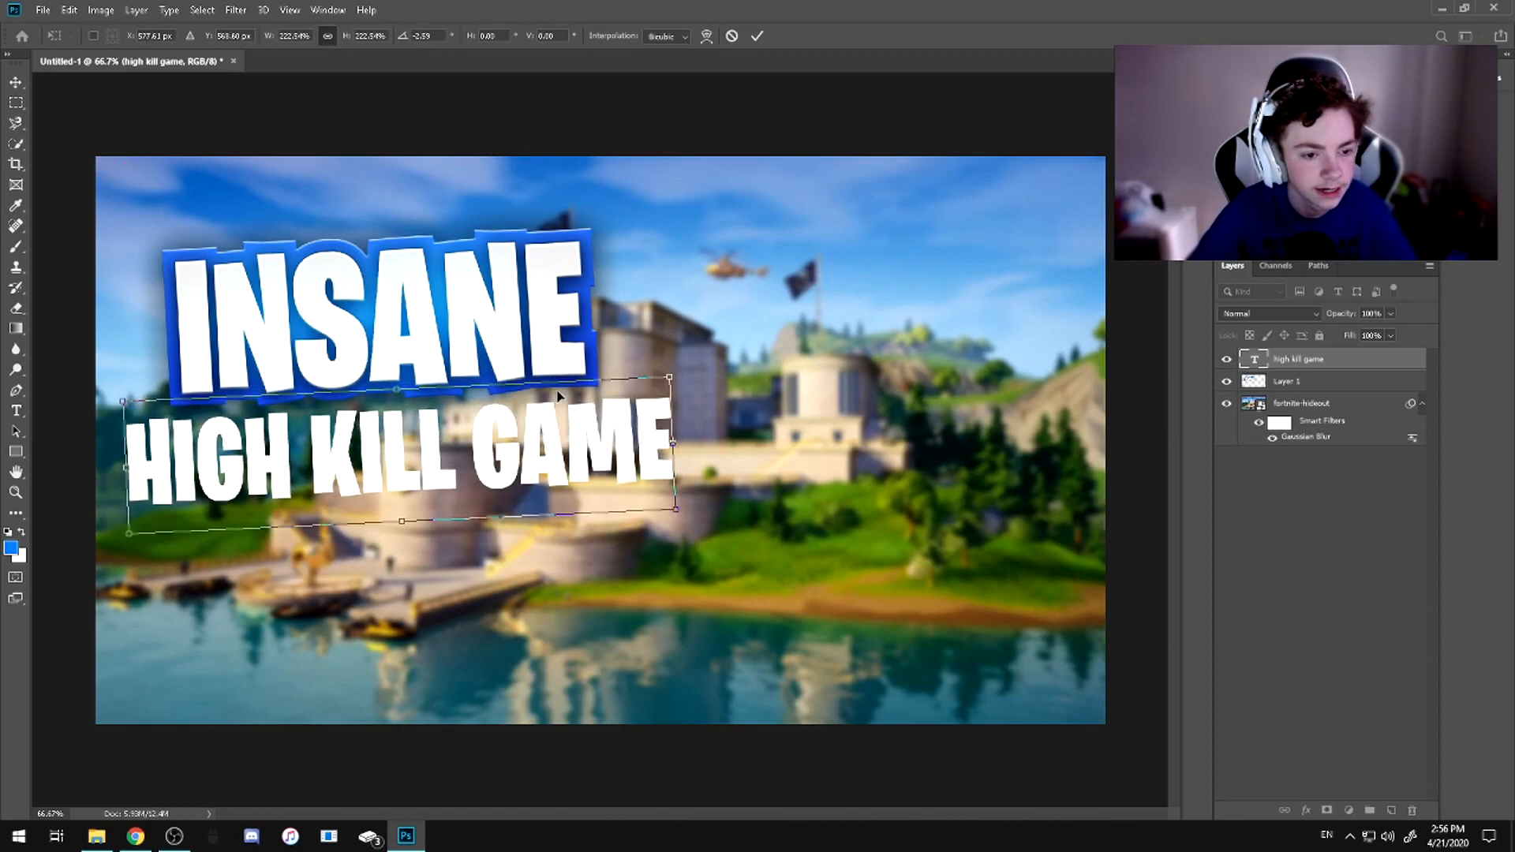
{"action": "left_click", "coordinate": [756, 36]}
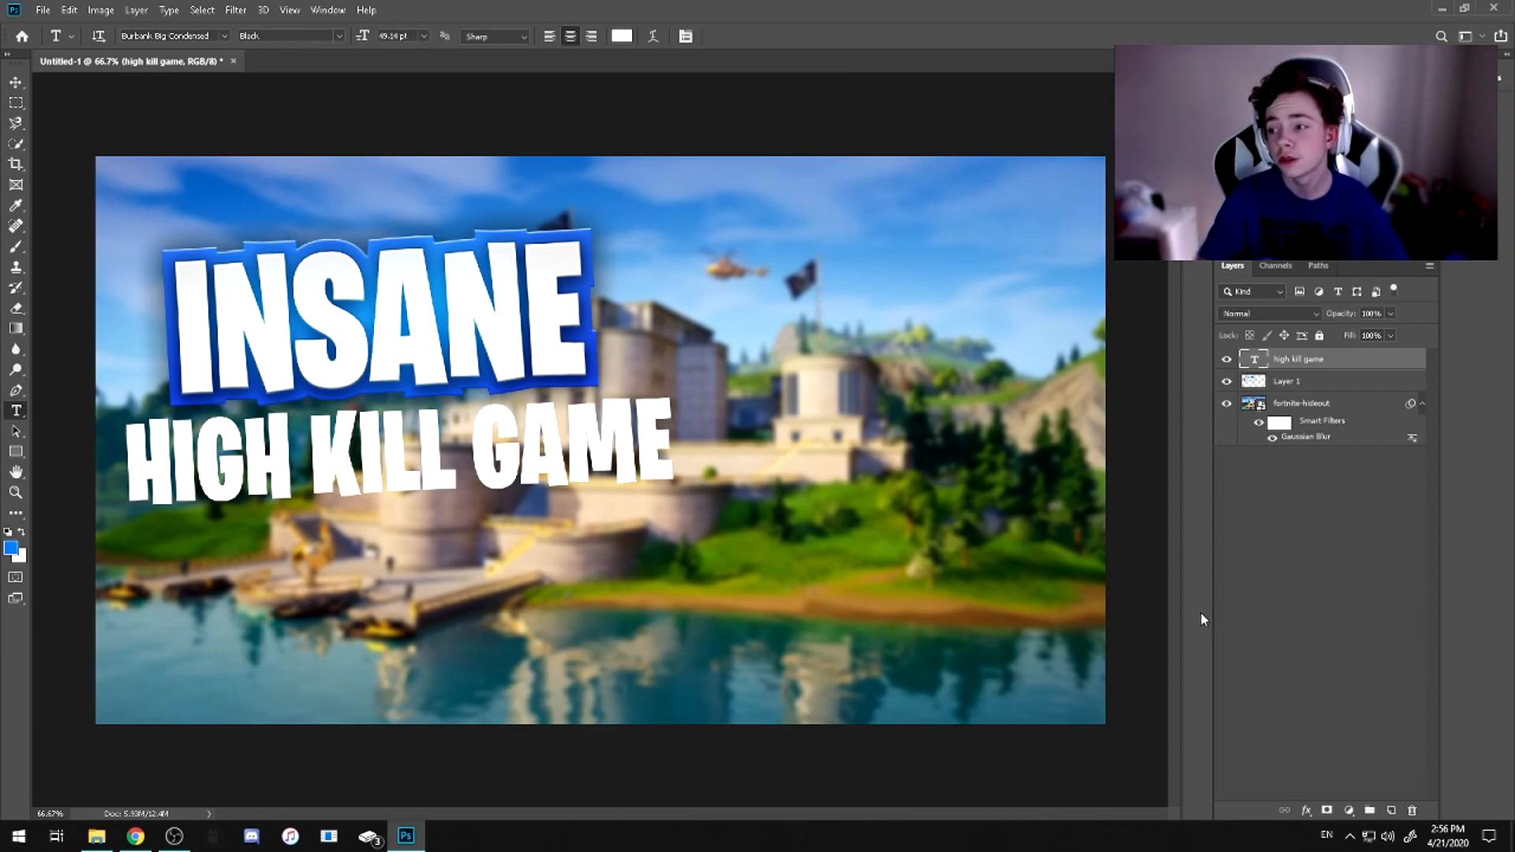
{"action": "key", "text": "ctrl+t"}
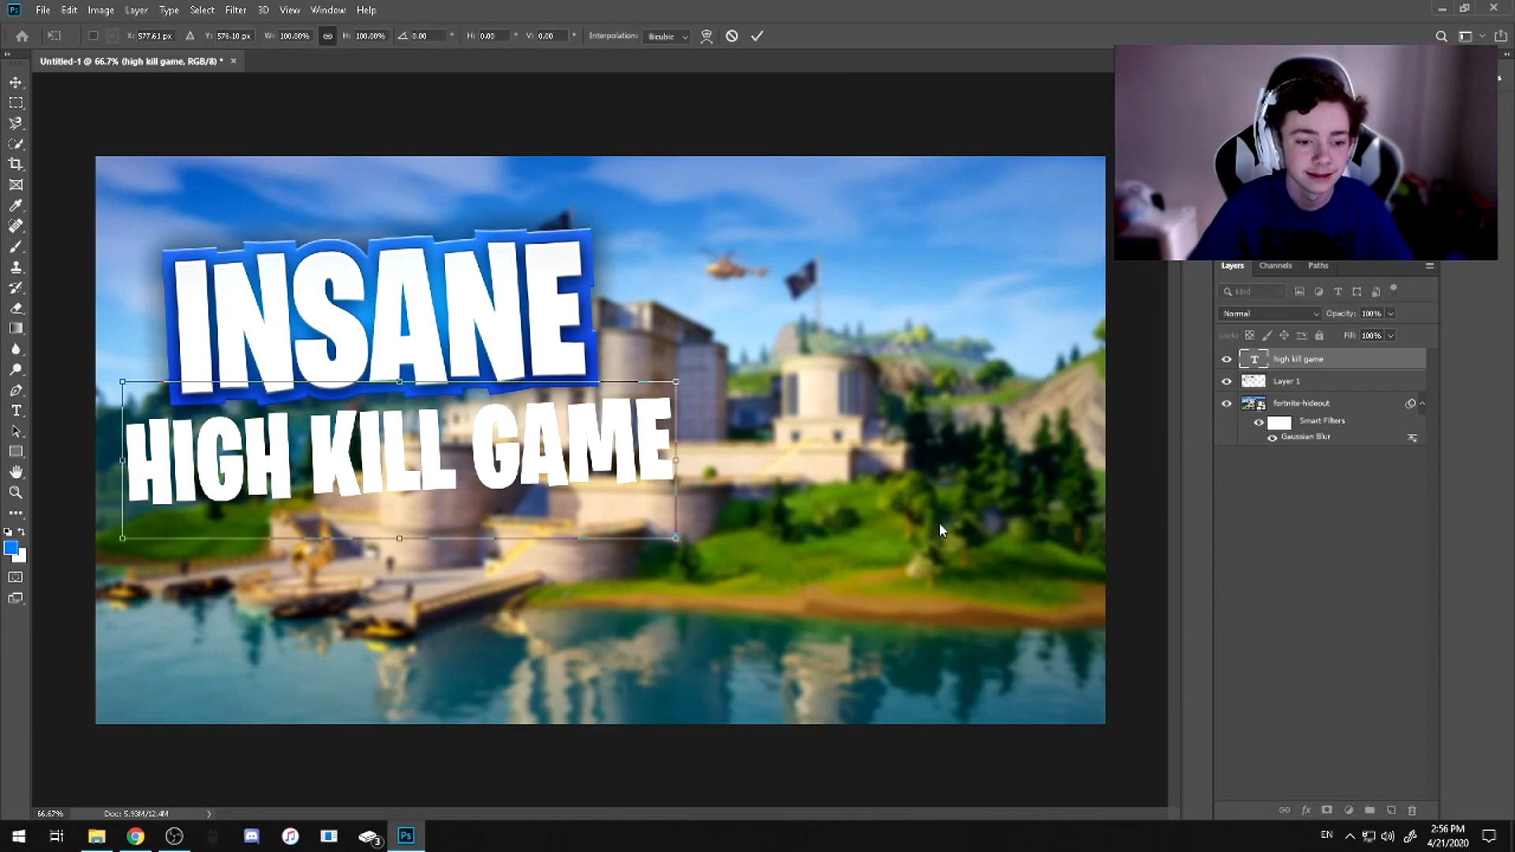
{"action": "left_click", "coordinate": [763, 36]}
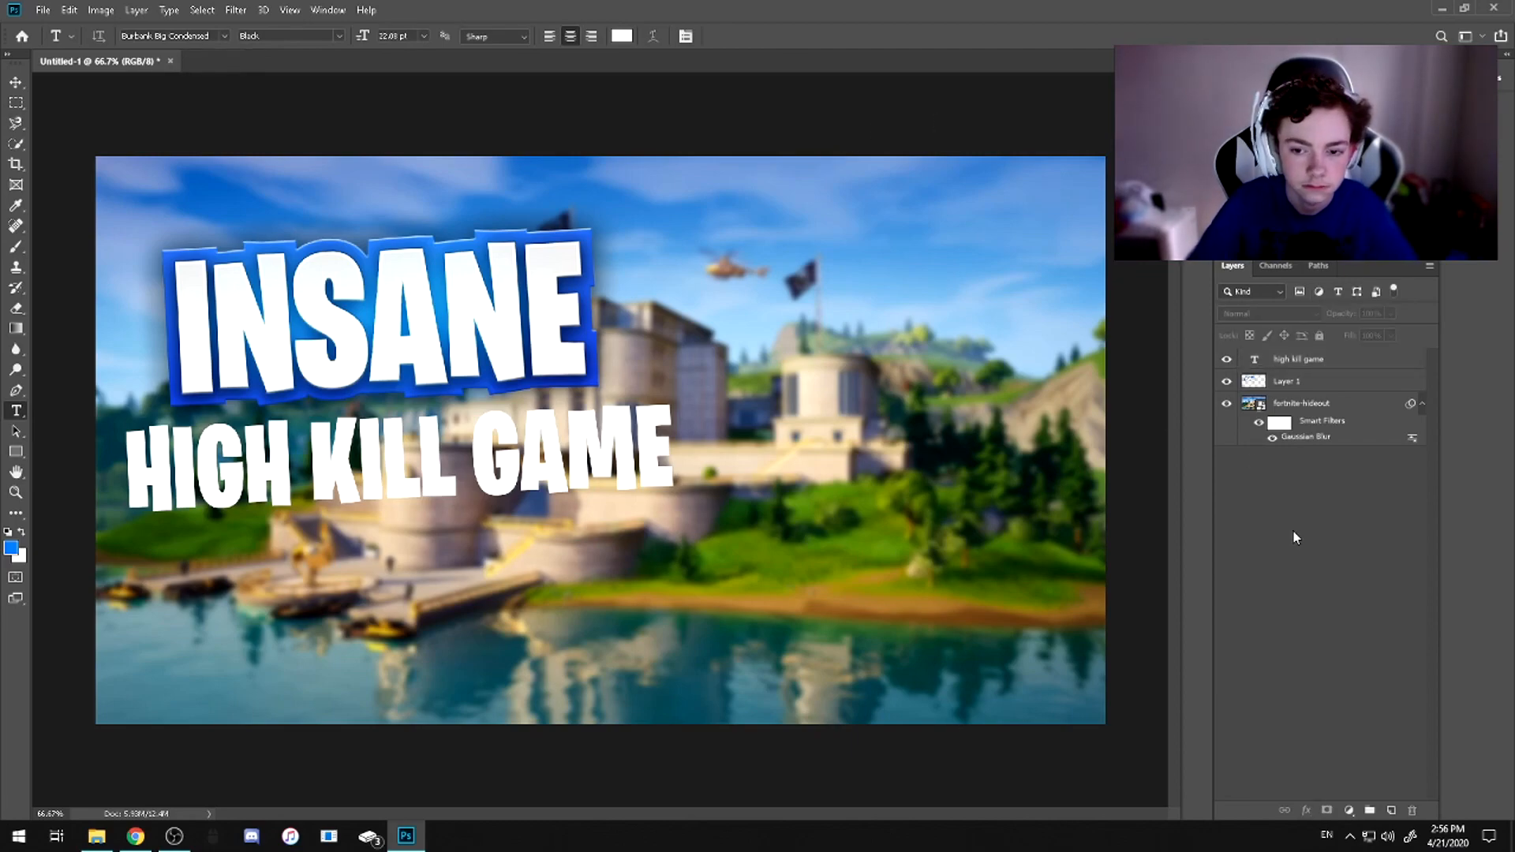
Duplicate the HIGH KILL GAME text layer, place the copy beneath the original and convert it to a shape
{"action": "right_click", "coordinate": [1306, 364]}
{"action": "left_click", "coordinate": [1350, 181]}
{"action": "left_click", "coordinate": [887, 234]}
{"action": "left_click_drag", "start_coordinate": [1301, 360], "coordinate": [1294, 390]}
{"action": "right_click", "coordinate": [1299, 382]}
{"action": "left_click", "coordinate": [1368, 399]}
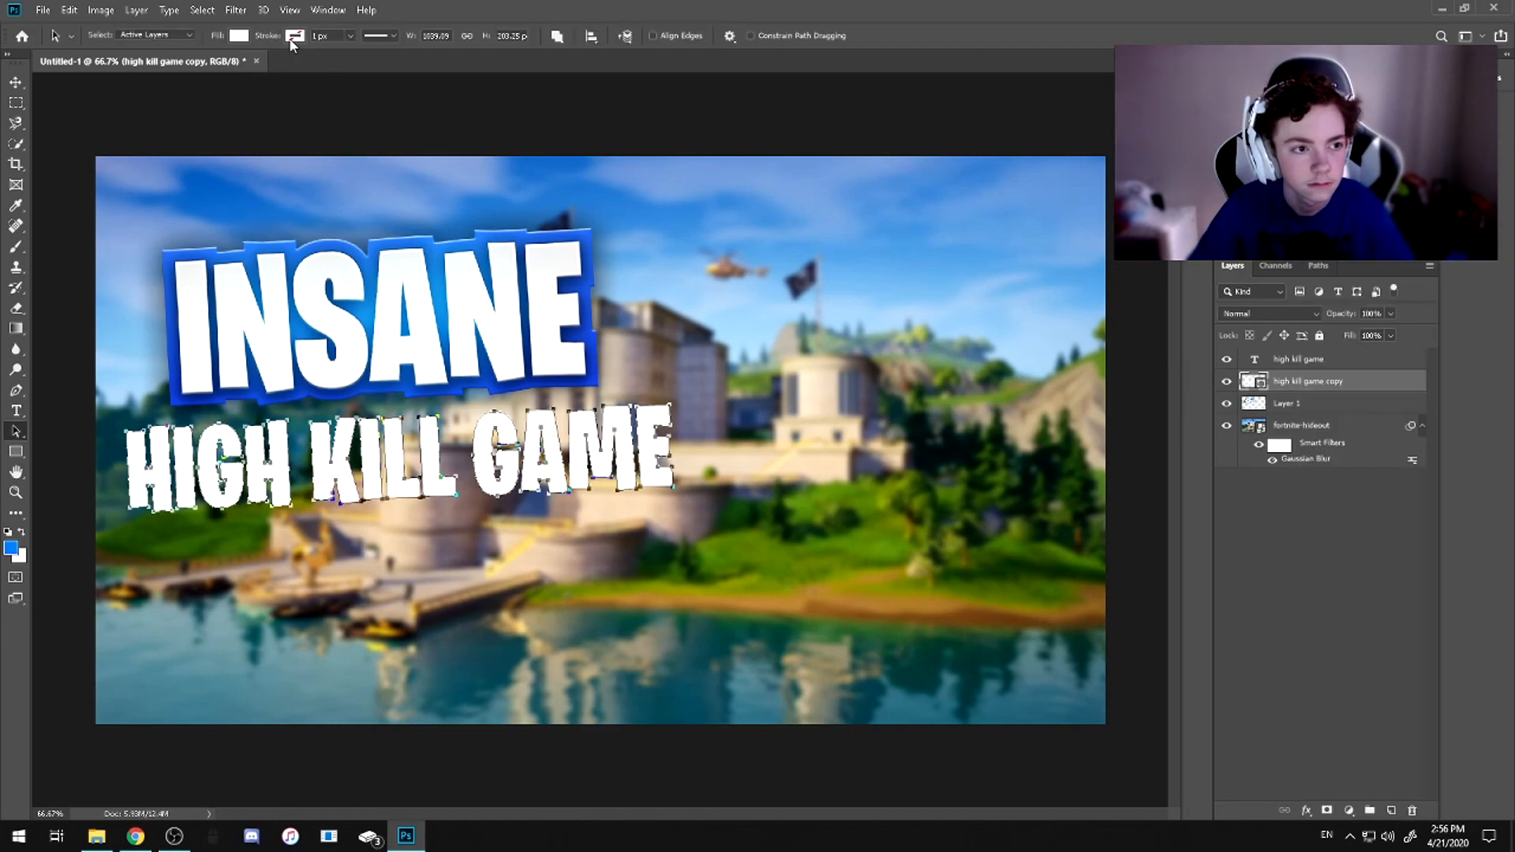
Remove the copied subtitle shape's fill and give it an orange-red stroke about 20 px wide, aligned outside the letters
{"action": "left_click", "coordinate": [238, 35]}
{"action": "left_click", "coordinate": [294, 35]}
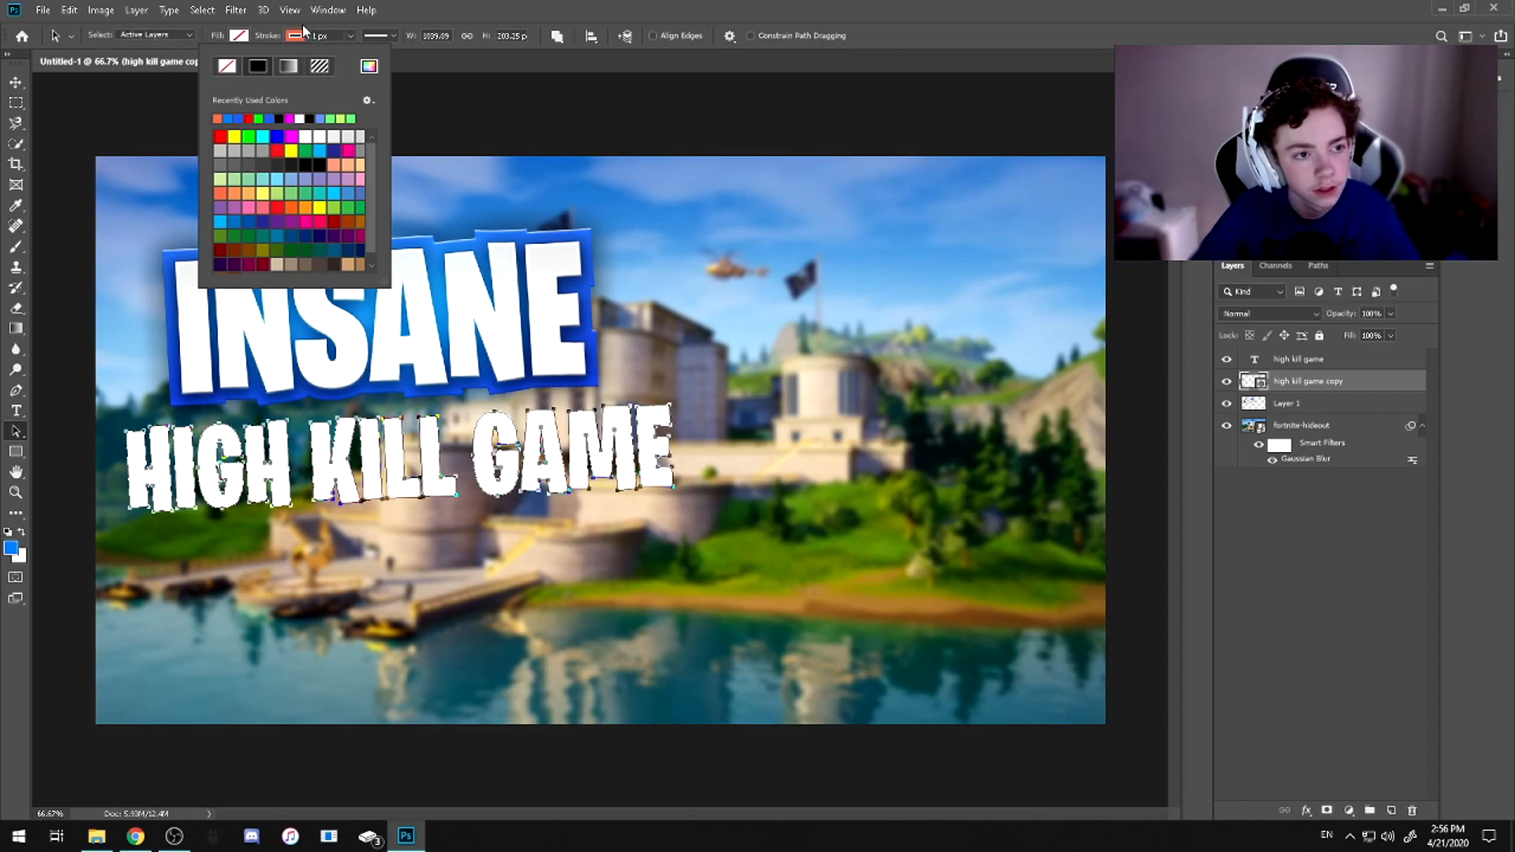
{"action": "left_click", "coordinate": [351, 35]}
{"action": "left_click_drag", "start_coordinate": [338, 54], "coordinate": [355, 53]}
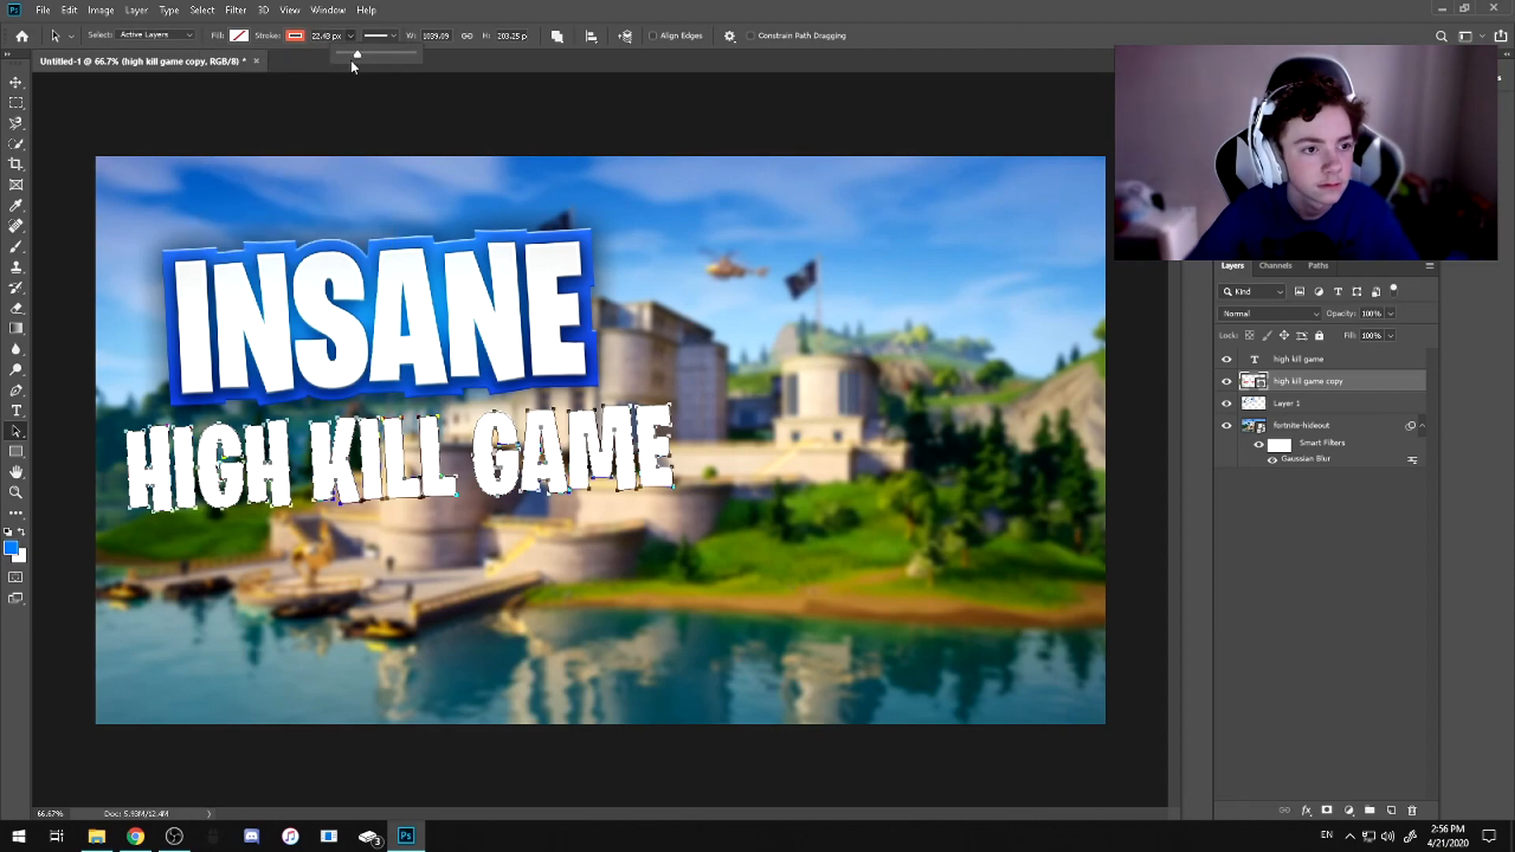
{"action": "left_click", "coordinate": [382, 36]}
{"action": "left_click", "coordinate": [318, 202]}
{"action": "left_click", "coordinate": [318, 240]}
{"action": "left_click", "coordinate": [393, 36]}
{"action": "left_click", "coordinate": [351, 35]}
{"action": "left_click_drag", "start_coordinate": [353, 55], "coordinate": [352, 55]}
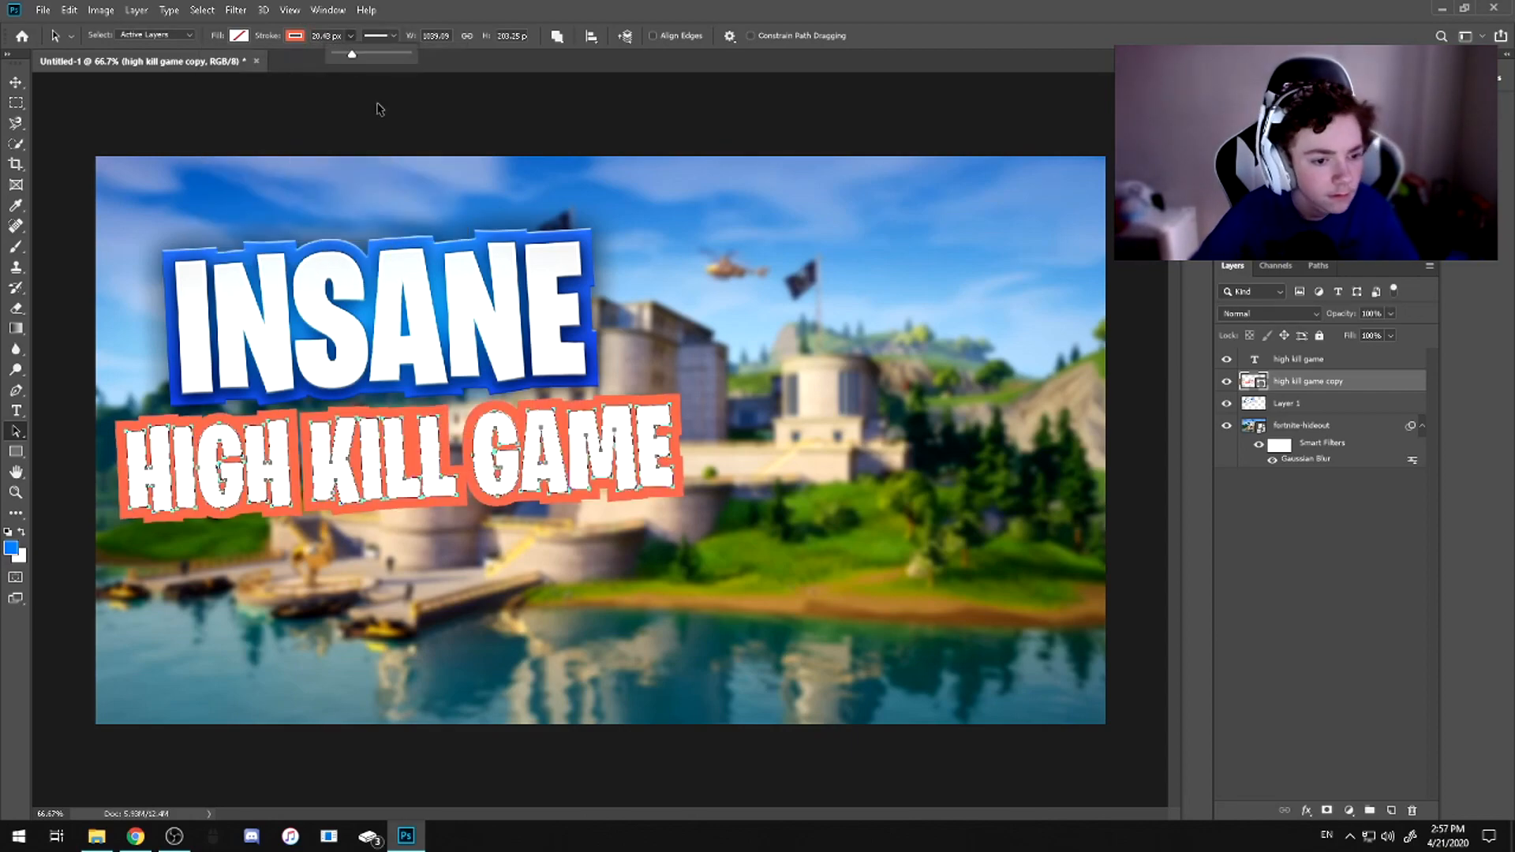
Apply the saved TEXT DUPLICATE layer style to the orange-red outline copy of the subtitle
{"action": "right_click", "coordinate": [1300, 388]}
{"action": "left_click", "coordinate": [1341, 142]}
{"action": "left_click", "coordinate": [868, 338]}
{"action": "left_click", "coordinate": [1167, 434]}
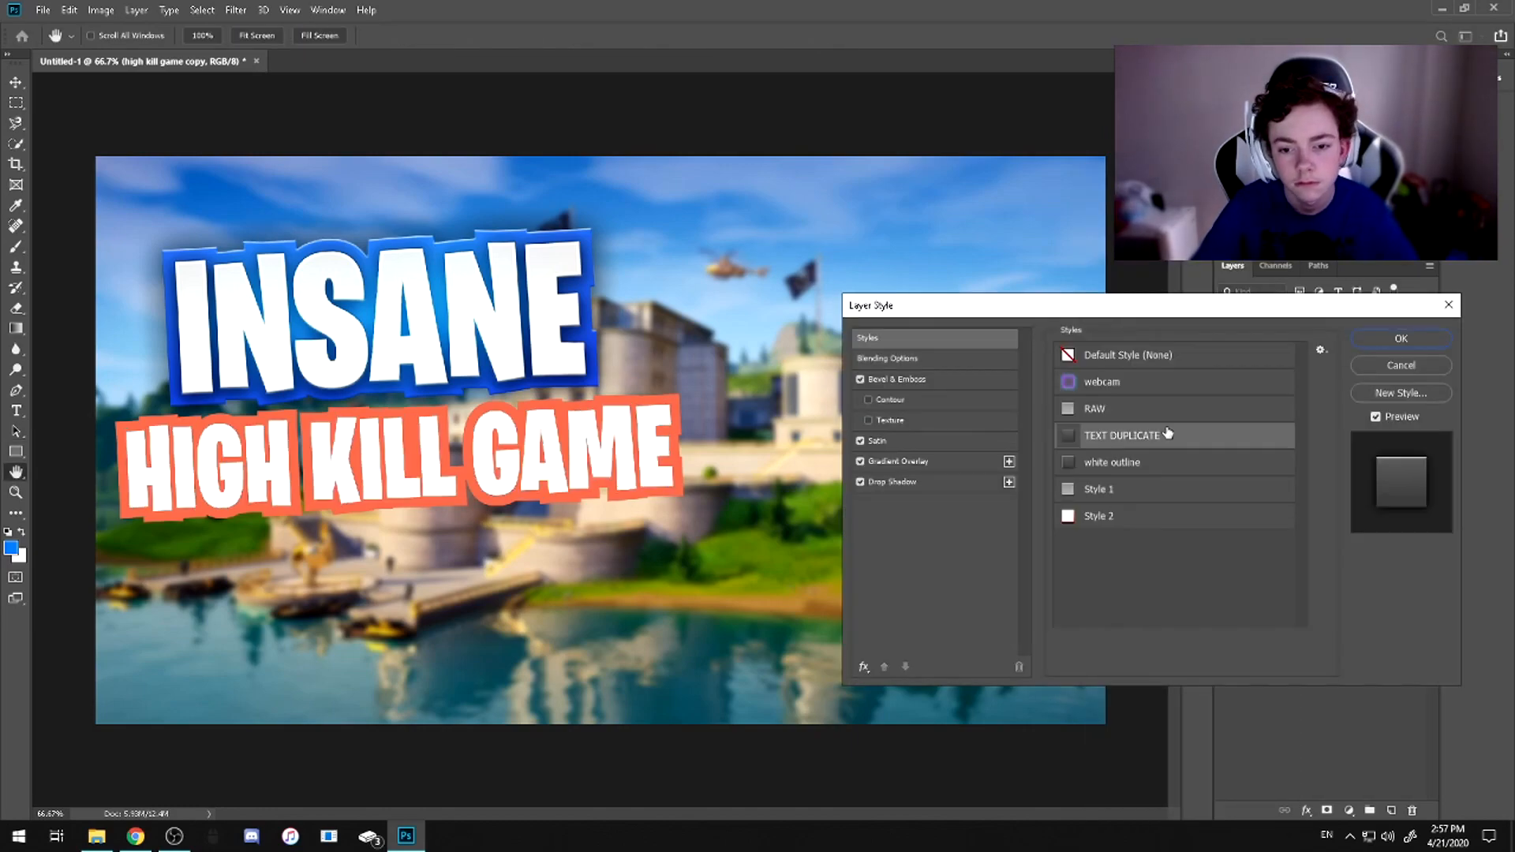
{"action": "left_click", "coordinate": [1400, 337]}
Apply the saved RAW layer style to the white HIGH KILL GAME text layer
{"action": "right_click", "coordinate": [1291, 361]}
{"action": "left_click", "coordinate": [1342, 83]}
{"action": "left_click", "coordinate": [931, 337]}
{"action": "left_click", "coordinate": [1120, 409]}
{"action": "left_click", "coordinate": [1377, 339]}
Merge the two HIGH KILL GAME layers, then widen the subtitle slightly and shift it a little to the left
{"action": "left_click", "coordinate": [1393, 457], "text": "shift"}
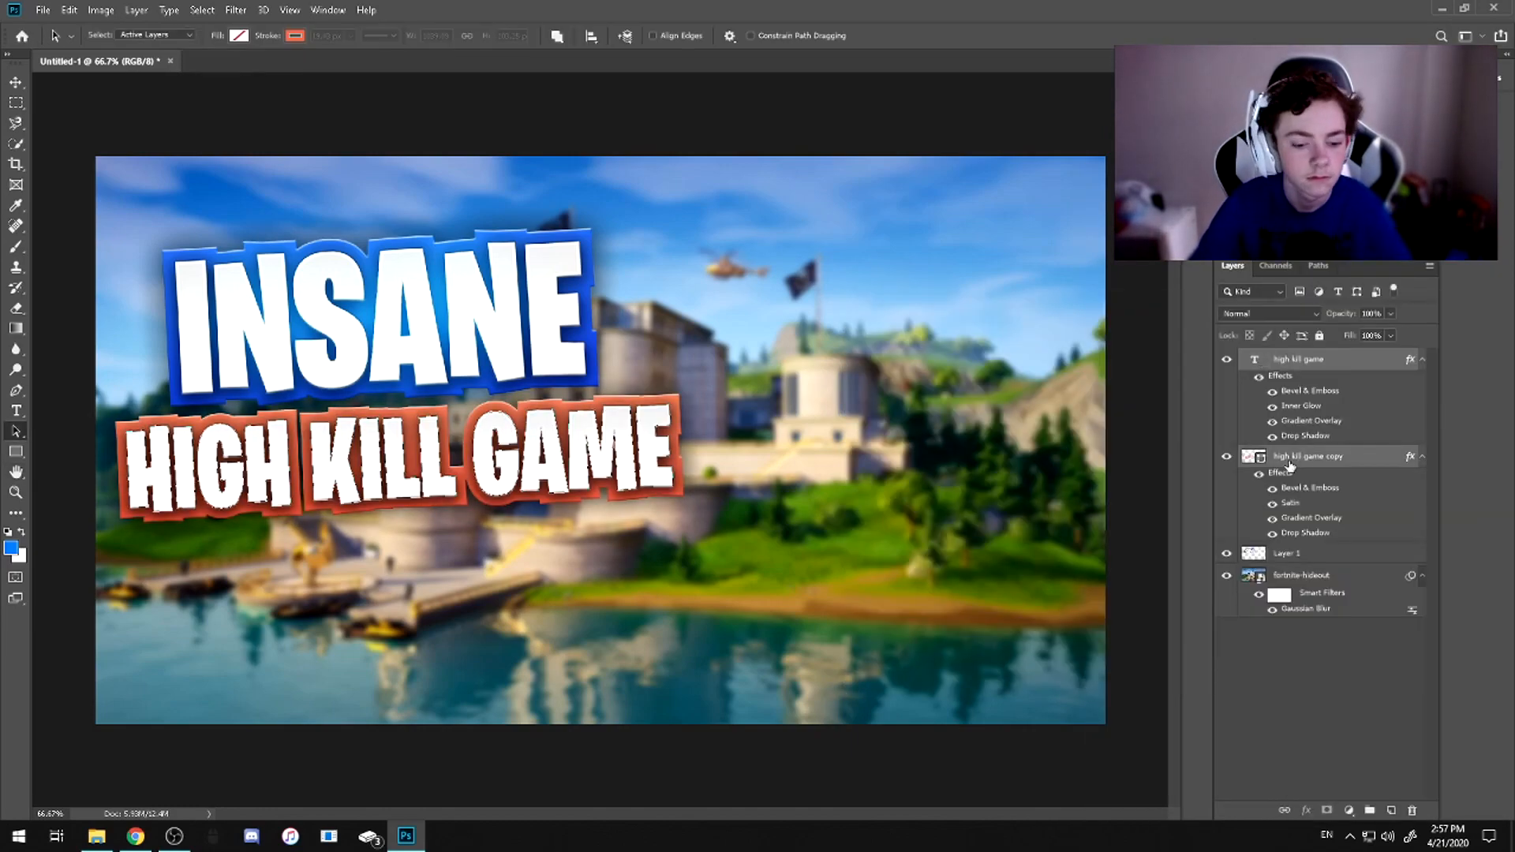
{"action": "key", "text": "ctrl+e"}
{"action": "key", "text": "ctrl+t"}
{"action": "left_click_drag", "start_coordinate": [448, 323], "coordinate": [447, 323]}
{"action": "left_click_drag", "start_coordinate": [707, 454], "coordinate": [722, 454]}
{"action": "left_click_drag", "start_coordinate": [574, 452], "coordinate": [561, 453]}
{"action": "key", "text": "Return"}
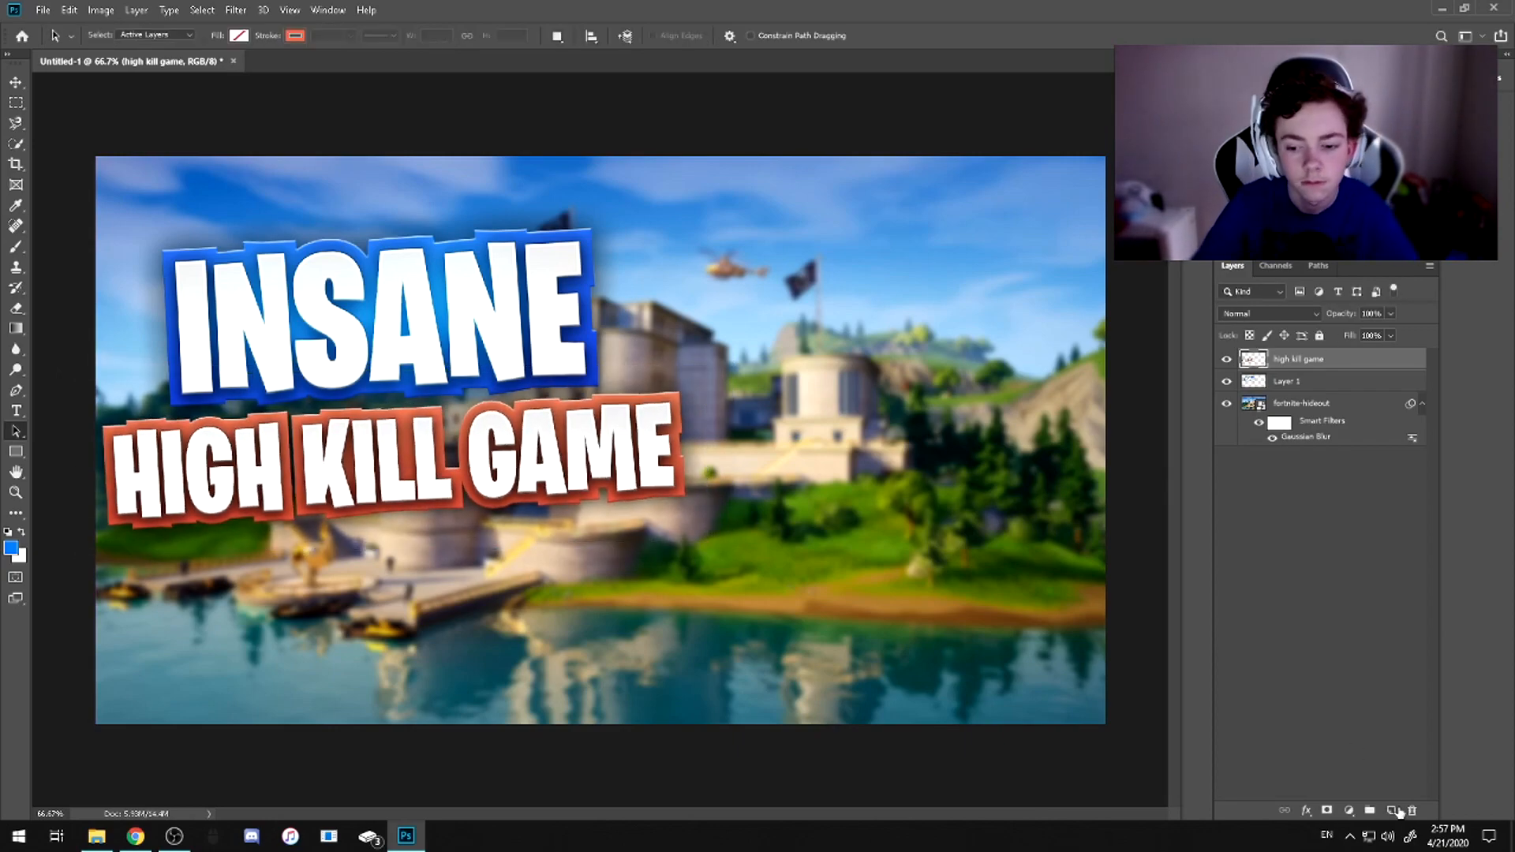
Add a new layer above the subtitle and set the Brush tool's foreground colour to orange fe9b00
{"action": "left_click", "coordinate": [1391, 810]}
{"action": "right_click", "coordinate": [15, 247]}
{"action": "left_click", "coordinate": [84, 246]}
{"action": "left_click", "coordinate": [11, 547]}
{"action": "left_click_drag", "start_coordinate": [1279, 547], "coordinate": [1279, 647]}
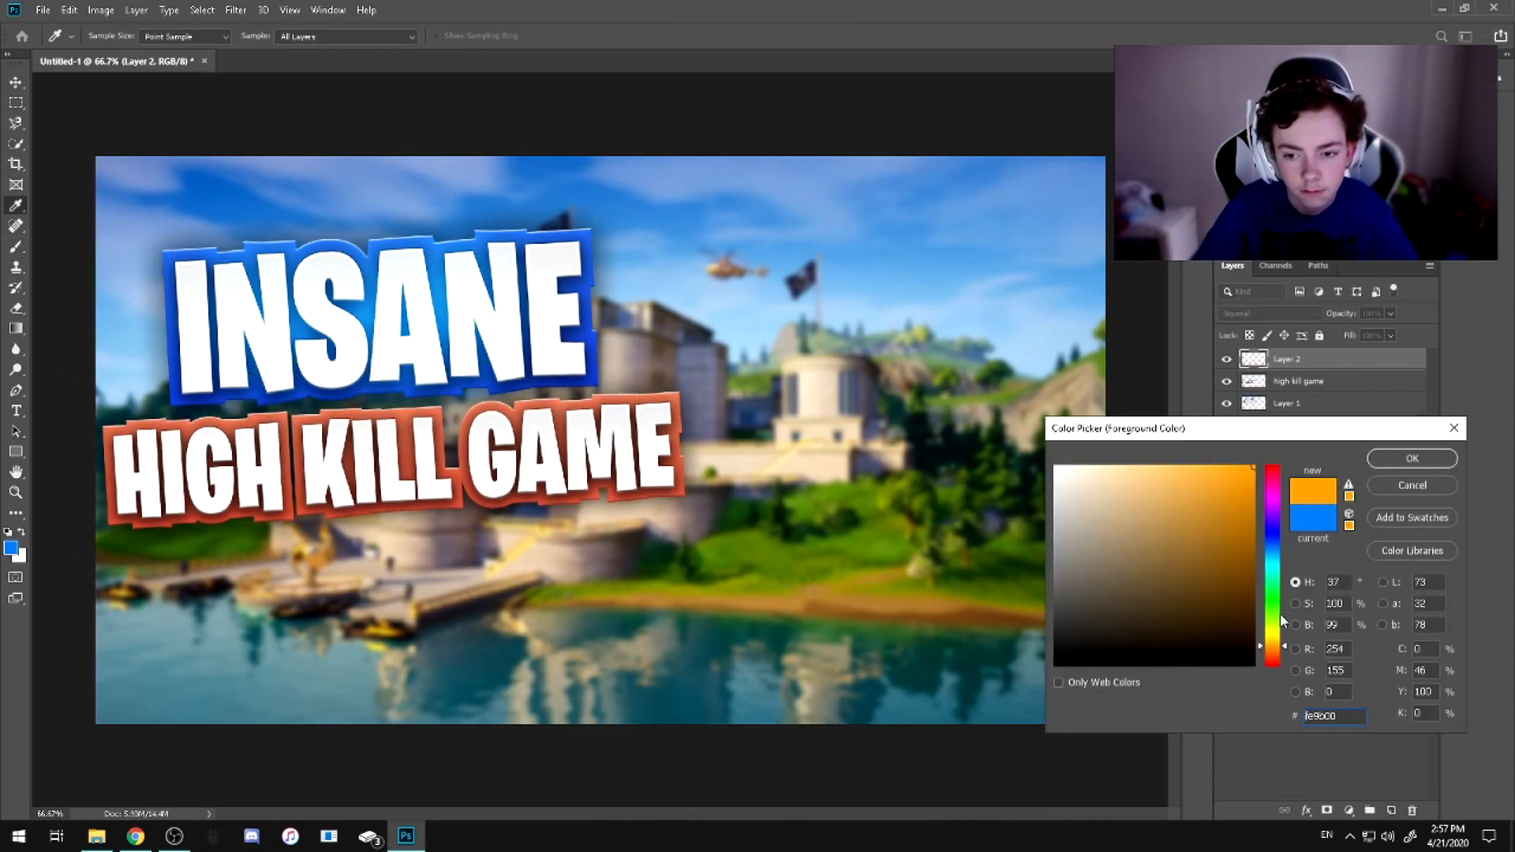
{"action": "left_click", "coordinate": [1412, 458]}
Reduce the brush size and dab five soft orange spots across the HIGH KILL GAME letters
{"action": "left_click", "coordinate": [114, 36]}
{"action": "left_click_drag", "start_coordinate": [170, 86], "coordinate": [162, 87]}
{"action": "left_click", "coordinate": [162, 465]}
{"action": "left_click", "coordinate": [251, 467]}
{"action": "left_click", "coordinate": [361, 466]}
{"action": "left_click", "coordinate": [530, 455]}
{"action": "left_click", "coordinate": [627, 442]}
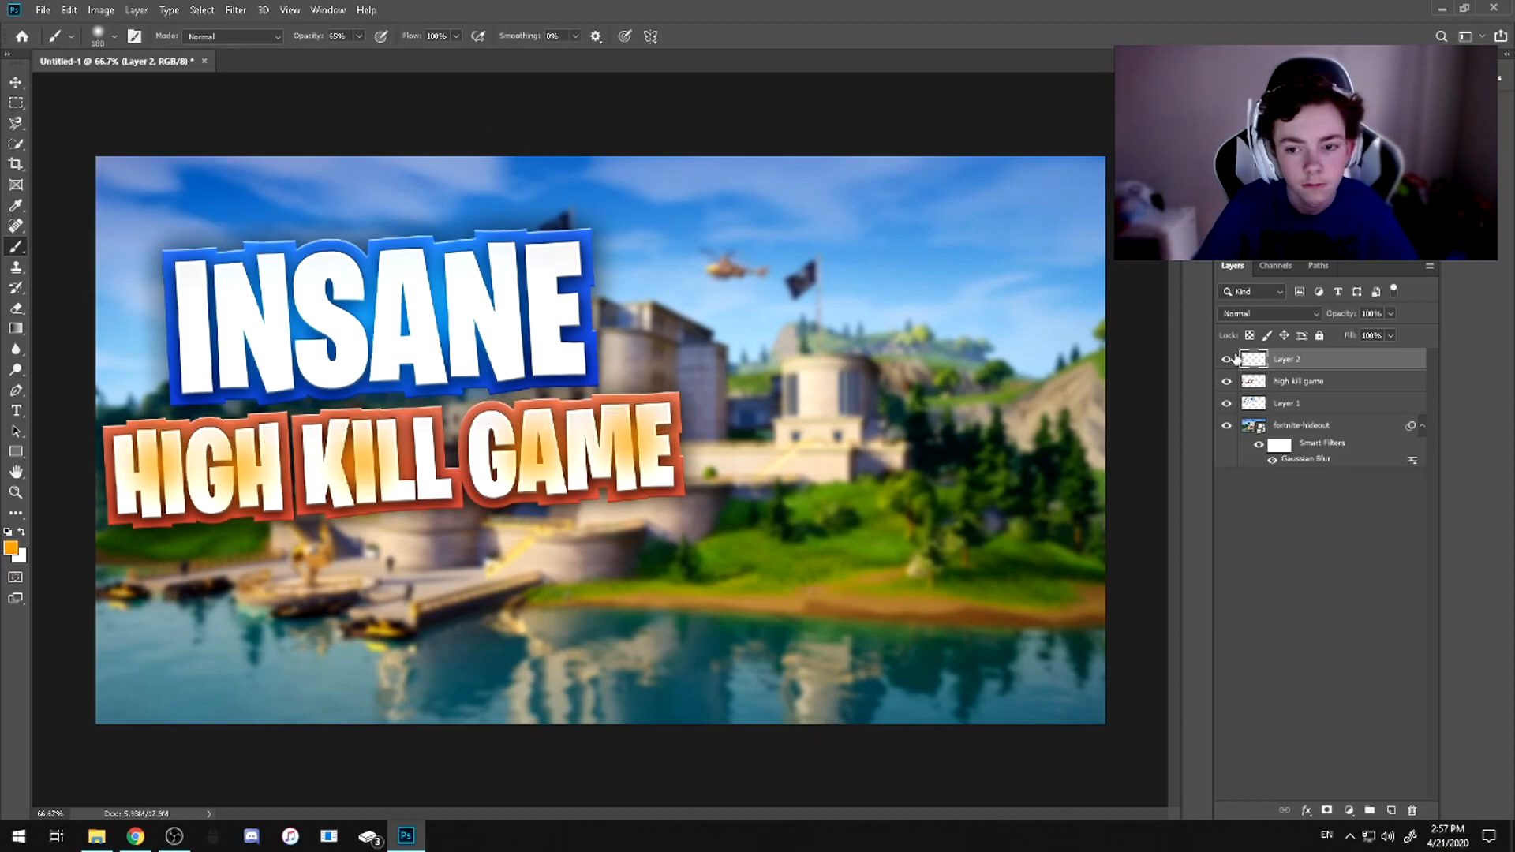
Set the orange spots layer to Linear Dodge (Add) and merge it with the HIGH KILL GAME layer
{"action": "left_click", "coordinate": [1268, 314]}
{"action": "left_click", "coordinate": [1271, 468]}
{"action": "left_click", "coordinate": [1258, 368], "text": "ctrl"}
{"action": "left_click", "coordinate": [1294, 359]}
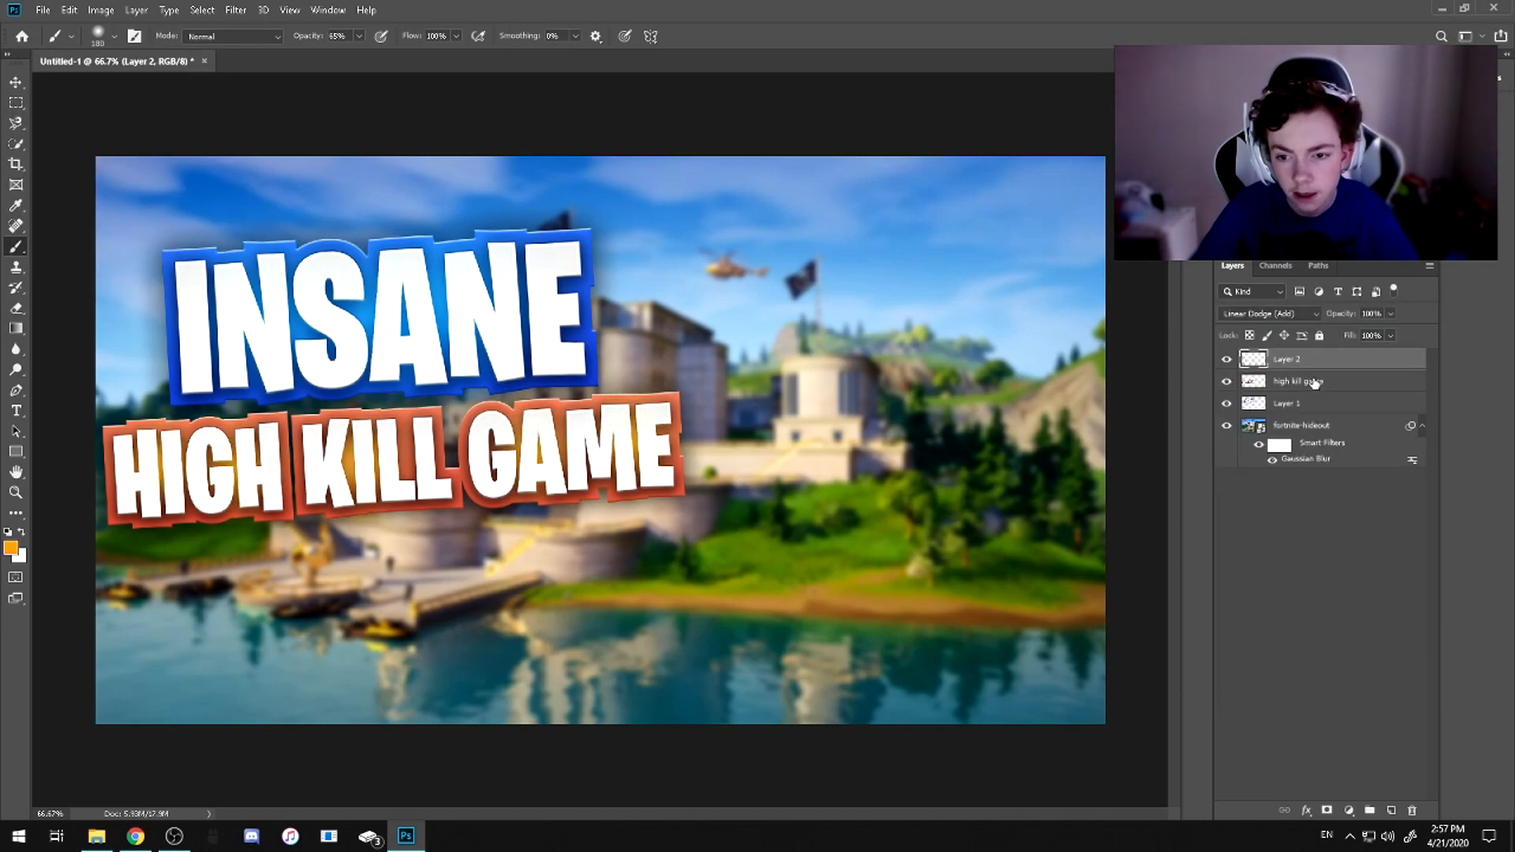
{"action": "left_click", "coordinate": [1307, 383], "text": "ctrl"}
{"action": "key", "text": "ctrl+e"}
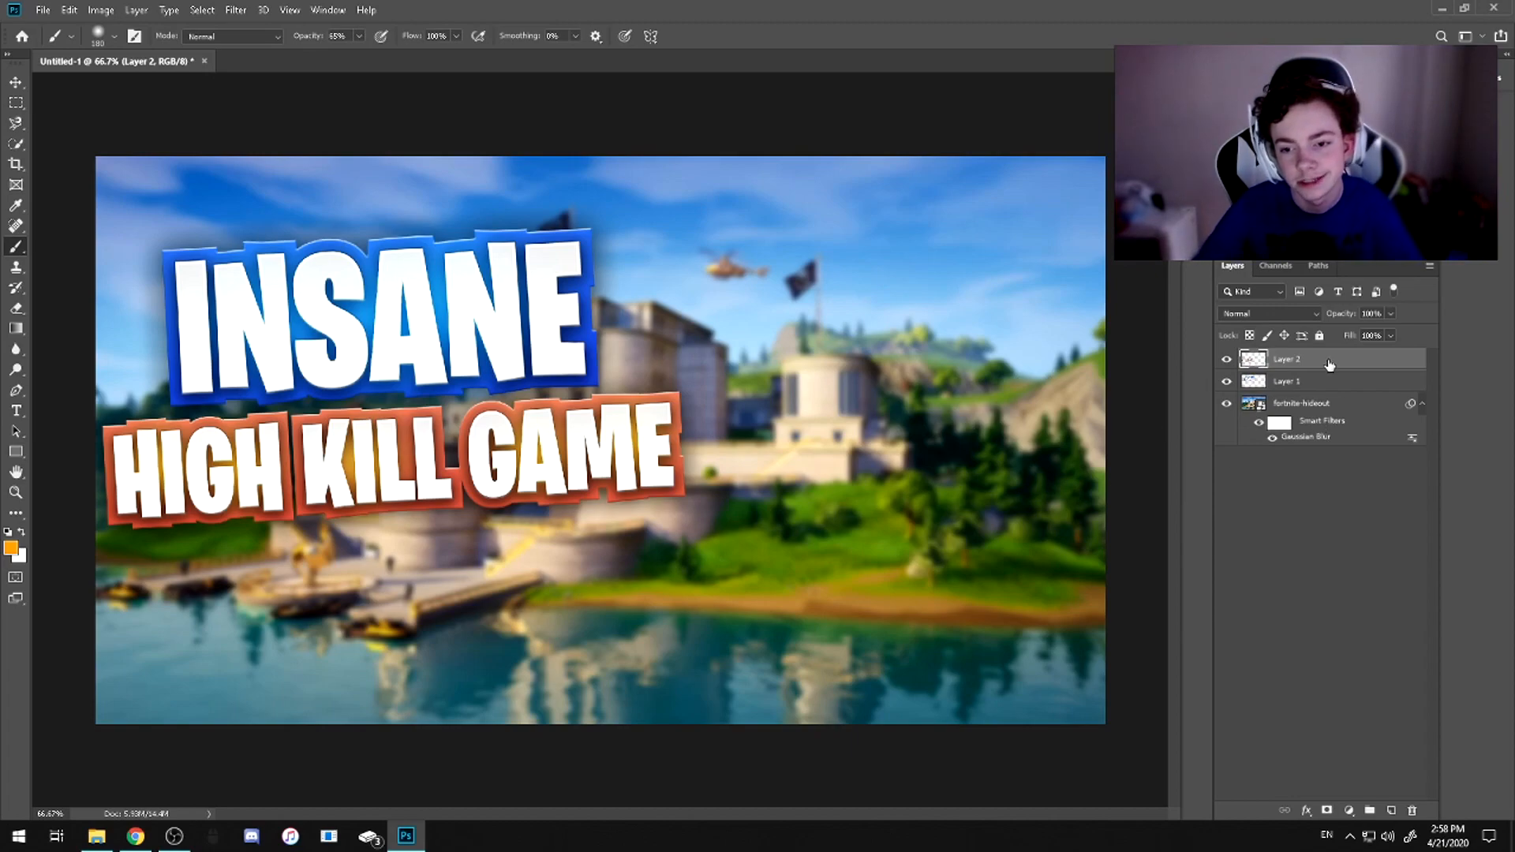
Merge the INSANE and HIGH KILL GAME layers, then move the combined title down and widen it slightly
{"action": "left_click", "coordinate": [1288, 384], "text": "shift"}
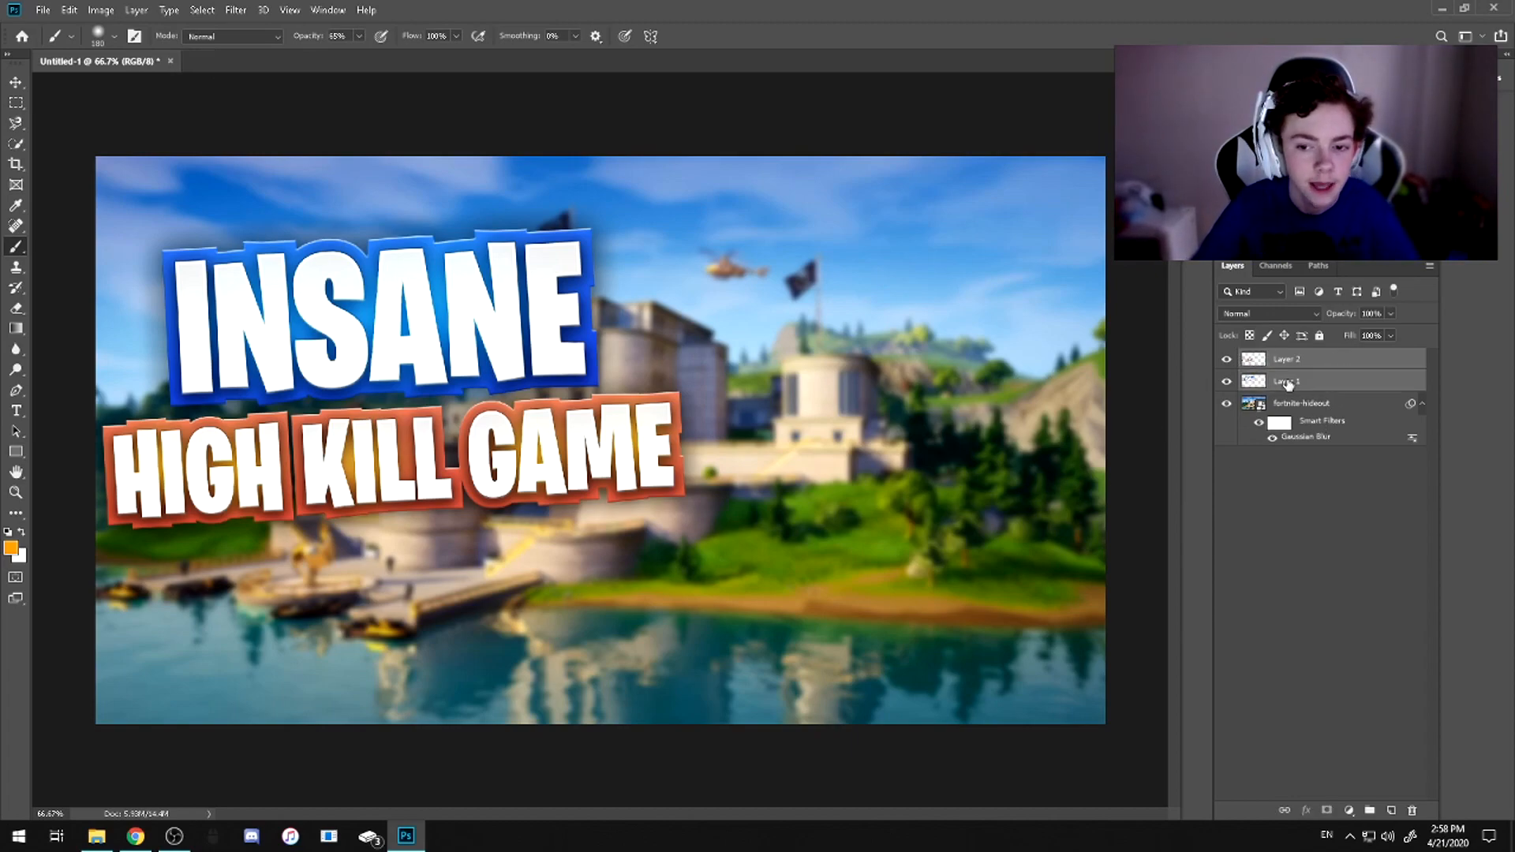
{"action": "key", "text": "ctrl+e"}
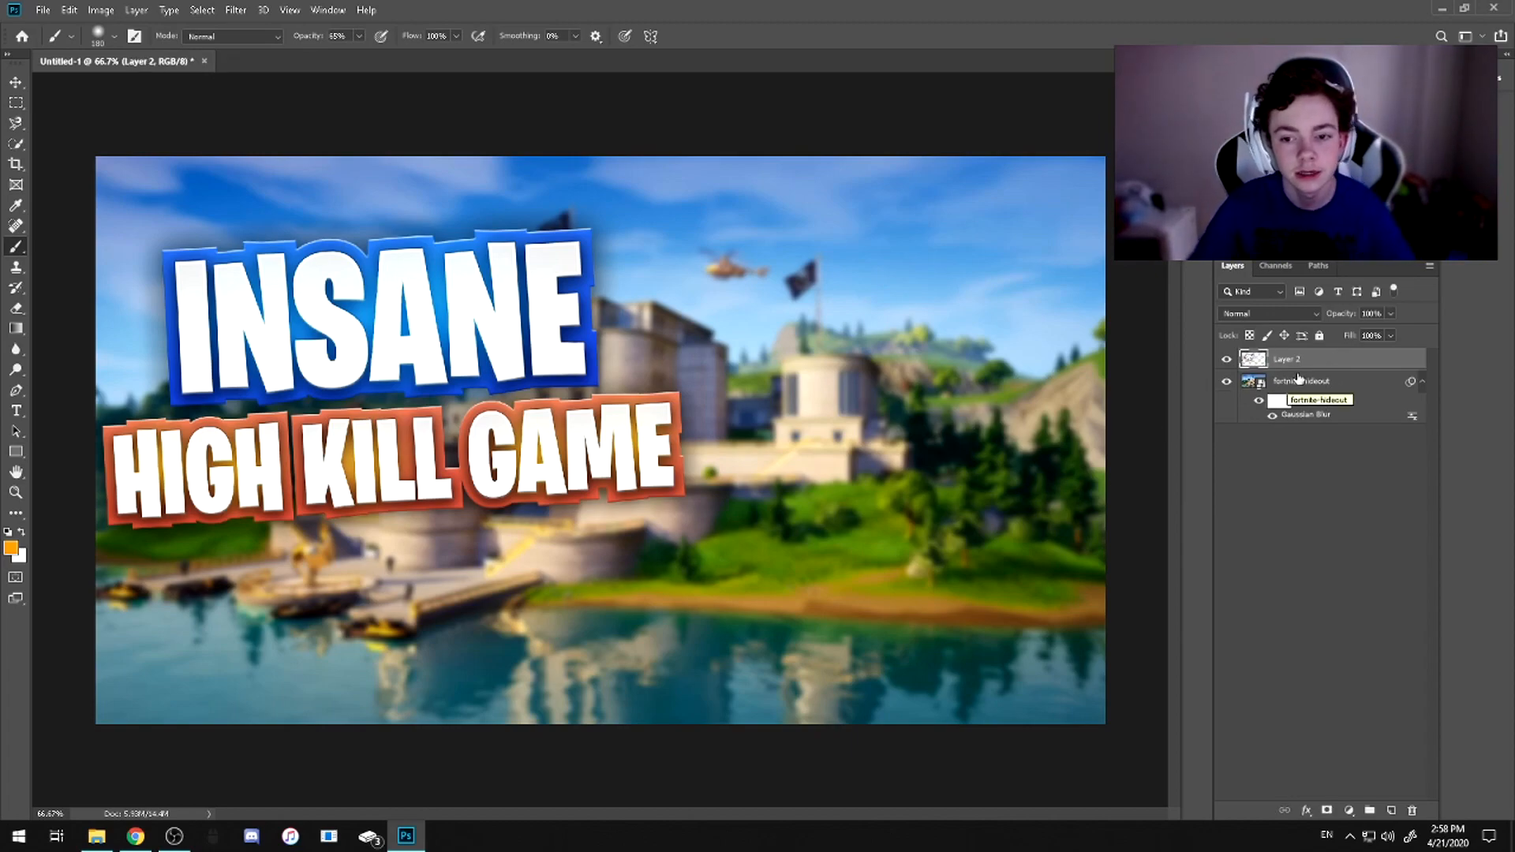
{"action": "key", "text": "ctrl+t"}
{"action": "left_click_drag", "start_coordinate": [460, 349], "coordinate": [494, 400]}
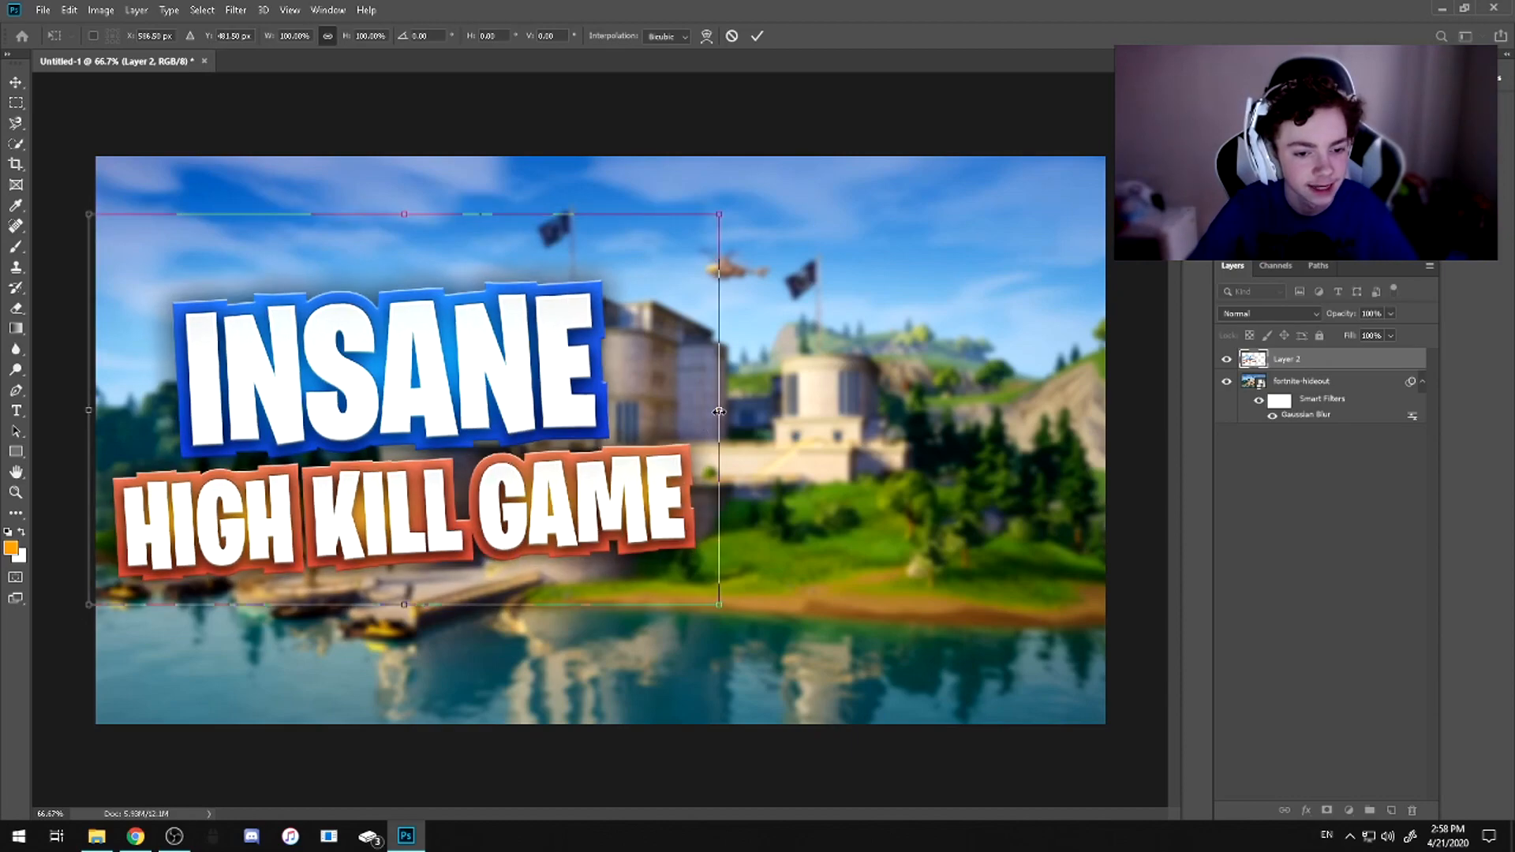
{"action": "left_click_drag", "start_coordinate": [721, 411], "coordinate": [738, 412]}
{"action": "left_click_drag", "start_coordinate": [581, 511], "coordinate": [594, 511]}
{"action": "key", "text": "Return"}
{"action": "key", "text": "b"}
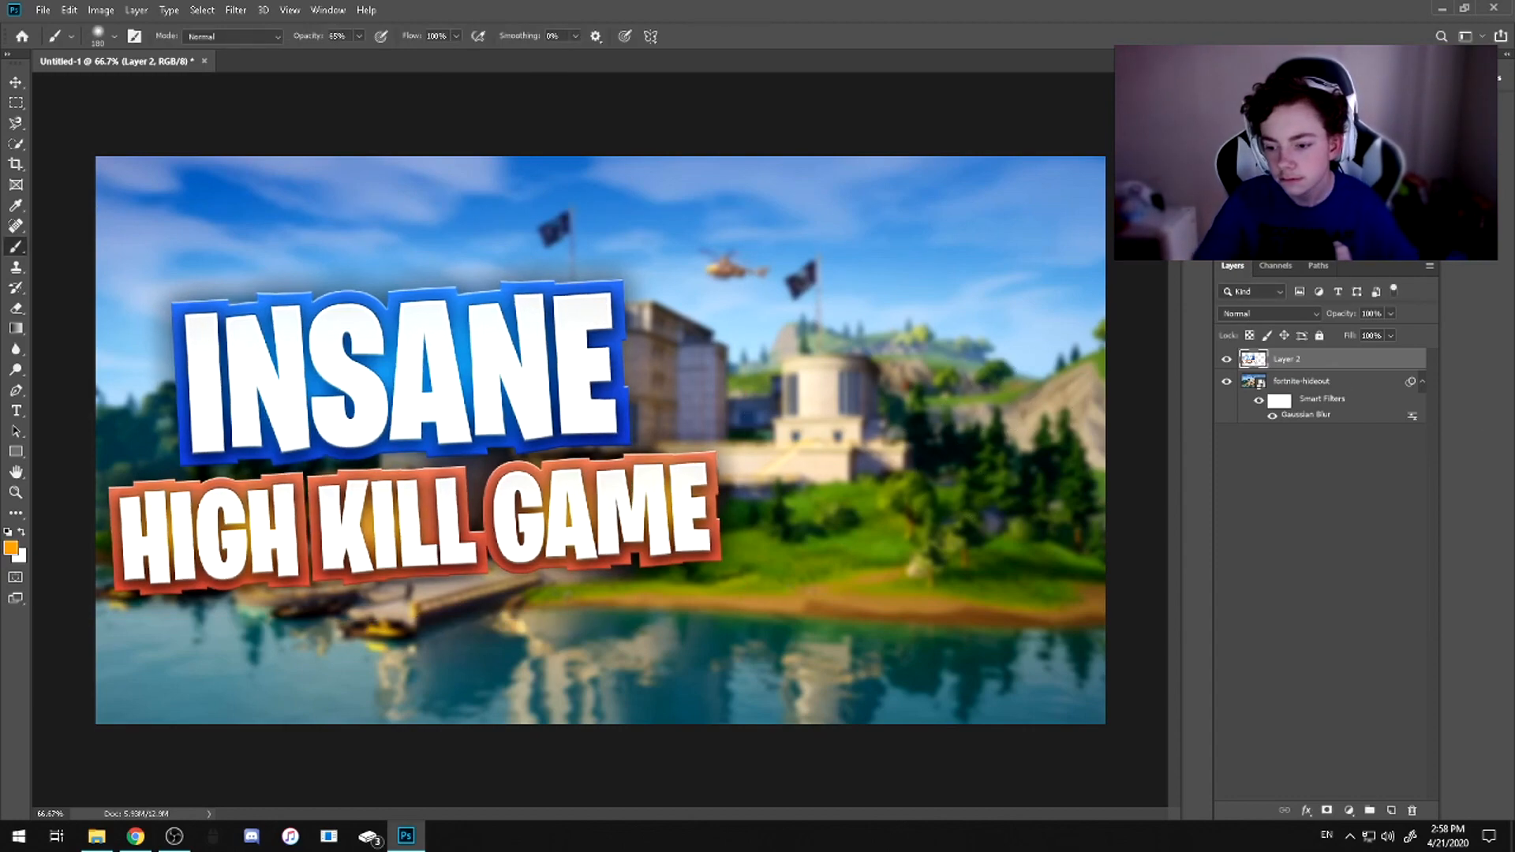
Switch to Chrome and search Google Images for "fortnite png"
{"action": "left_click", "coordinate": [136, 835]}
{"action": "scroll", "coordinate": [234, 426], "scroll_direction": "up", "scroll_amount": 15}
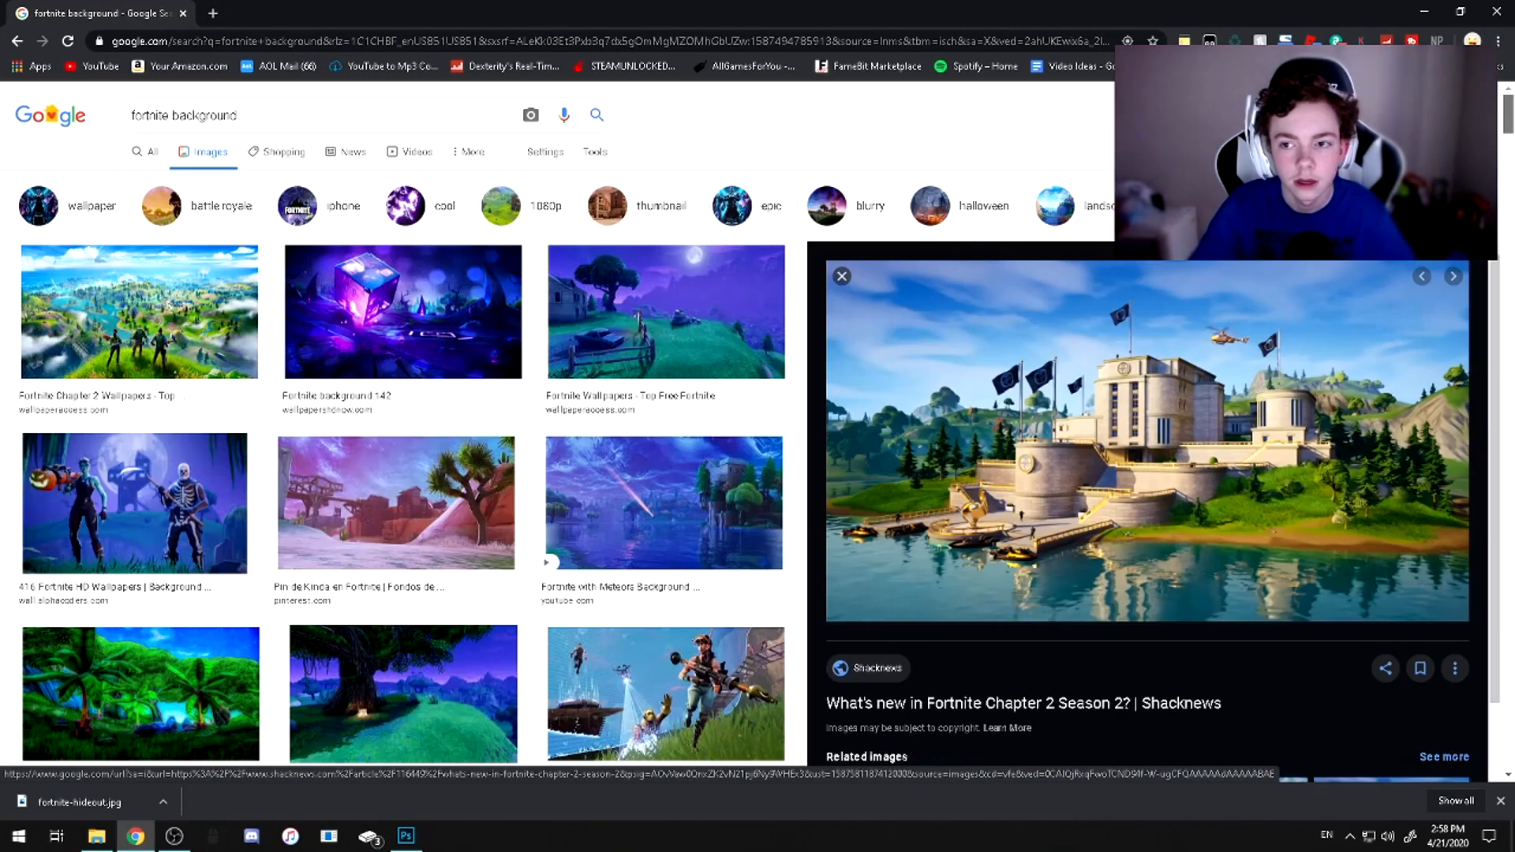
{"action": "double_click", "coordinate": [262, 115]}
{"action": "left_click", "coordinate": [260, 114]}
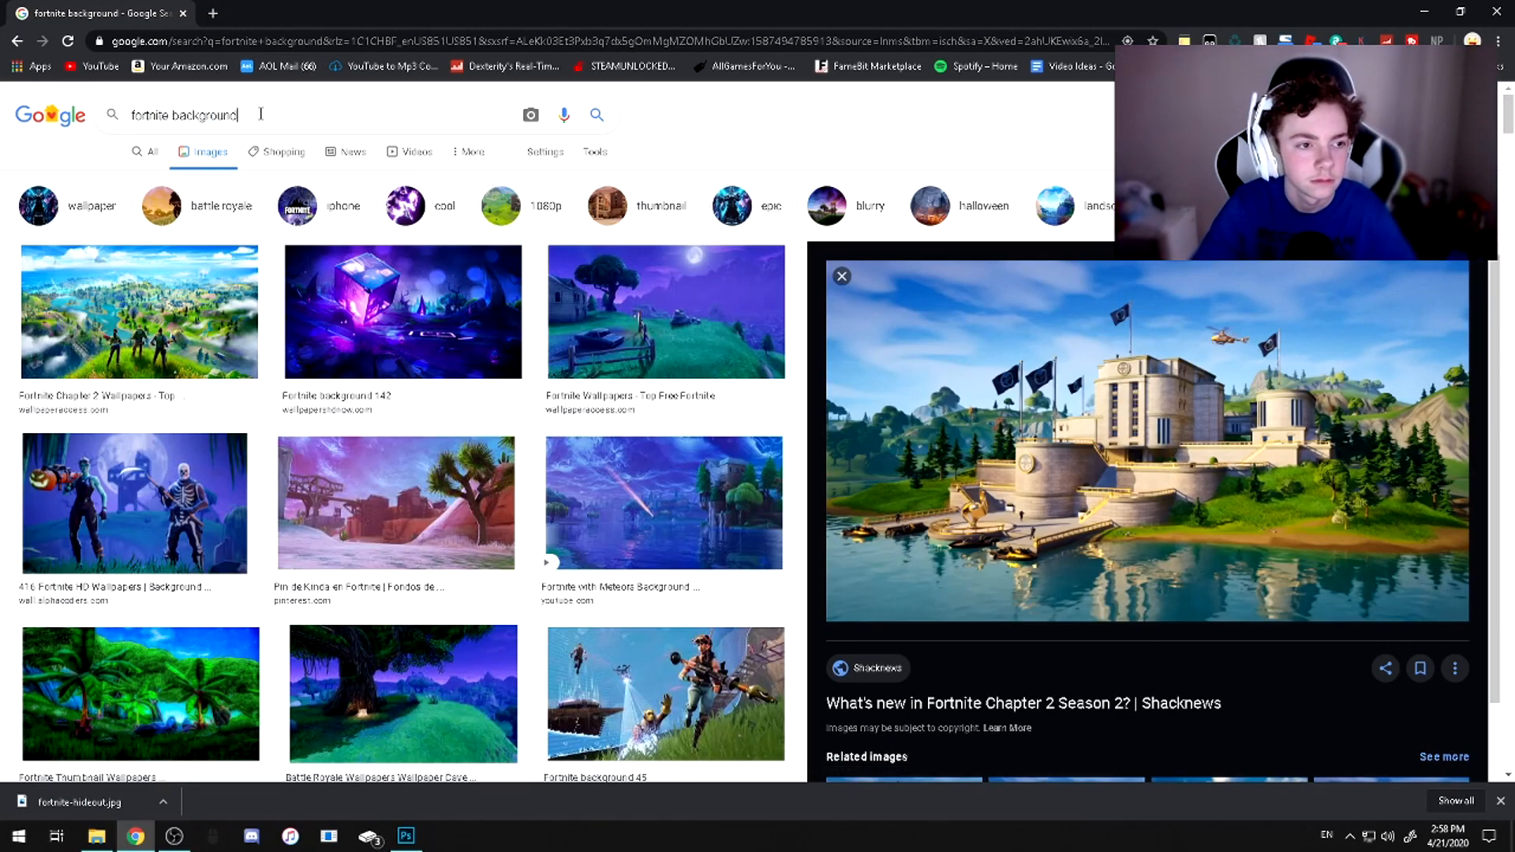
{"action": "type", "text": "fortnite png"}
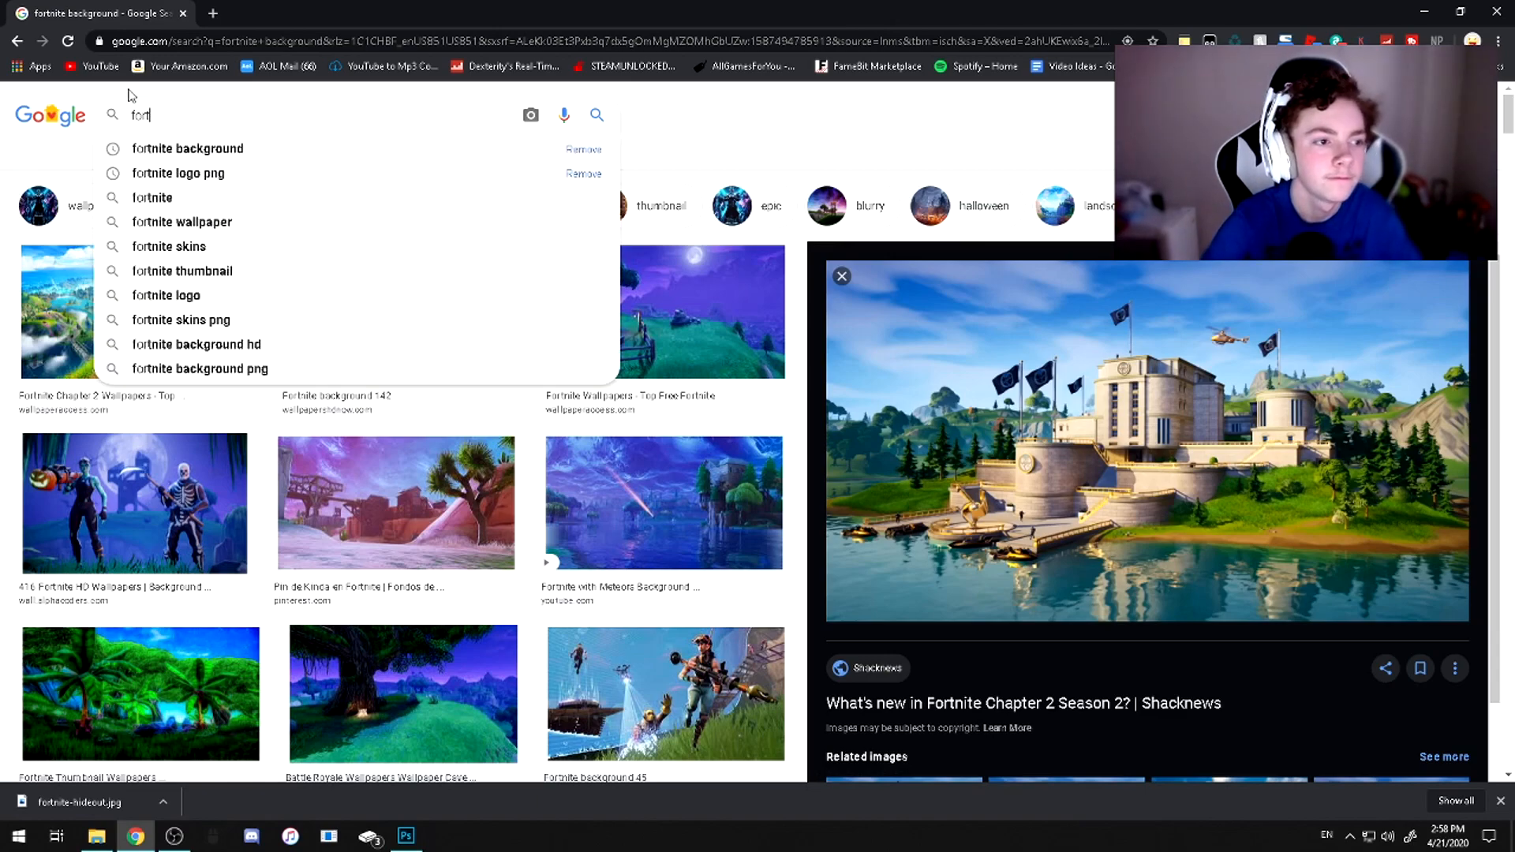
{"action": "key", "text": "Return"}
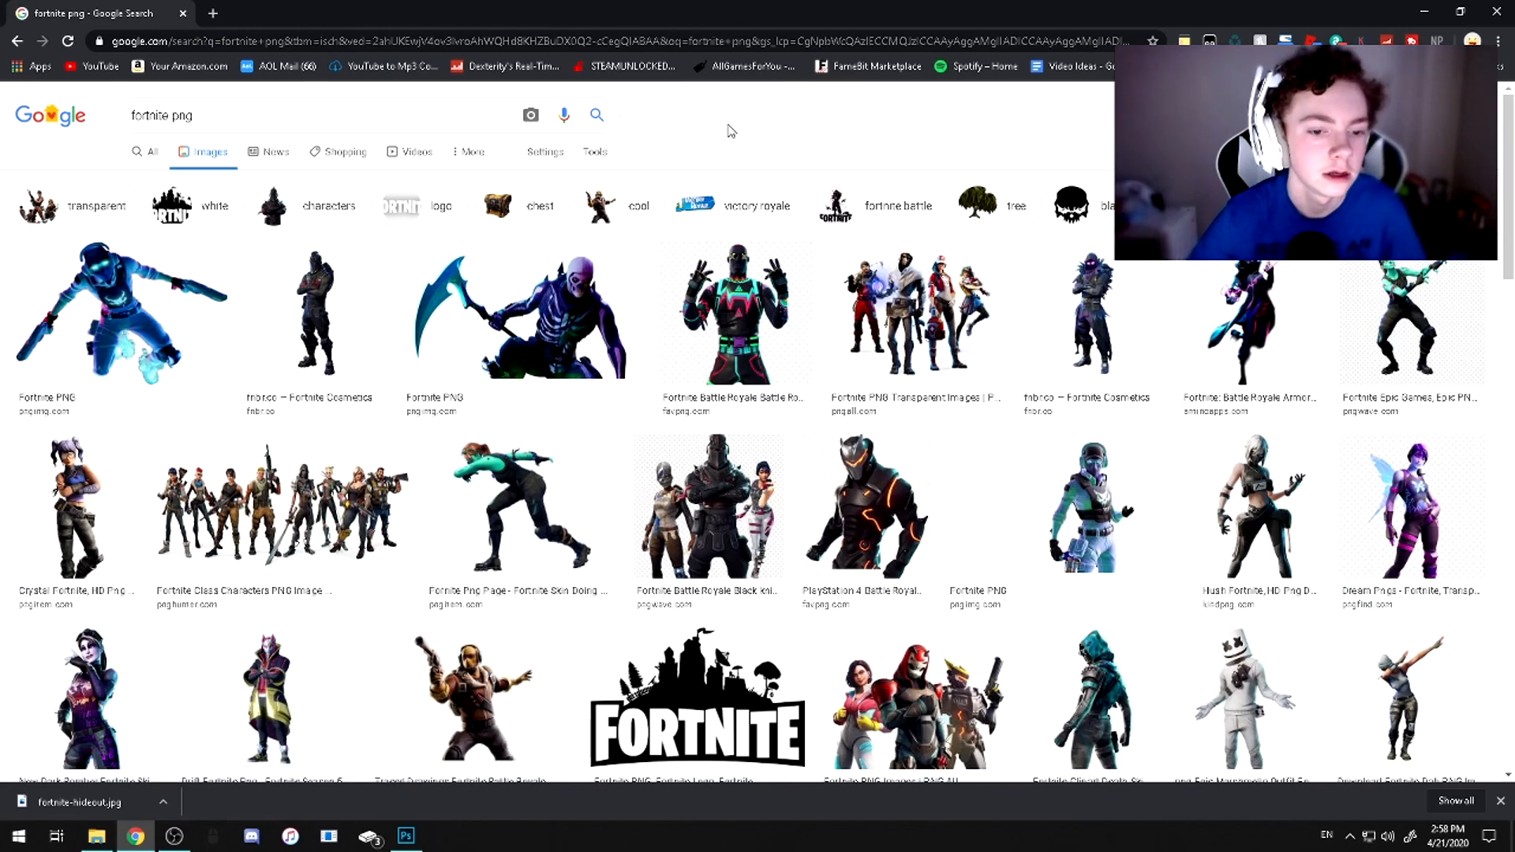
Open the white Marshmello outfit picture from the image results and save it to the computer
{"action": "left_click", "coordinate": [1409, 698]}
{"action": "right_click", "coordinate": [1137, 370]}
{"action": "left_click", "coordinate": [1193, 508]}
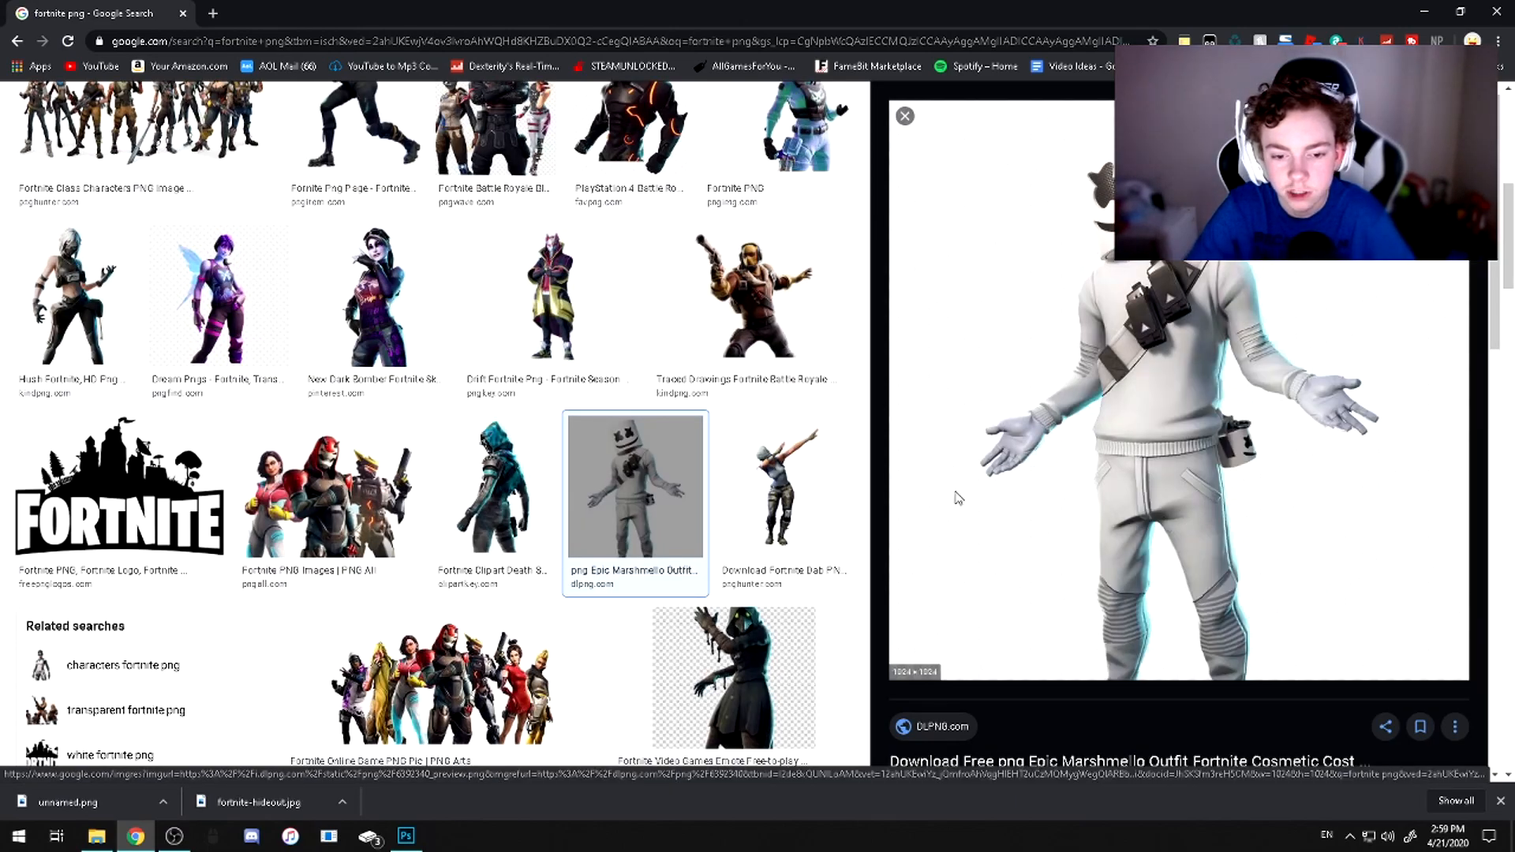
{"action": "left_click", "coordinate": [852, 401]}
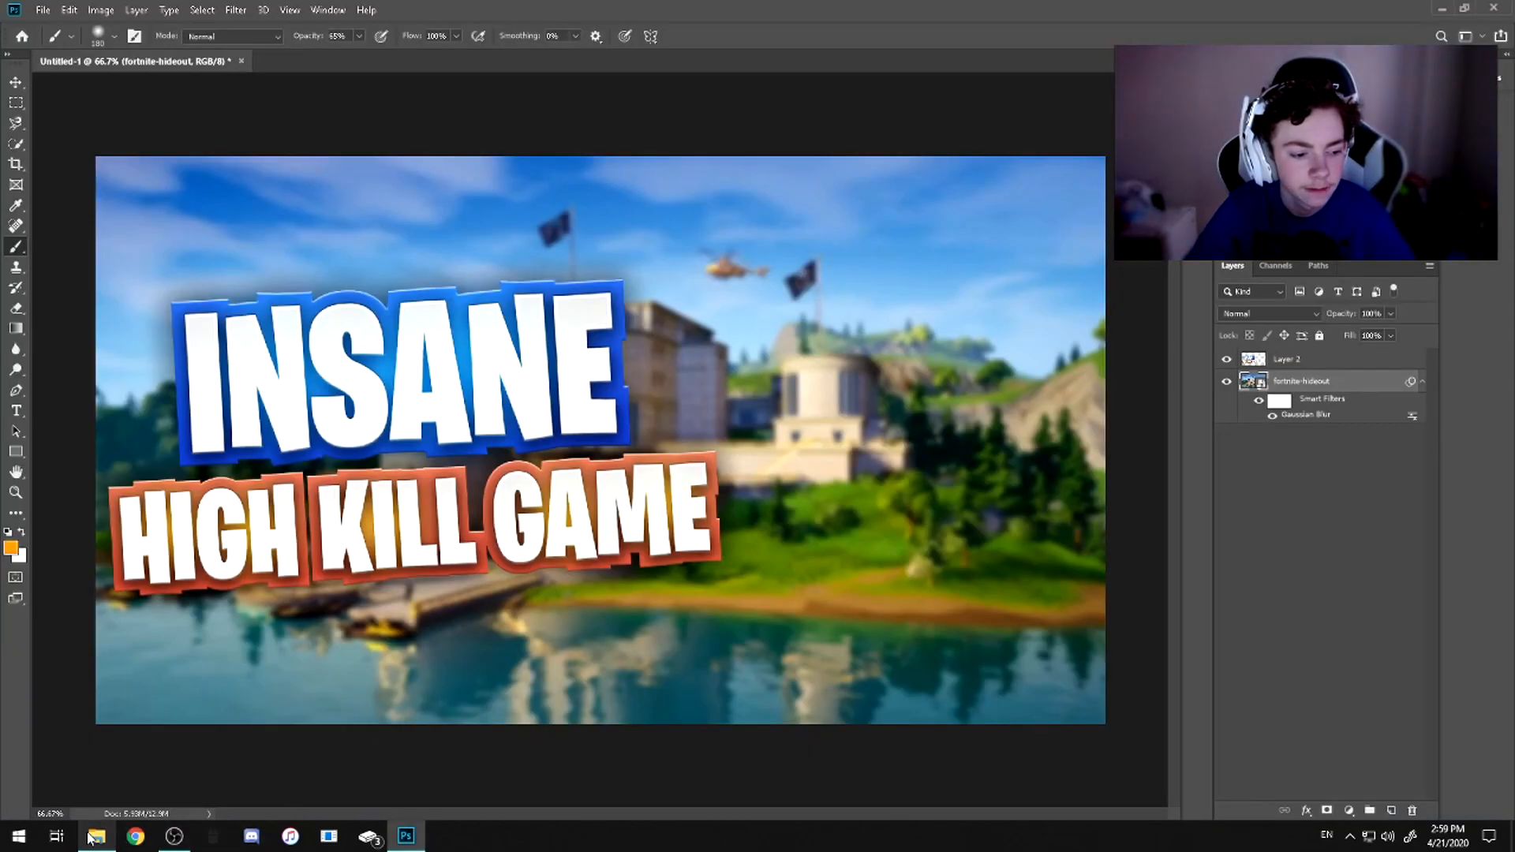
Place the downloaded Marshmello image 6392340_preview from the Downloads folder into the Photoshop document
{"action": "left_click", "coordinate": [95, 837]}
{"action": "left_click", "coordinate": [843, 358]}
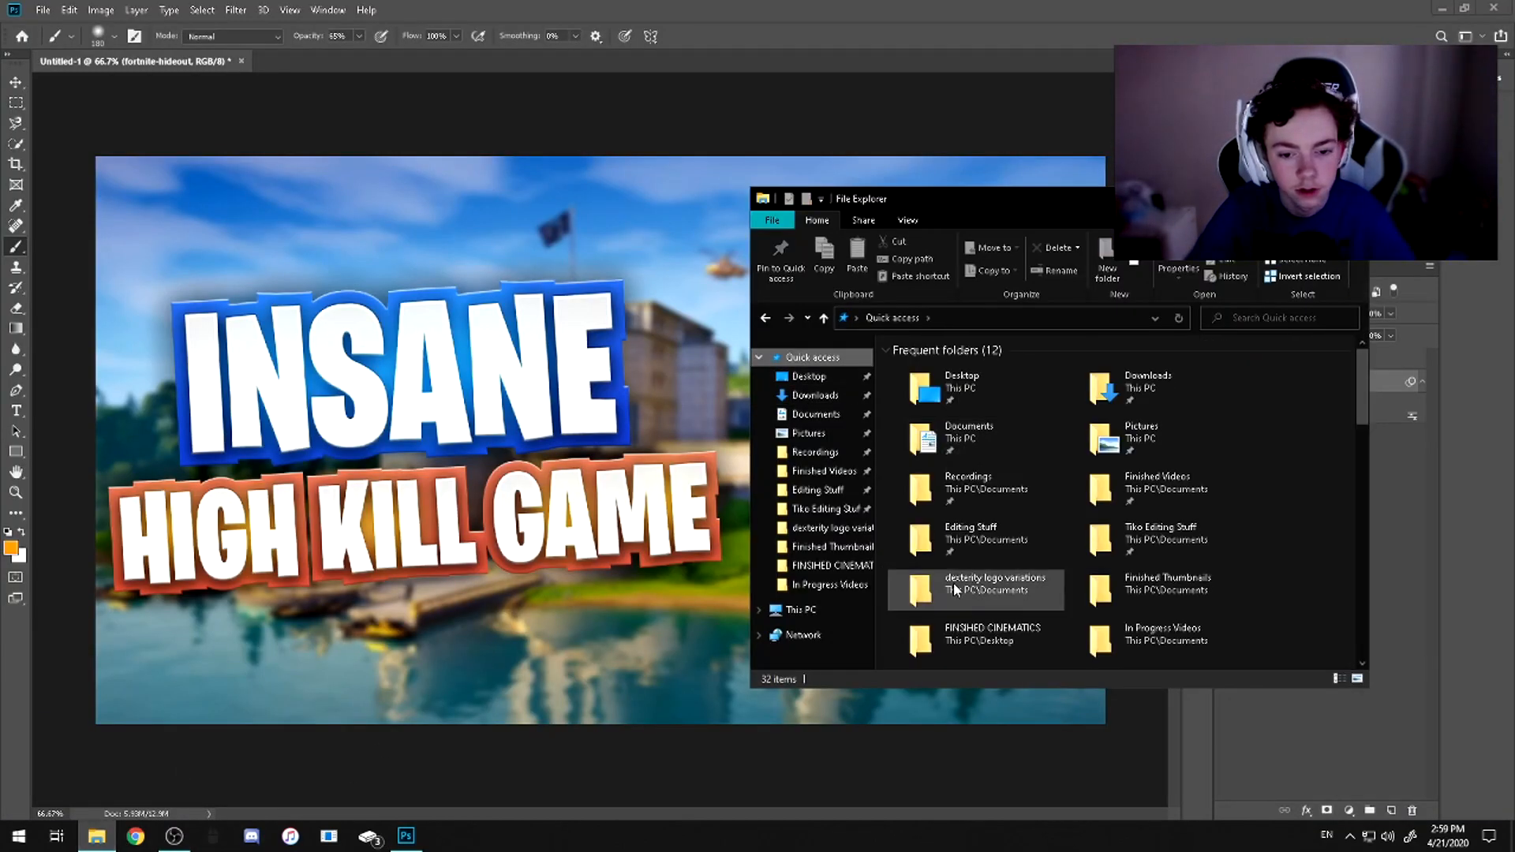
{"action": "scroll", "coordinate": [1025, 521], "scroll_direction": "down", "scroll_amount": 3}
{"action": "left_click", "coordinate": [815, 394]}
{"action": "left_click_drag", "start_coordinate": [931, 394], "coordinate": [593, 405]}
Move the Marshmello character to the right half of the canvas and enlarge it to fill the full height
{"action": "left_click_drag", "start_coordinate": [651, 464], "coordinate": [960, 543]}
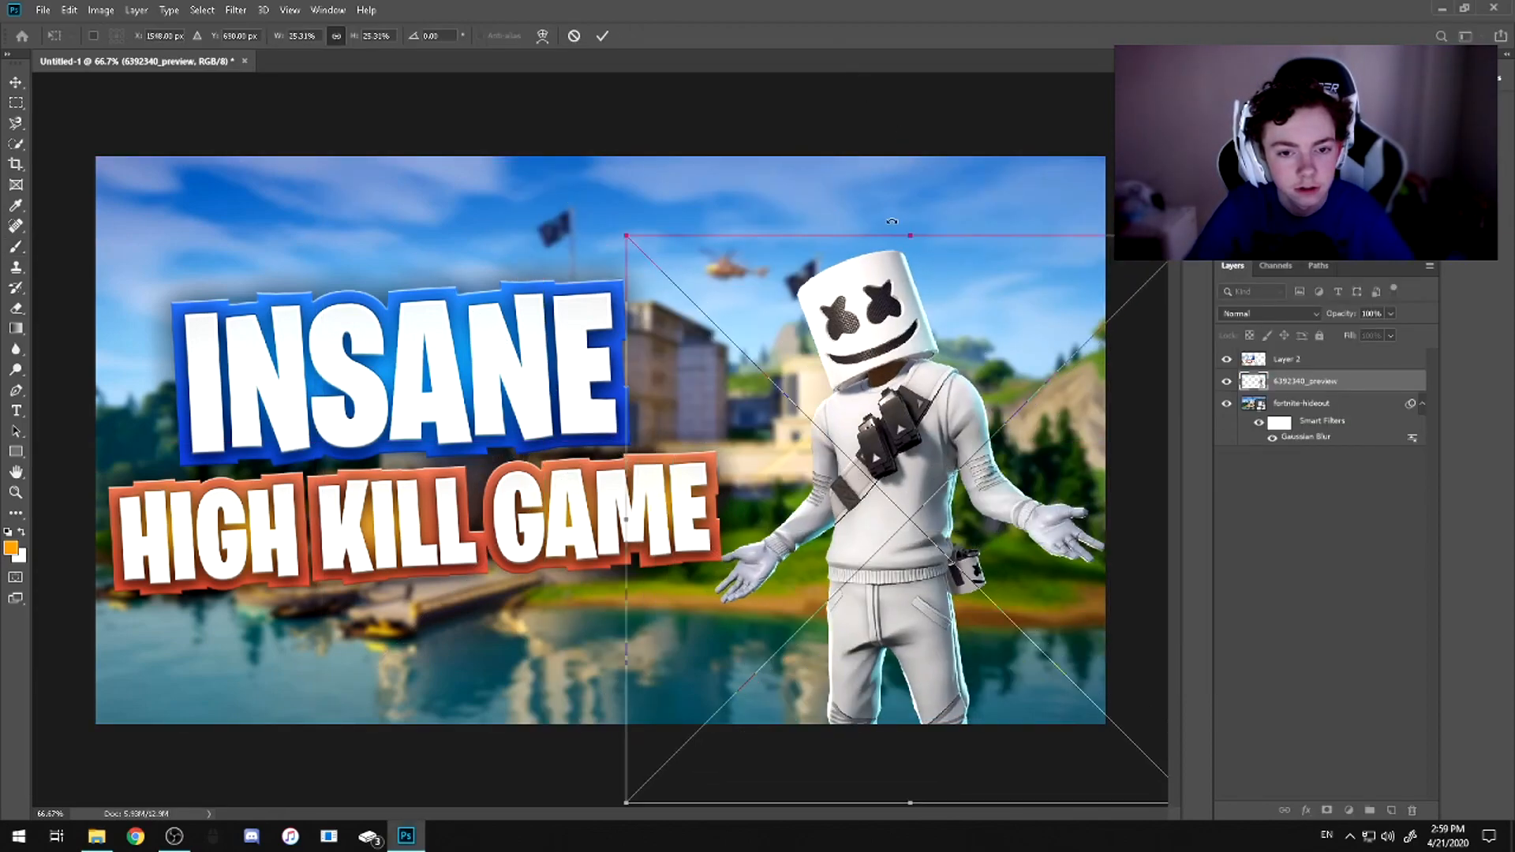
{"action": "left_click_drag", "start_coordinate": [913, 239], "coordinate": [939, 22]}
{"action": "left_click_drag", "start_coordinate": [944, 302], "coordinate": [924, 403]}
{"action": "key", "text": "Return"}
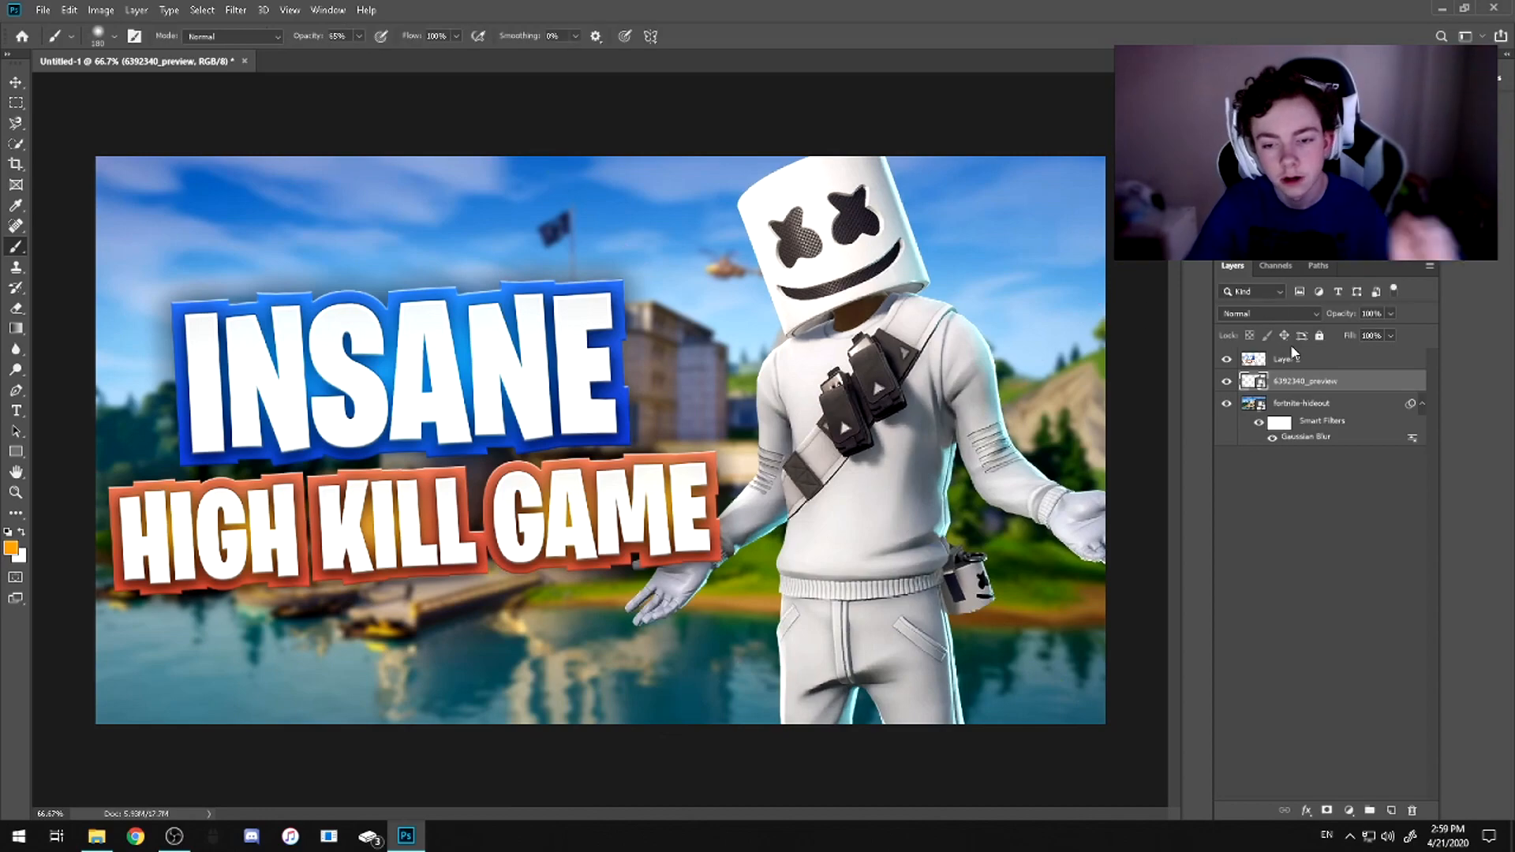
Compare the saved layer styles on the Marshmello character layer and choose the webcam style
{"action": "right_click", "coordinate": [1305, 385]}
{"action": "left_click", "coordinate": [1176, 172]}
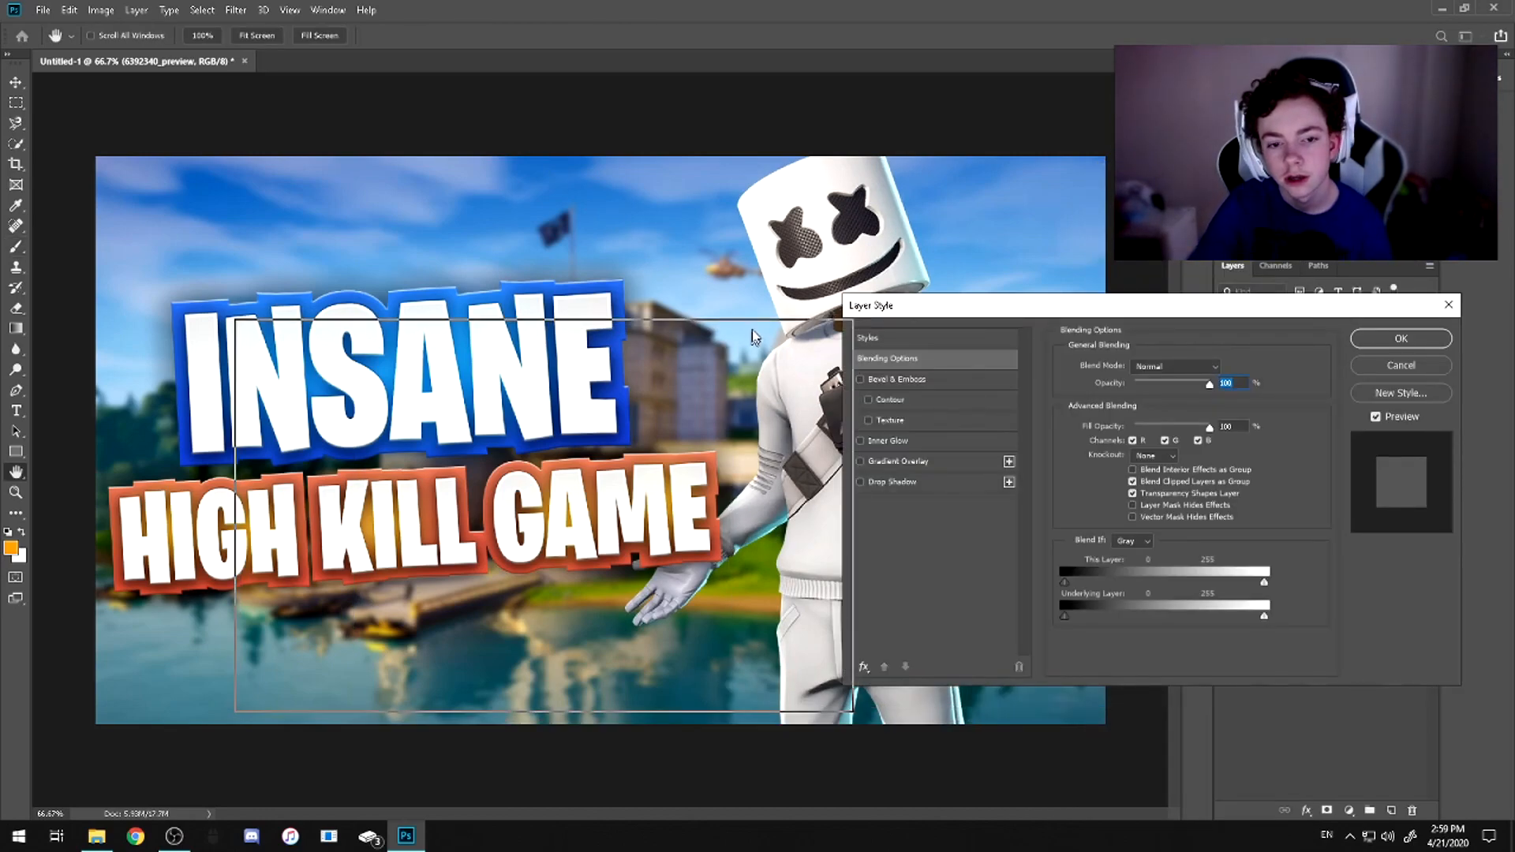
{"action": "left_click_drag", "start_coordinate": [796, 325], "coordinate": [1262, 297]}
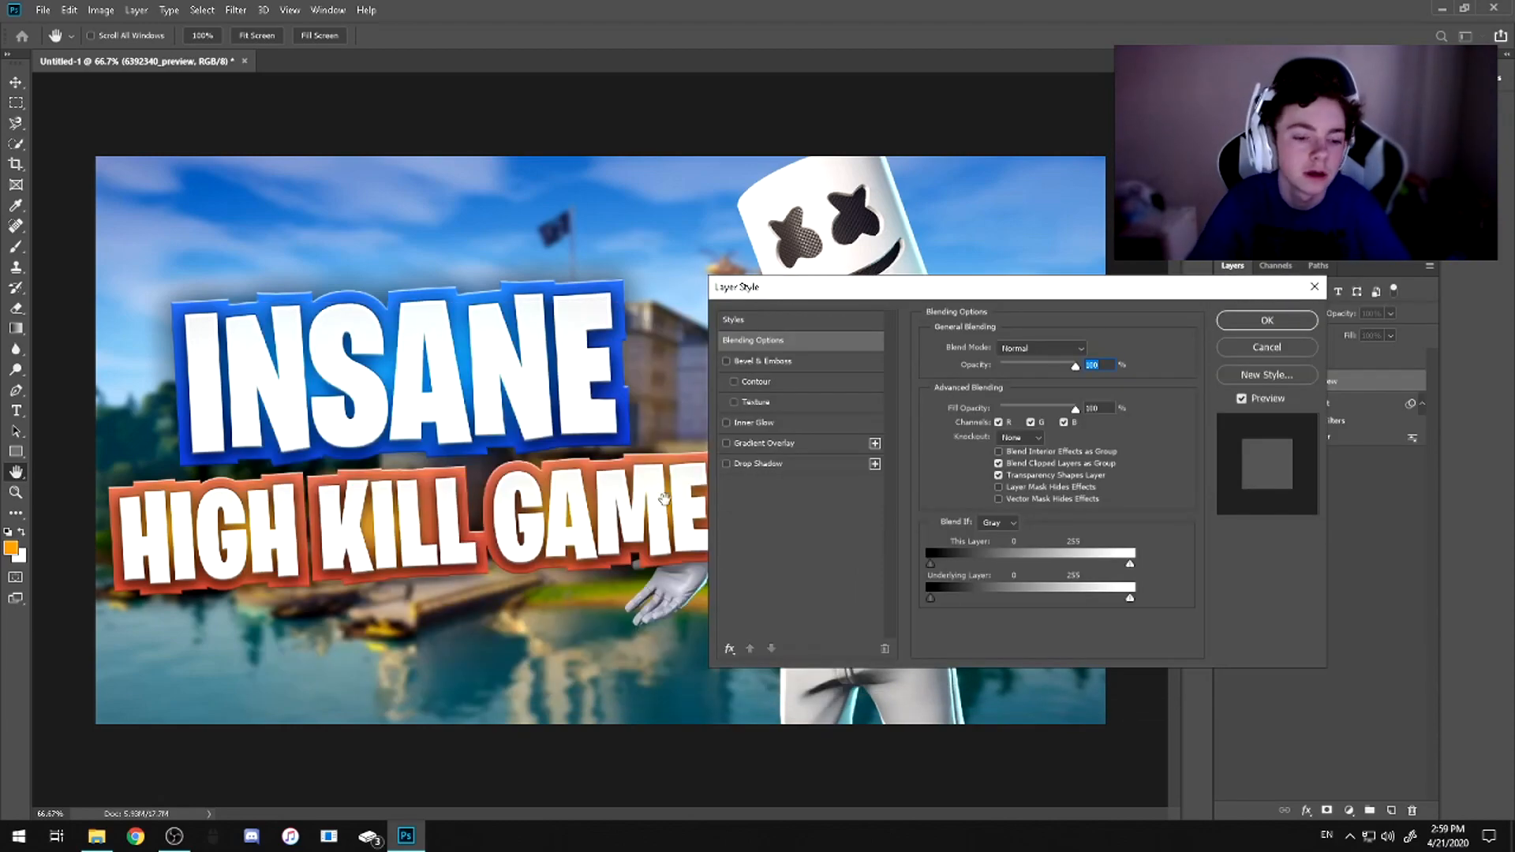
{"action": "left_click", "coordinate": [813, 321]}
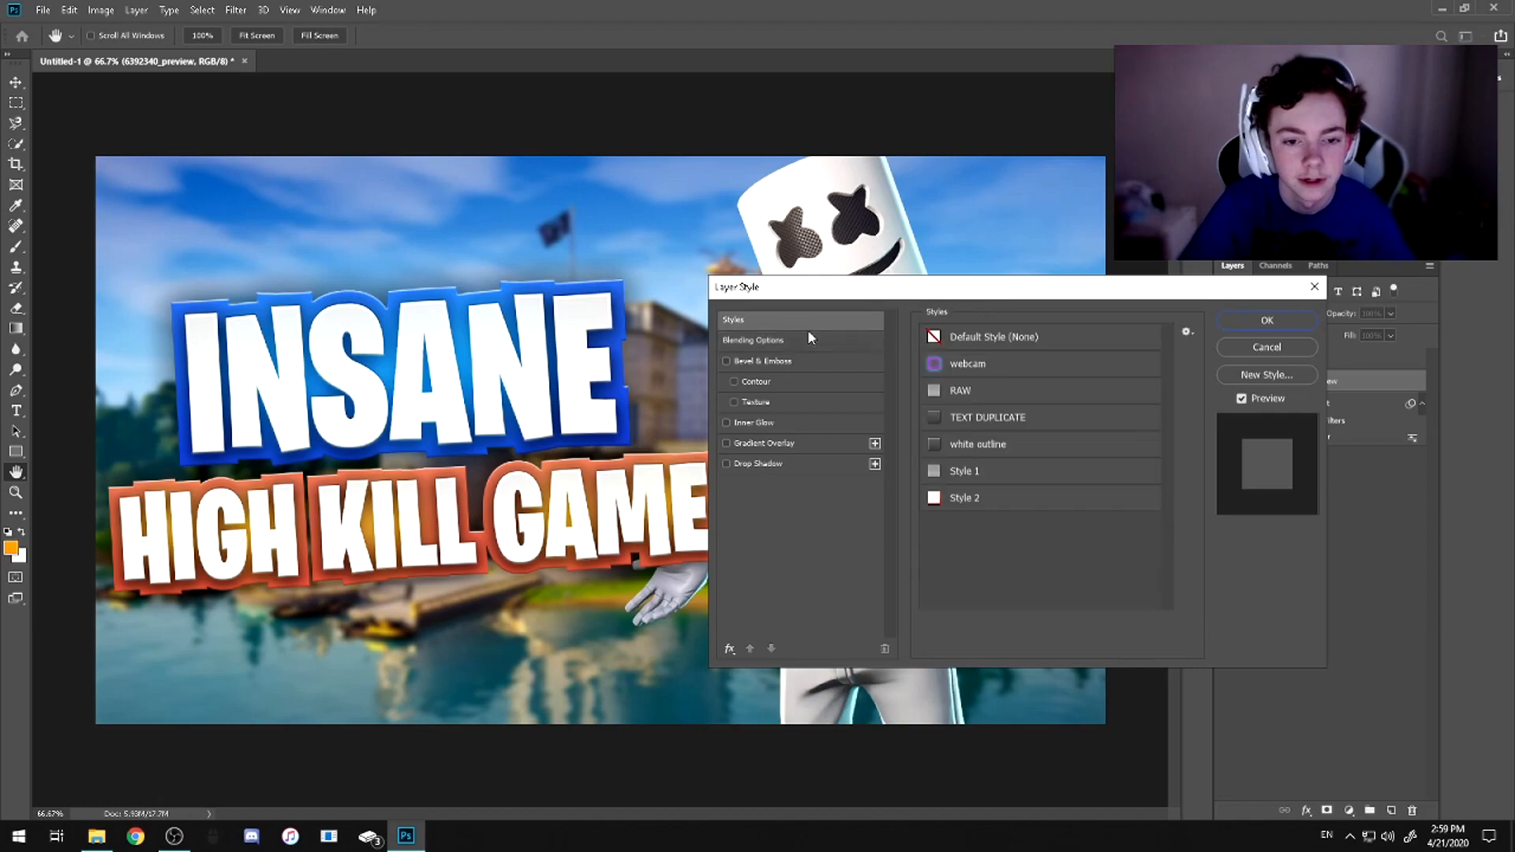
{"action": "left_click", "coordinate": [964, 445]}
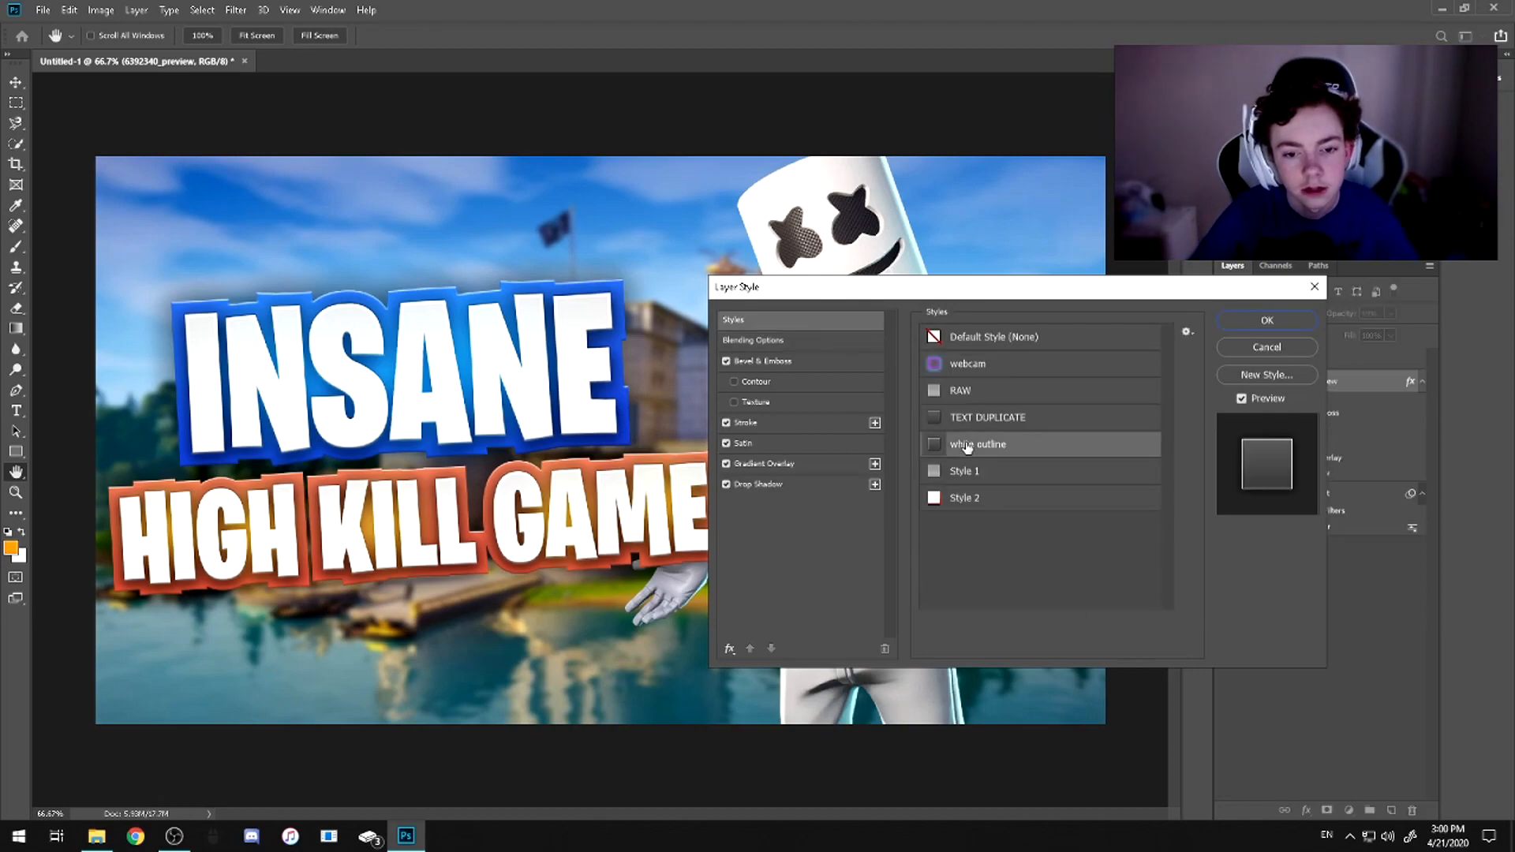
{"action": "left_click_drag", "start_coordinate": [995, 291], "coordinate": [355, 265]}
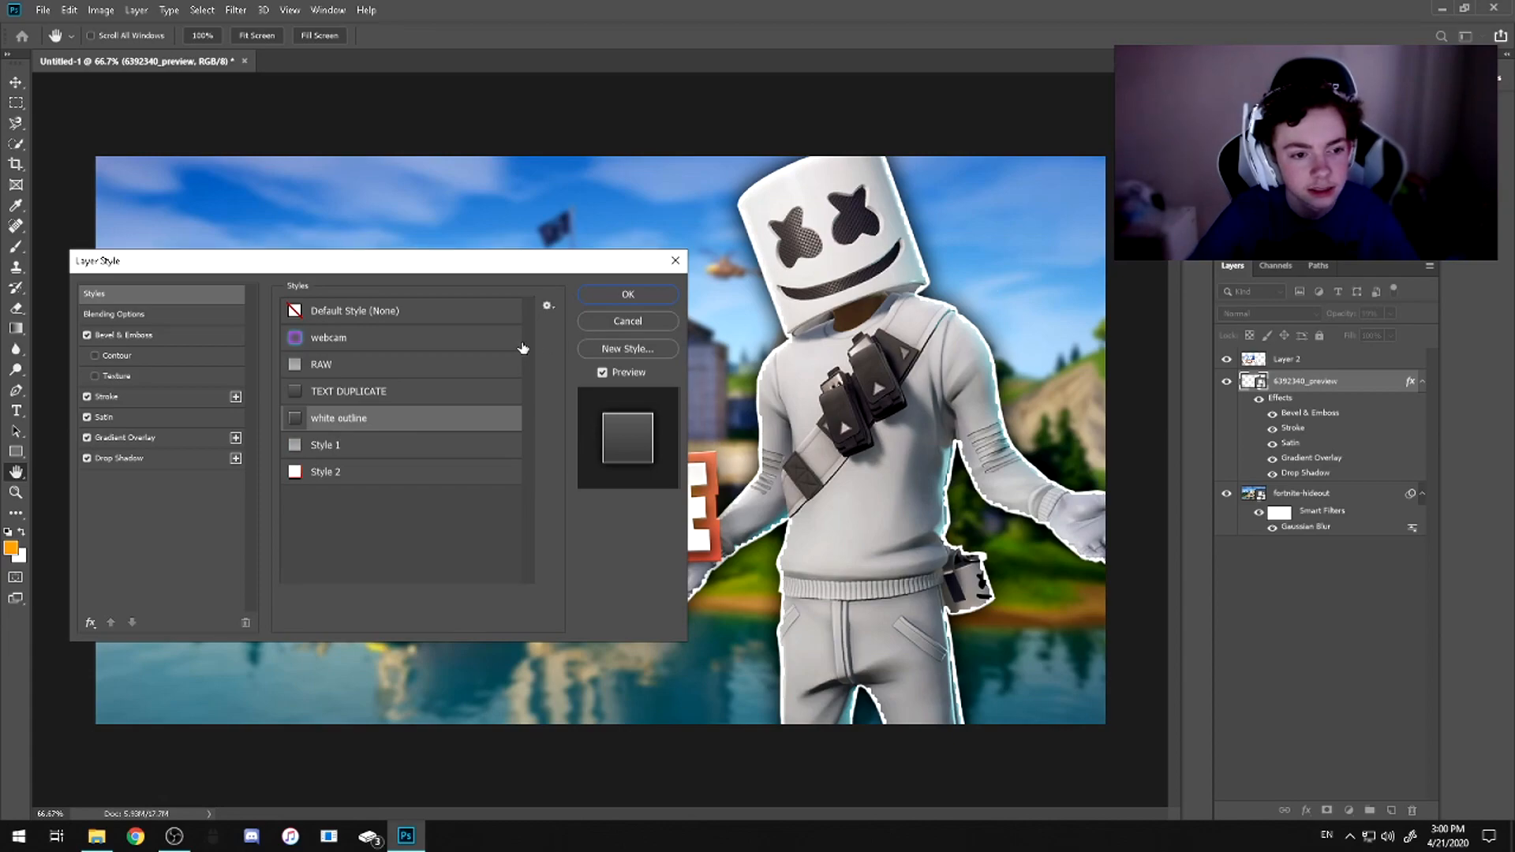
{"action": "left_click", "coordinate": [345, 398]}
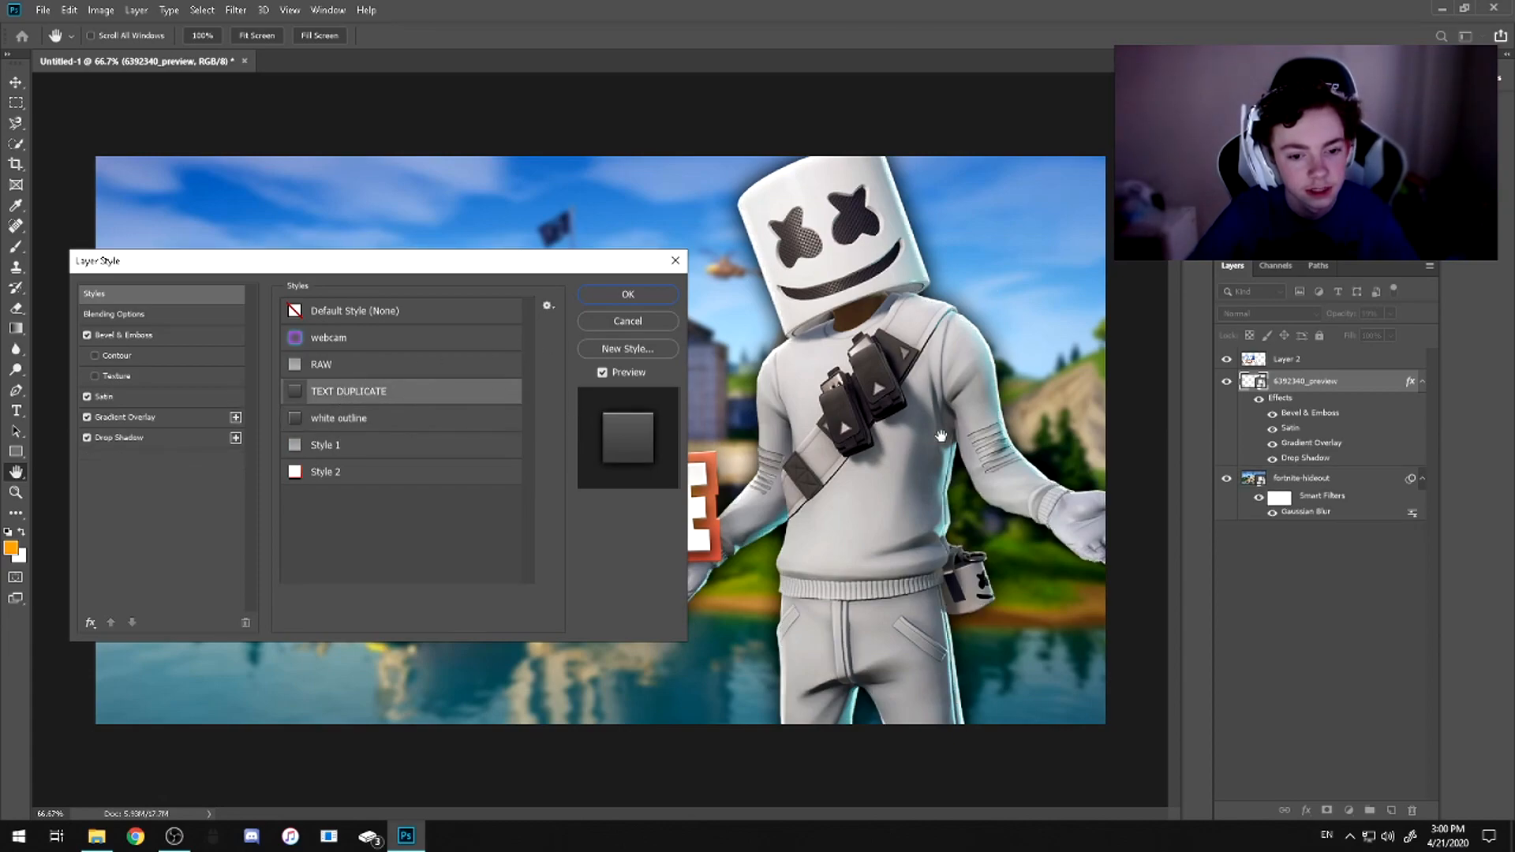
{"action": "left_click", "coordinate": [347, 366]}
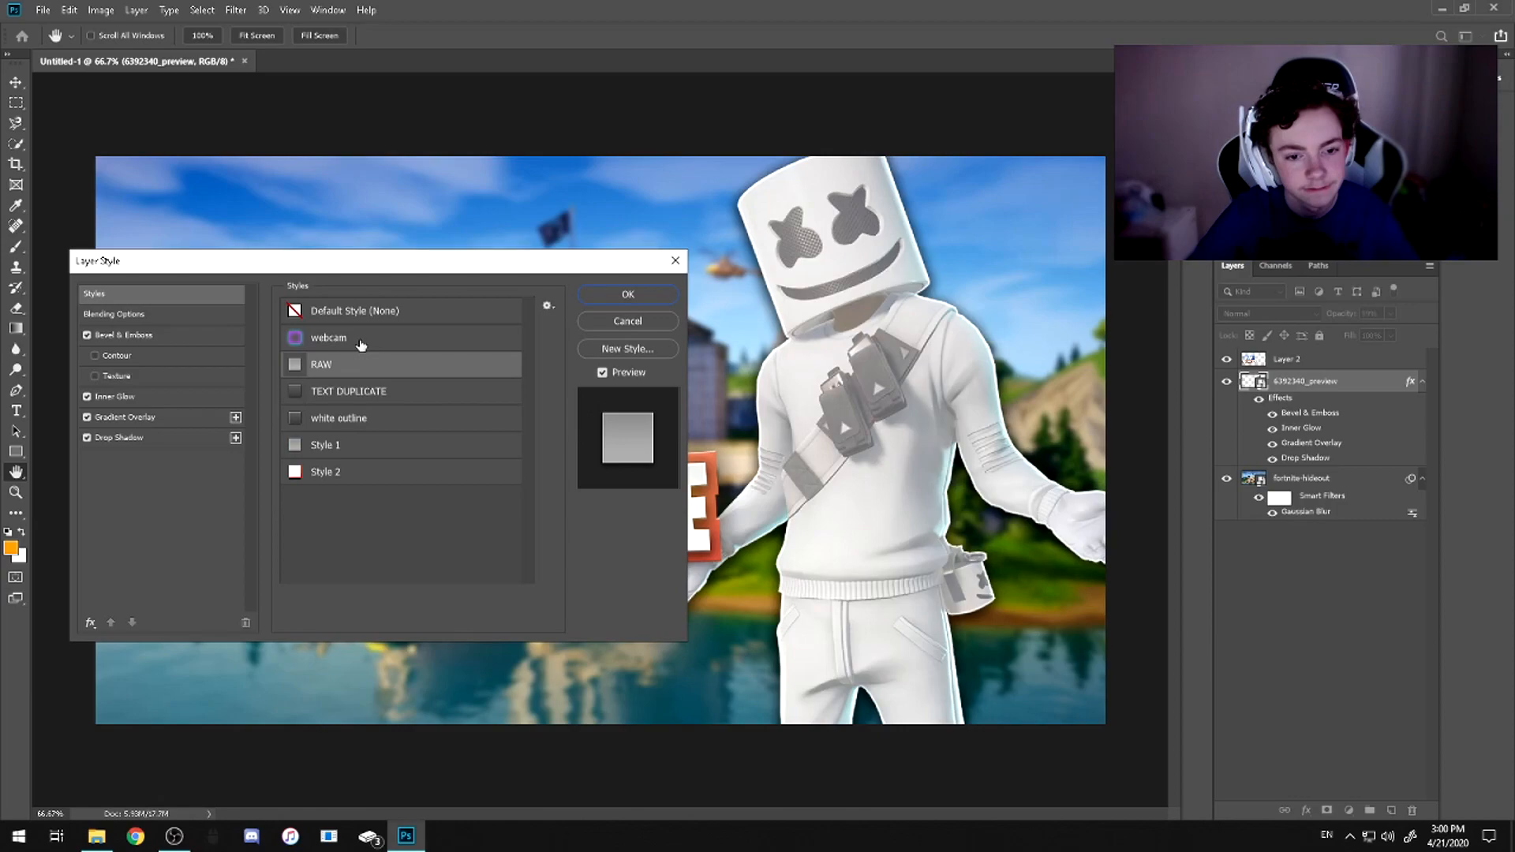
{"action": "left_click", "coordinate": [361, 344]}
{"action": "left_click", "coordinate": [372, 445]}
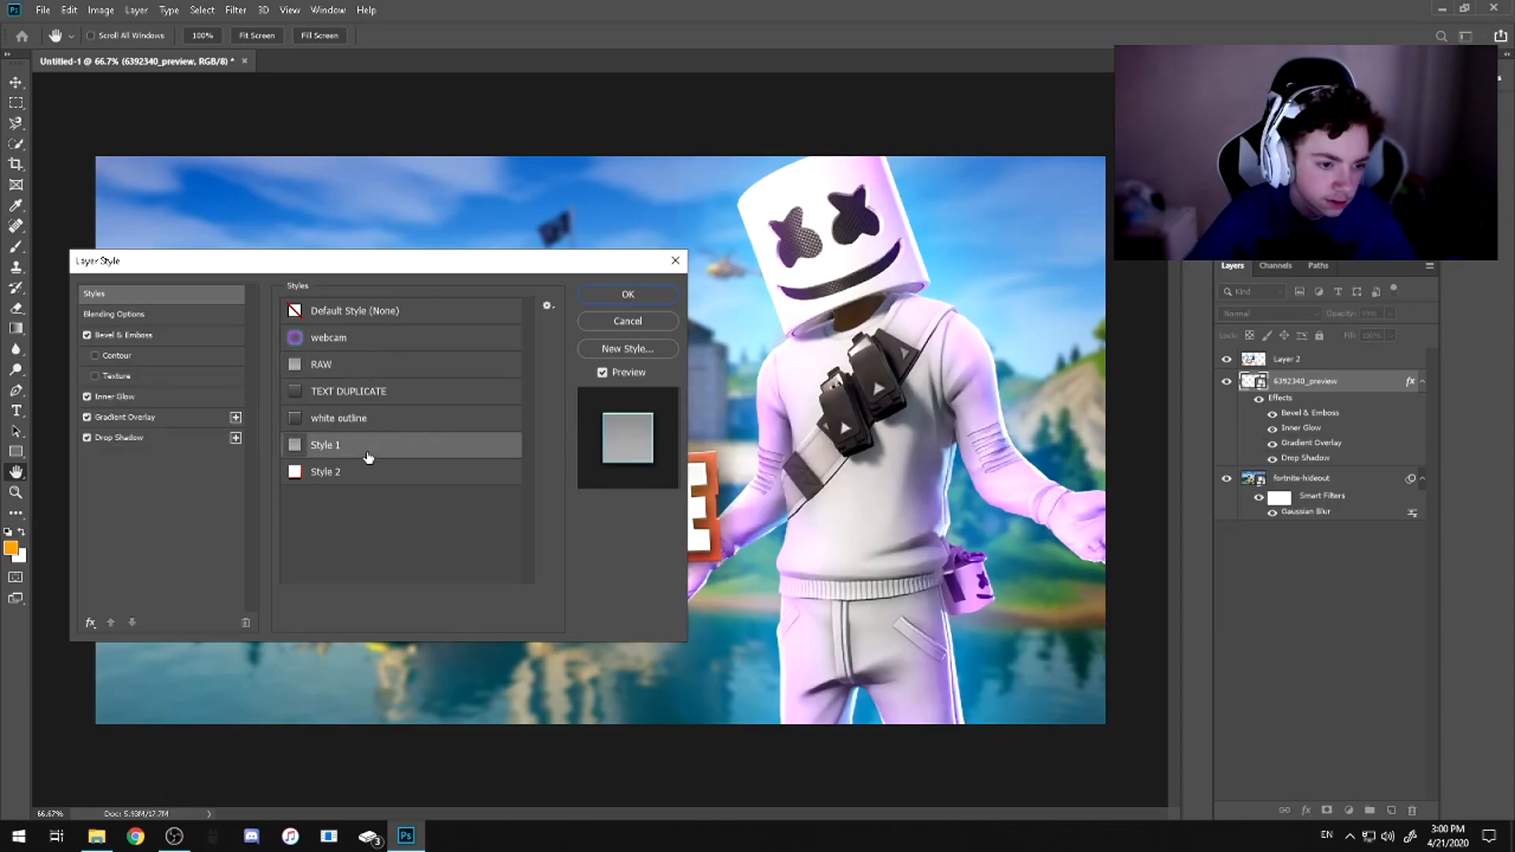
{"action": "left_click", "coordinate": [403, 348]}
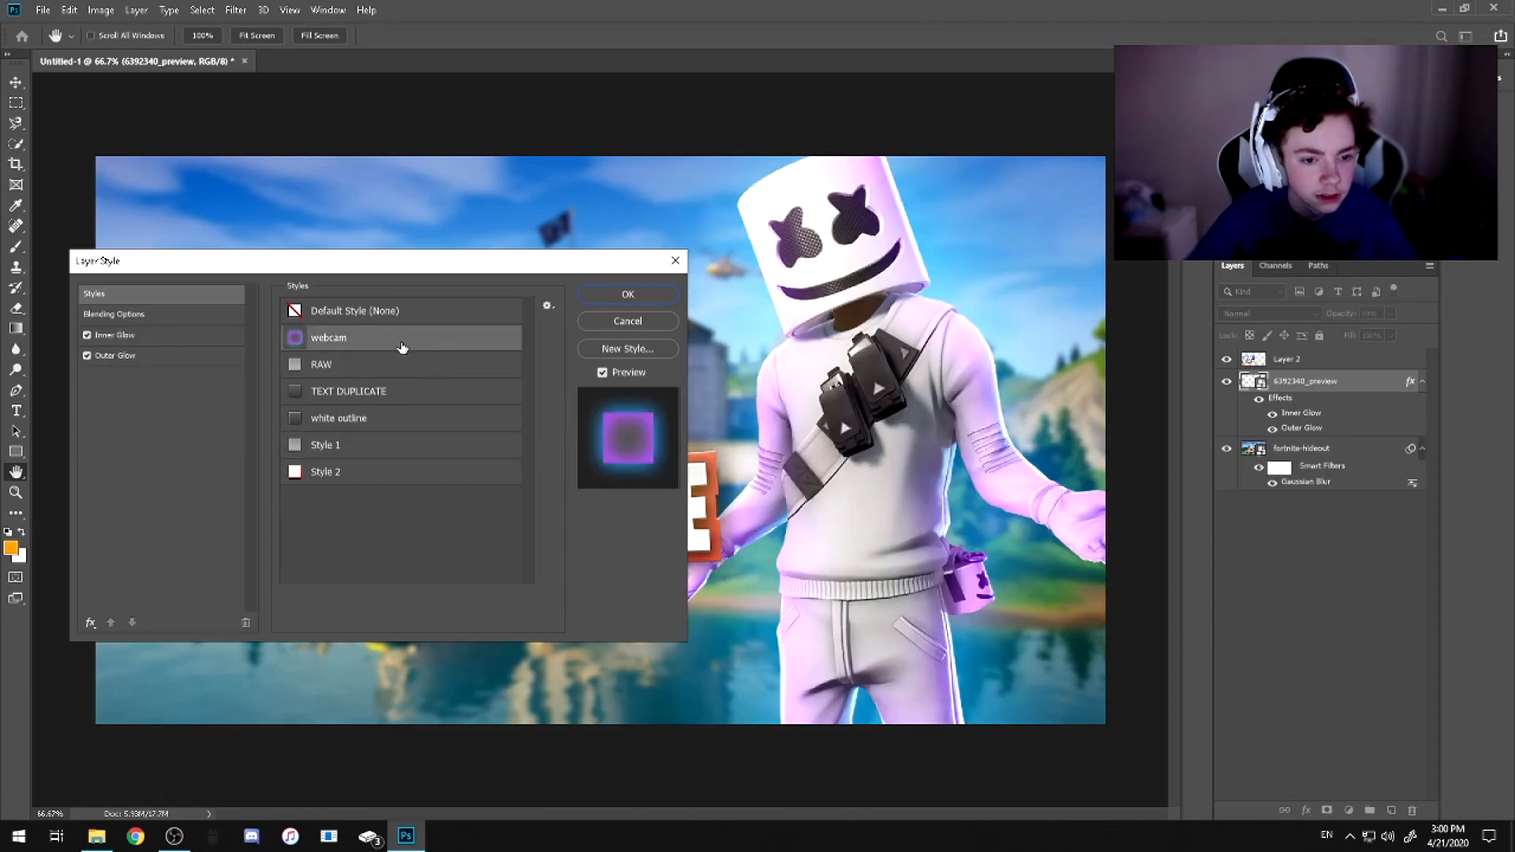
Inspect the Inner Glow and Outer Glow settings of the webcam style on the Marshmello layer
{"action": "left_click", "coordinate": [118, 336]}
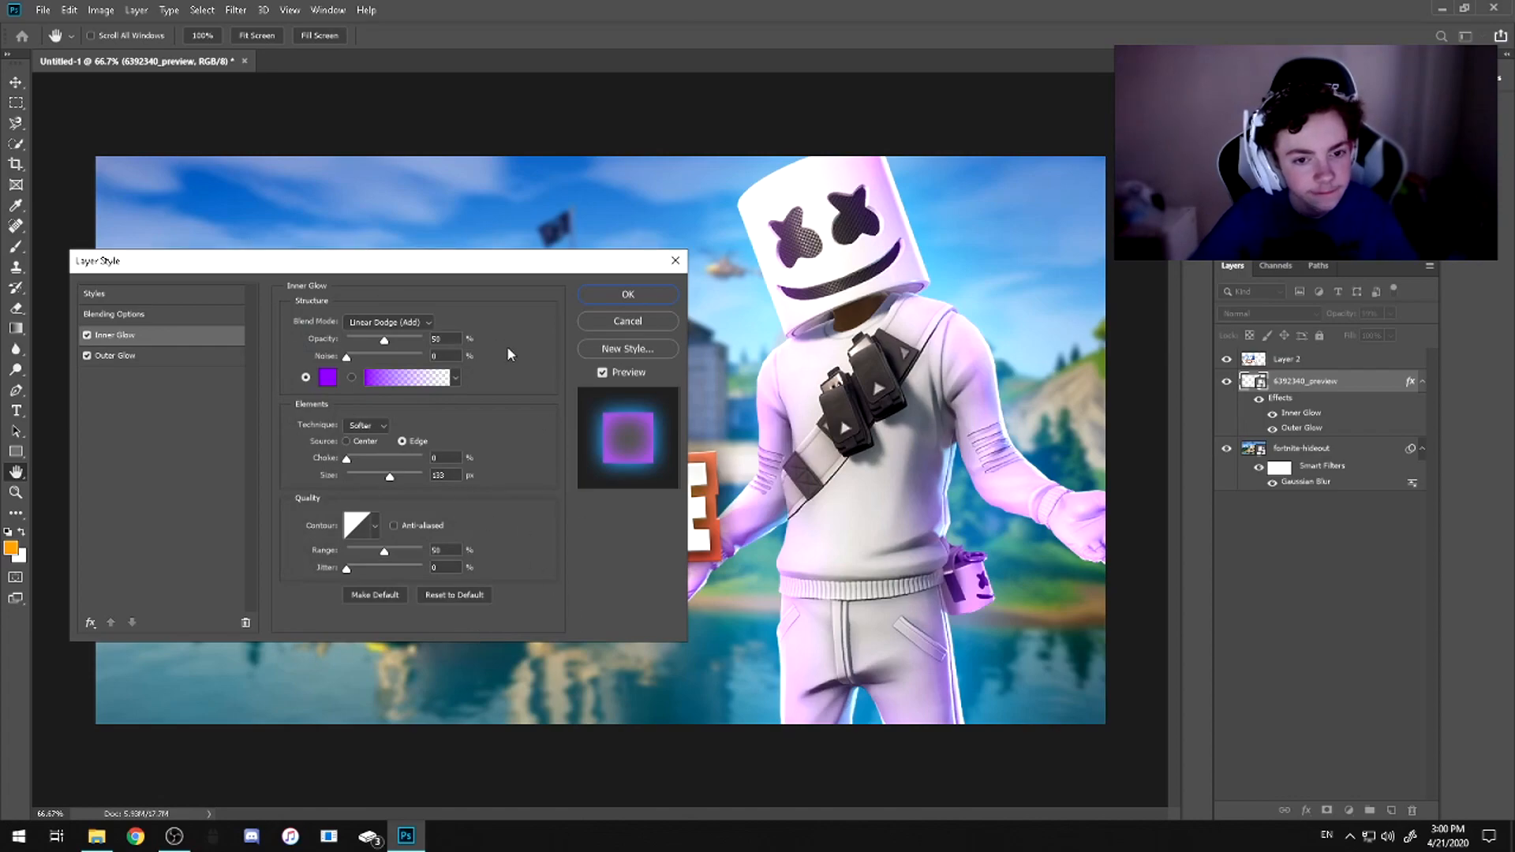
{"action": "left_click", "coordinate": [130, 356]}
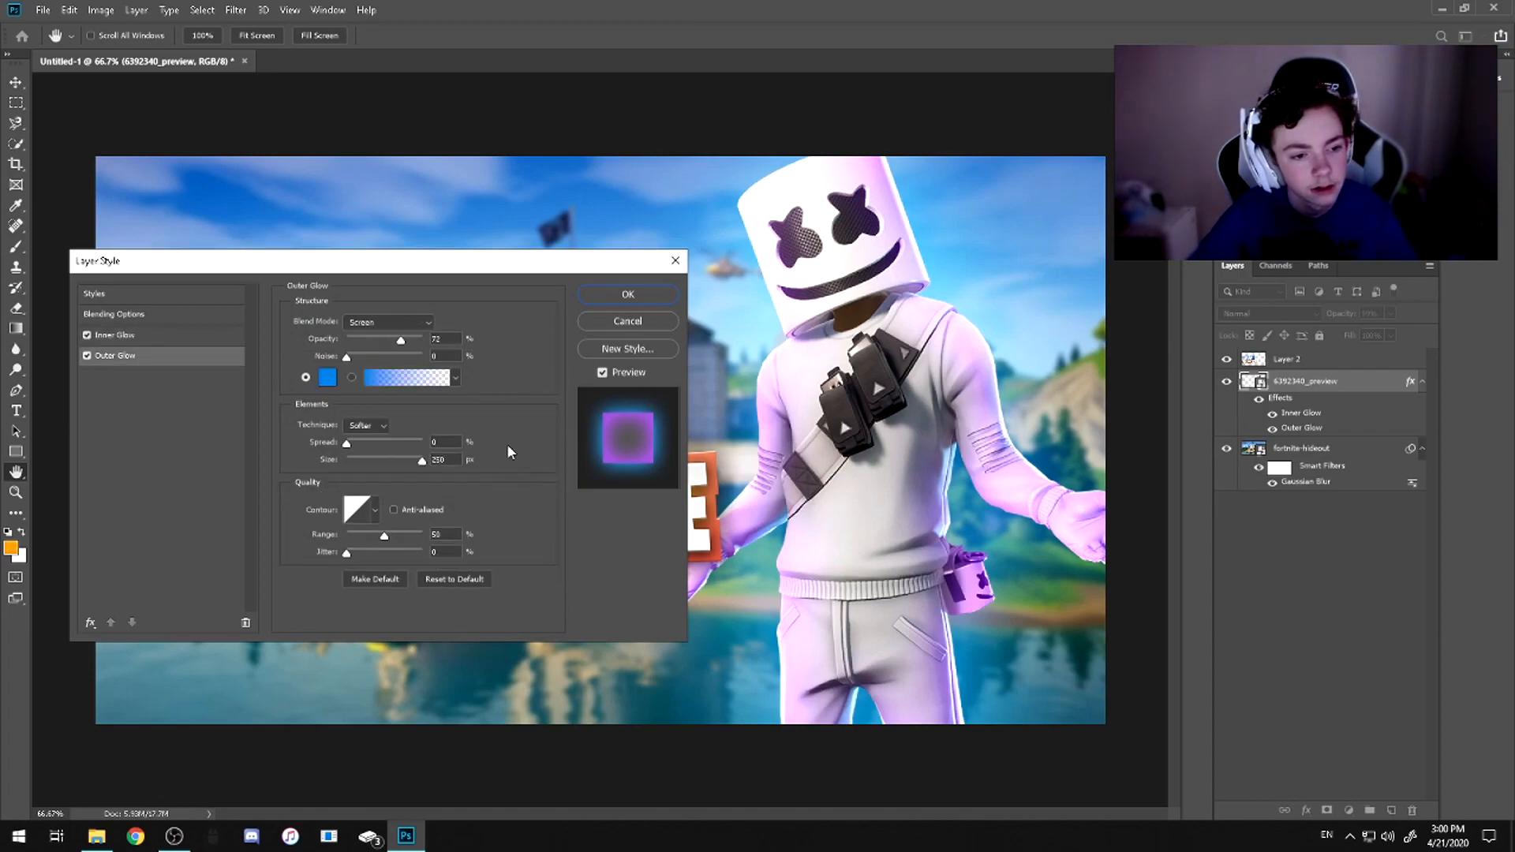
{"action": "left_click", "coordinate": [135, 297]}
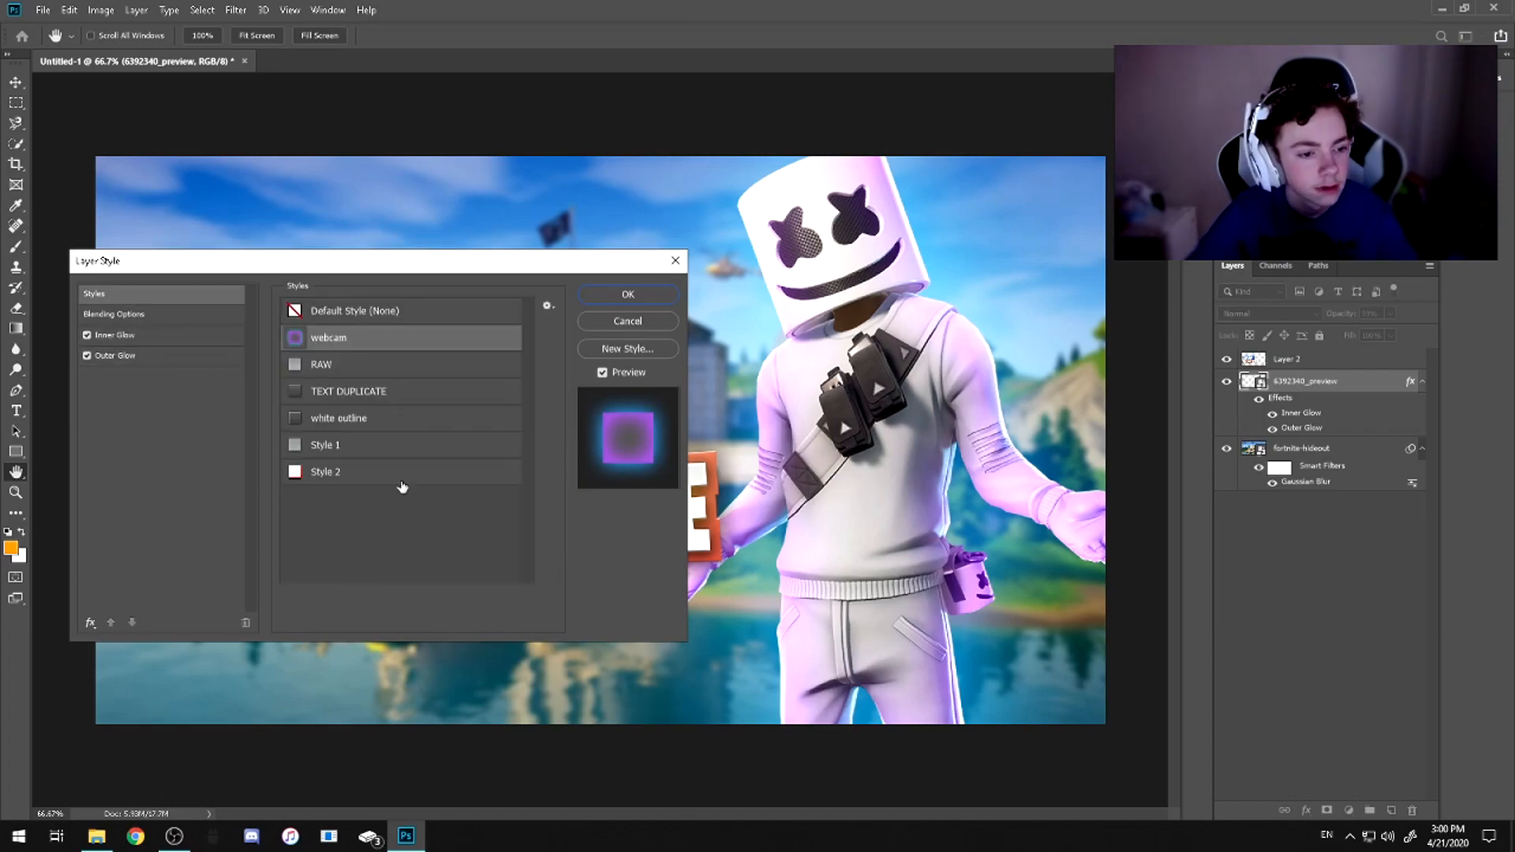
Compare the remaining saved layer styles on the Marshmello character and apply the TEXT DUPLICATE style
{"action": "left_click", "coordinate": [329, 473]}
{"action": "left_click", "coordinate": [355, 445]}
{"action": "left_click", "coordinate": [355, 419]}
{"action": "left_click", "coordinate": [367, 392]}
{"action": "left_click", "coordinate": [377, 442]}
{"action": "left_click", "coordinate": [376, 416]}
{"action": "left_click", "coordinate": [375, 397]}
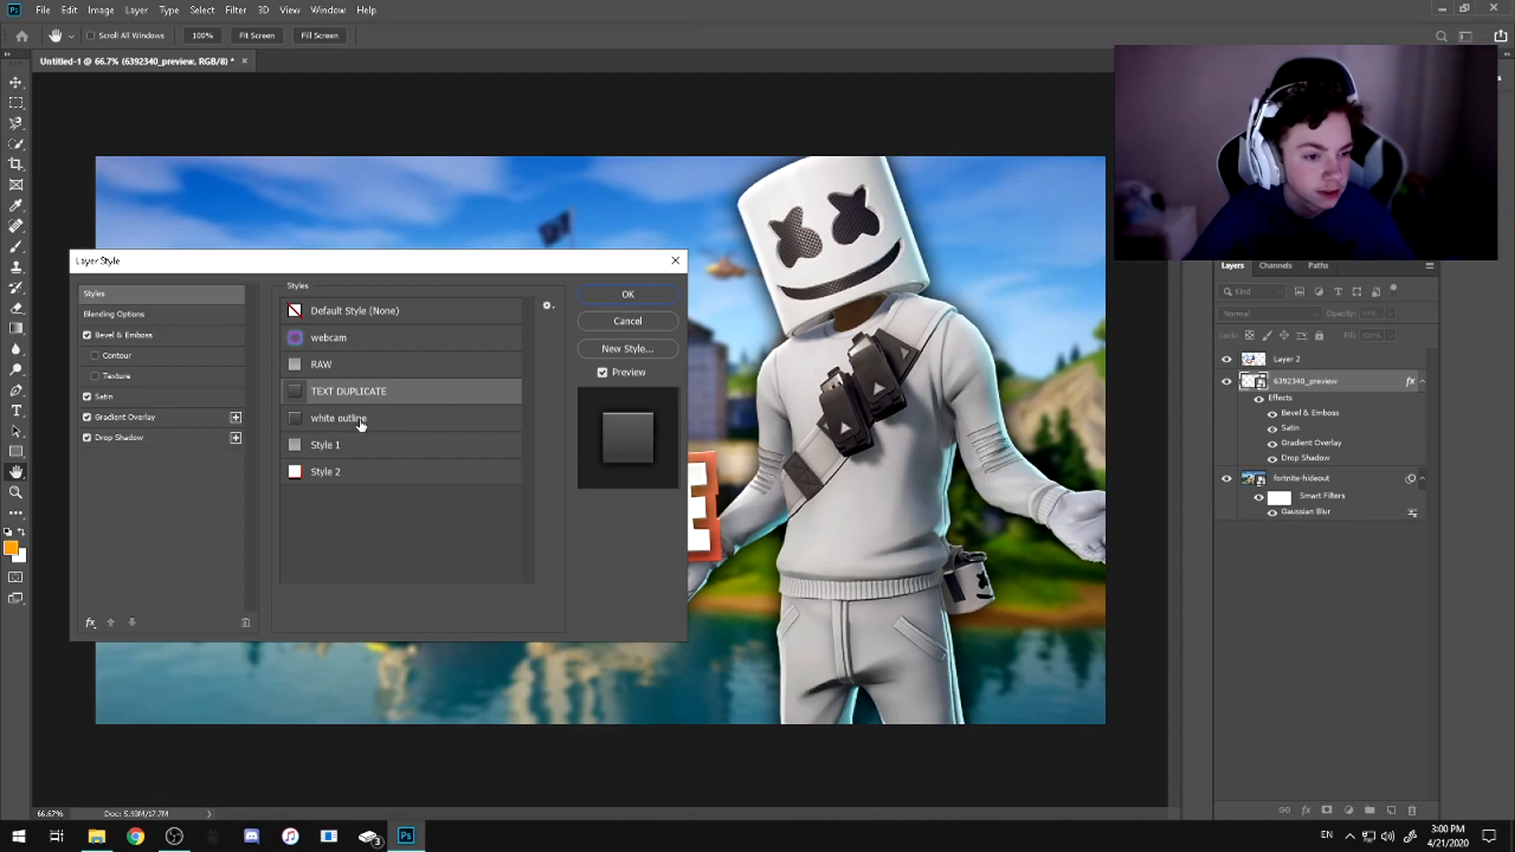
{"action": "left_click", "coordinate": [361, 423]}
{"action": "left_click", "coordinate": [362, 402]}
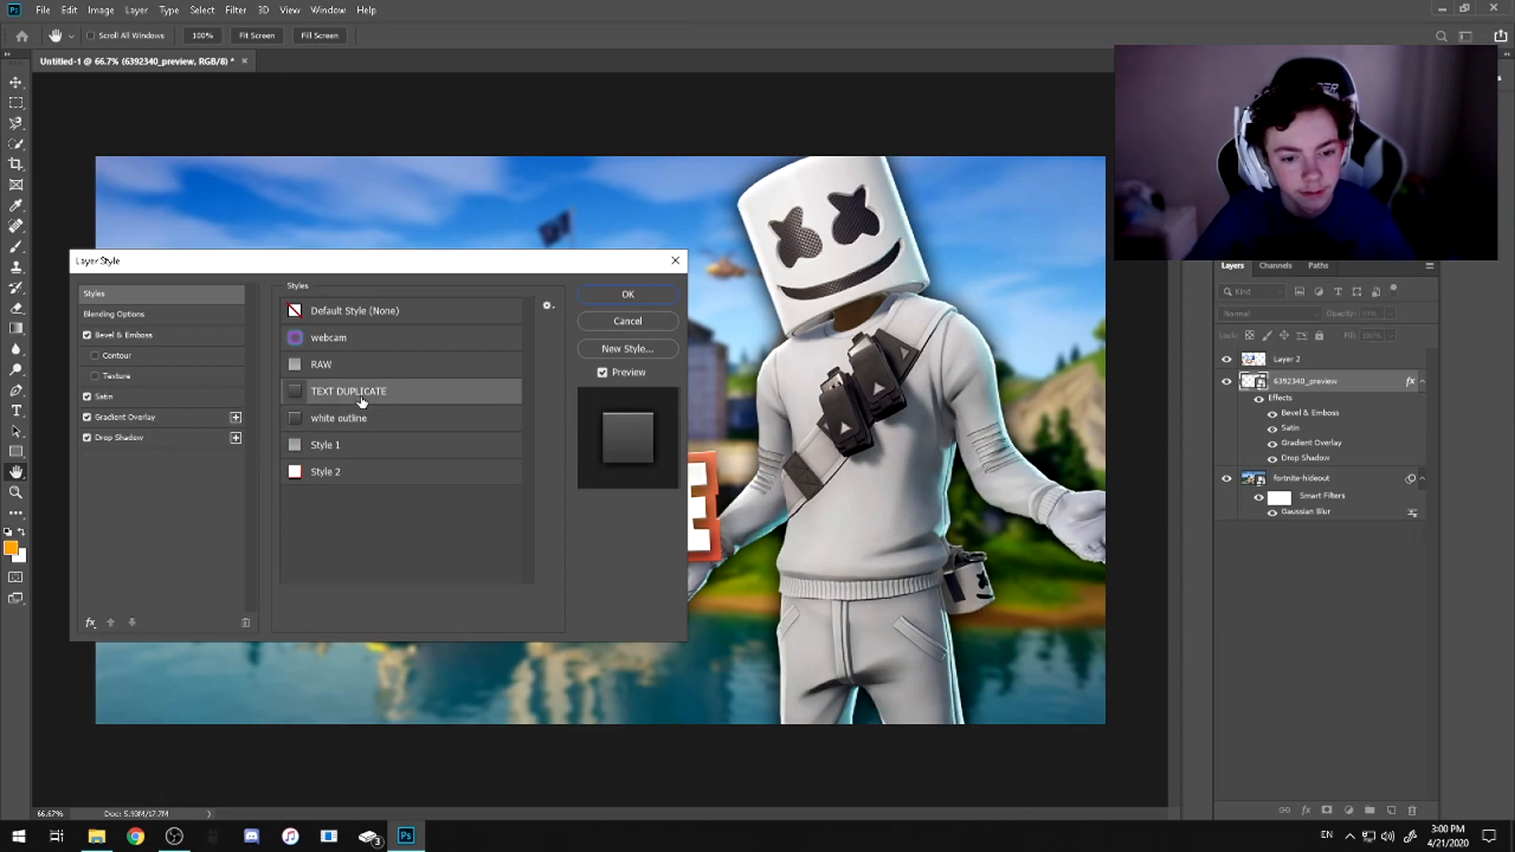
{"action": "left_click", "coordinate": [648, 294]}
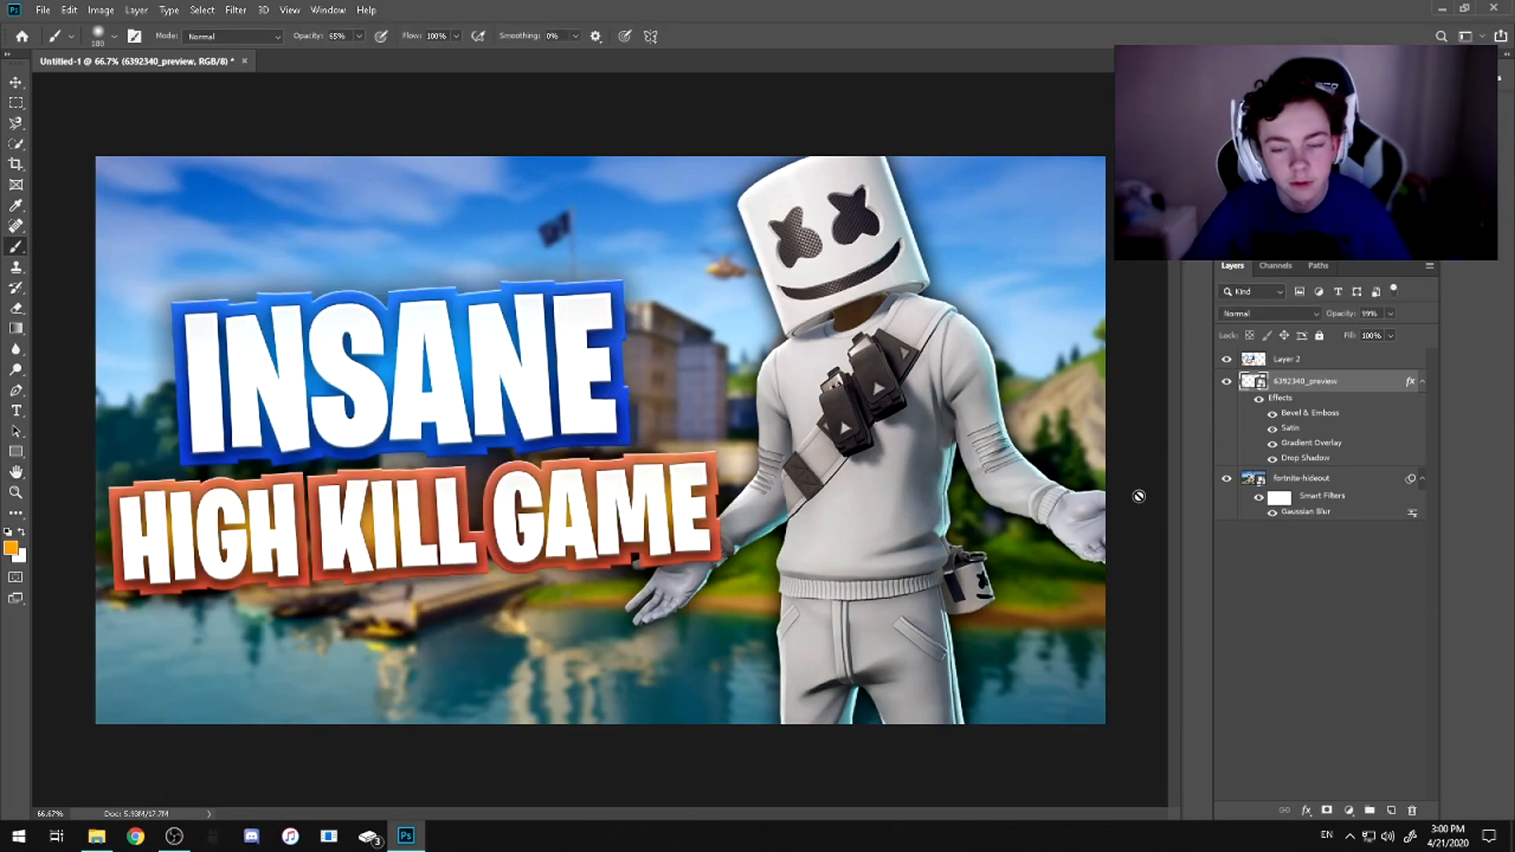
Add an empty layer above the title layer, and move the INSANE and HIGH KILL GAME titles down to free space above them
{"action": "left_click", "coordinate": [1277, 358]}
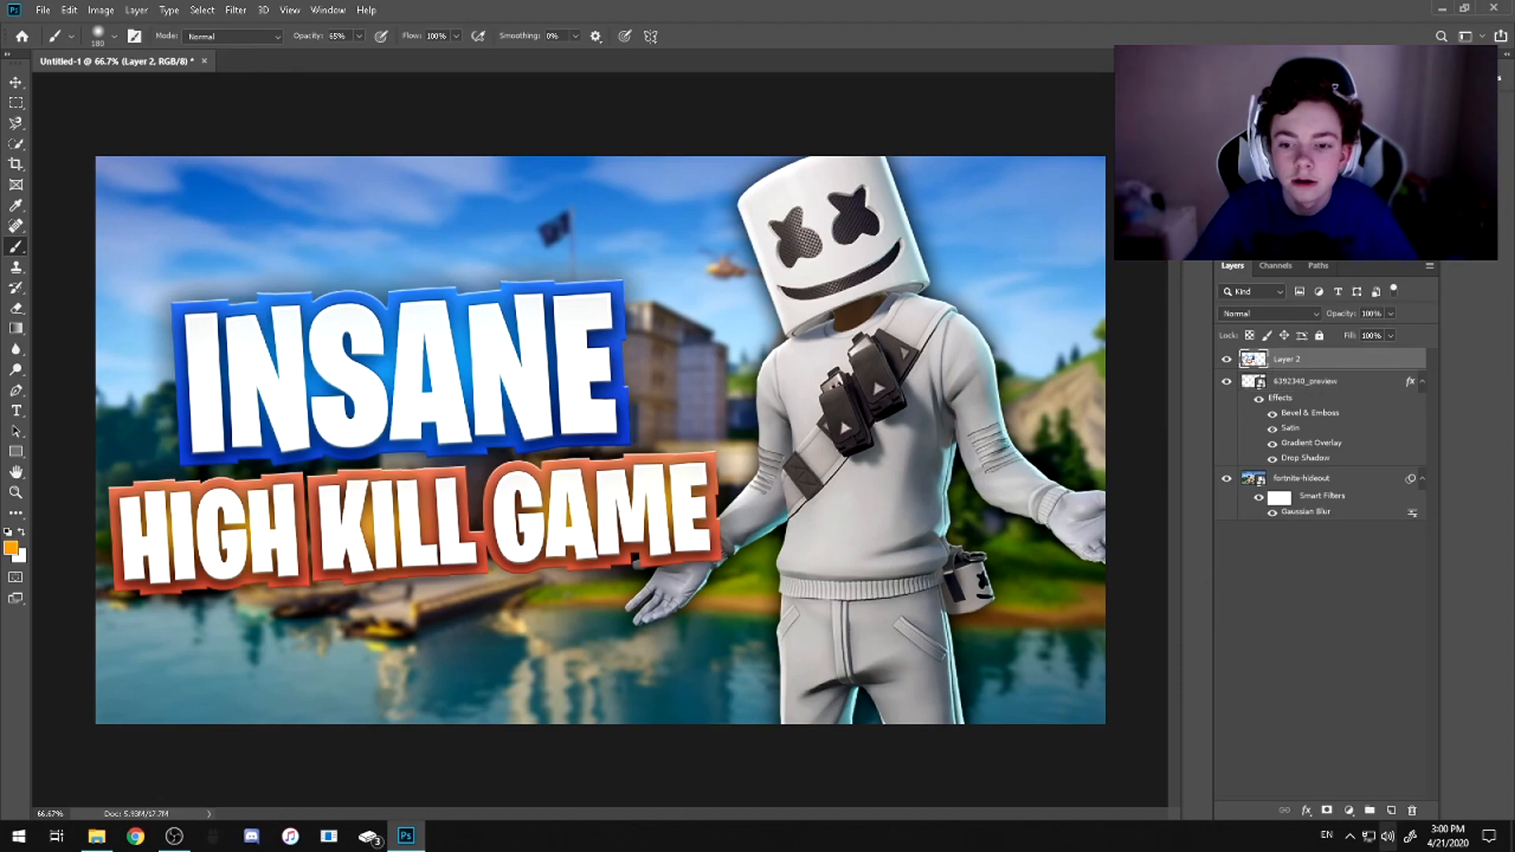
{"action": "left_click", "coordinate": [1393, 811]}
{"action": "left_click", "coordinate": [1290, 390]}
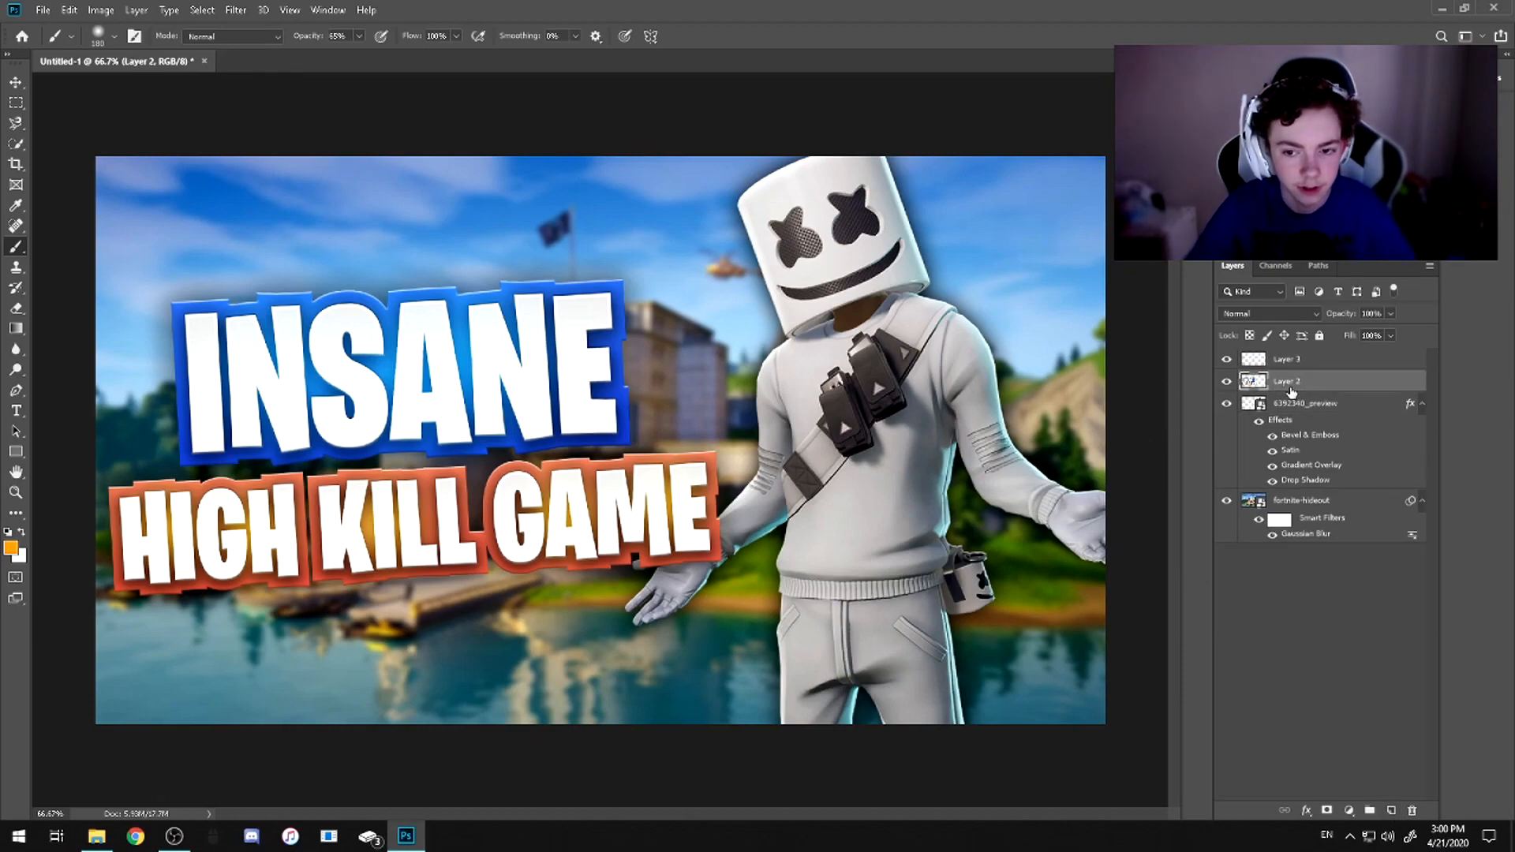
{"action": "key", "text": "ctrl+t"}
{"action": "key", "text": "Down"}
{"action": "key", "text": "Down"}
{"action": "key", "text": "Down"}
{"action": "key", "text": "Down"}
{"action": "key", "text": "Down"}
{"action": "key", "text": "Down"}
{"action": "key", "text": "Down"}
{"action": "key", "text": "Down"}
{"action": "key", "text": "Down"}
{"action": "key", "text": "Down"}
{"action": "key", "text": "Down"}
{"action": "key", "text": "Down"}
{"action": "key", "text": "Down"}
{"action": "key", "text": "Down"}
{"action": "key", "text": "Down"}
{"action": "key", "text": "Down"}
{"action": "key", "text": "Down"}
{"action": "key", "text": "Down"}
{"action": "key", "text": "Down"}
{"action": "key", "text": "Down"}
{"action": "key", "text": "Down"}
{"action": "key", "text": "Down"}
{"action": "key", "text": "Down"}
{"action": "key", "text": "Down"}
{"action": "key", "text": "Down"}
{"action": "key", "text": "Down"}
{"action": "key", "text": "Down"}
{"action": "key", "text": "Down"}
{"action": "key", "text": "Down"}
{"action": "key", "text": "Down"}
{"action": "key", "text": "Down"}
{"action": "key", "text": "Down"}
{"action": "key", "text": "Down"}
{"action": "key", "text": "Down"}
{"action": "key", "text": "Down"}
{"action": "key", "text": "Down"}
{"action": "key", "text": "Down"}
{"action": "key", "text": "Down"}
{"action": "key", "text": "Down"}
{"action": "key", "text": "Down"}
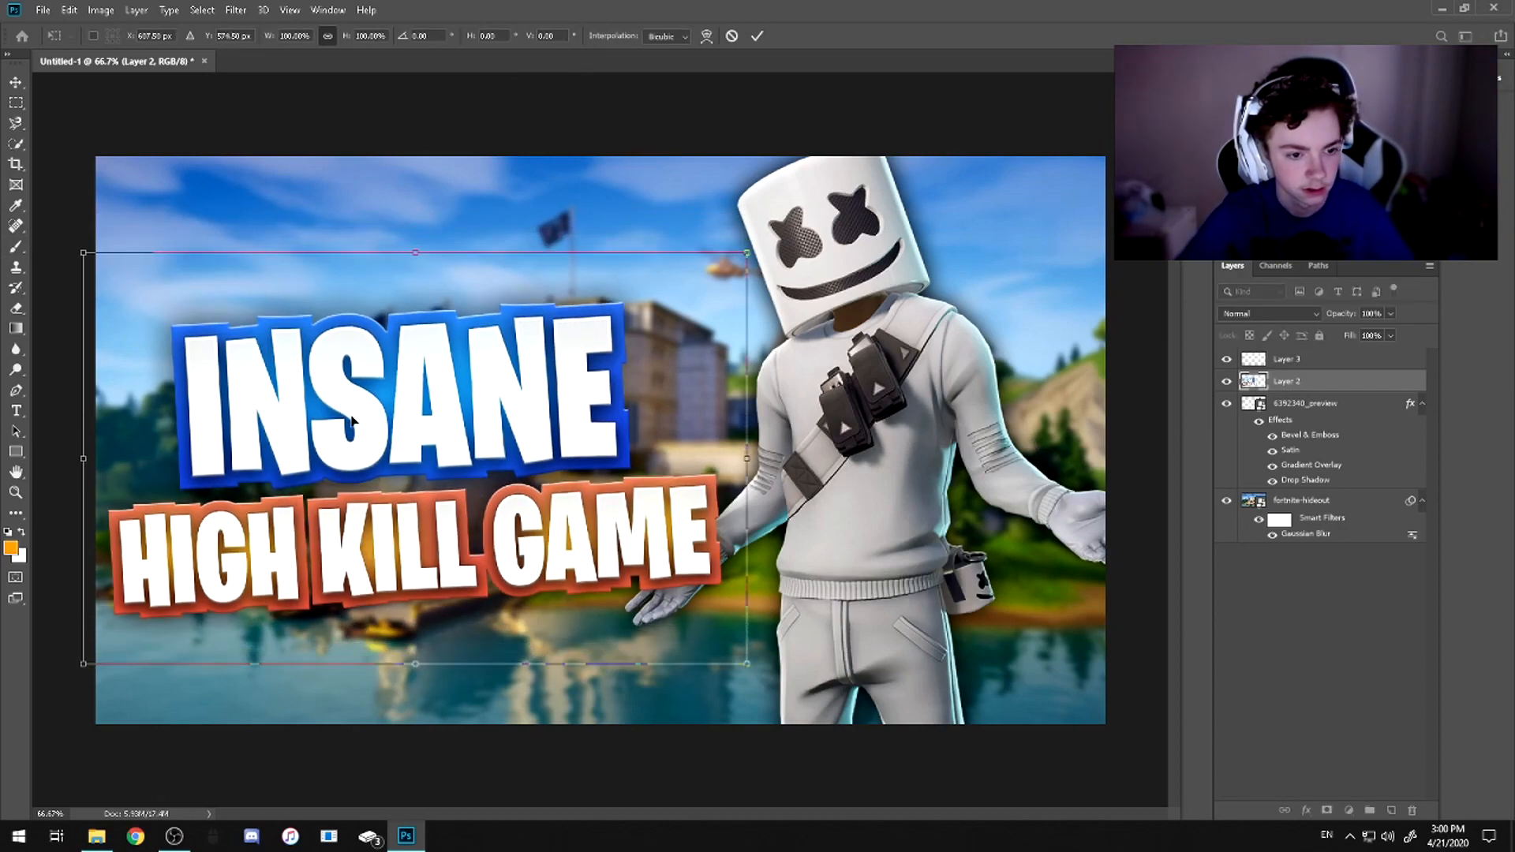
{"action": "key", "text": "Down"}
{"action": "key", "text": "Down"}
{"action": "key", "text": "Down"}
{"action": "key", "text": "Down"}
{"action": "key", "text": "Down"}
{"action": "key", "text": "Down"}
{"action": "key", "text": "Down"}
{"action": "key", "text": "Down"}
{"action": "key", "text": "Down"}
{"action": "key", "text": "Down"}
{"action": "key", "text": "Return"}
{"action": "key", "text": "b"}
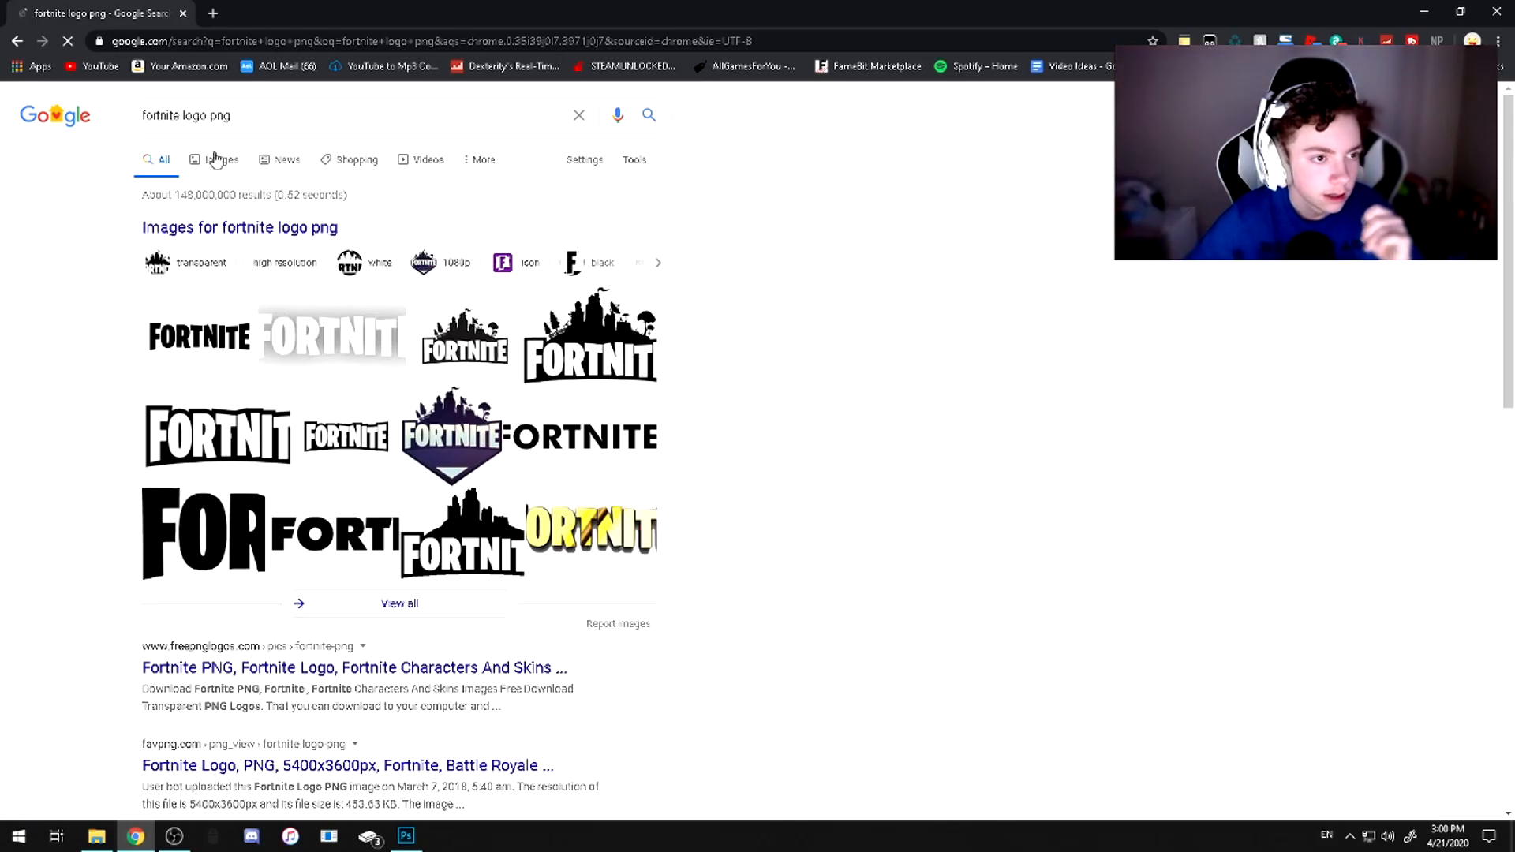
Show image results for "fortnite logo png" in Chrome and save the white Fortnite logo with the soft grey shadow to the computer
{"action": "left_click", "coordinate": [215, 155]}
{"action": "left_click", "coordinate": [335, 282]}
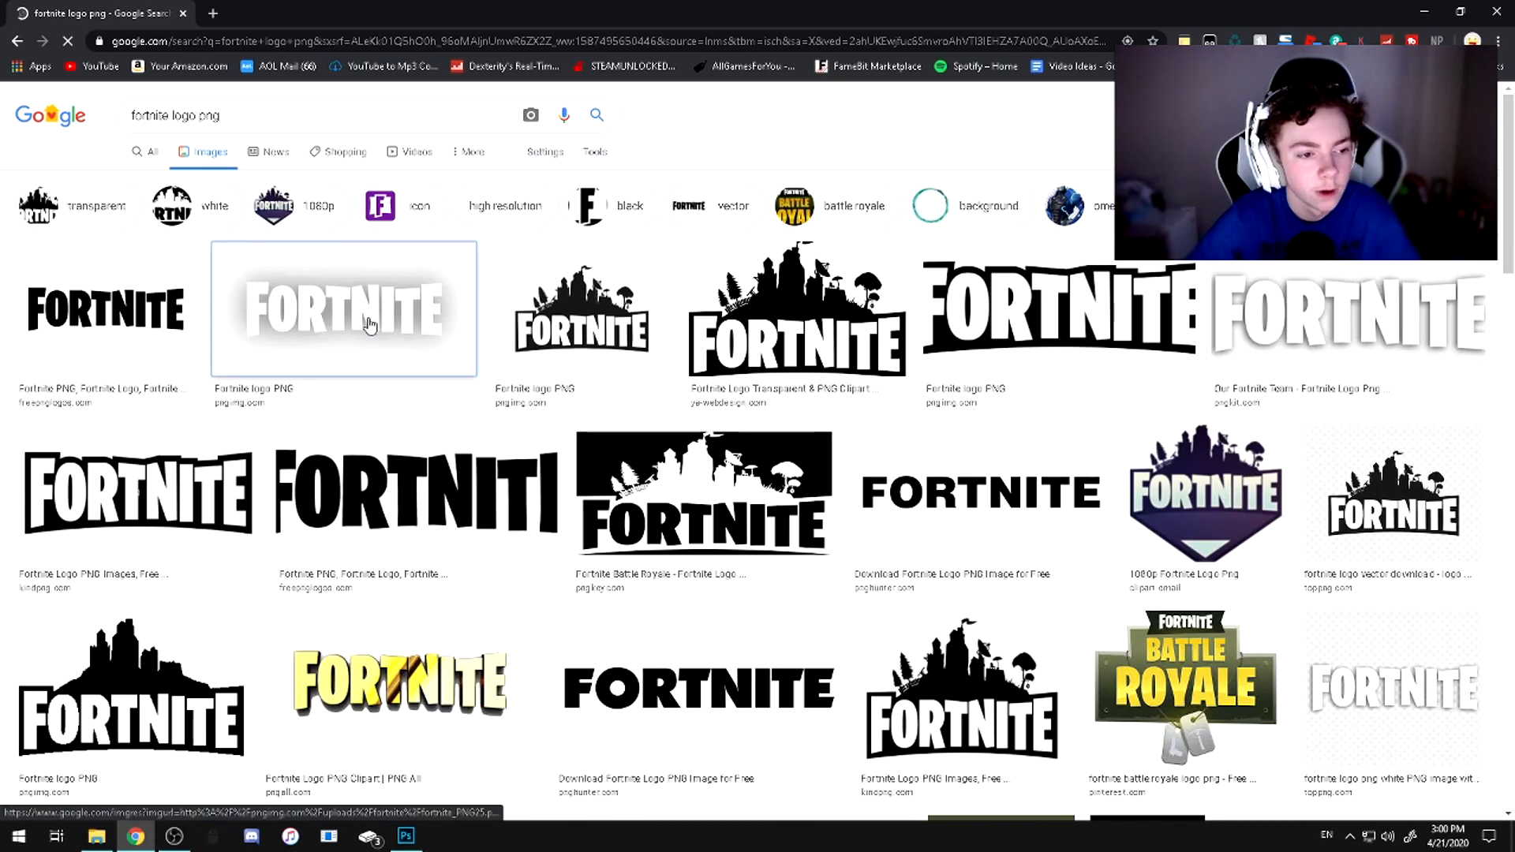
{"action": "right_click", "coordinate": [1164, 257]}
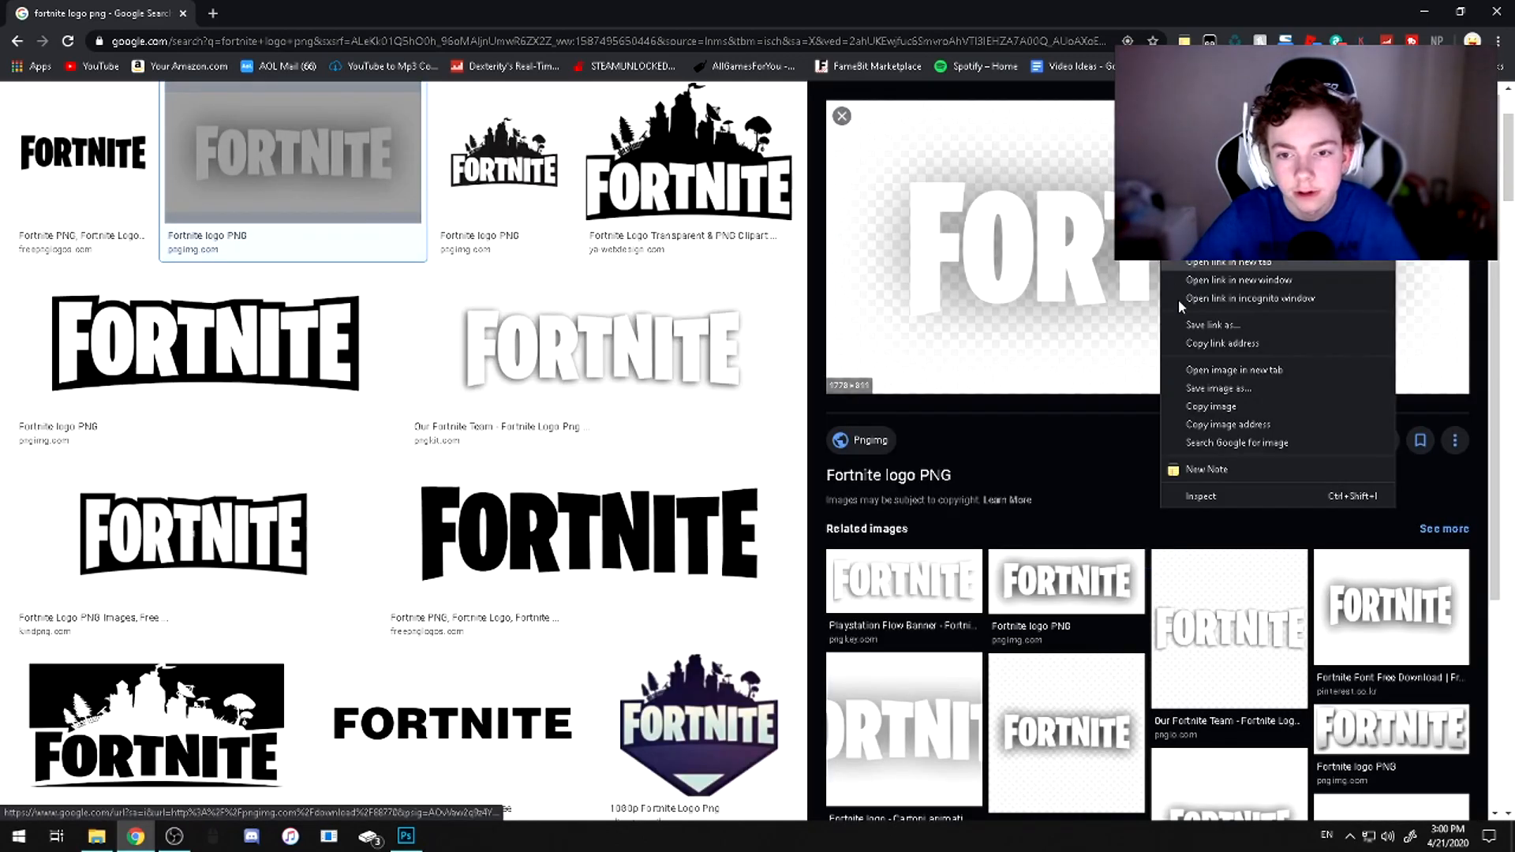
{"action": "left_click", "coordinate": [1228, 388]}
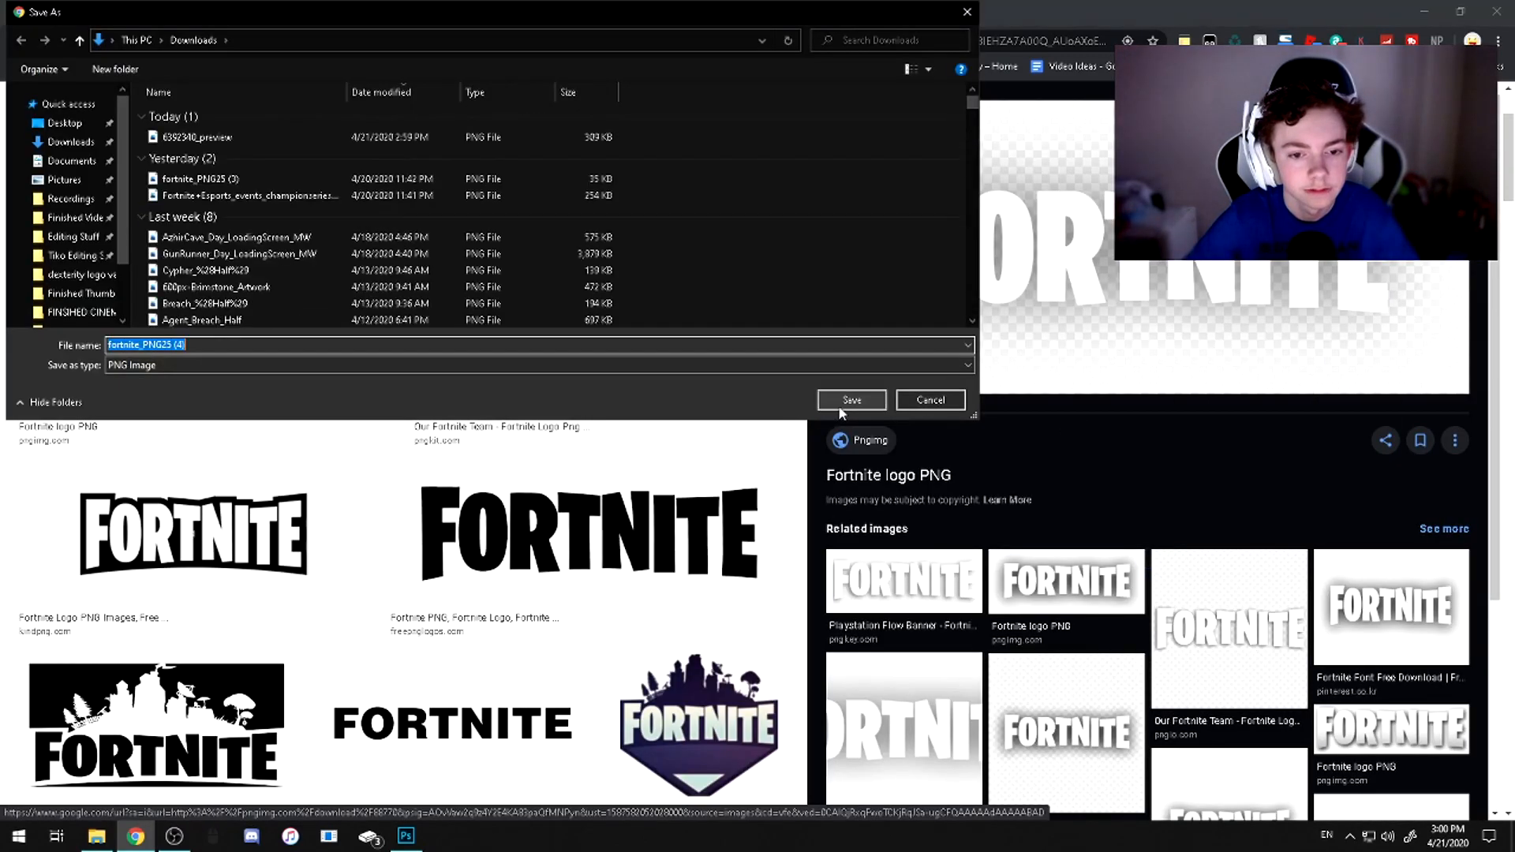
{"action": "left_click", "coordinate": [841, 400]}
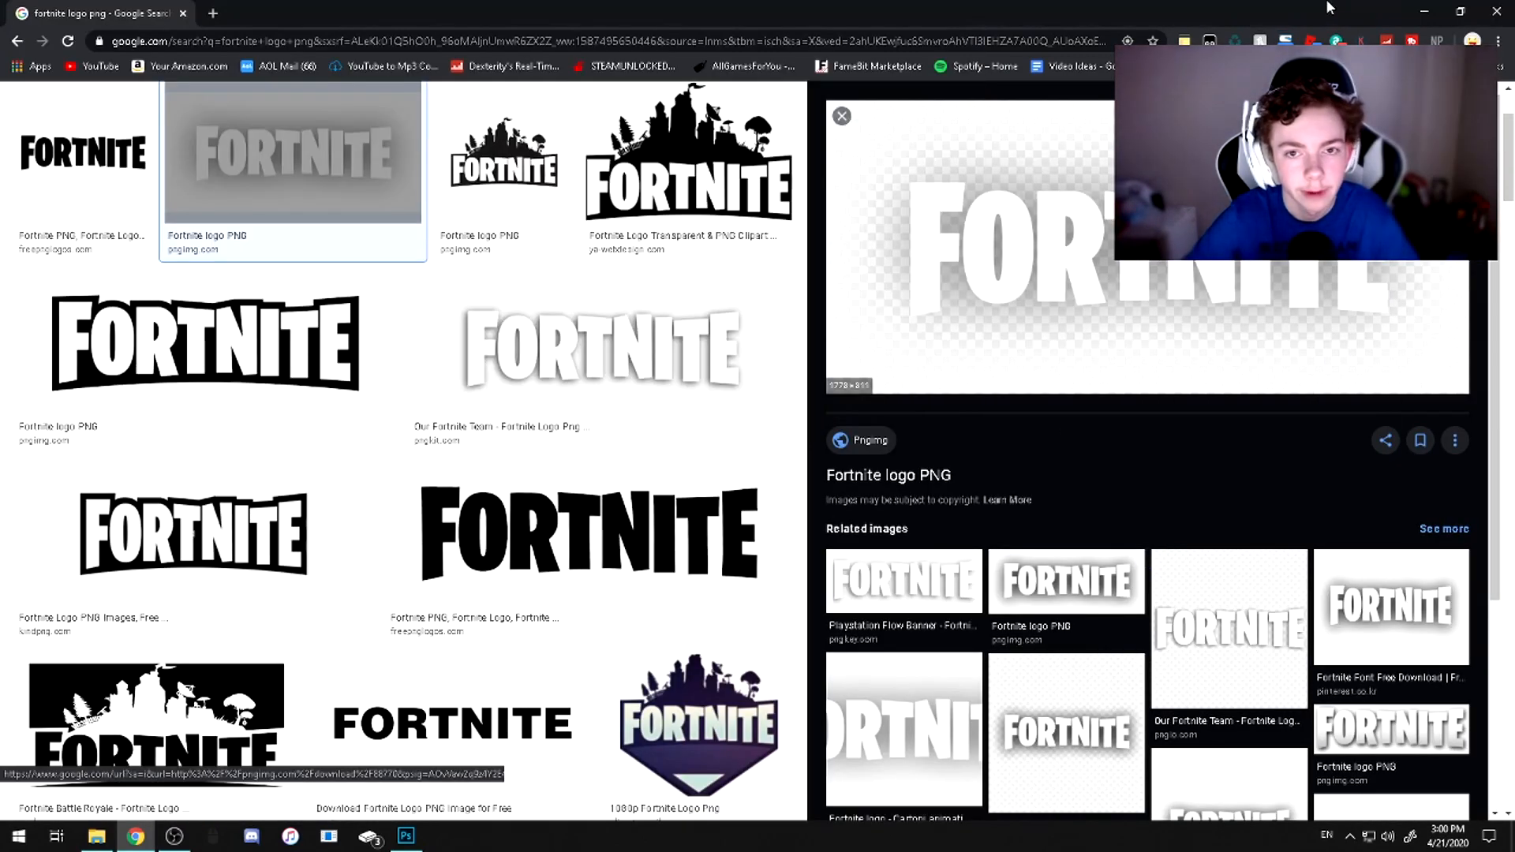
Place the downloaded fortnite_PNG25 (4) logo into the Photoshop document, scaled down, slightly tilted and positioned above the INSANE title
{"action": "left_click", "coordinate": [1458, 15]}
{"action": "left_click_drag", "start_coordinate": [289, 415], "coordinate": [682, 588]}
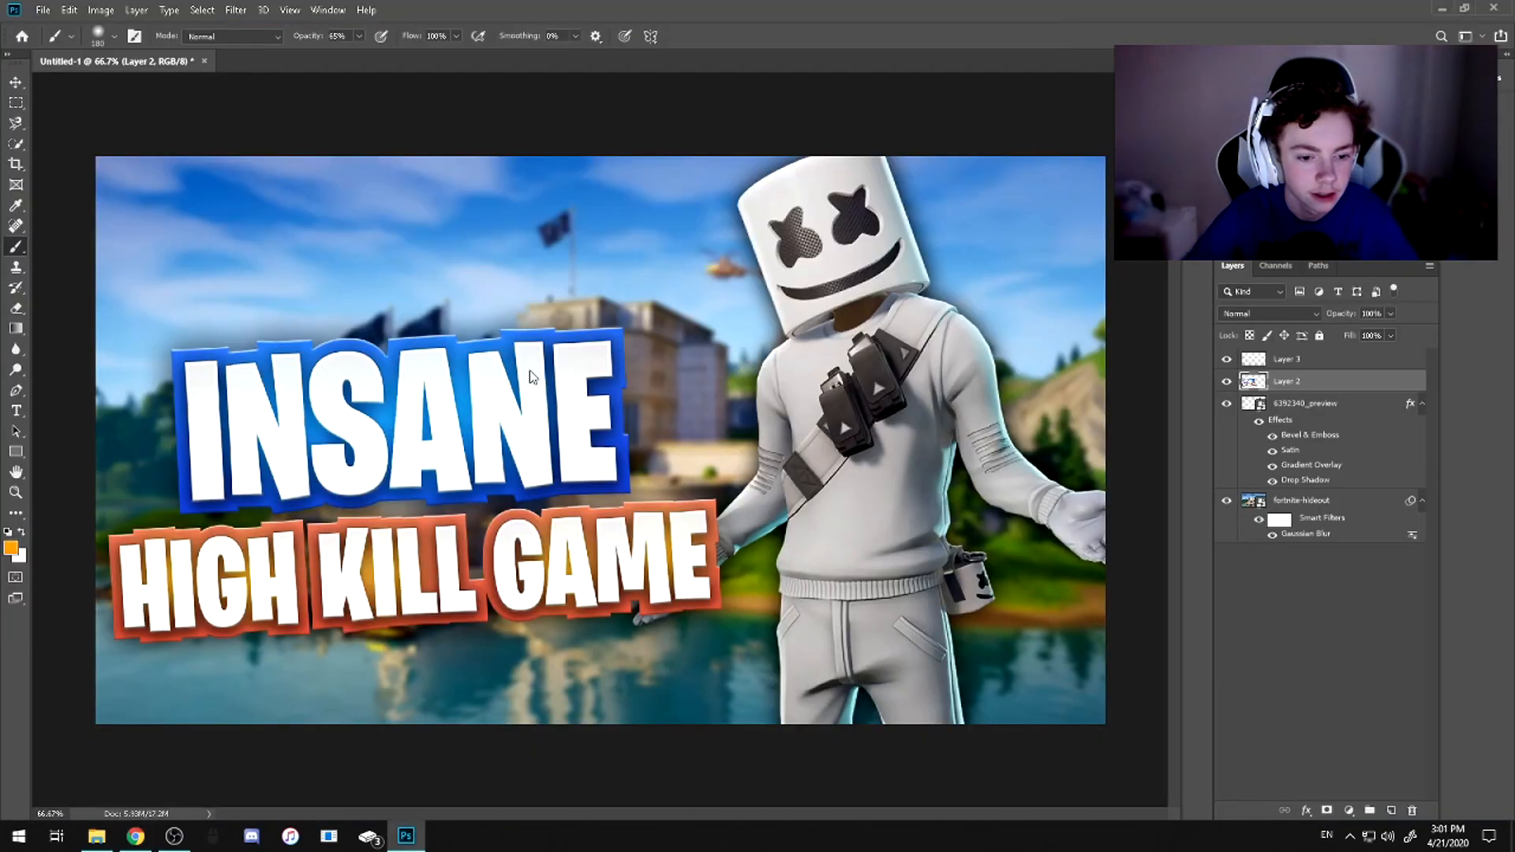
{"action": "left_click_drag", "start_coordinate": [1109, 442], "coordinate": [711, 439]}
{"action": "left_click_drag", "start_coordinate": [524, 244], "coordinate": [518, 245]}
{"action": "left_click_drag", "start_coordinate": [482, 437], "coordinate": [471, 257]}
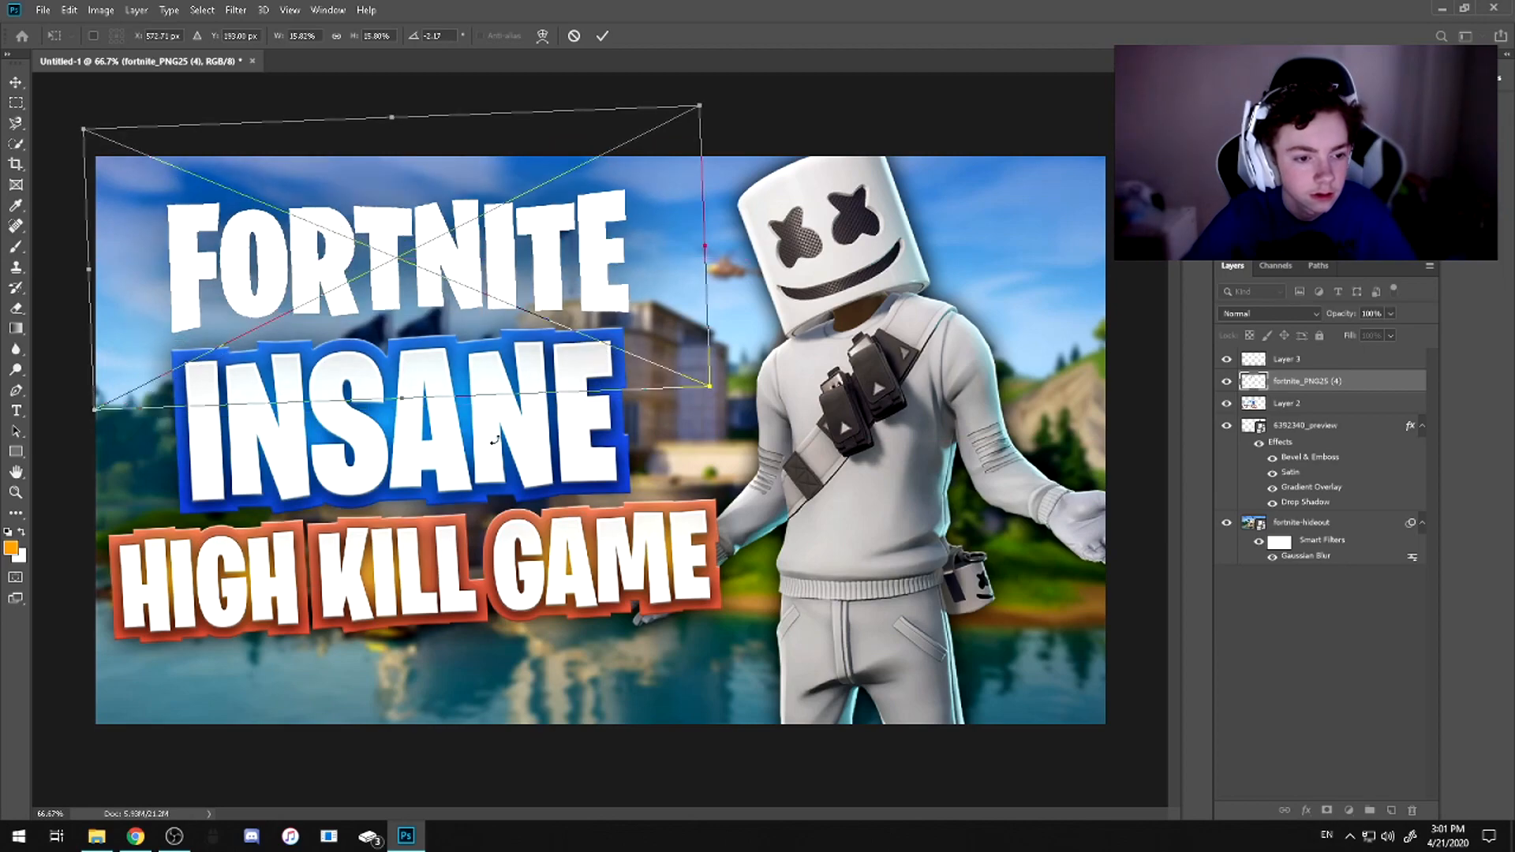
Rotate the FORTNITE logo to about -3.06° and enlarge it to about 17.8% scale above the INSANE title
{"action": "left_click_drag", "start_coordinate": [496, 426], "coordinate": [499, 433]}
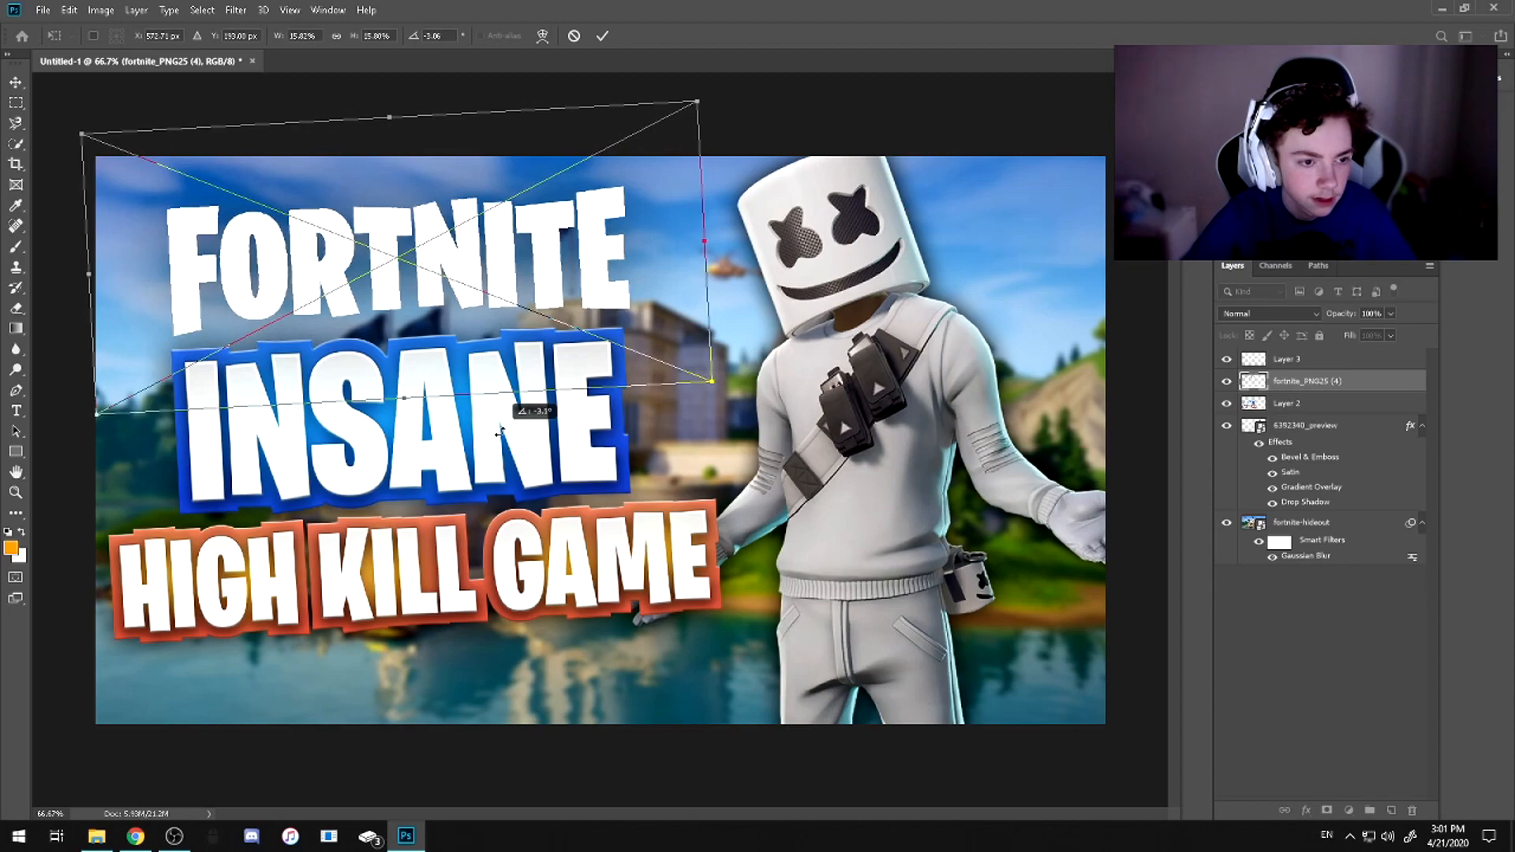
{"action": "left_click_drag", "start_coordinate": [705, 260], "coordinate": [820, 233]}
{"action": "left_click_drag", "start_coordinate": [641, 280], "coordinate": [651, 279]}
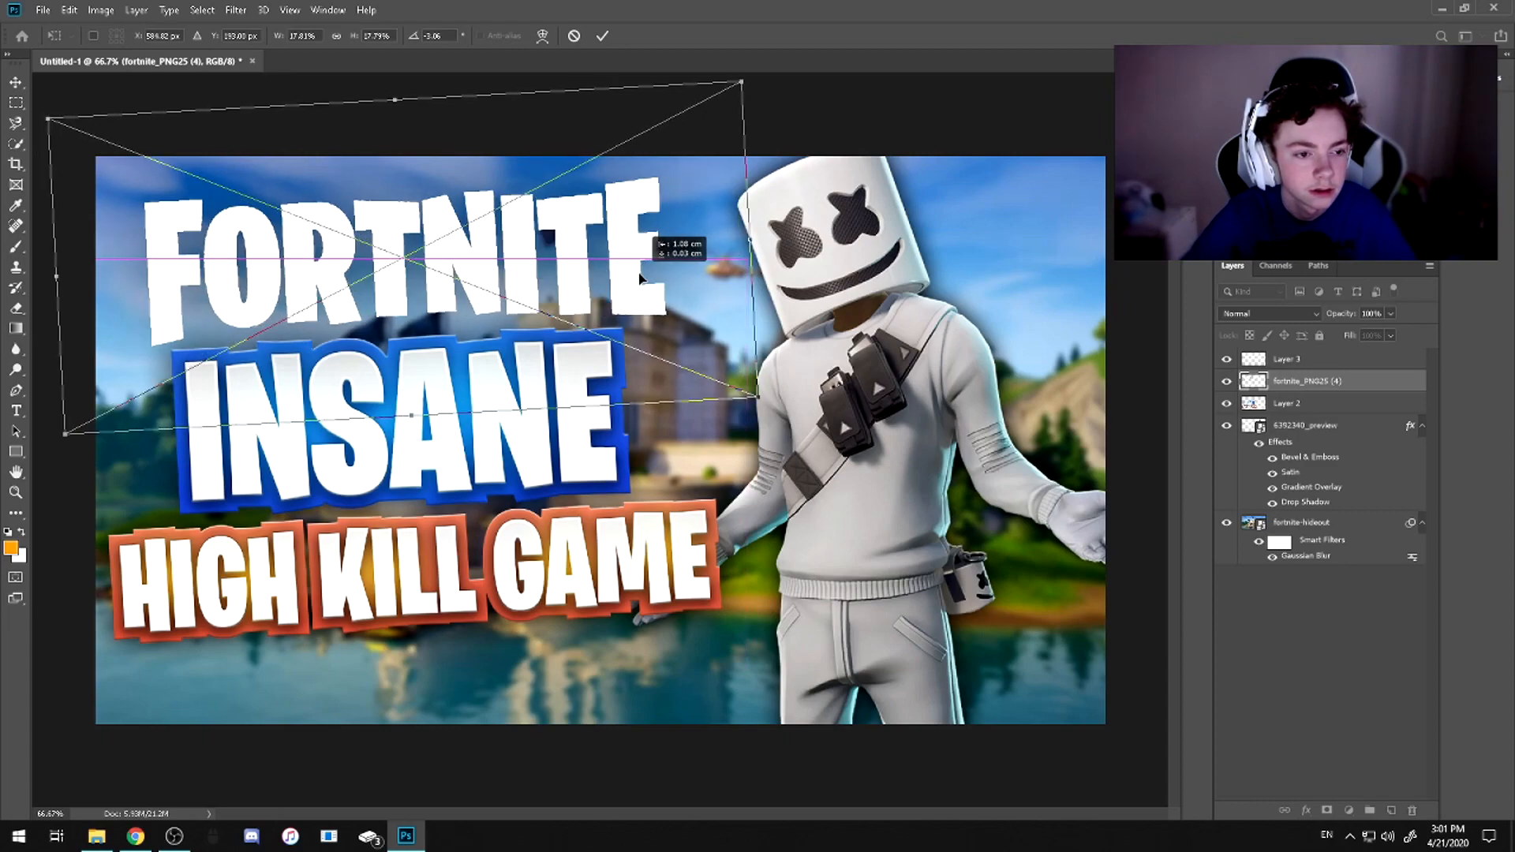
{"action": "key", "text": "Return"}
{"action": "key", "text": "b"}
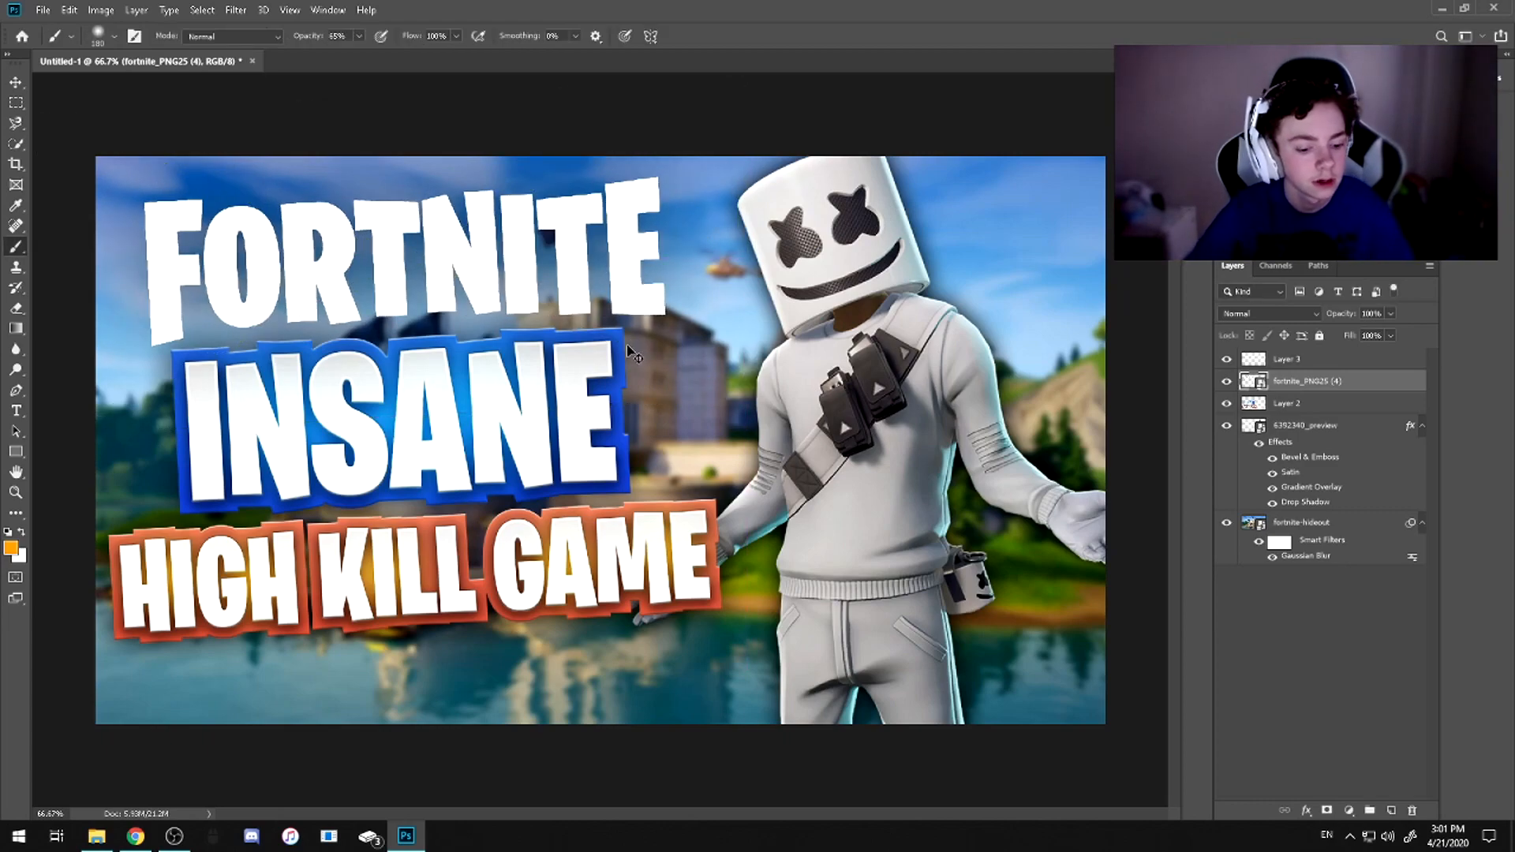
Shift the FORTNITE logo slightly to the left so it lines up with the titles below
{"action": "key", "text": "ctrl+t"}
{"action": "left_click_drag", "start_coordinate": [493, 276], "coordinate": [481, 276]}
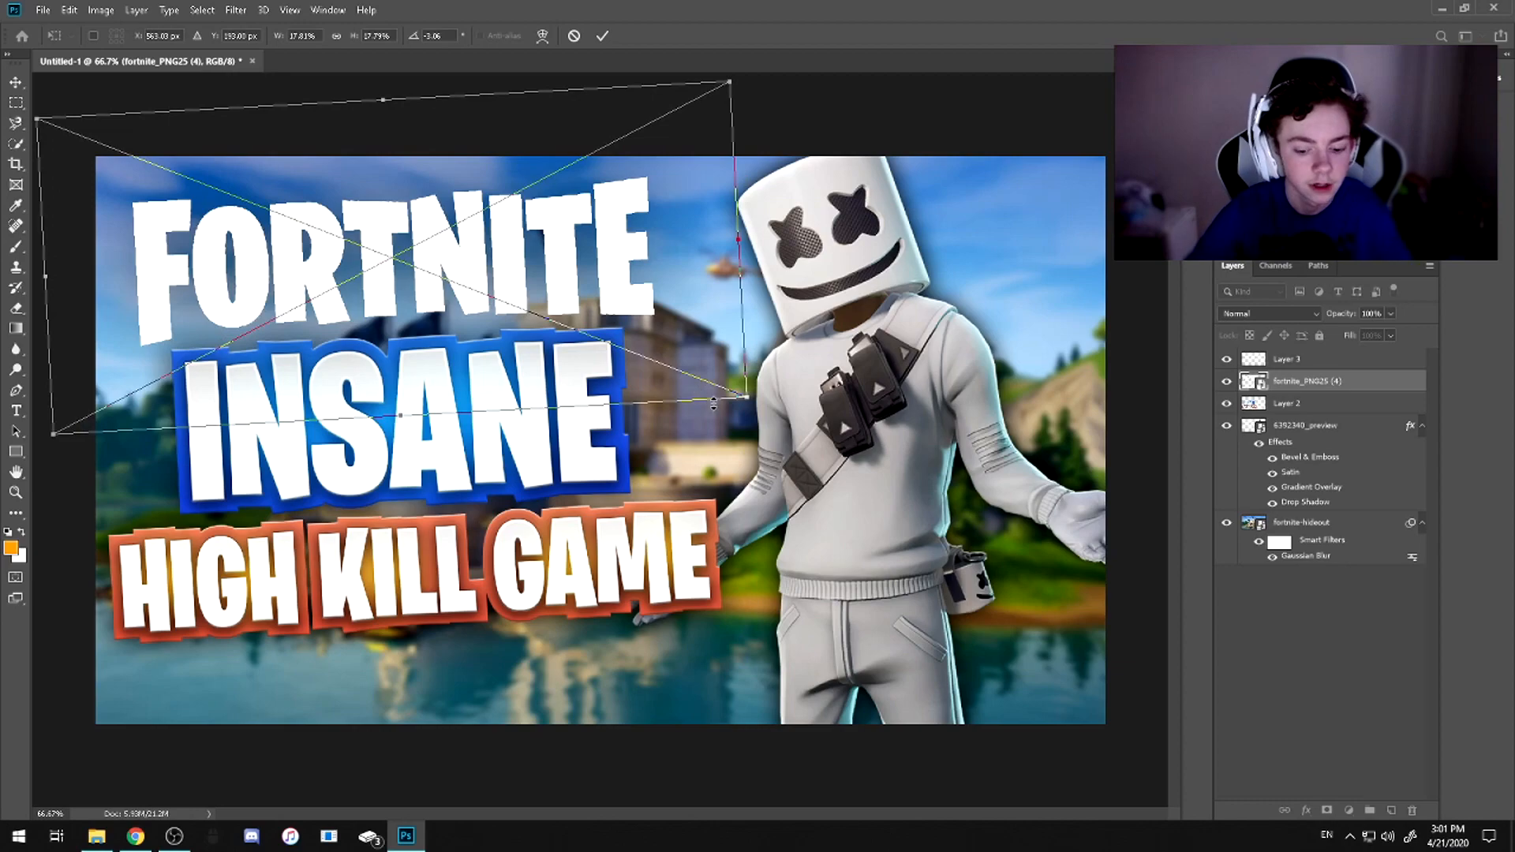
{"action": "key", "text": "Return"}
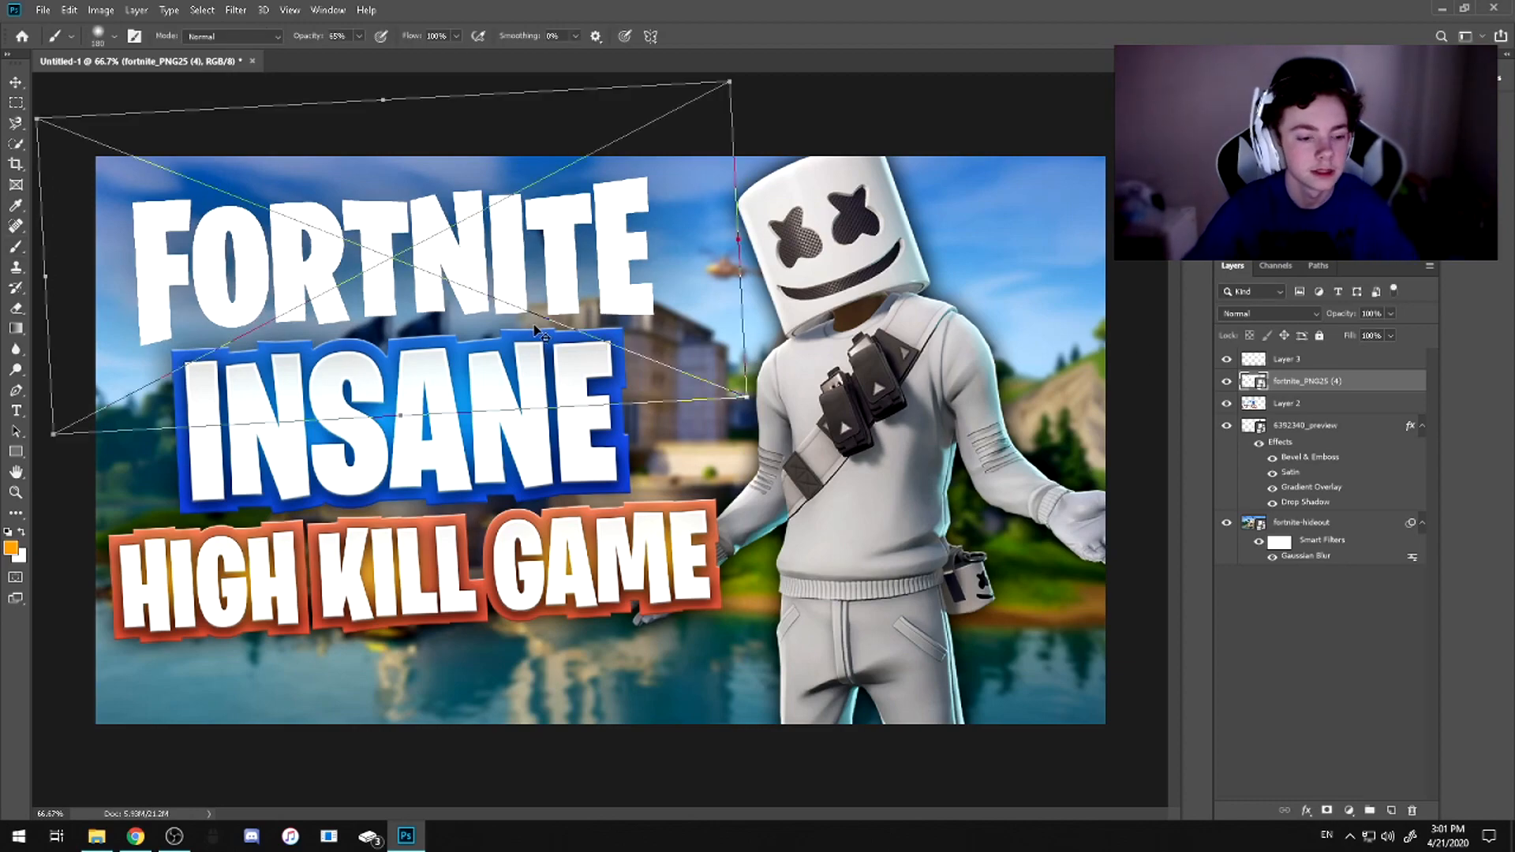
{"action": "key", "text": "ctrl+t"}
{"action": "key", "text": "Escape"}
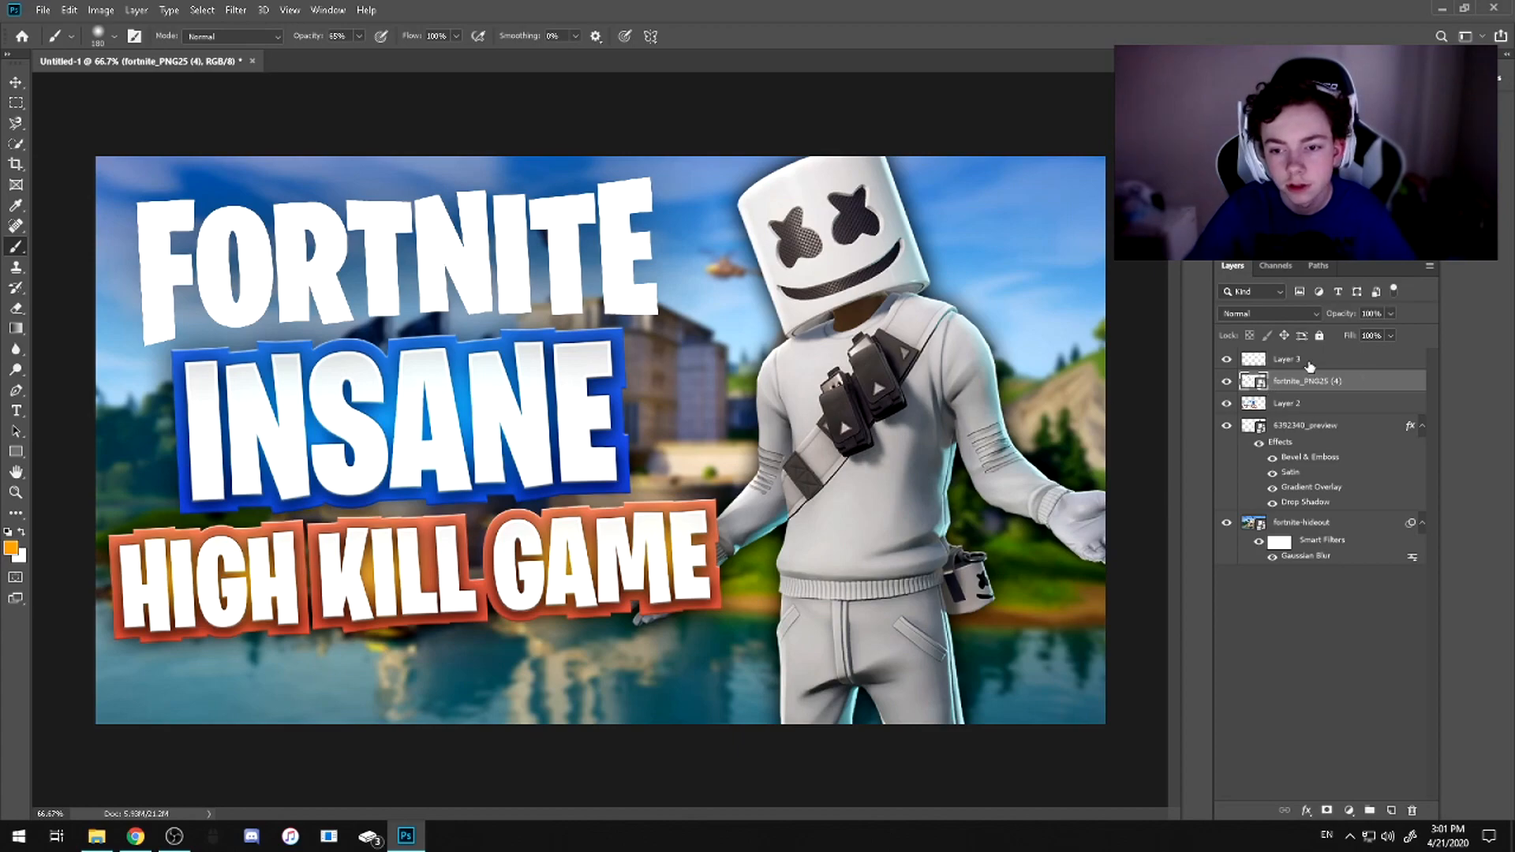
Apply the saved TEXT DUPLICATE layer style to the FORTNITE logo layer
{"action": "right_click", "coordinate": [1289, 425]}
{"action": "key", "text": "Escape"}
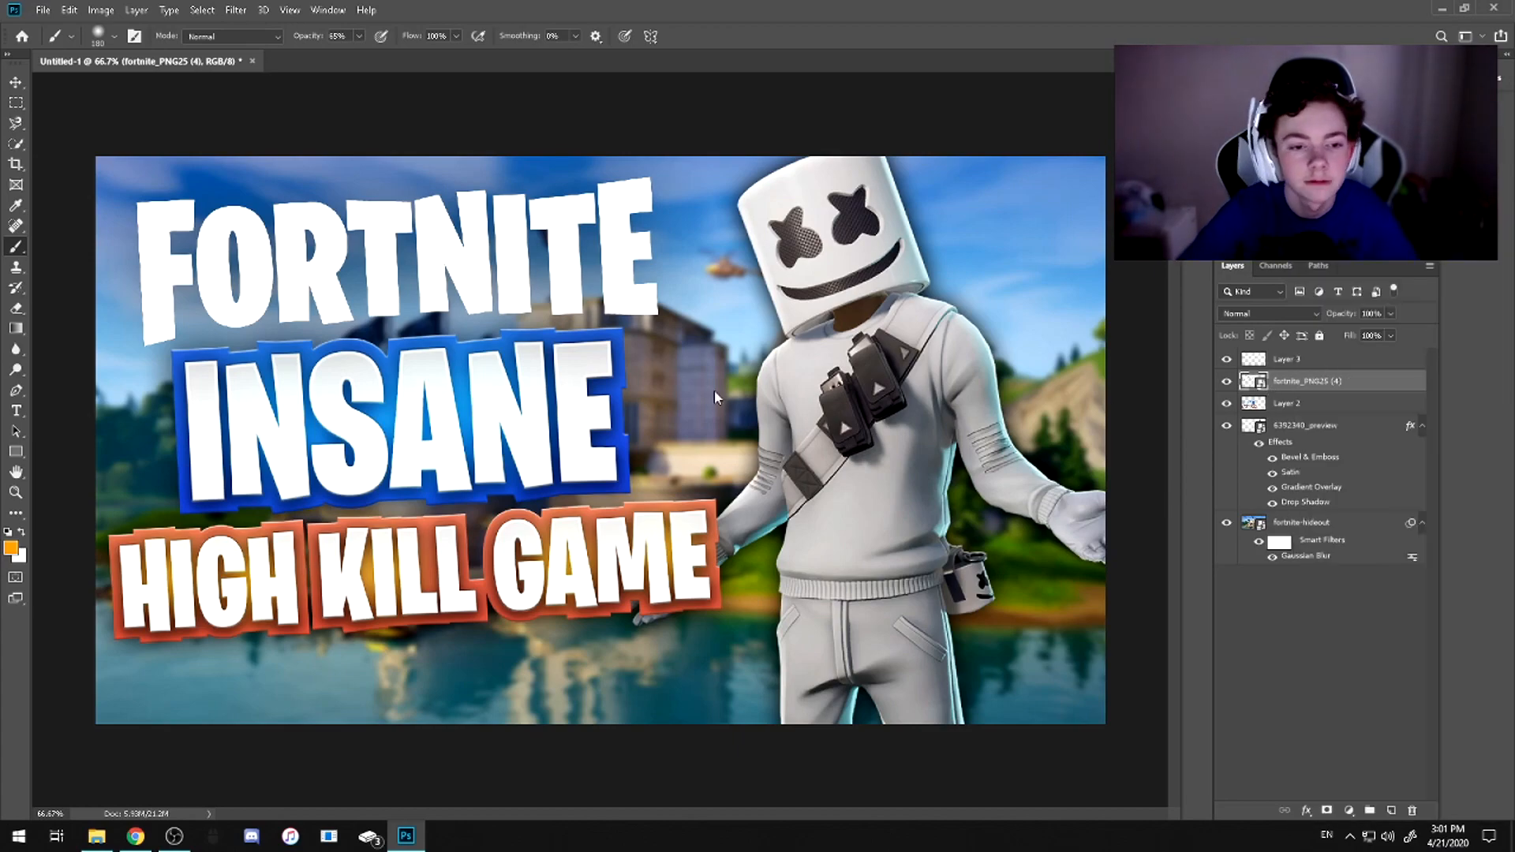
{"action": "left_click_drag", "start_coordinate": [602, 268], "coordinate": [895, 286]}
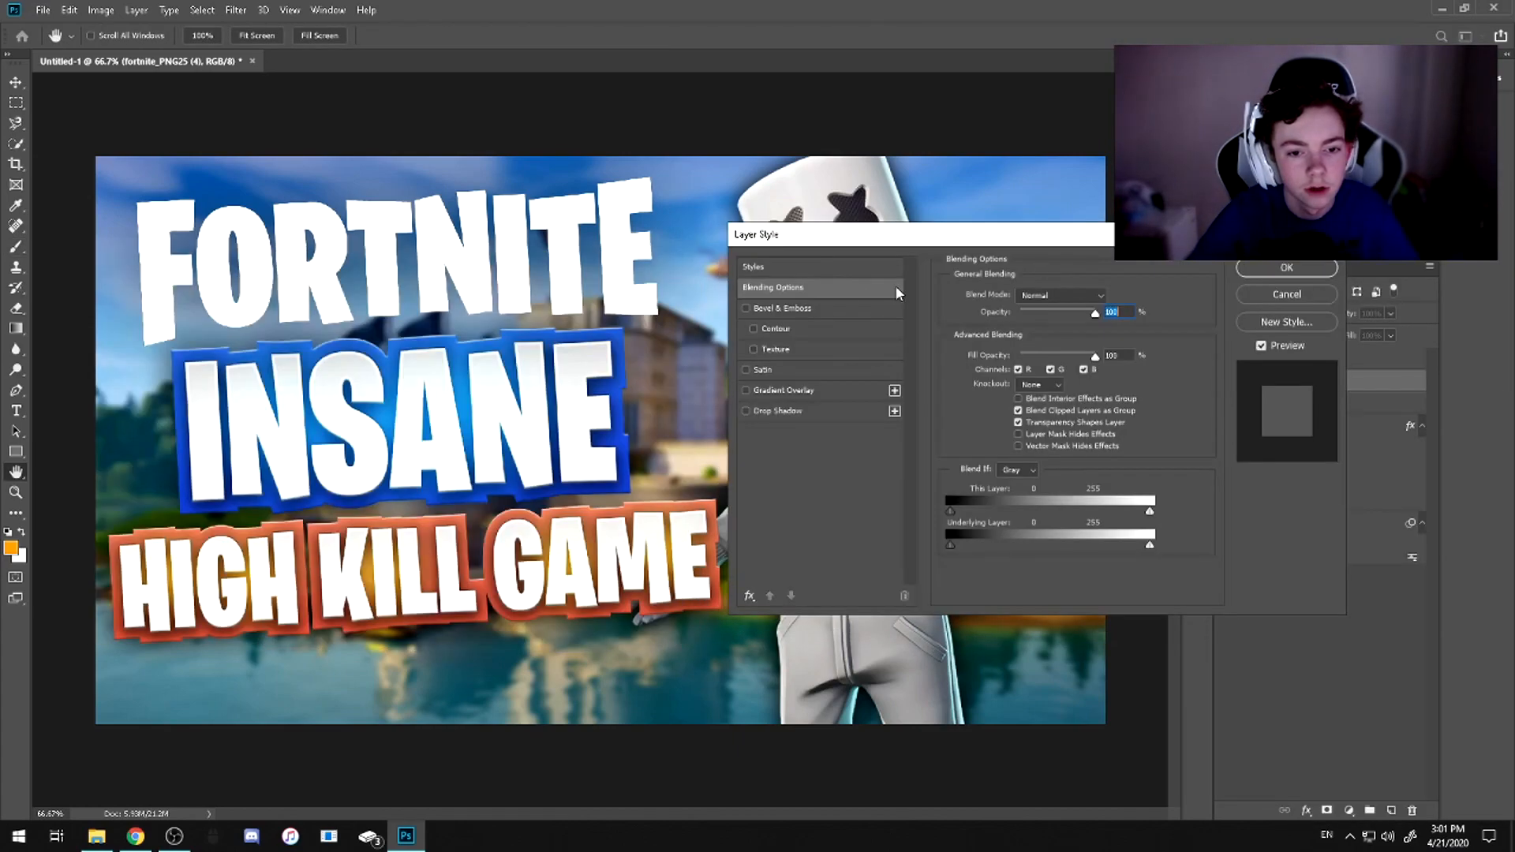
{"action": "left_click", "coordinate": [827, 269]}
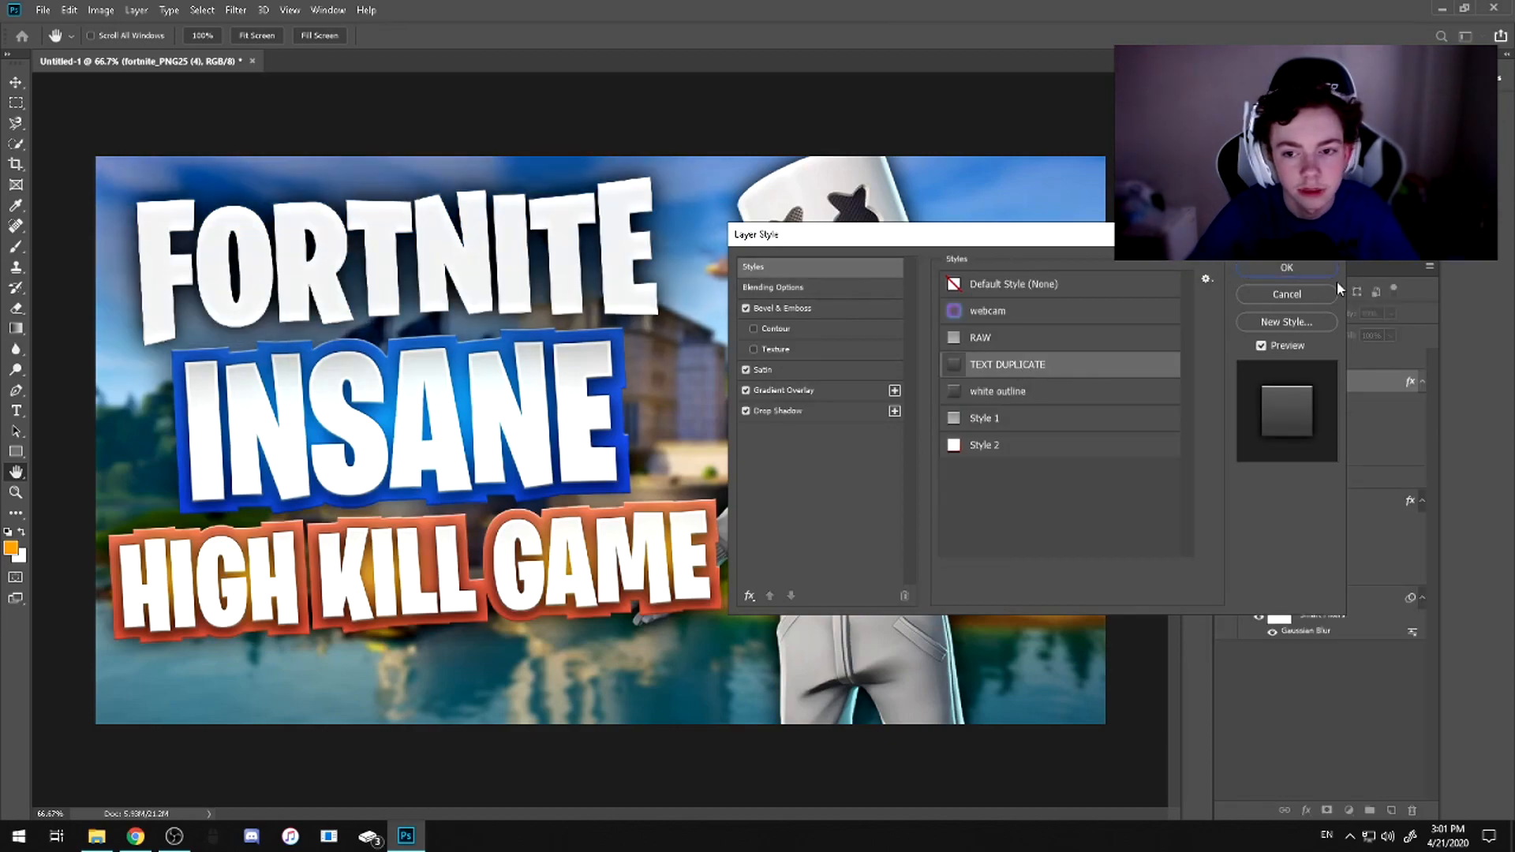
{"action": "left_click", "coordinate": [1286, 268]}
Move the FORTNITE logo layer beneath the title layer and merge the logo, the titles and the empty layer into one layer
{"action": "left_click_drag", "start_coordinate": [1294, 388], "coordinate": [1294, 491]}
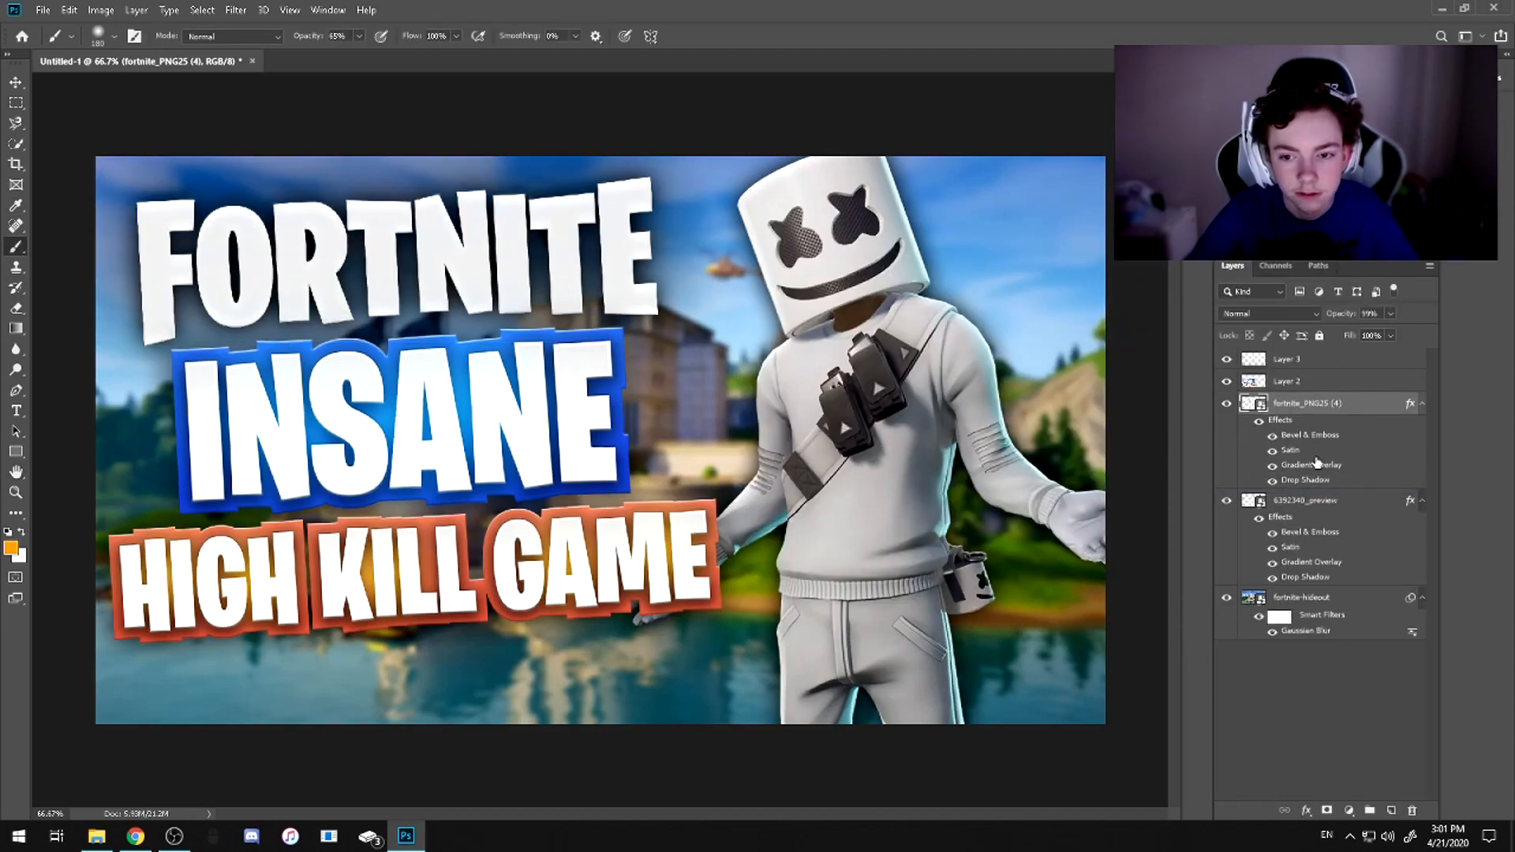
{"action": "left_click", "coordinate": [1306, 382], "text": "shift"}
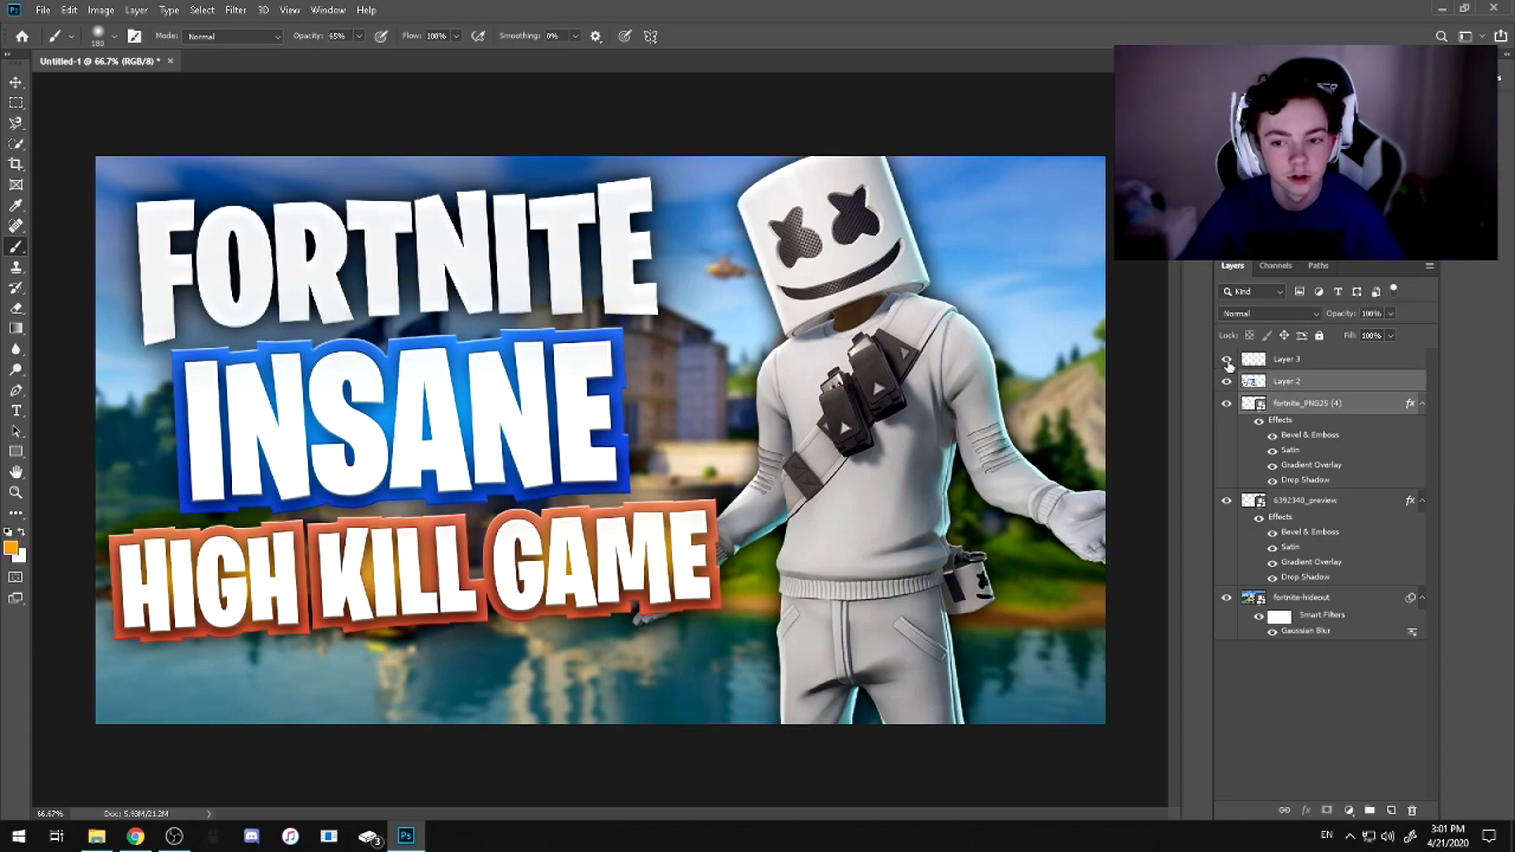
{"action": "key", "text": "ctrl+e"}
{"action": "left_click", "coordinate": [1291, 360]}
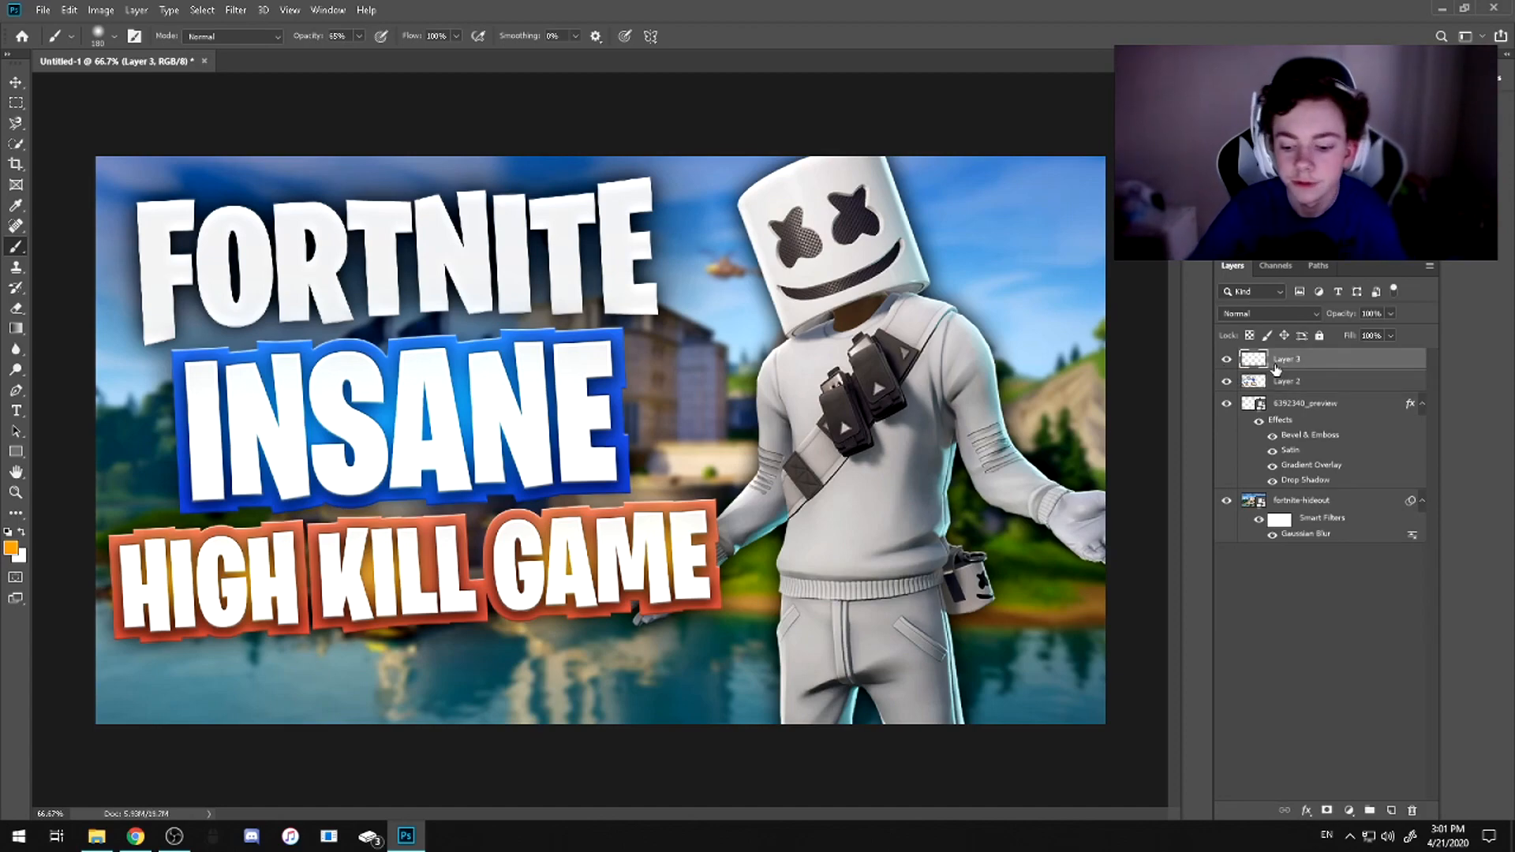
{"action": "key", "text": "ctrl+e"}
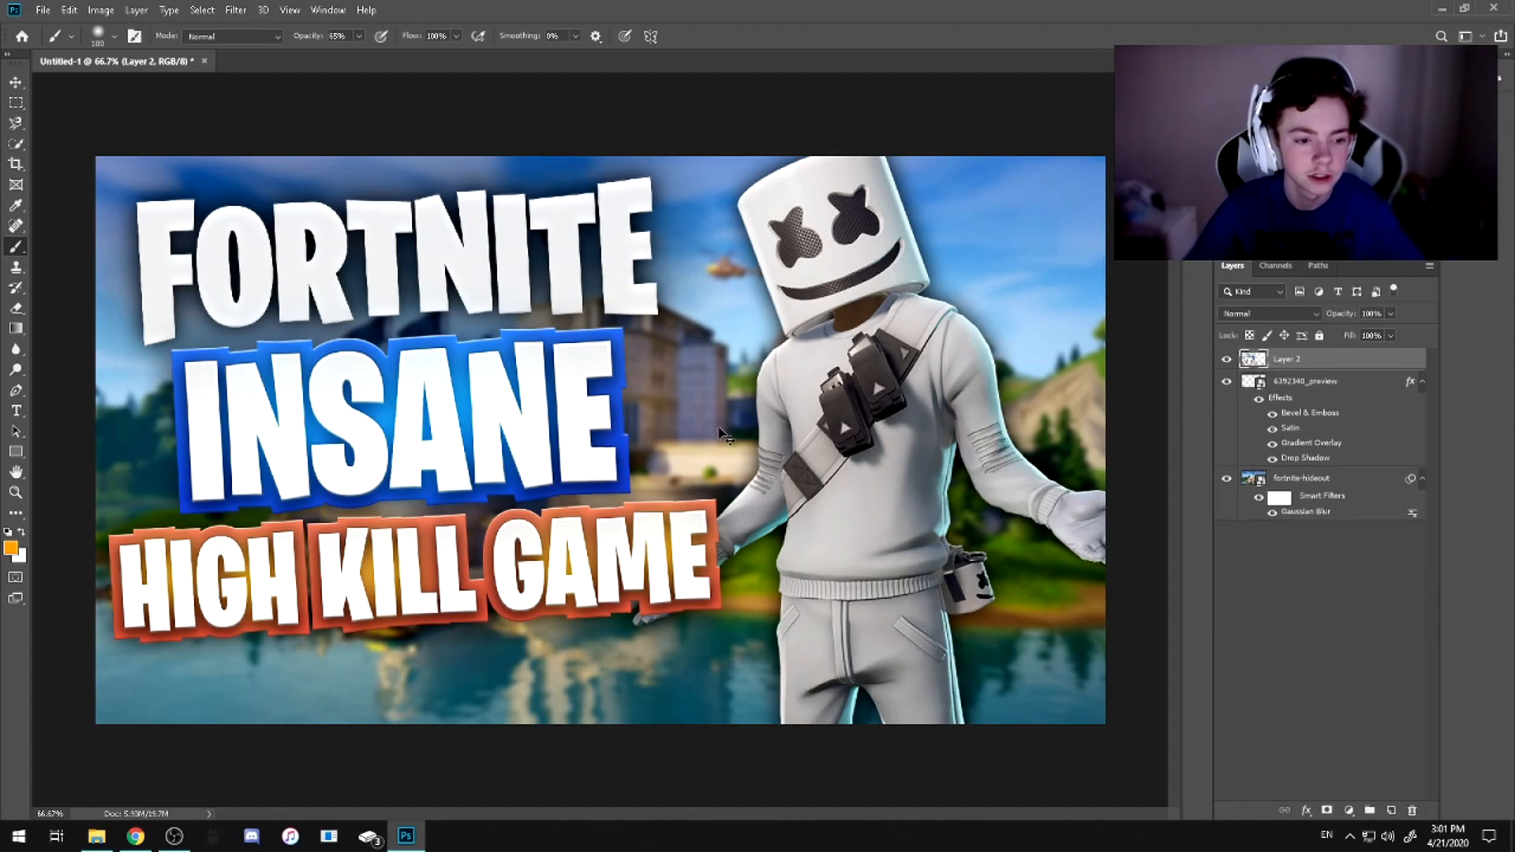
Enlarge the merged title layer to about 104% and move it slightly down on the canvas
{"action": "key", "text": "ctrl+t"}
{"action": "left_click_drag", "start_coordinate": [464, 430], "coordinate": [470, 468]}
{"action": "left_click_drag", "start_coordinate": [403, 121], "coordinate": [406, 88]}
{"action": "left_click_drag", "start_coordinate": [549, 442], "coordinate": [552, 456]}
{"action": "key", "text": "Return"}
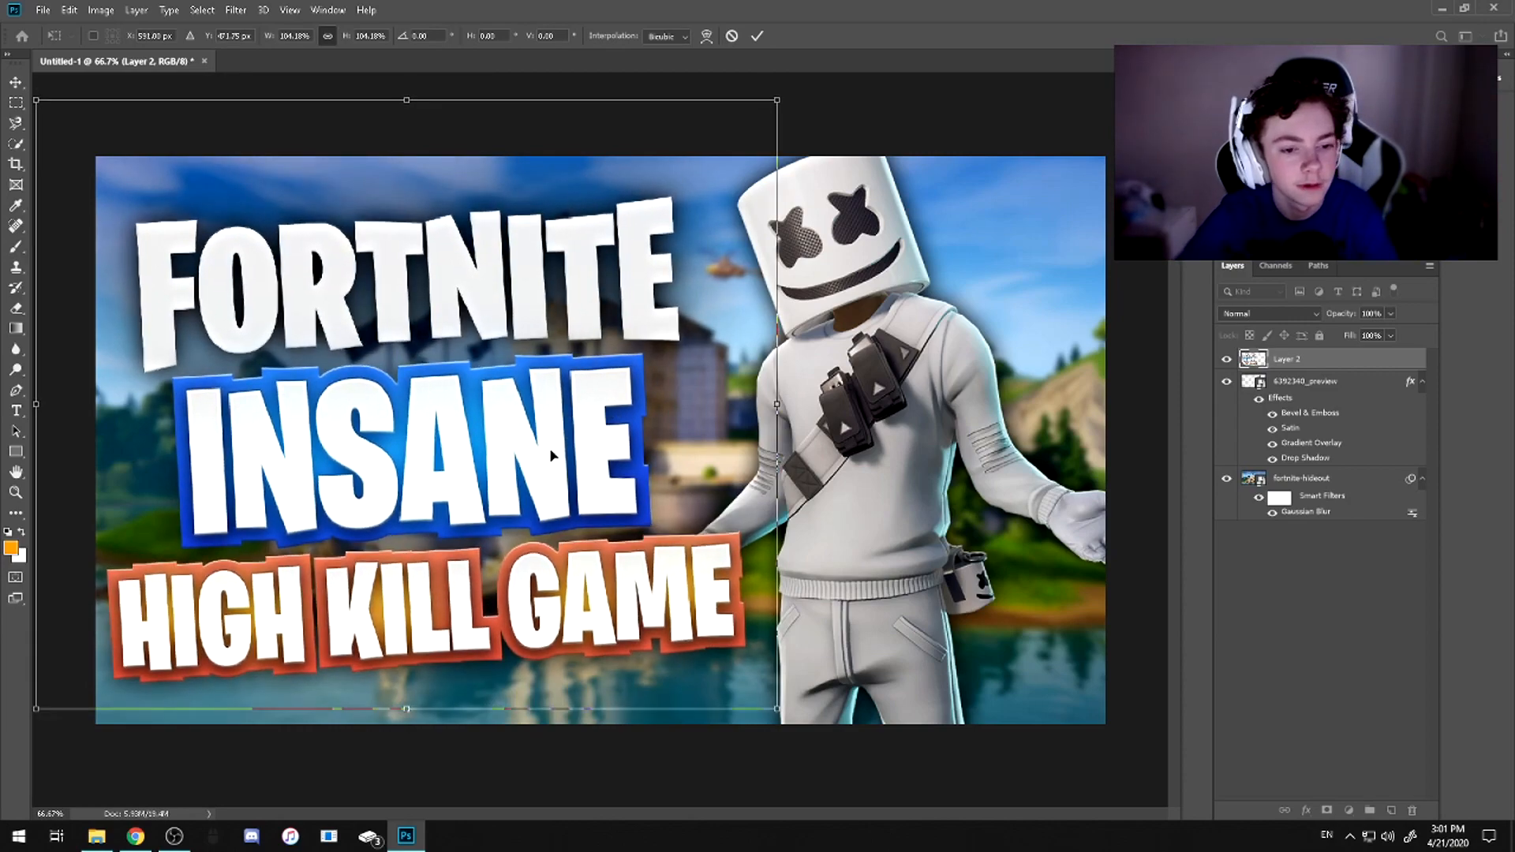
{"action": "key", "text": "b"}
Convert the blurred fortnite-hideout background layer to a new Smart Object
{"action": "left_click", "coordinate": [1280, 650]}
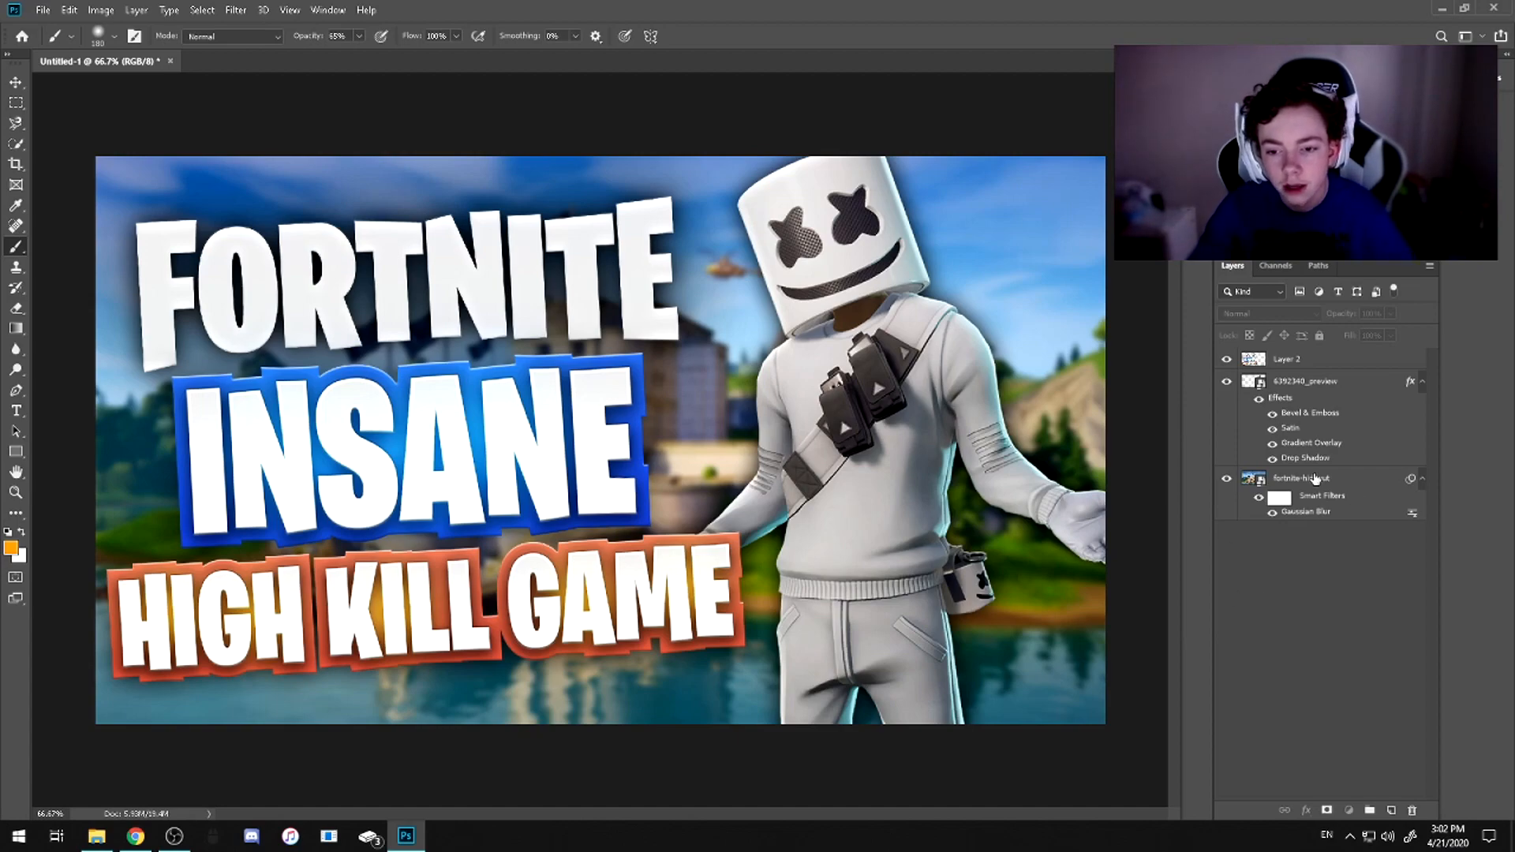
{"action": "left_click", "coordinate": [1267, 481]}
{"action": "right_click", "coordinate": [1288, 483]}
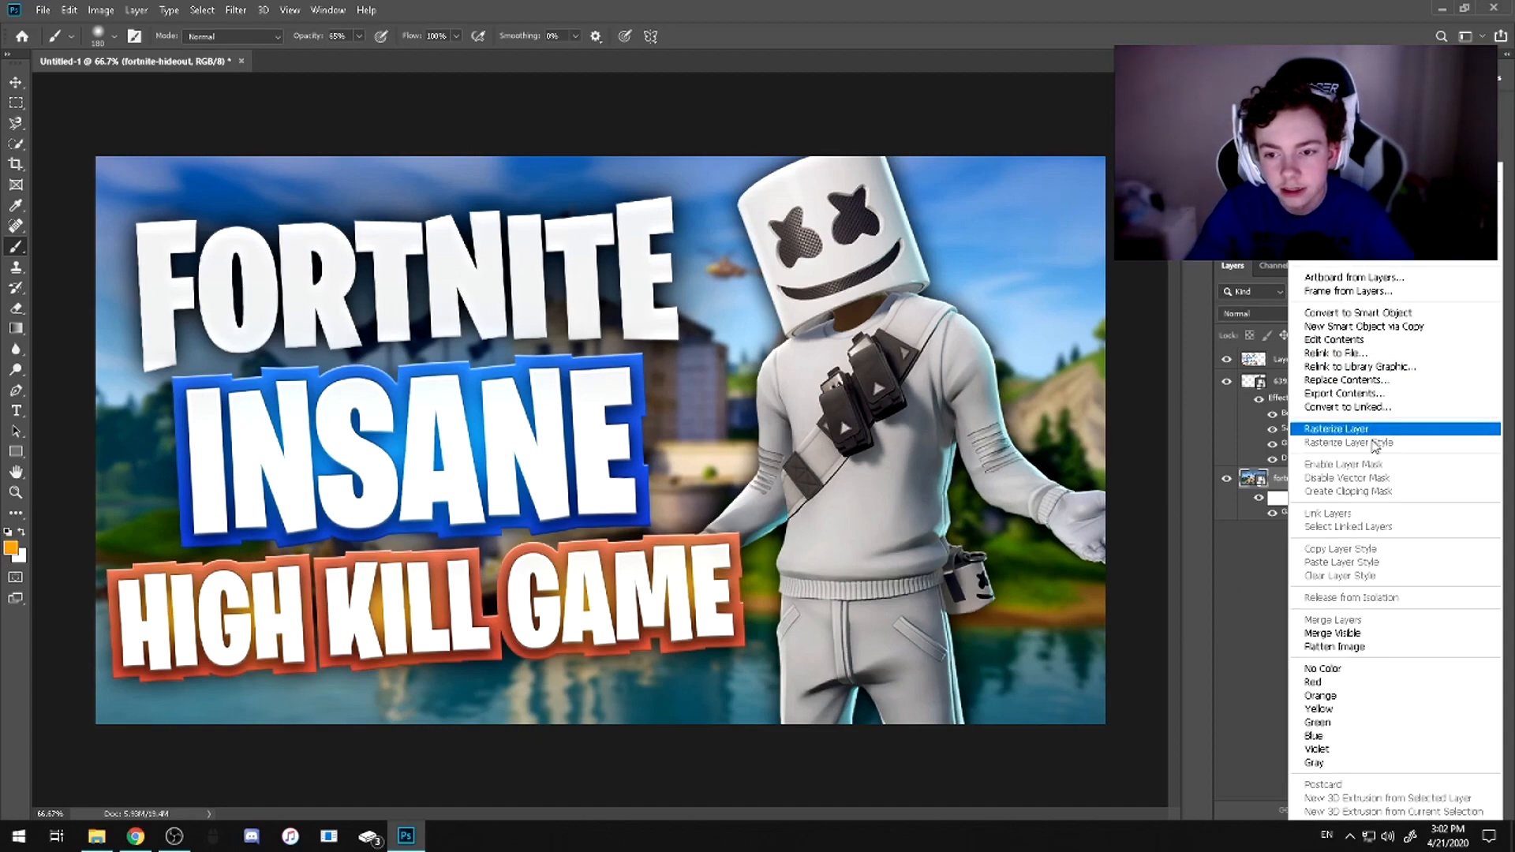
{"action": "left_click", "coordinate": [1400, 315]}
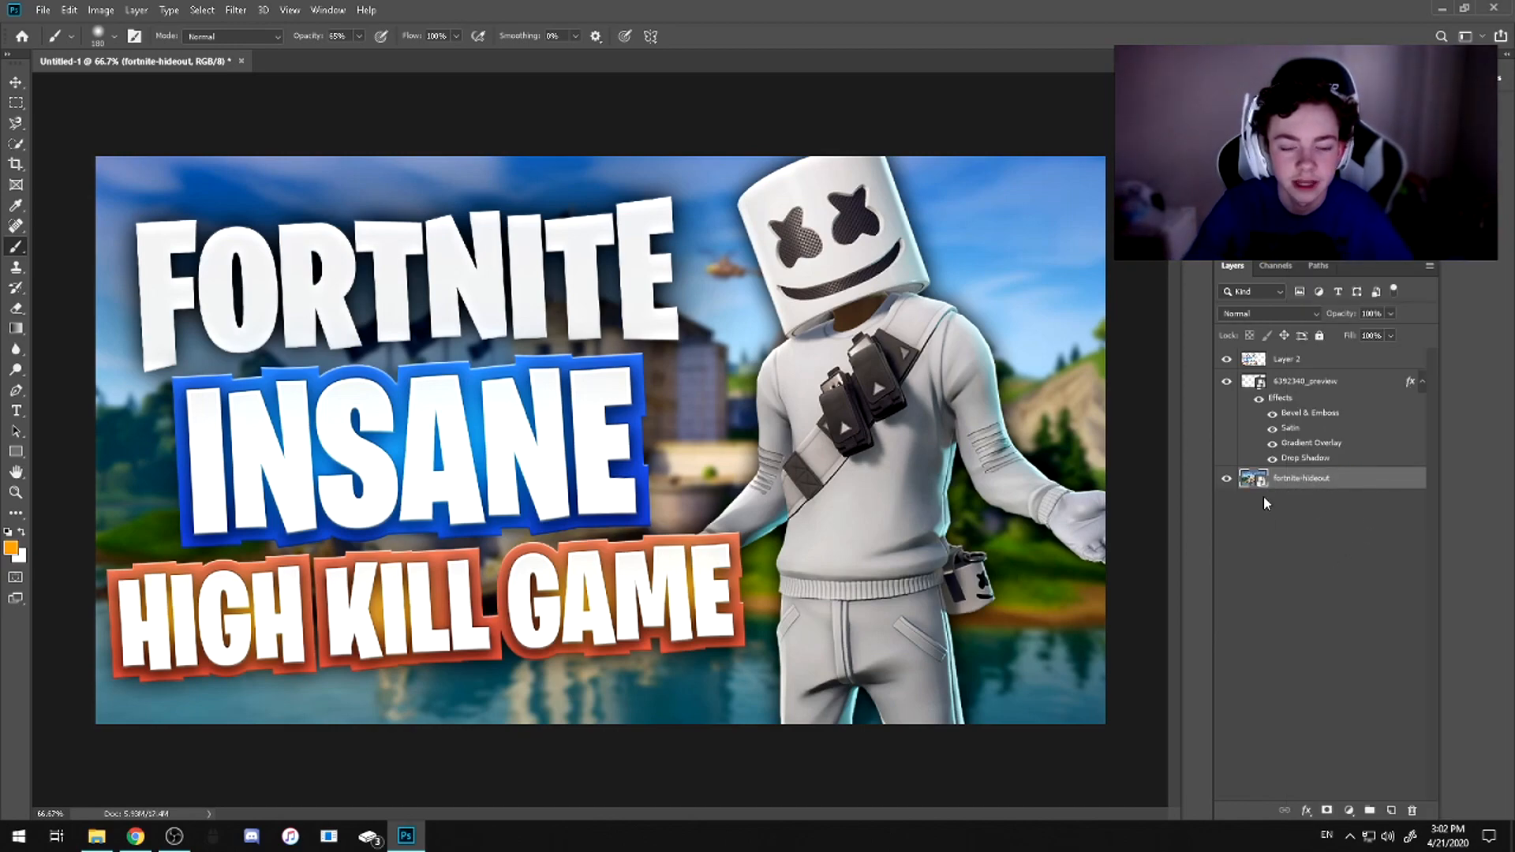
Open the Camera Raw Filter on the fortnite-hideout layer and set Vibrance to +17, Clarity to +7 and Exposure to +0.20
{"action": "left_click", "coordinate": [235, 15]}
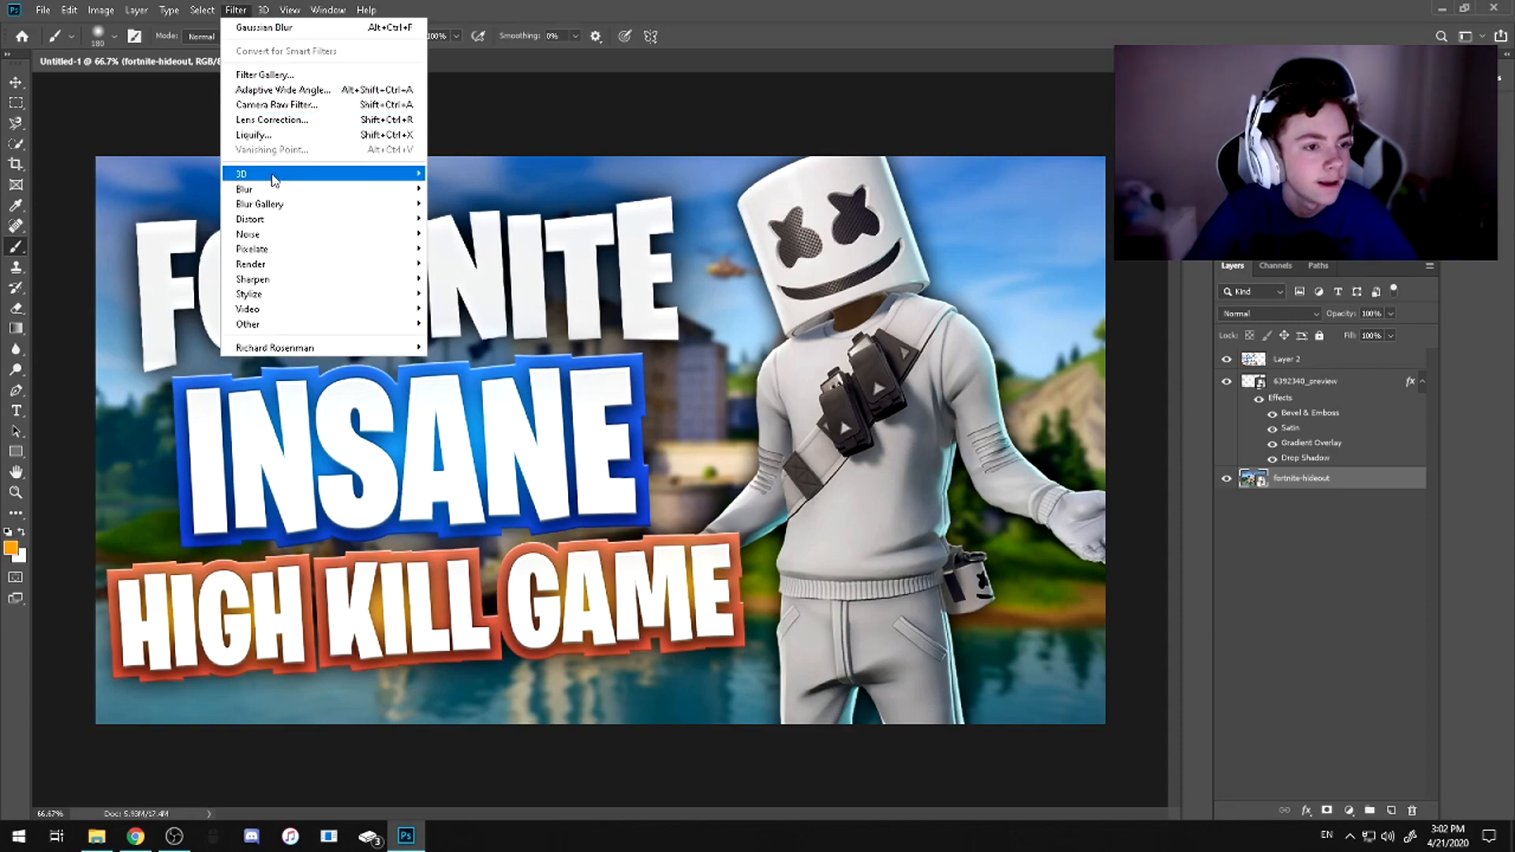
{"action": "left_click", "coordinate": [316, 109]}
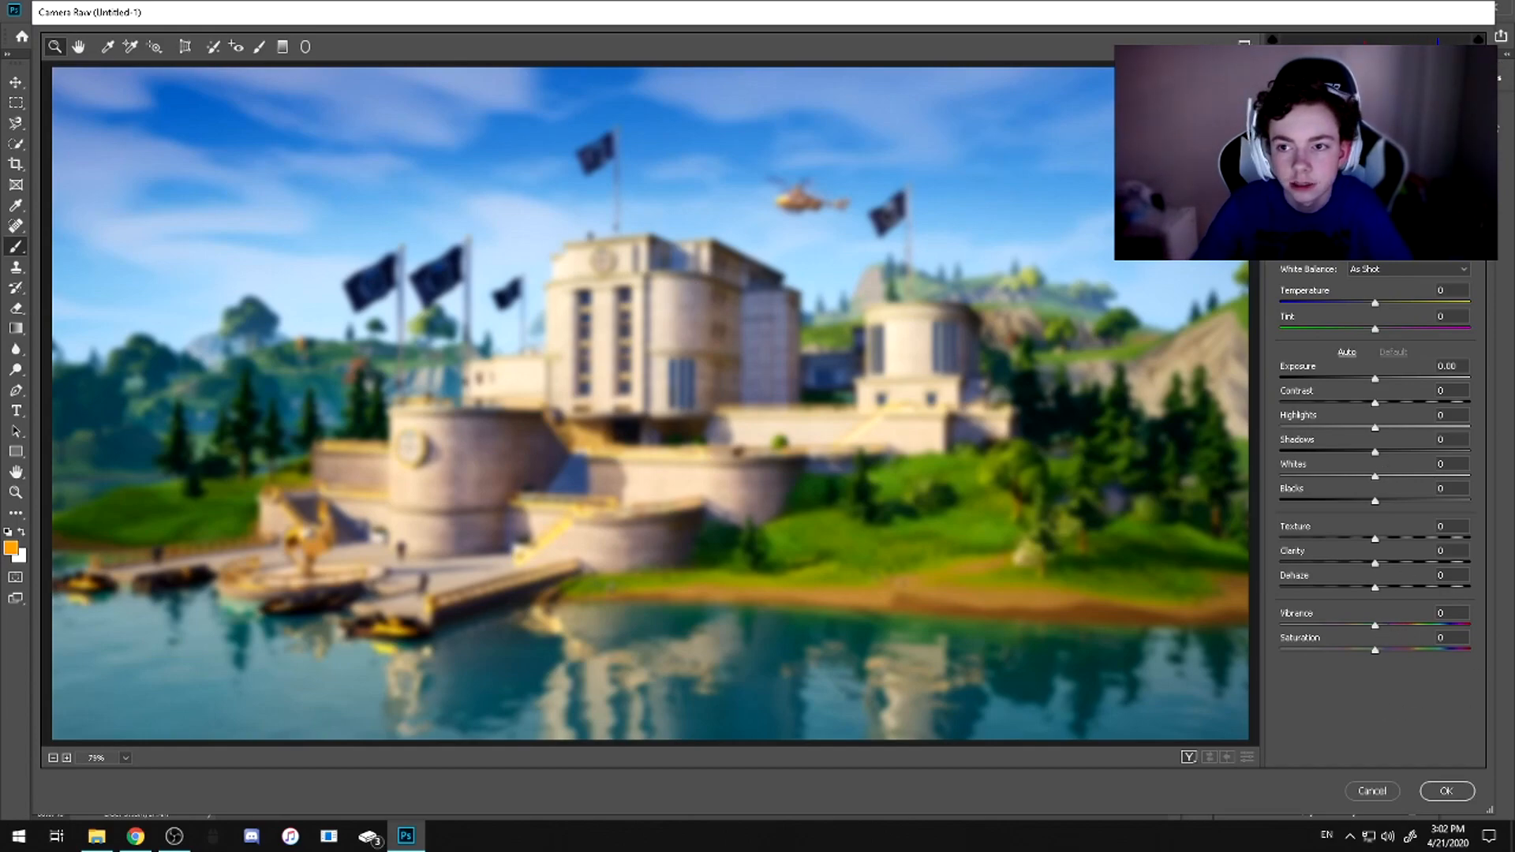
{"action": "left_click_drag", "start_coordinate": [1378, 627], "coordinate": [1389, 629]}
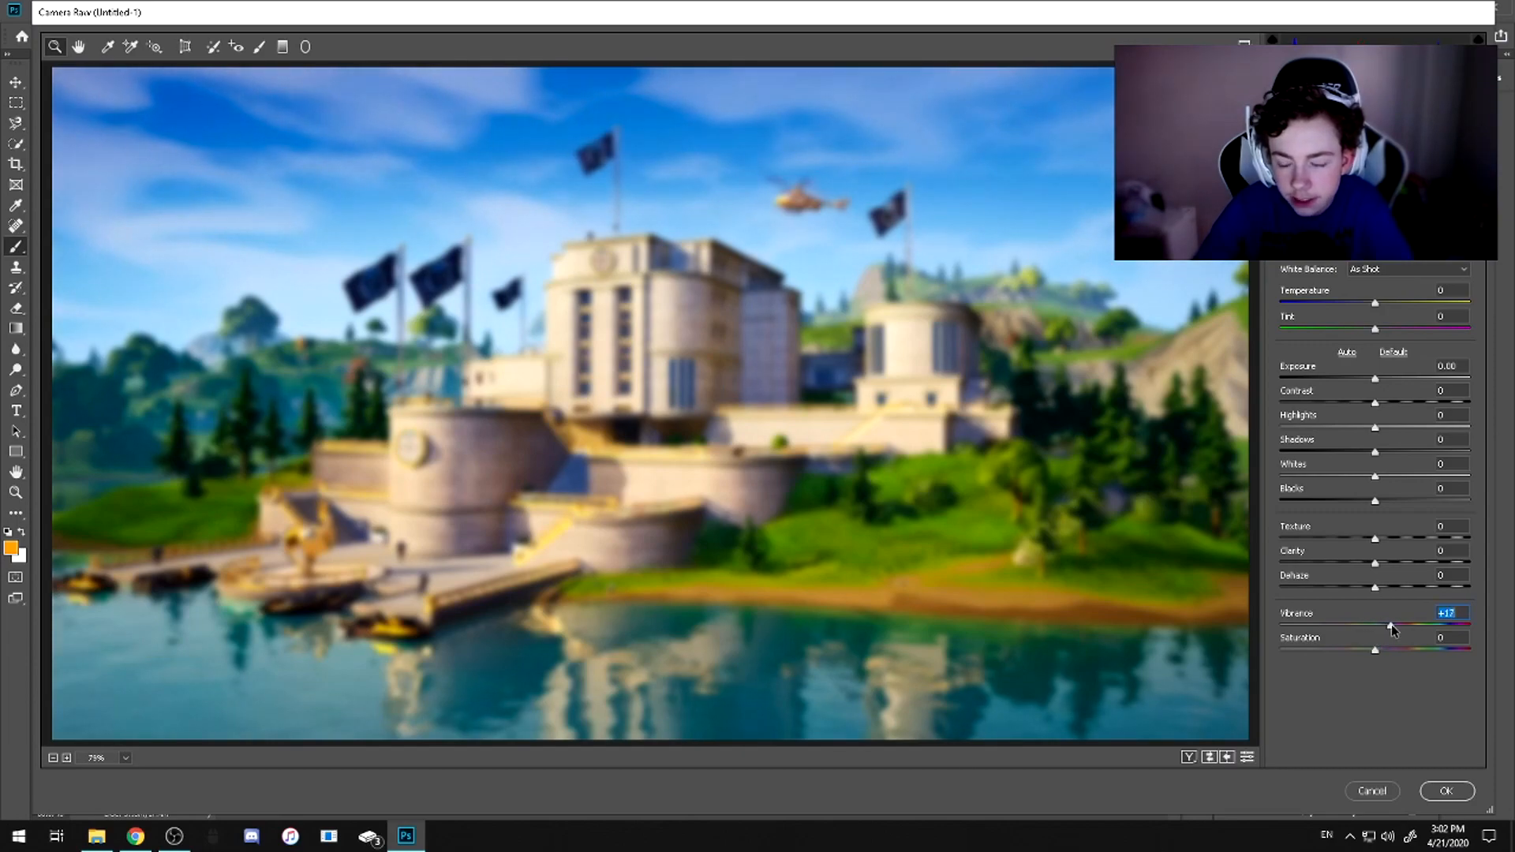
{"action": "left_click_drag", "start_coordinate": [1375, 562], "coordinate": [1381, 565]}
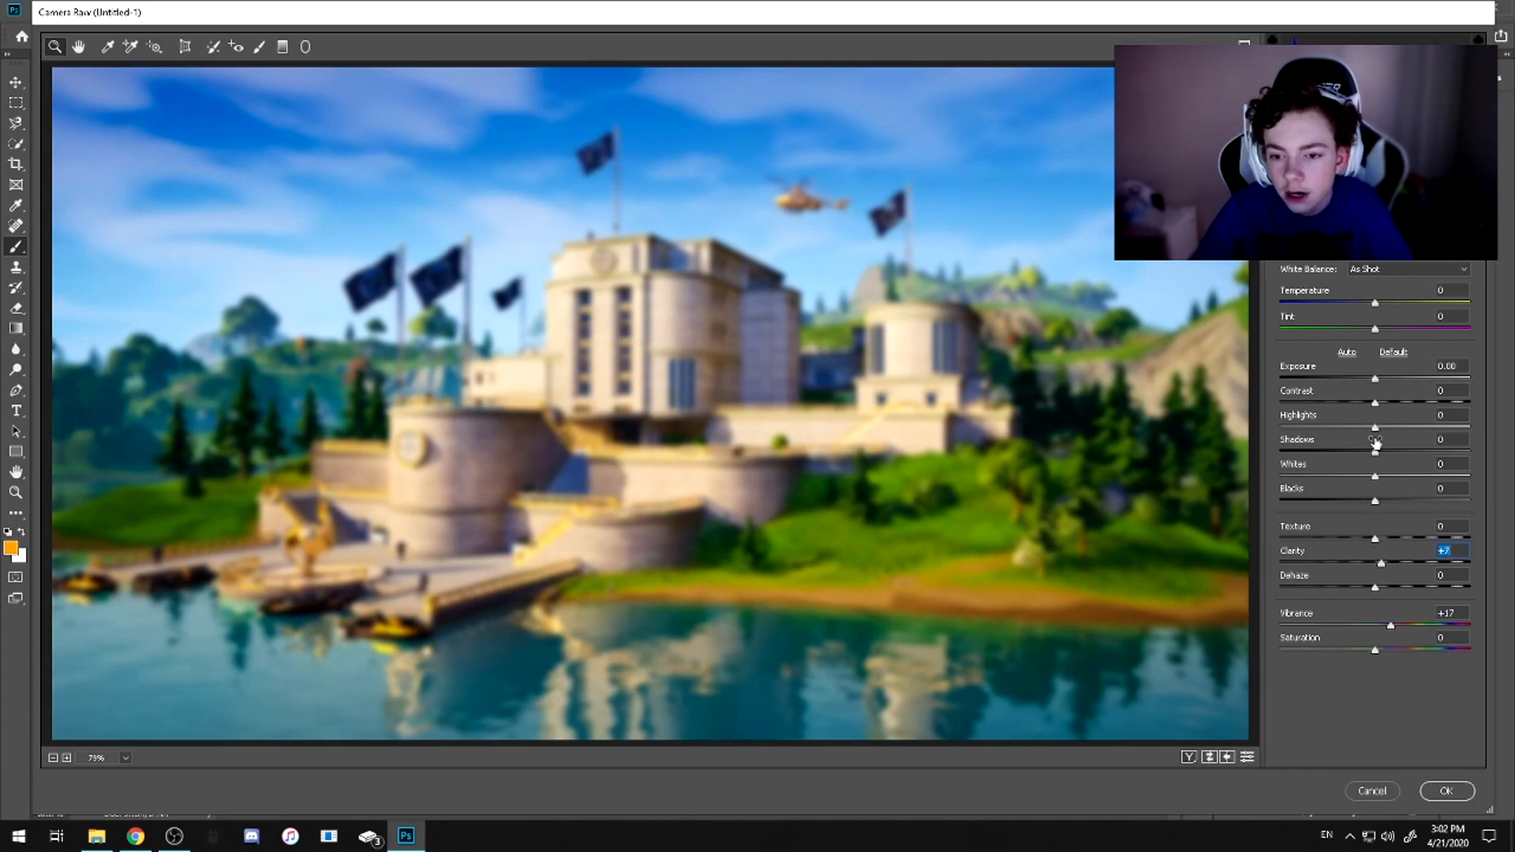
{"action": "left_click_drag", "start_coordinate": [1380, 378], "coordinate": [1379, 382]}
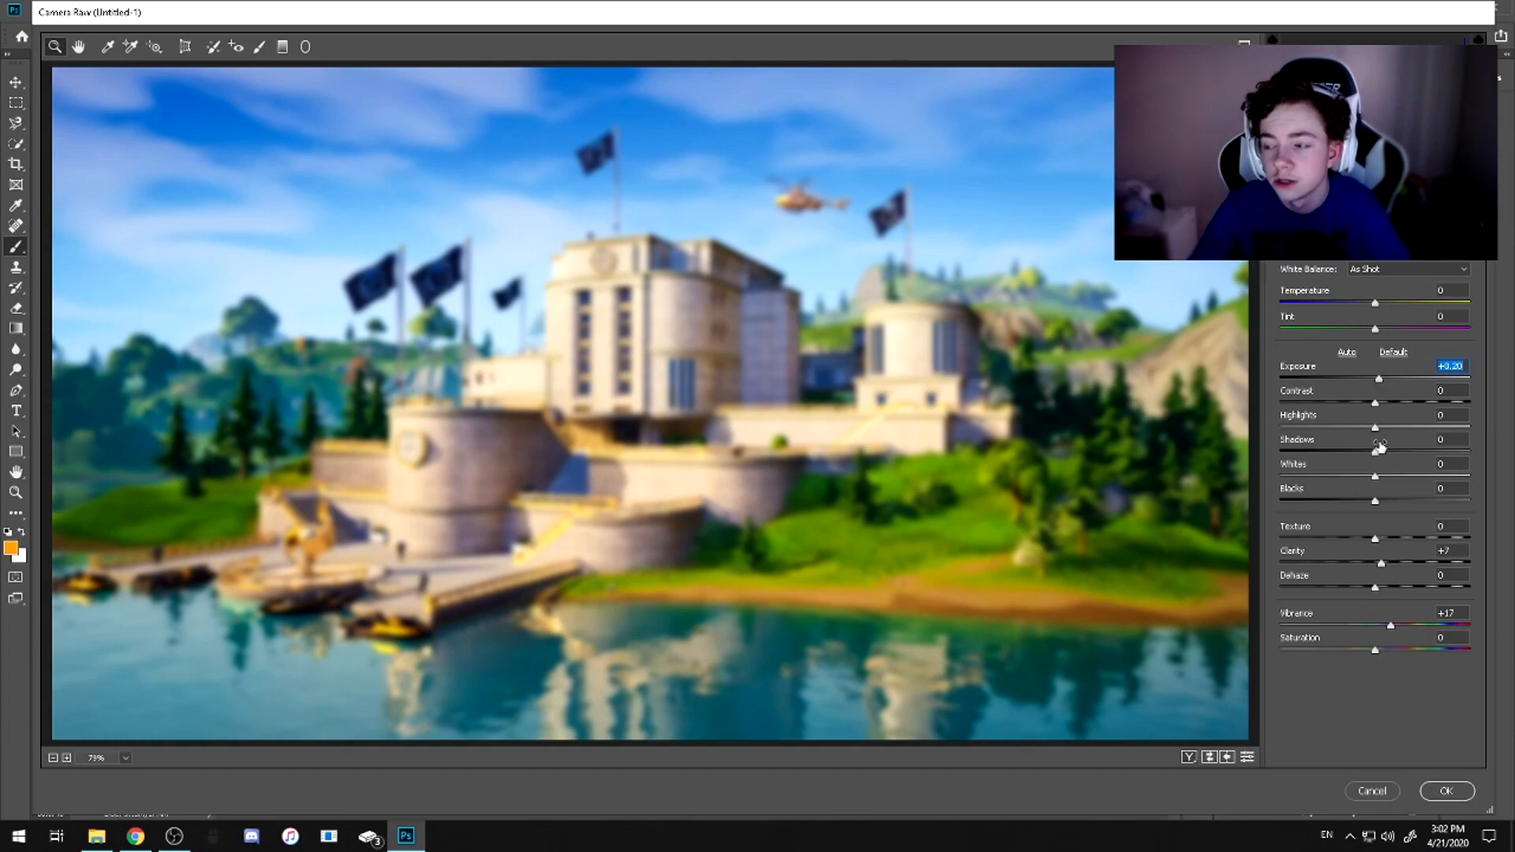
{"action": "mouse_move", "coordinate": [1381, 378]}
{"action": "left_mouse_down"}
{"action": "mouse_move", "coordinate": [1458, 371]}
{"action": "mouse_move", "coordinate": [1384, 378]}
{"action": "left_mouse_up"}
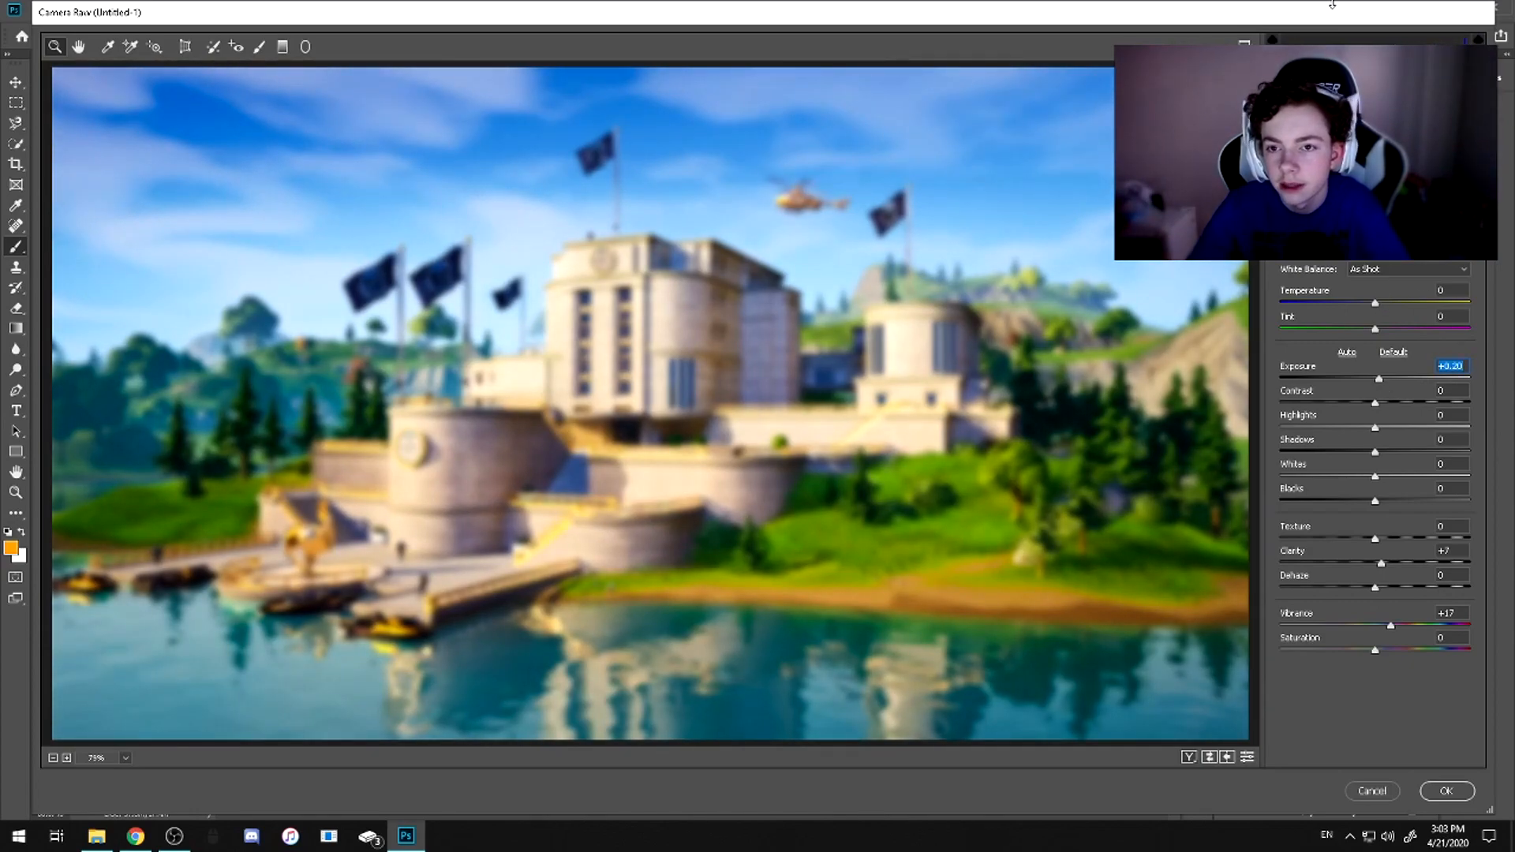
Shape the RGB point tone curve into an S-curve with points at about input 79, output 70 and input 156, output 183
{"action": "left_click_drag", "start_coordinate": [1332, 5], "coordinate": [1153, 104]}
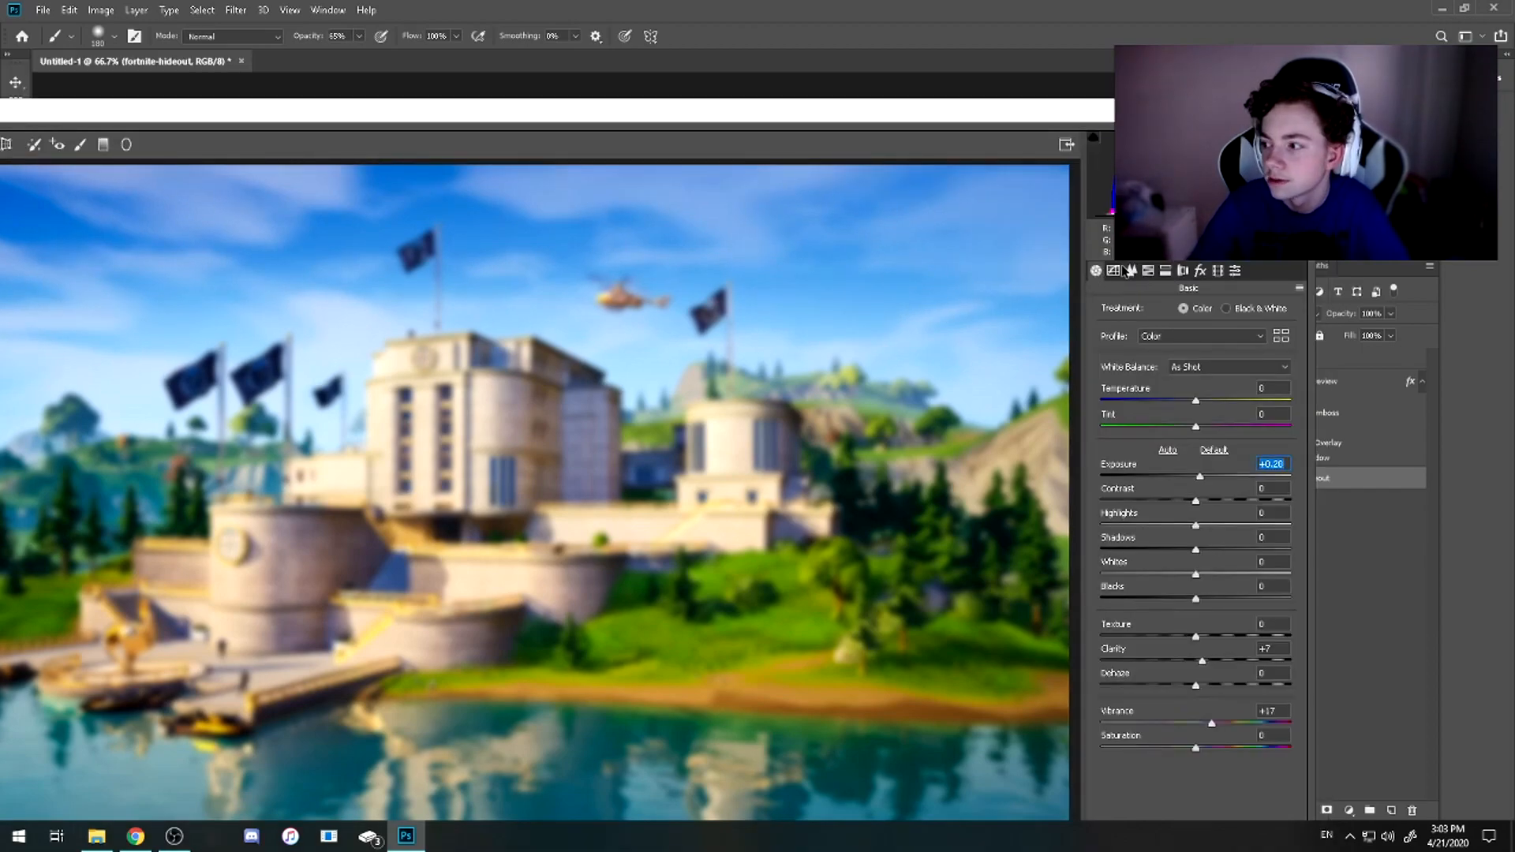
{"action": "left_click_drag", "start_coordinate": [1152, 110], "coordinate": [1143, 137]}
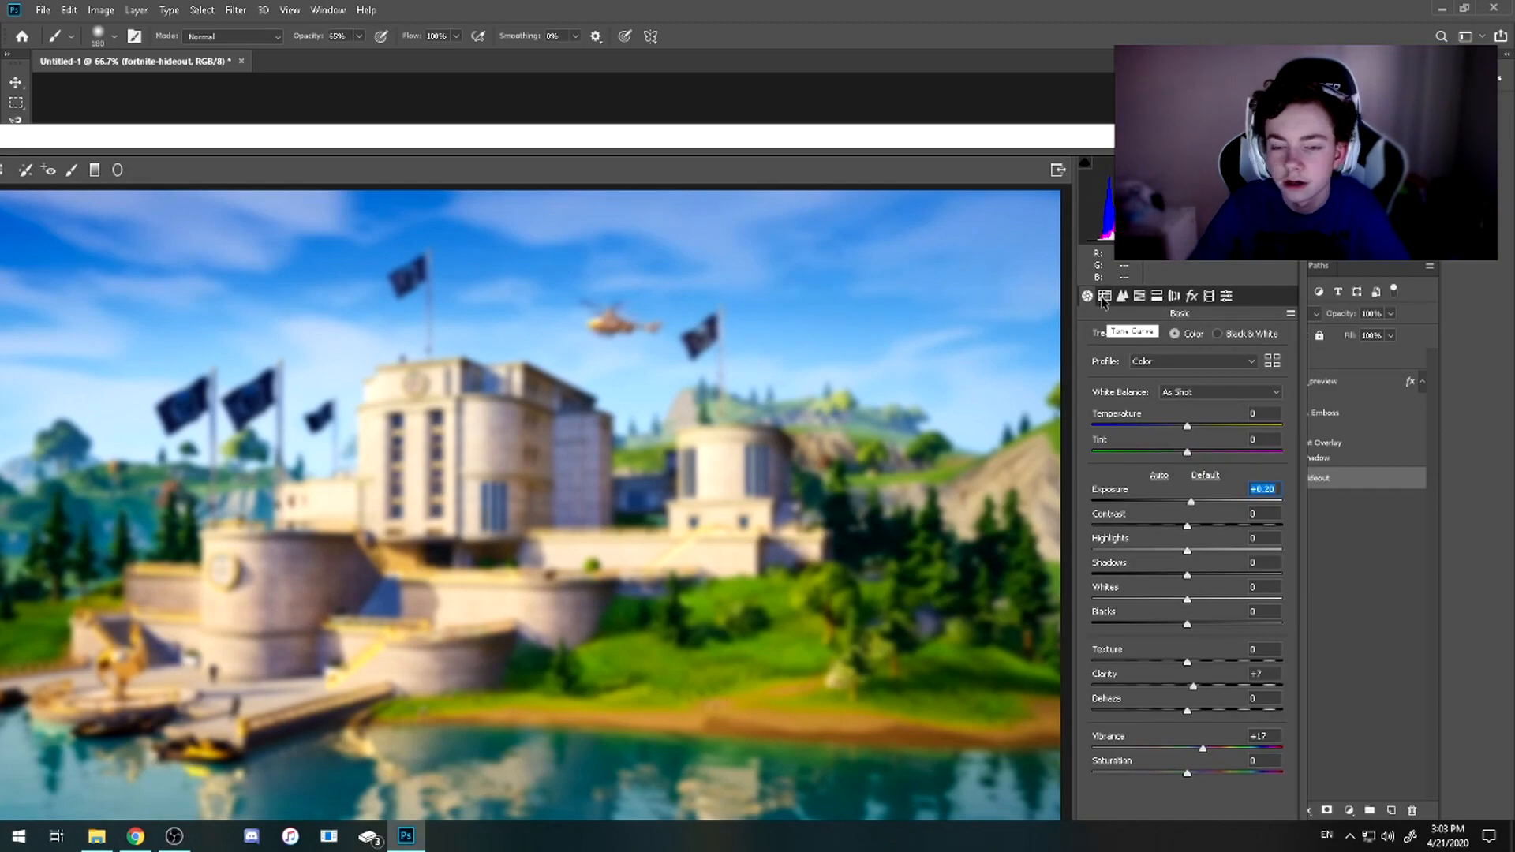
{"action": "left_click", "coordinate": [1104, 297]}
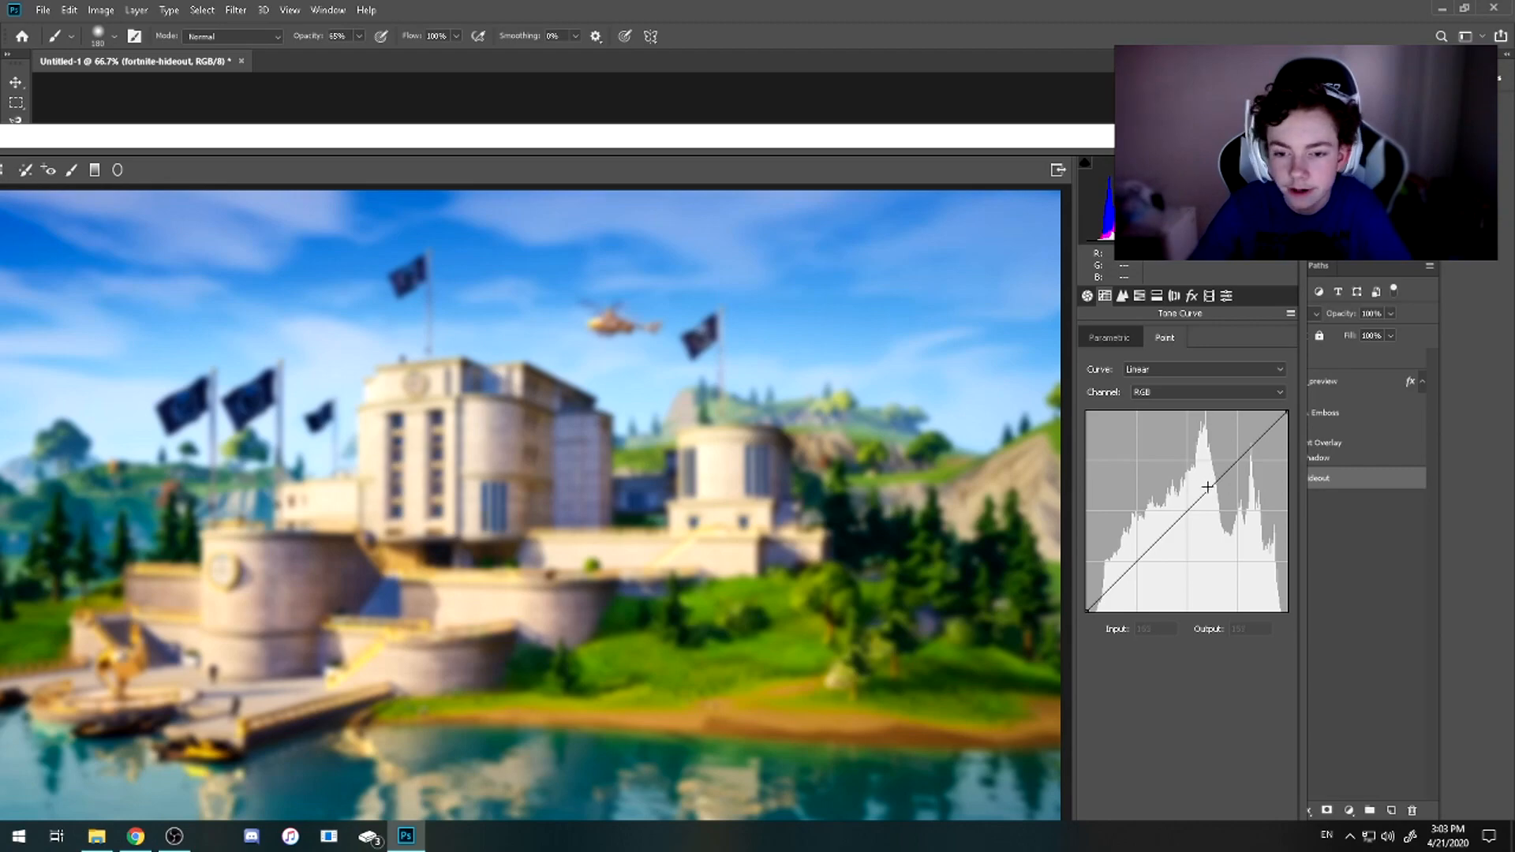
{"action": "left_click_drag", "start_coordinate": [1213, 485], "coordinate": [1201, 463]}
{"action": "mouse_move", "coordinate": [1126, 552]}
{"action": "left_mouse_down"}
{"action": "mouse_move", "coordinate": [1137, 569]}
{"action": "mouse_move", "coordinate": [1148, 557]}
{"action": "left_mouse_up"}
{"action": "left_click", "coordinate": [1145, 579], "text": "ctrl"}
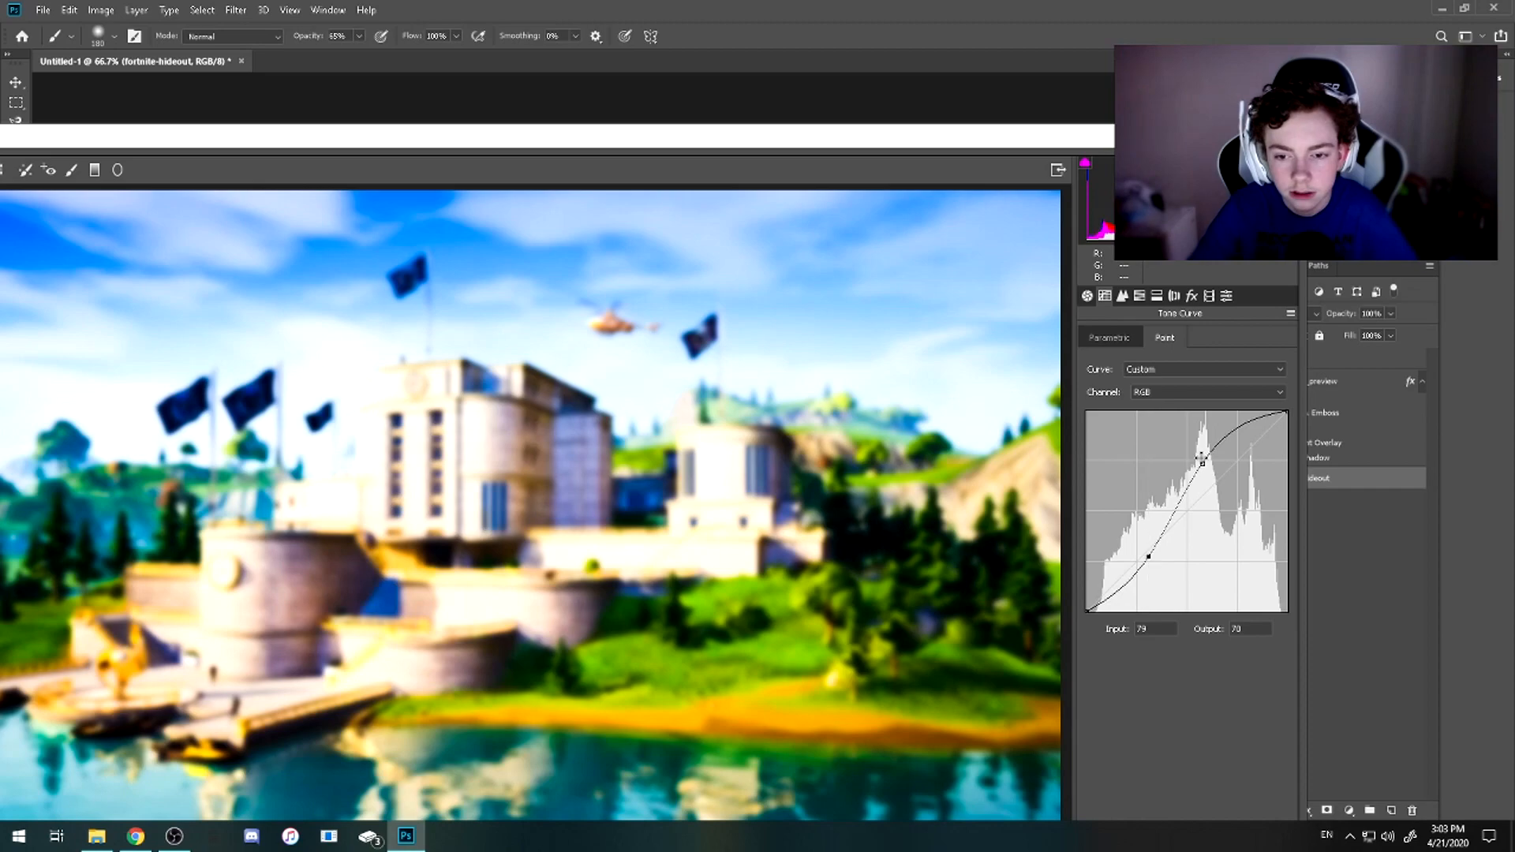
{"action": "left_click_drag", "start_coordinate": [1203, 462], "coordinate": [1208, 467]}
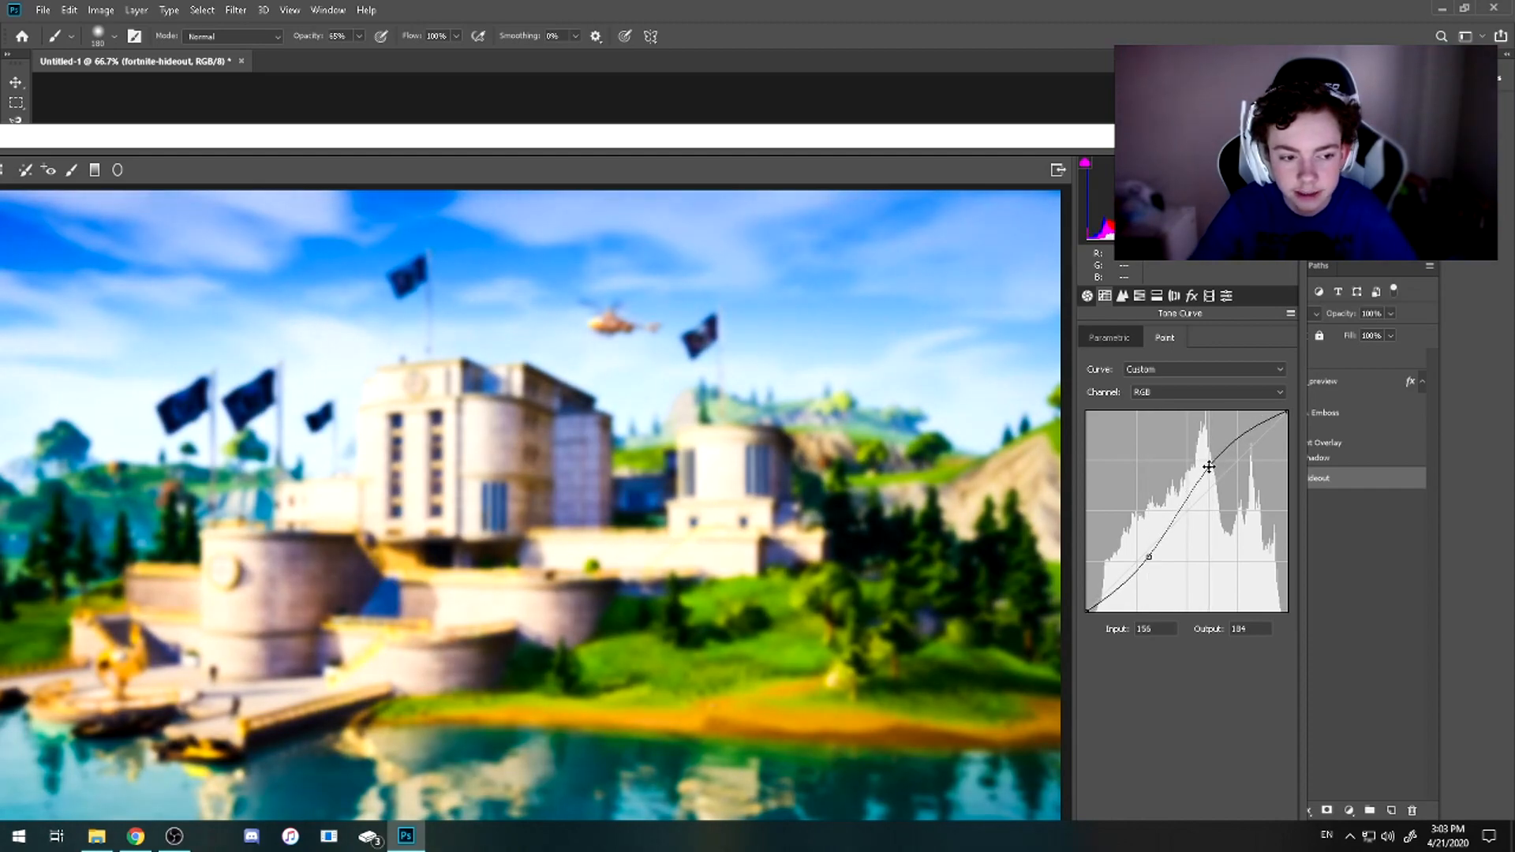
Raise the HSL saturation of Greens to +48, Aquas to +54 and Blues to +39, and apply the Camera Raw Filter
{"action": "left_click", "coordinate": [1140, 296]}
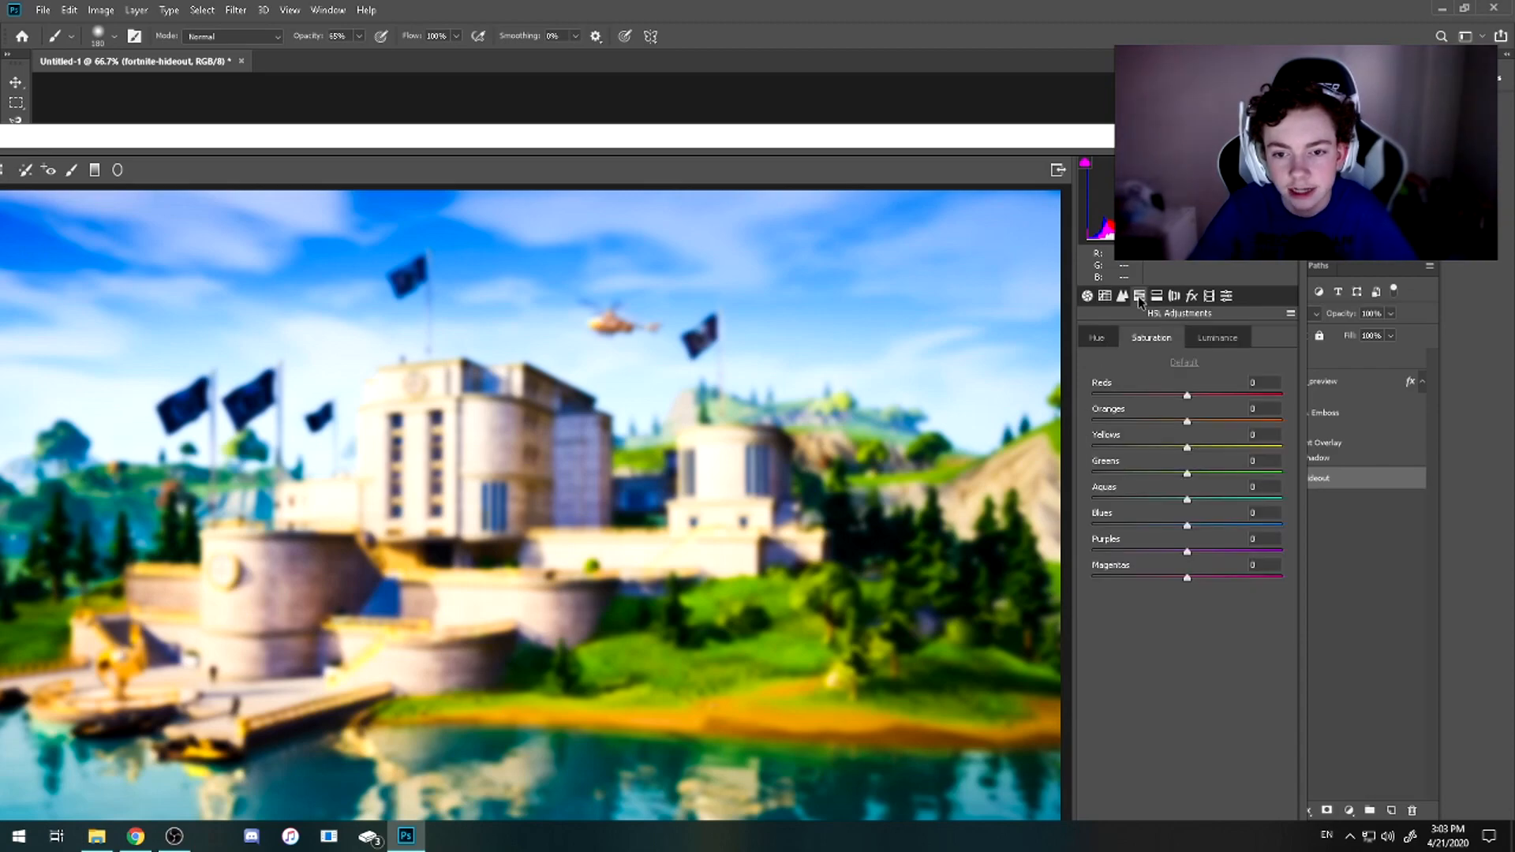
{"action": "left_click", "coordinate": [1219, 342]}
{"action": "left_click", "coordinate": [1168, 341]}
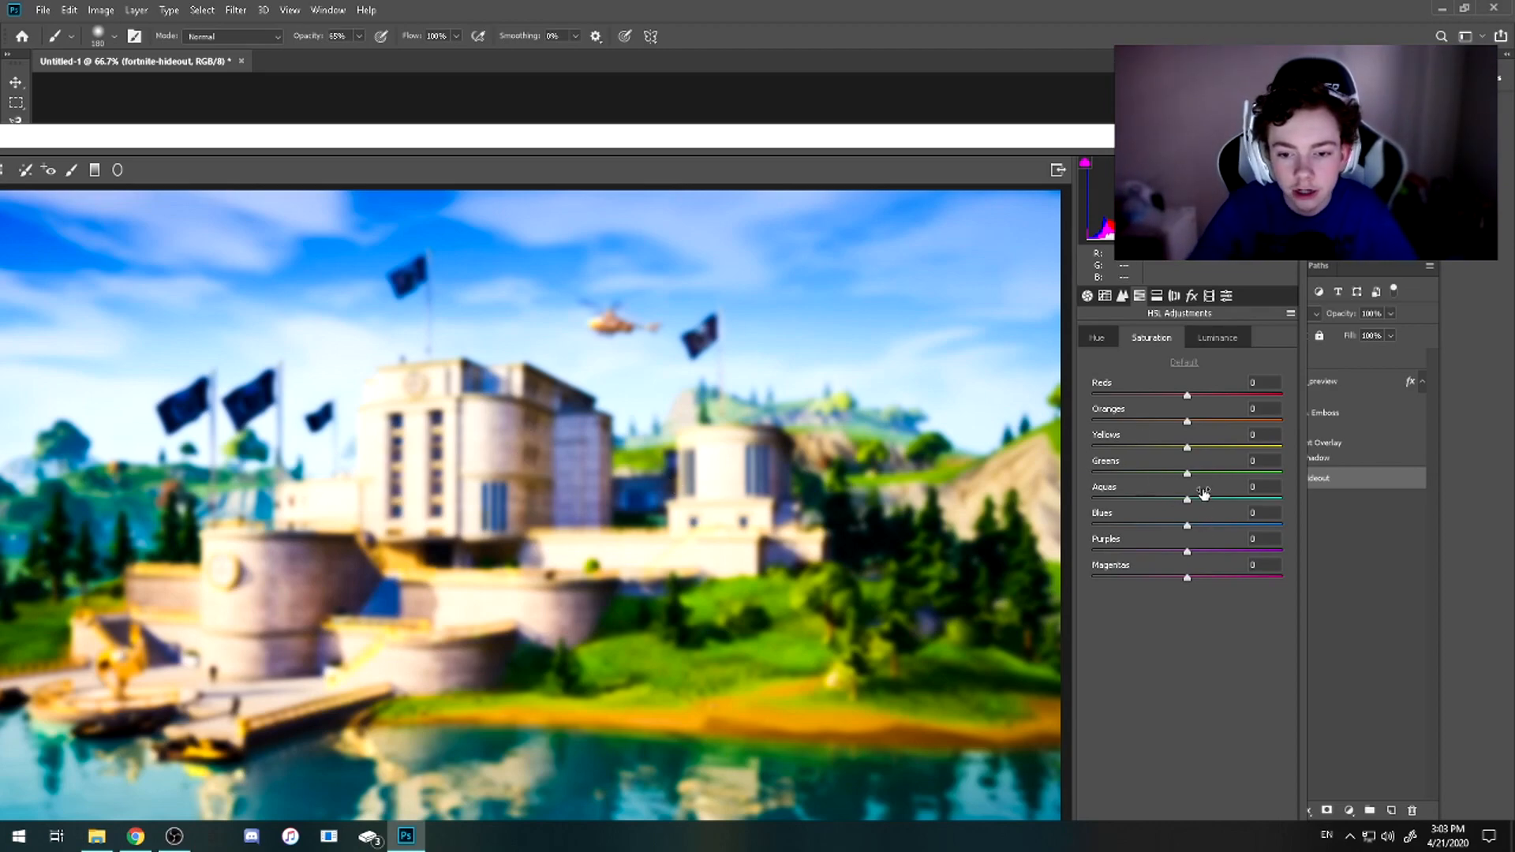
{"action": "left_click_drag", "start_coordinate": [1189, 476], "coordinate": [1227, 473]}
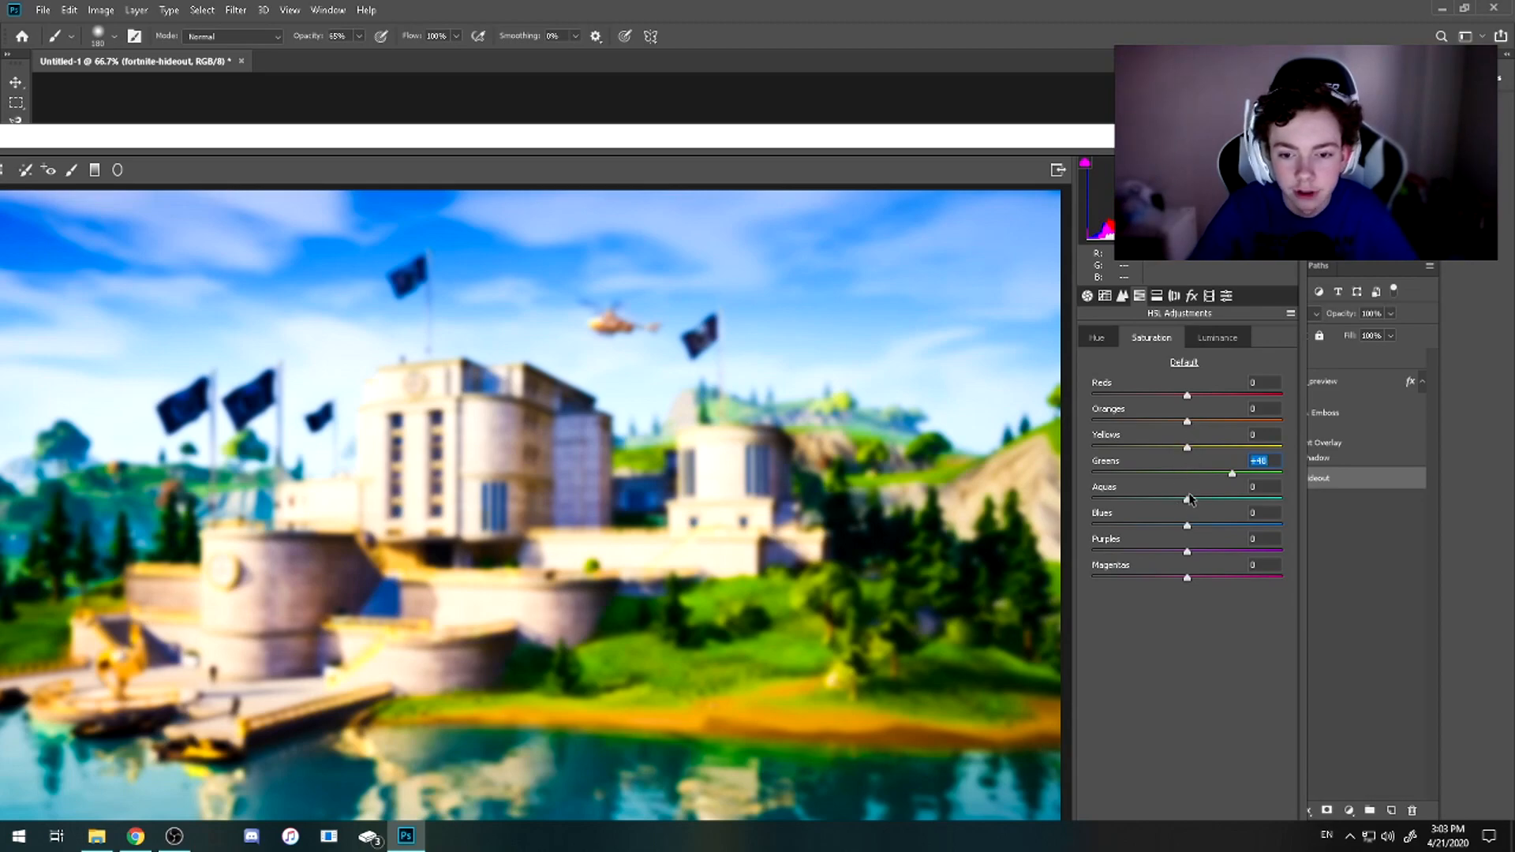
{"action": "left_click_drag", "start_coordinate": [1186, 526], "coordinate": [1245, 514]}
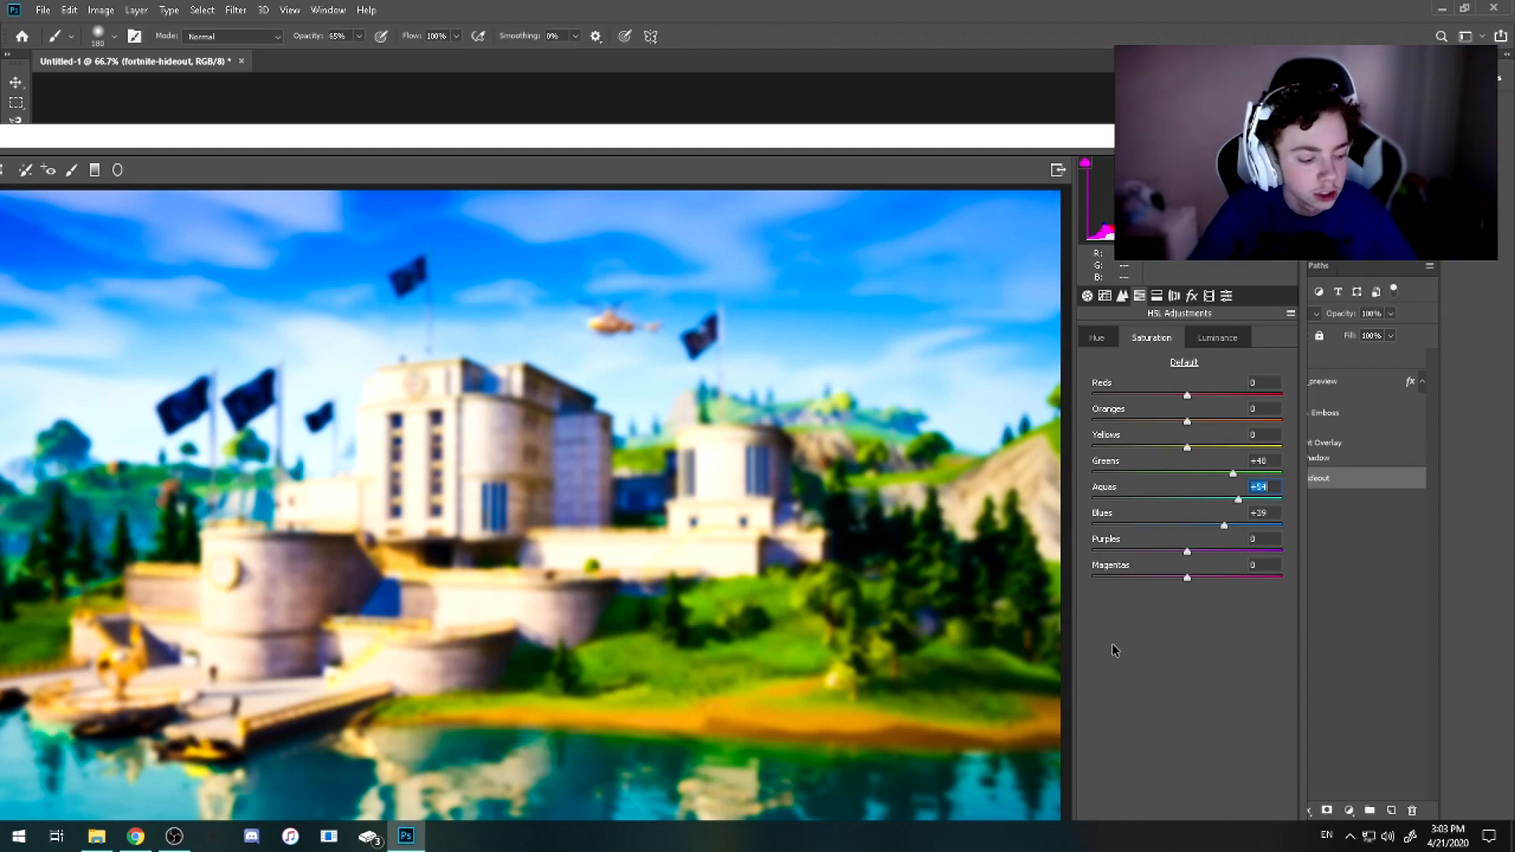
{"action": "double_click", "coordinate": [1090, 145]}
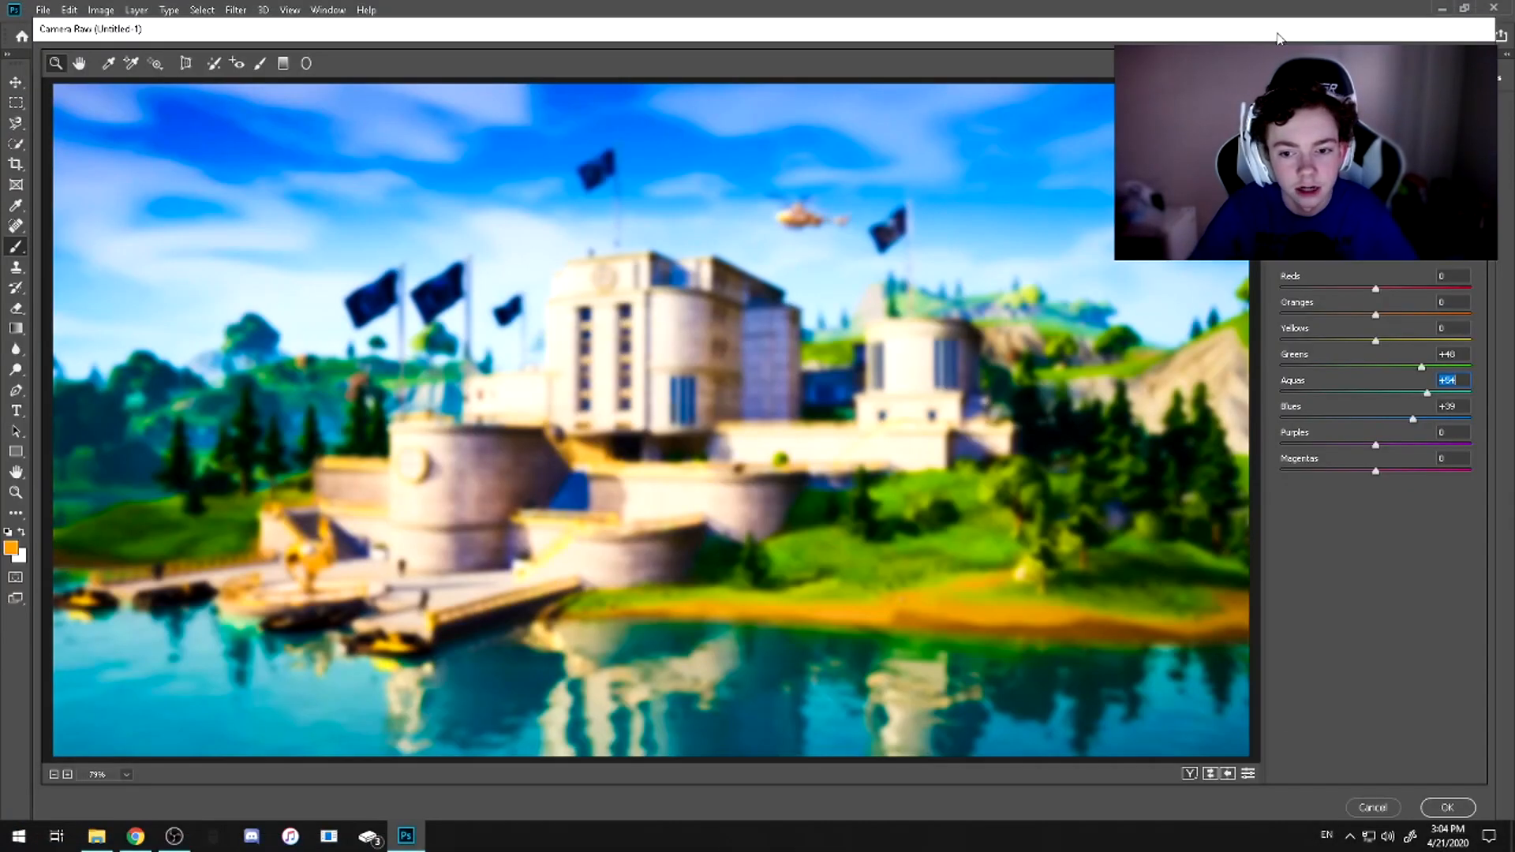
{"action": "left_click", "coordinate": [1442, 810]}
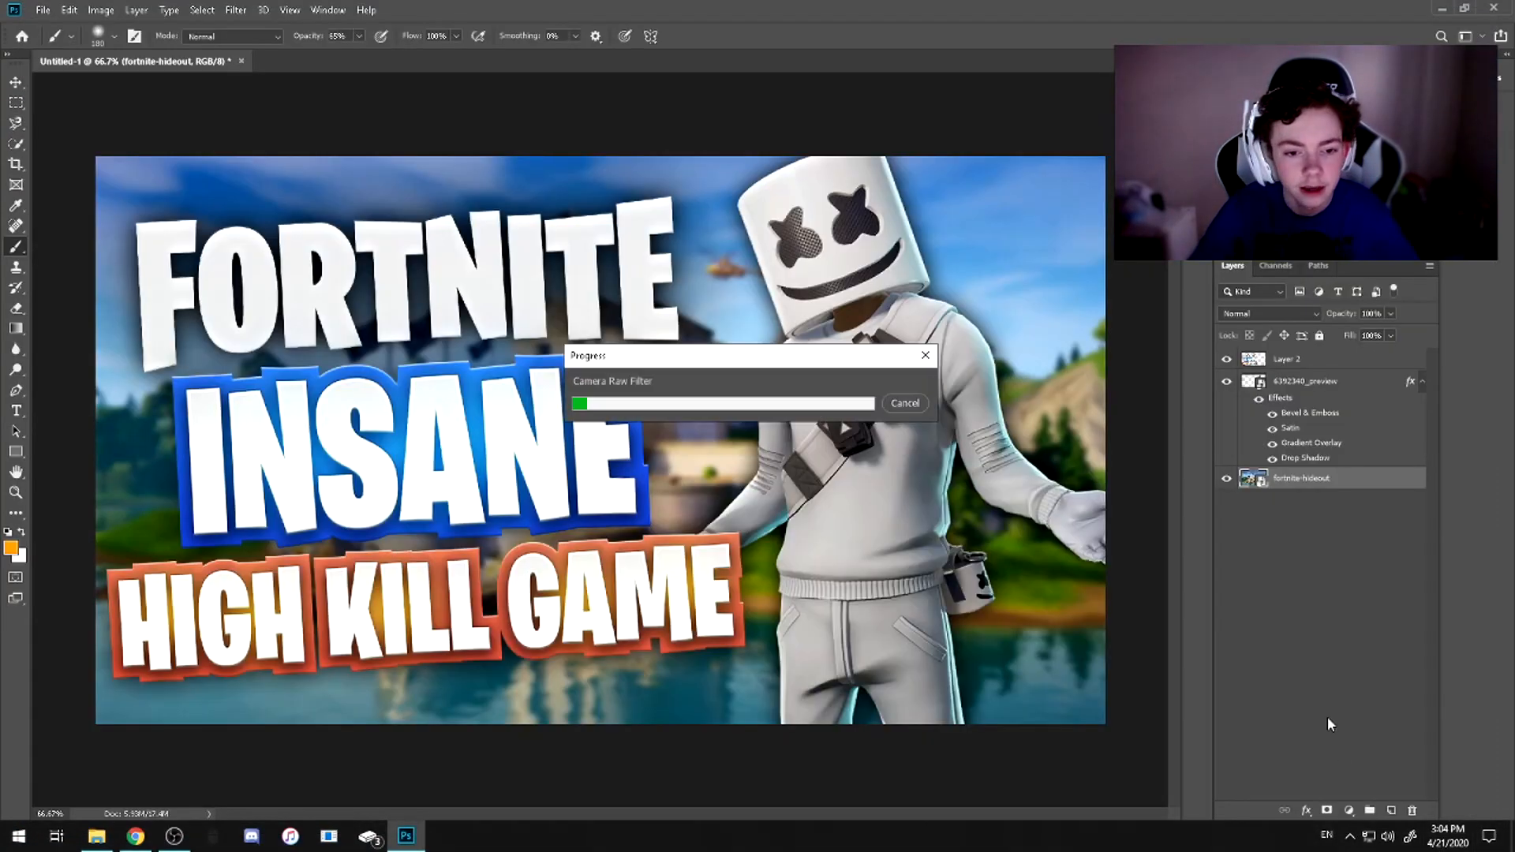